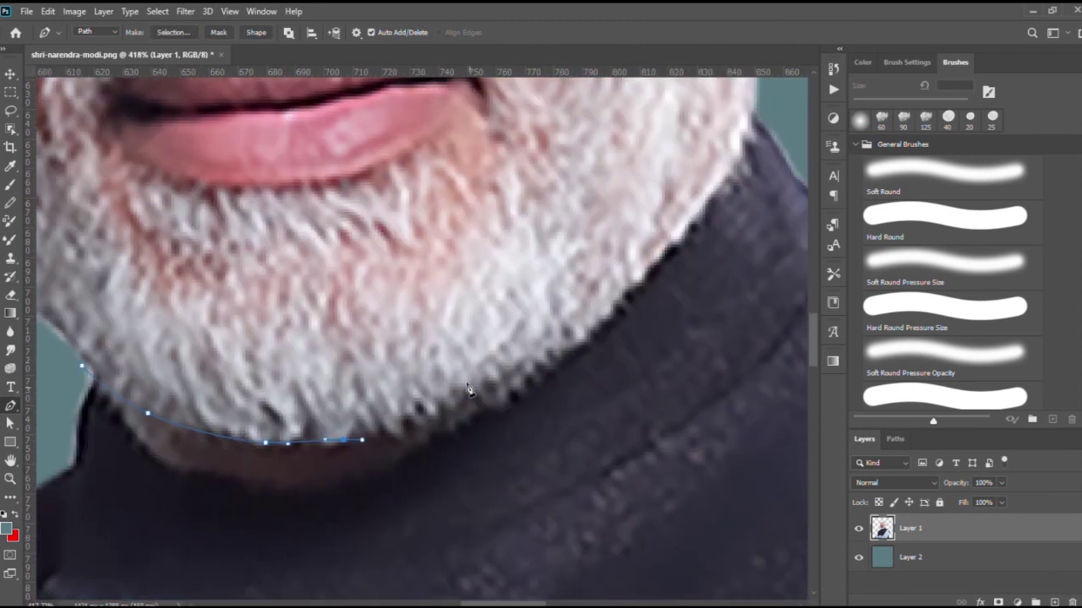
Trace a Pen path from the chin up along the jaw edge.
click(511, 384)
click(558, 355)
click(604, 323)
scroll(549, 362, up, 3)
scroll(549, 362, right, 3)
click(541, 360)
click(592, 306)
click(636, 223)
scroll(615, 155, down, 10)
Continue the path around the top of the head and close it at the chin.
click(616, 153)
click(564, 121)
click(480, 120)
click(421, 186)
click(429, 265)
Copy the outlined head onto its own new Layer 3.
key(i)
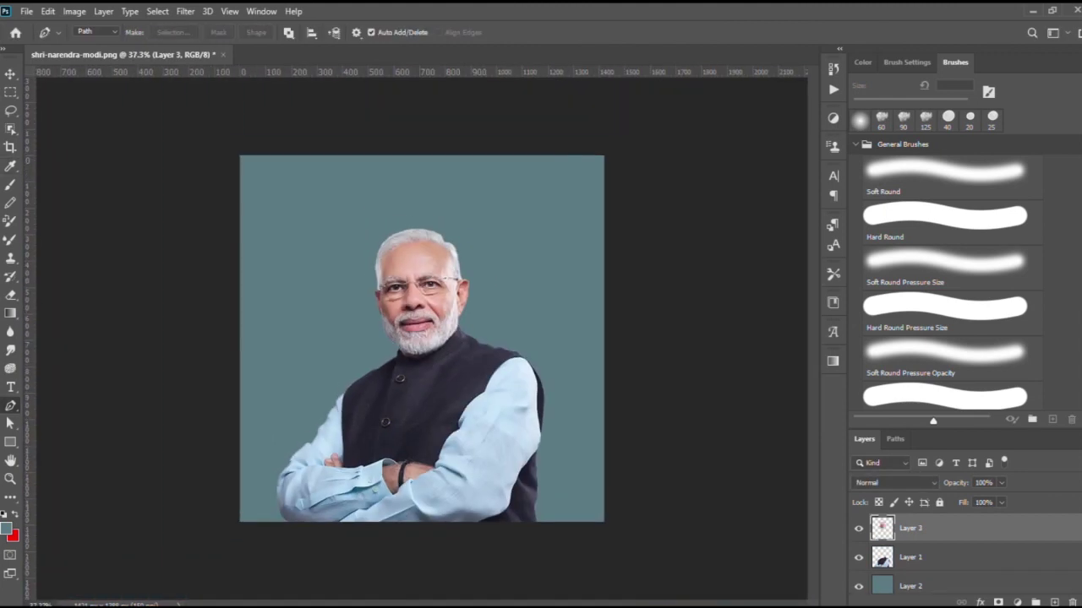
key(v)
scroll(423, 339, up, 2)
Scale the head layer up around its centre.
click(440, 350)
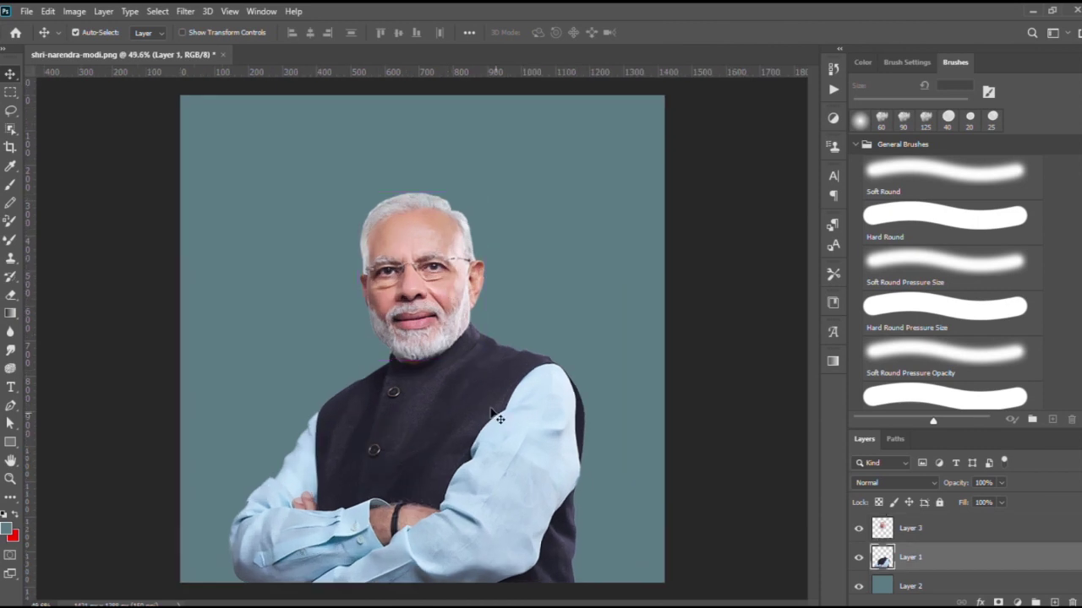
key(ctrl+t)
drag(485, 358, 551, 434)
key(Return)
scroll(488, 407, down, 1)
Shrink the body on Layer 1 and fit it beneath the enlarged head.
click(488, 406)
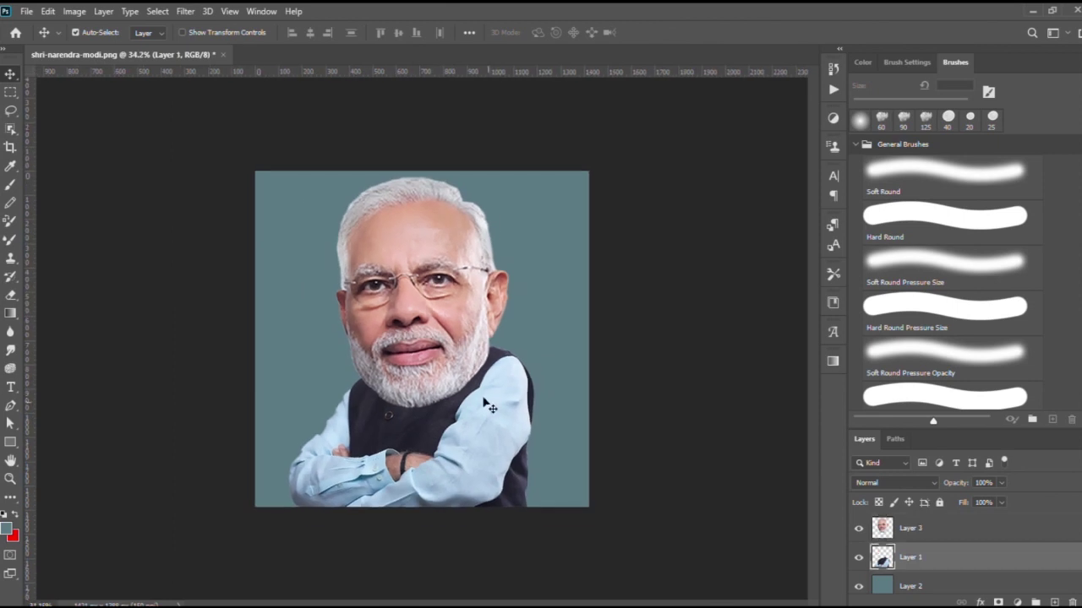
key(ctrl+t)
drag(531, 328, 434, 393)
drag(363, 450, 422, 428)
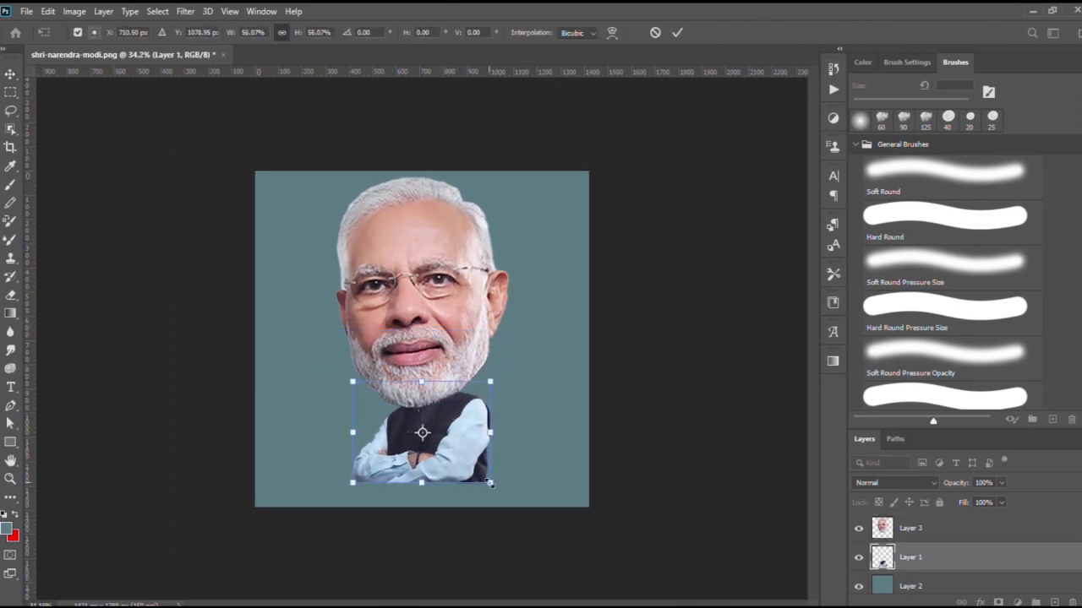
drag(490, 483, 485, 494)
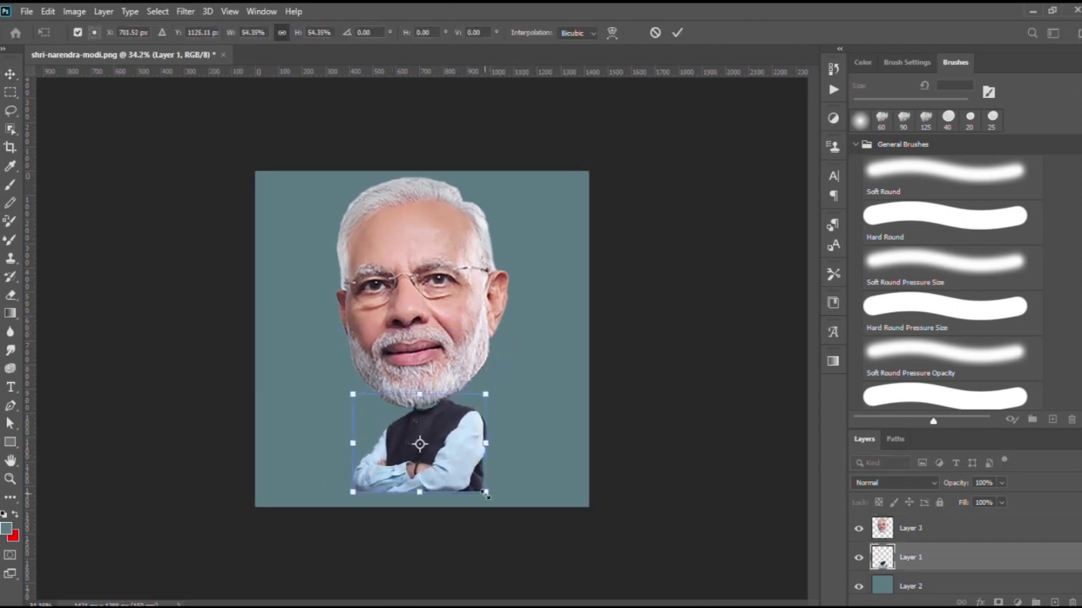
drag(419, 492, 423, 513)
drag(447, 462, 457, 457)
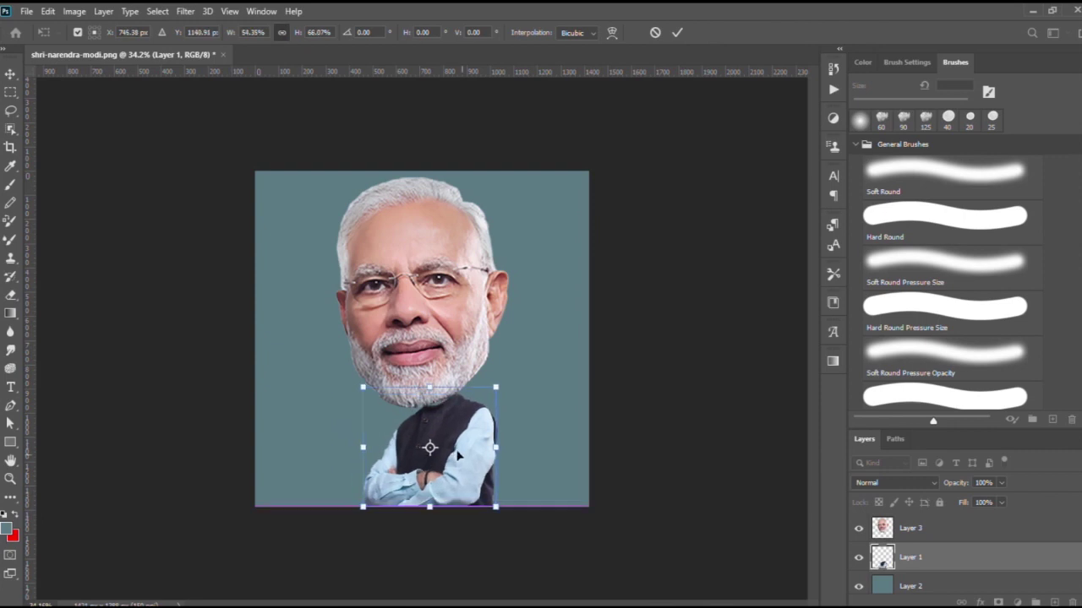
key(Return)
Move the head into place over the smaller body.
scroll(458, 439, up, 2)
scroll(457, 405, up, 2)
mouse_move(457, 346)
mouse_down()
mouse_move(462, 336)
mouse_move(445, 338)
mouse_move(448, 321)
mouse_up()
scroll(447, 313, down, 2)
Save the document as Modi.psd.
scroll(554, 330, up, 1)
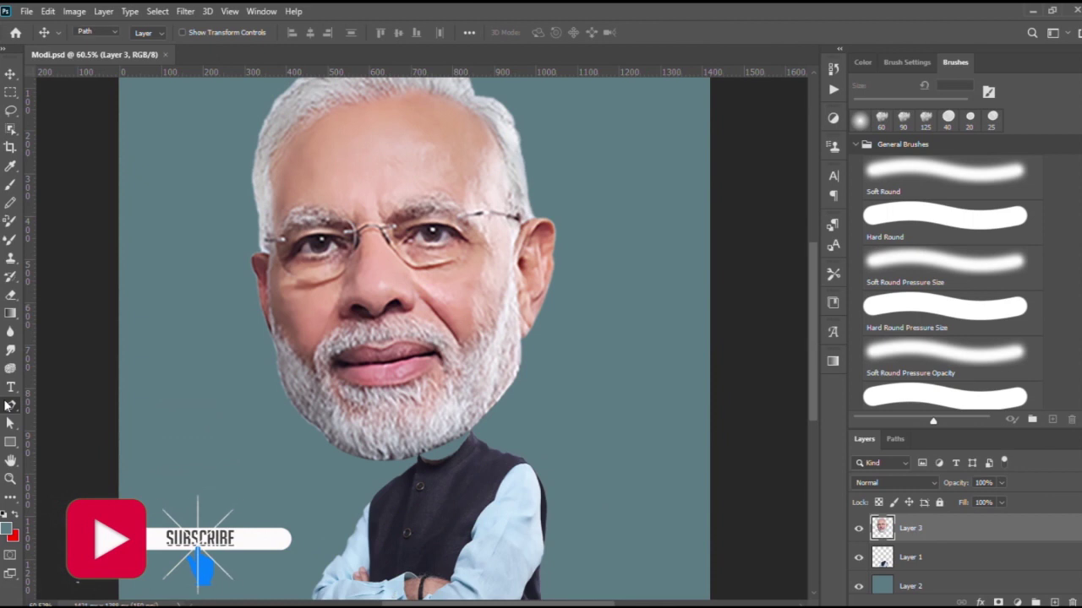
scroll(440, 271, down, 1)
scroll(439, 271, down, 1)
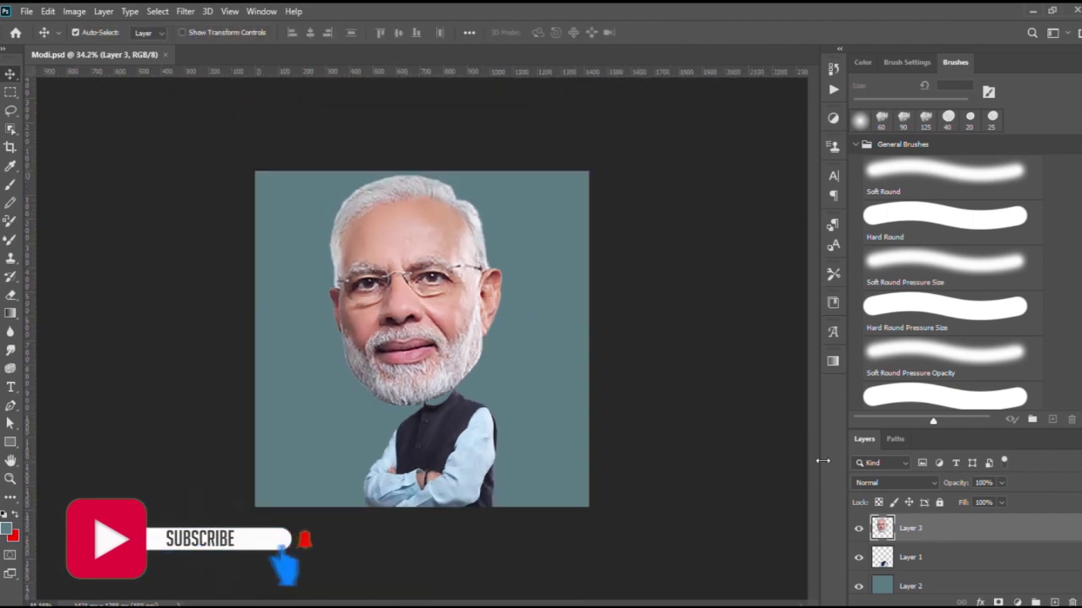
key(i)
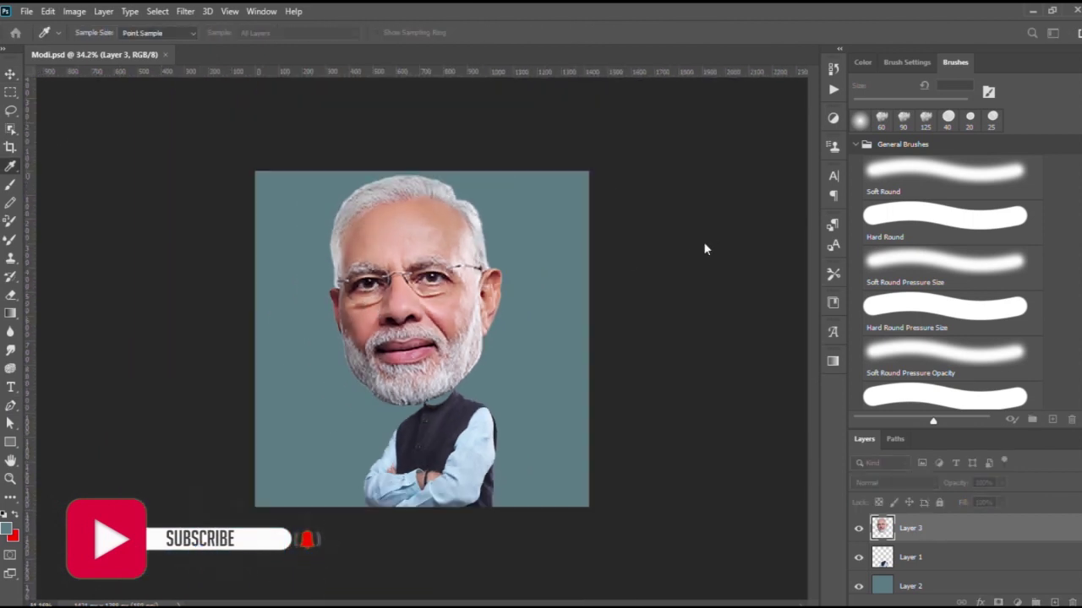
key(v)
scroll(423, 291, up, 1)
scroll(422, 292, down, 1)
scroll(422, 292, up, 2)
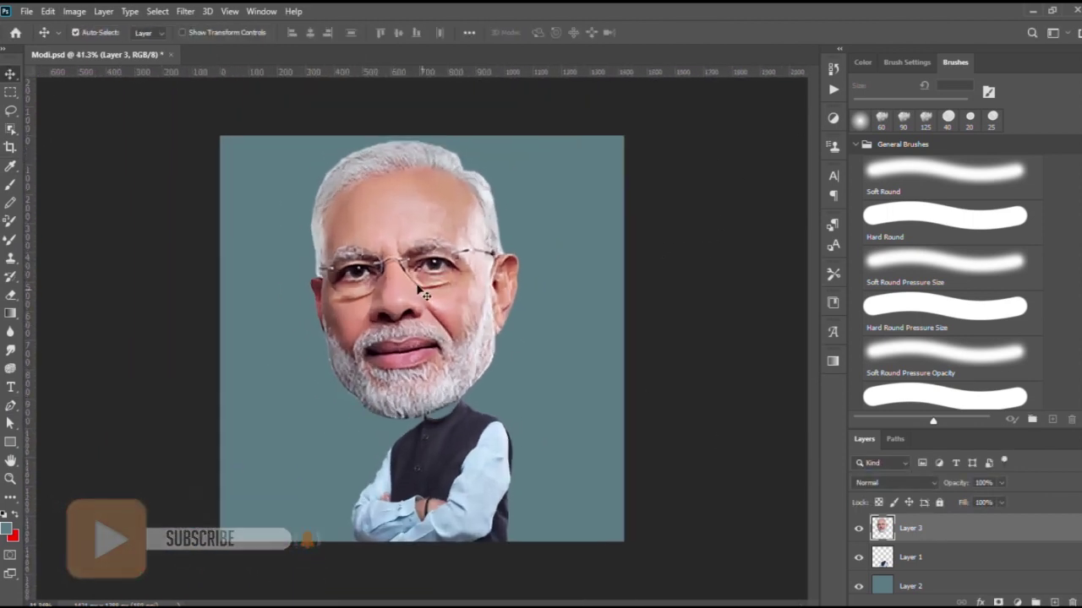
scroll(423, 338, up, 1)
scroll(423, 338, down, 1)
Shrink the body slightly under the head and lower the head onto it.
click(474, 473)
key(ctrl+t)
scroll(422, 338, up, 1)
mouse_move(506, 416)
mouse_down()
mouse_move(475, 434)
mouse_move(473, 455)
mouse_up()
key(Return)
drag(442, 313, 447, 336)
scroll(495, 411, down, 1)
scroll(517, 427, up, 1)
Sharpen the head with a High Pass Overlay copy merged into Layer 3.
key(ctrl+j)
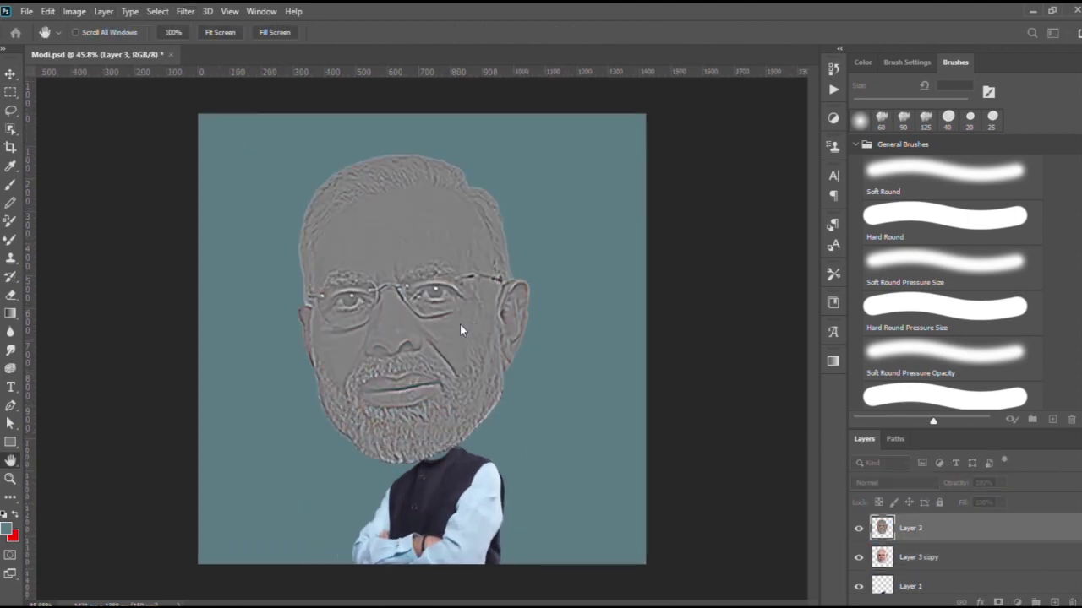
click(895, 481)
key(ctrl+z)
key(ctrl+z)
key(ctrl+z)
Use Liquify's Face-Aware sliders to make the eyes bigger and the lips fuller.
scroll(466, 342, up, 2)
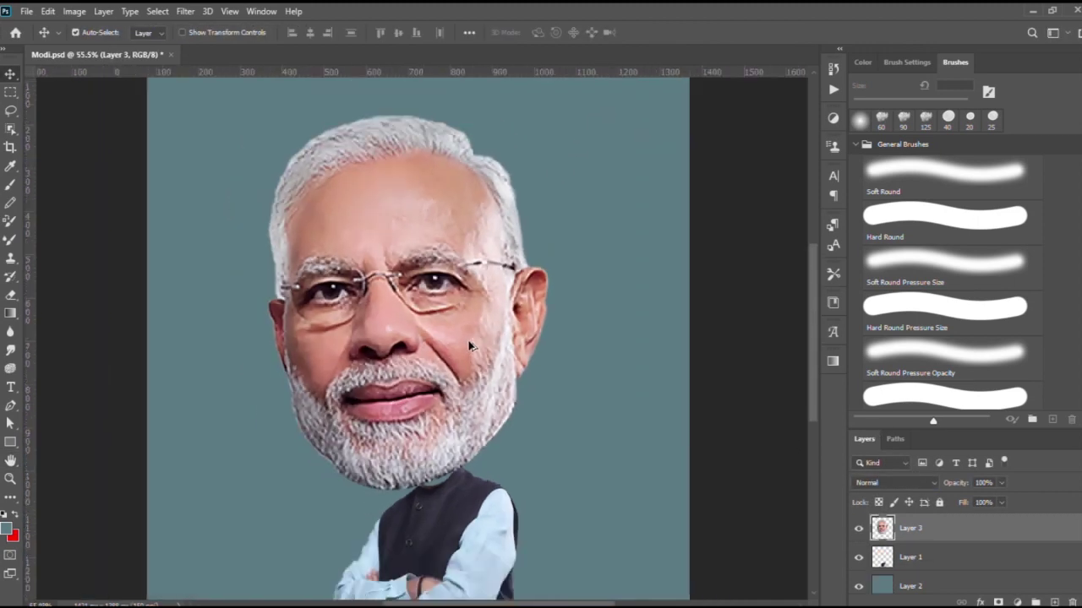
scroll(422, 313, up, 2)
scroll(382, 302, down, 2)
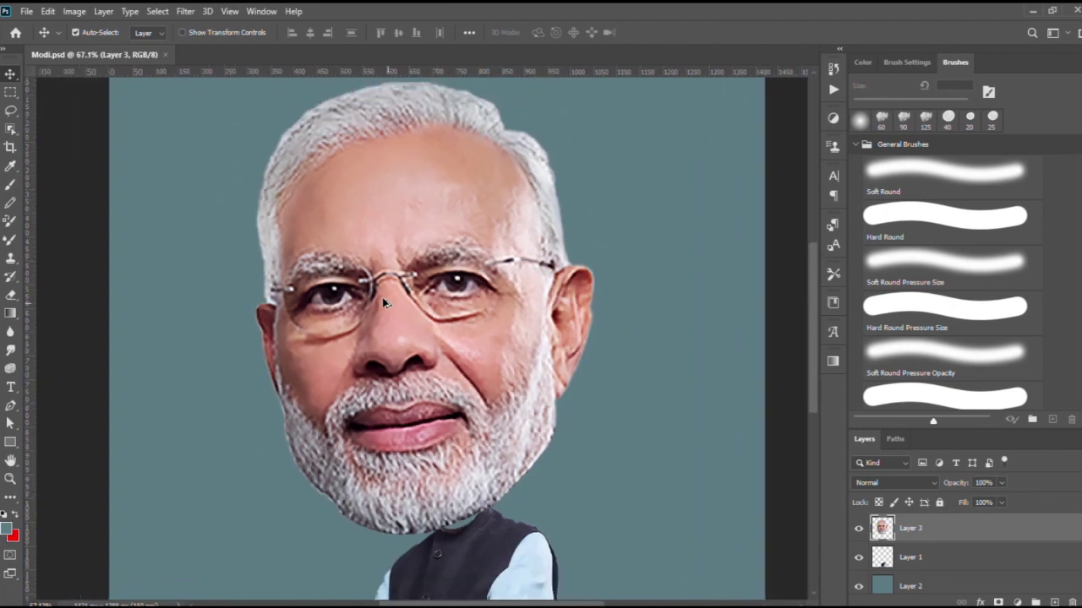
scroll(384, 305, down, 1)
scroll(389, 306, up, 1)
scroll(393, 308, down, 1)
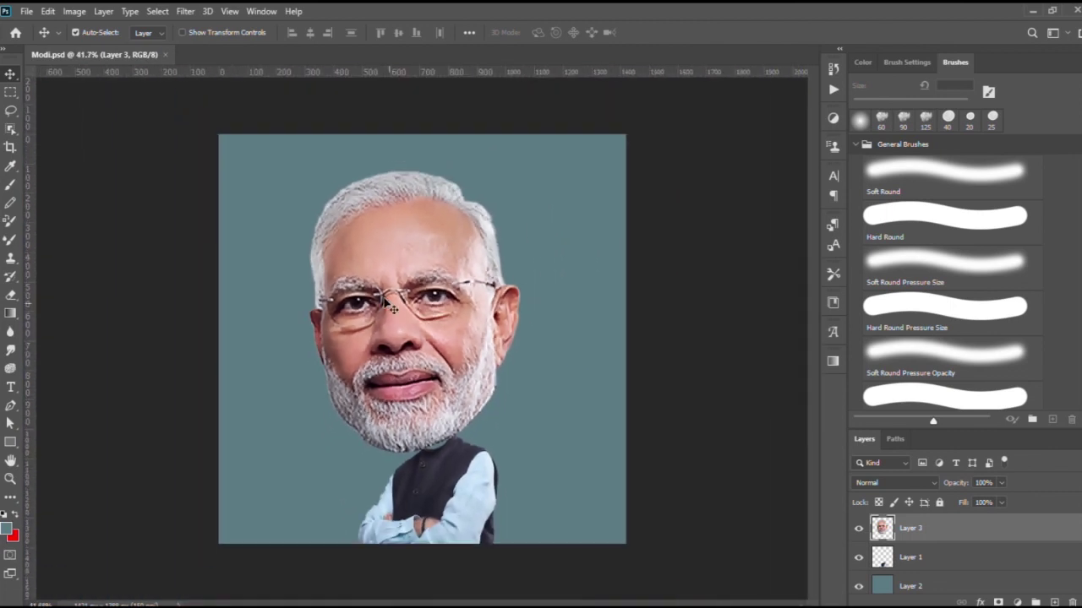
scroll(393, 309, up, 1)
scroll(393, 309, down, 1)
scroll(393, 308, down, 1)
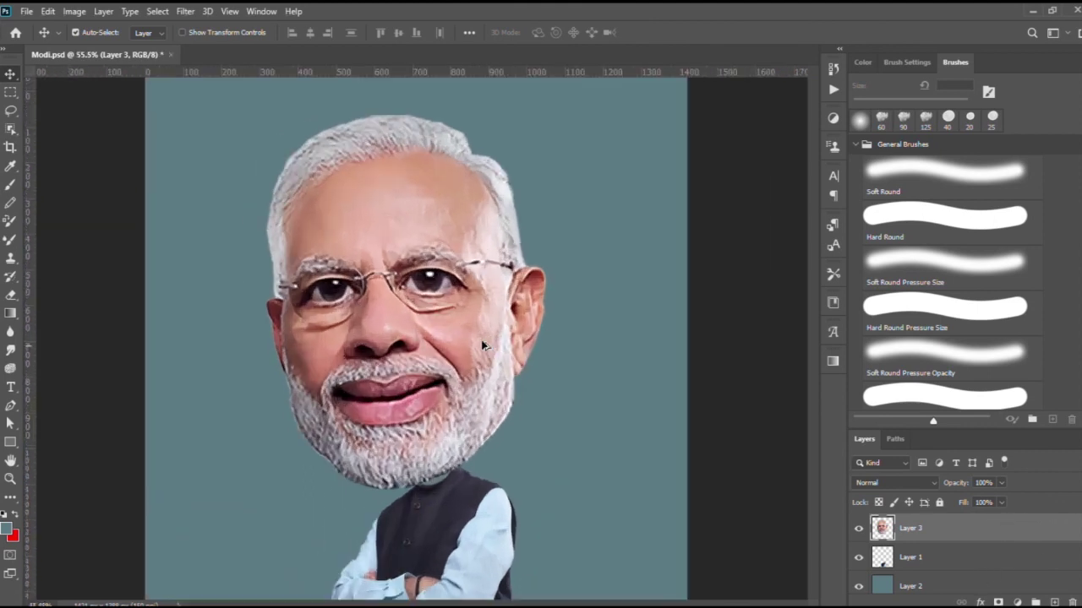
Begin outlining the ear with the Pen tool.
click(10, 406)
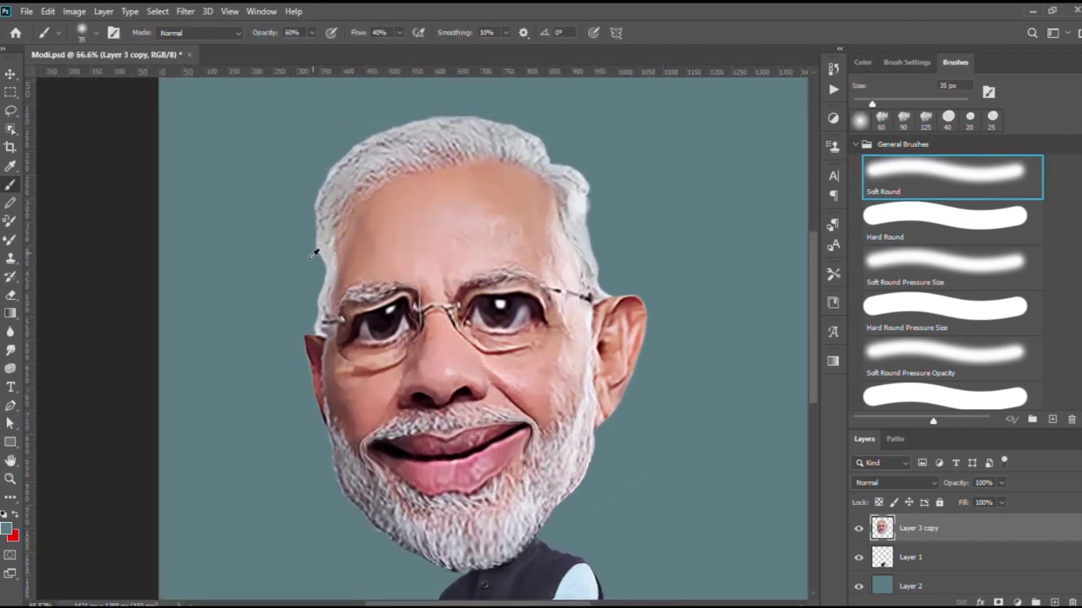
scroll(313, 254, up, 2)
Paint sampled skin tone over the glasses bridge, the frame beside the nose and under the eye.
scroll(313, 254, up, 2)
alt+click(357, 406)
key(bracketright)
scroll(281, 399, up, 1)
key(bracketleft)
key(bracketleft)
key(bracketleft)
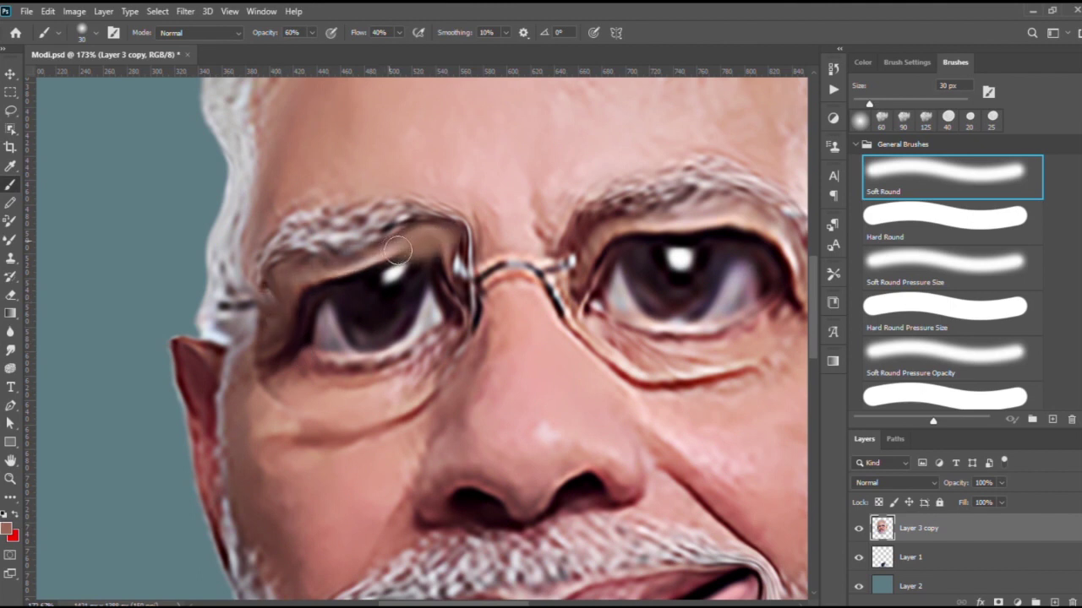
scroll(398, 249, down, 1)
scroll(509, 268, up, 2)
drag(449, 280, 442, 288)
drag(482, 254, 483, 295)
scroll(482, 295, down, 1)
mouse_move(652, 363)
mouse_down()
mouse_move(570, 374)
mouse_move(513, 345)
mouse_move(473, 258)
mouse_up()
Sample light skin near the left eye and paint out the frame beside it.
key(bracketleft)
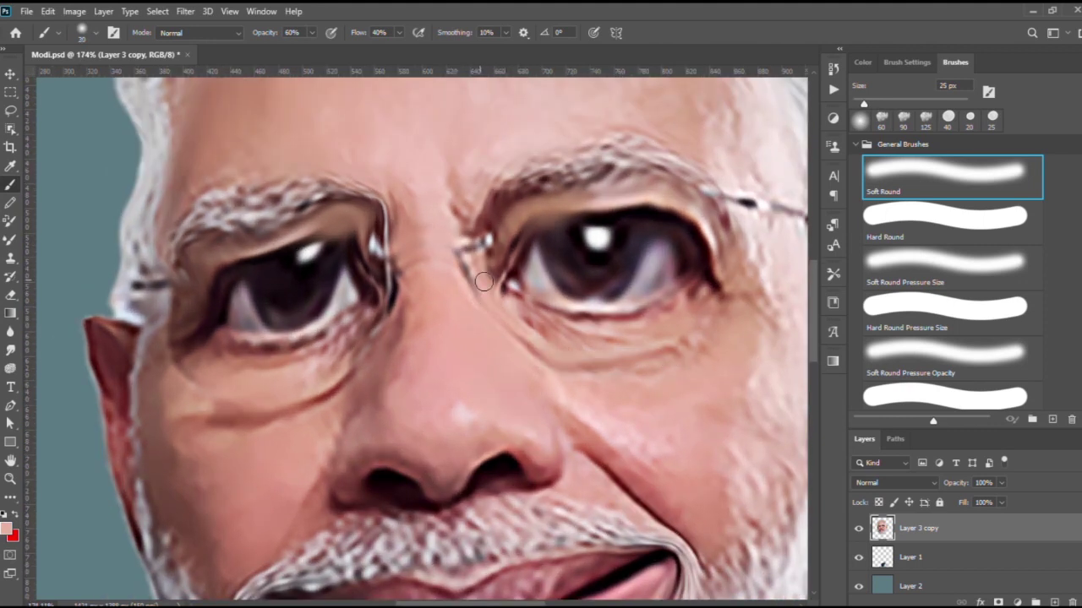
alt+click(486, 220)
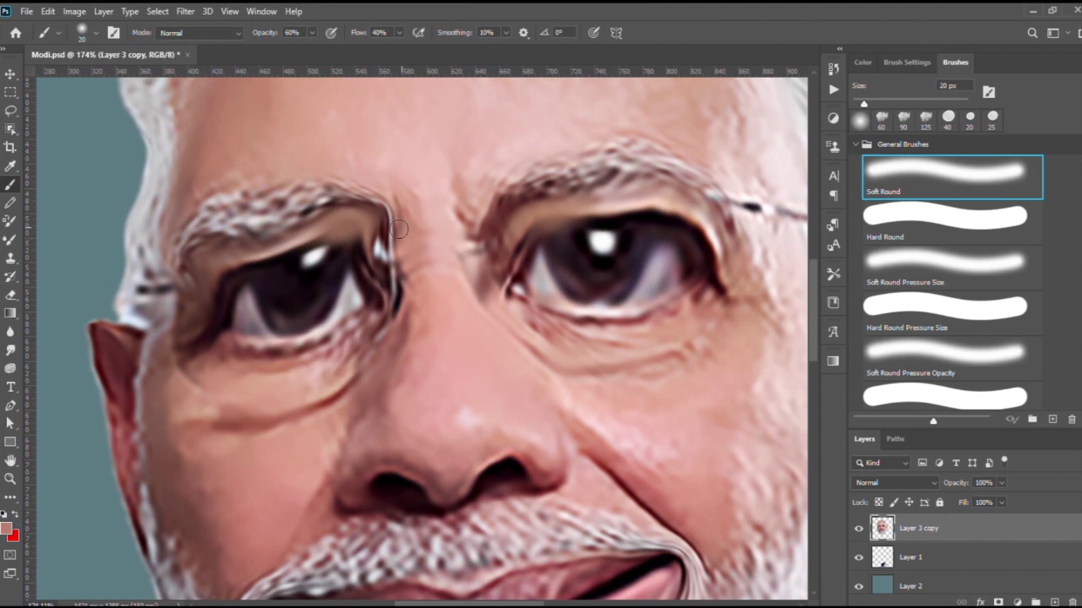
scroll(403, 229, up, 2)
alt+click(358, 229)
mouse_move(387, 282)
mouse_down()
mouse_move(391, 253)
mouse_move(346, 186)
mouse_up()
scroll(378, 253, down, 1)
scroll(375, 290, down, 1)
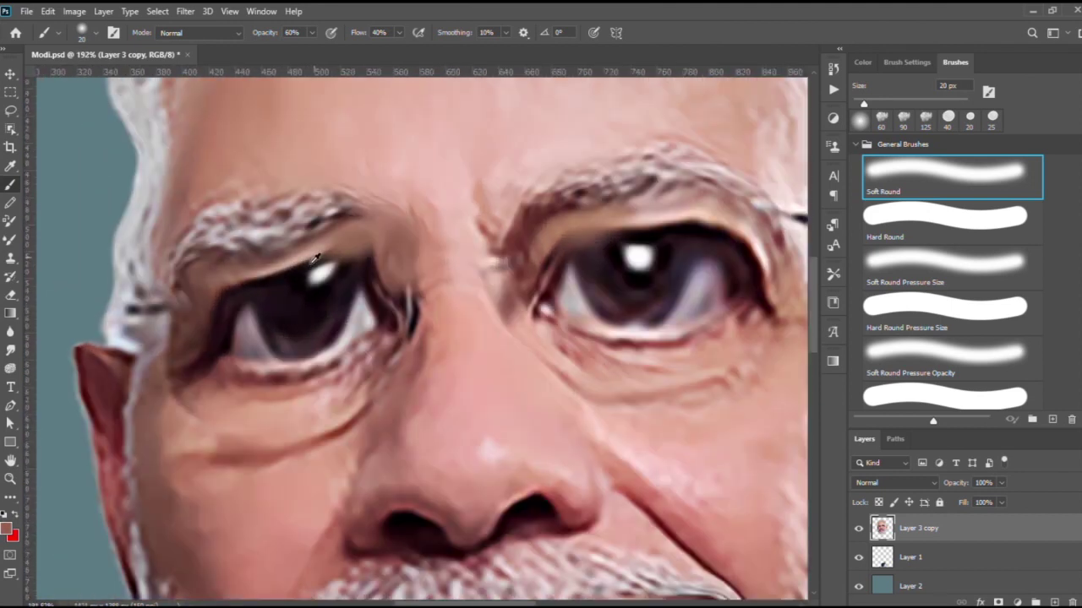
scroll(240, 391, down, 2)
scroll(316, 299, up, 2)
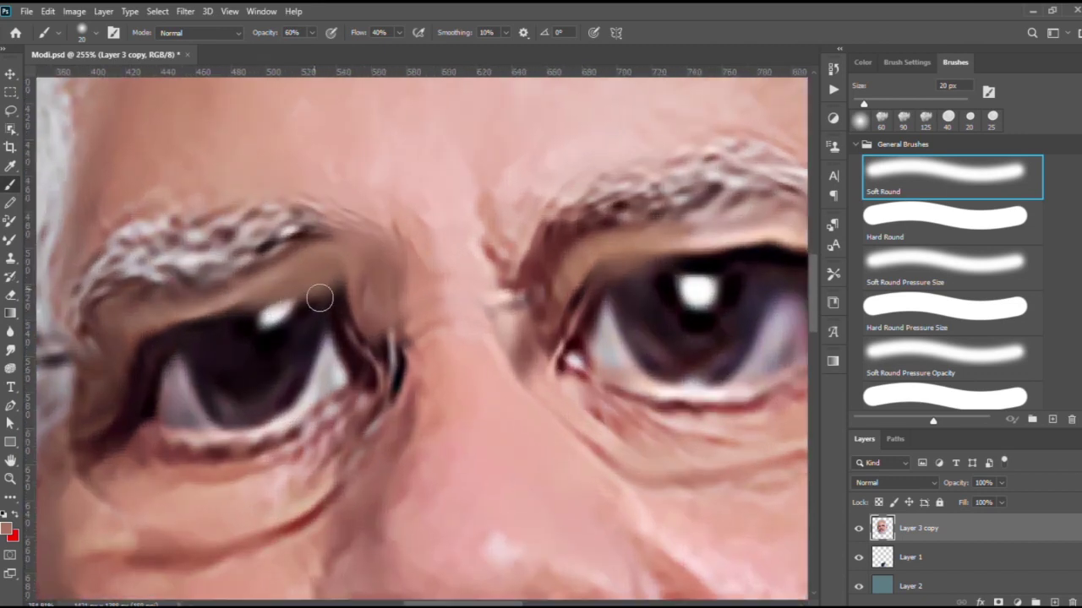
scroll(174, 411, down, 2)
scroll(170, 373, up, 1)
scroll(380, 338, right, 5)
scroll(560, 313, down, 1)
Adjust the brush size while reviewing the painted-out frames around the eyes.
key(bracketright)
key(bracketright)
key(bracketright)
scroll(597, 251, up, 1)
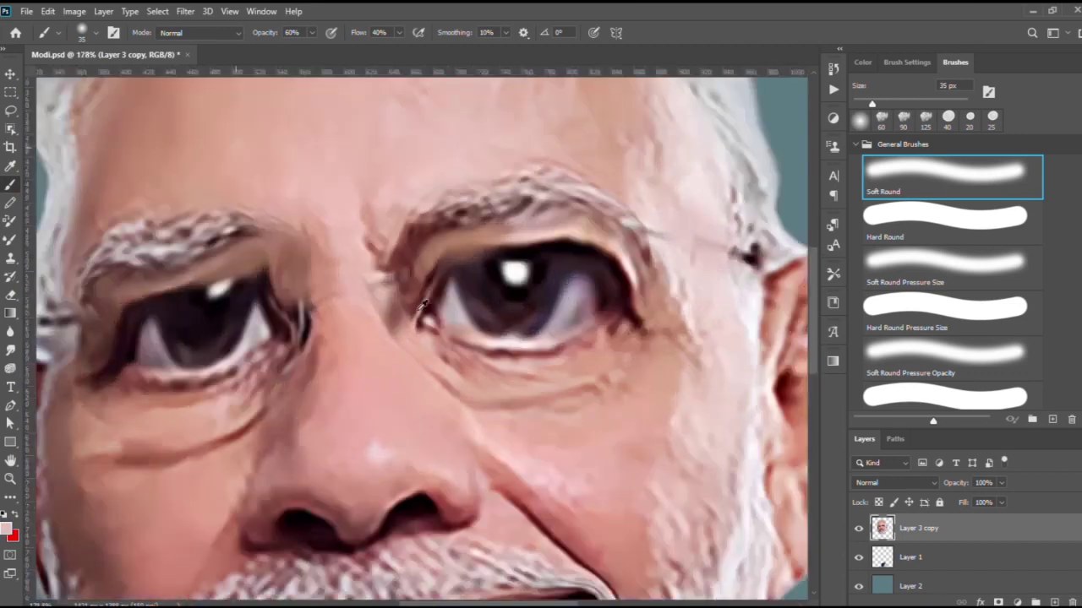
scroll(380, 278, up, 1)
scroll(338, 338, down, 2)
scroll(338, 339, up, 1)
scroll(357, 313, up, 1)
key(bracketleft)
key(bracketleft)
key(bracketleft)
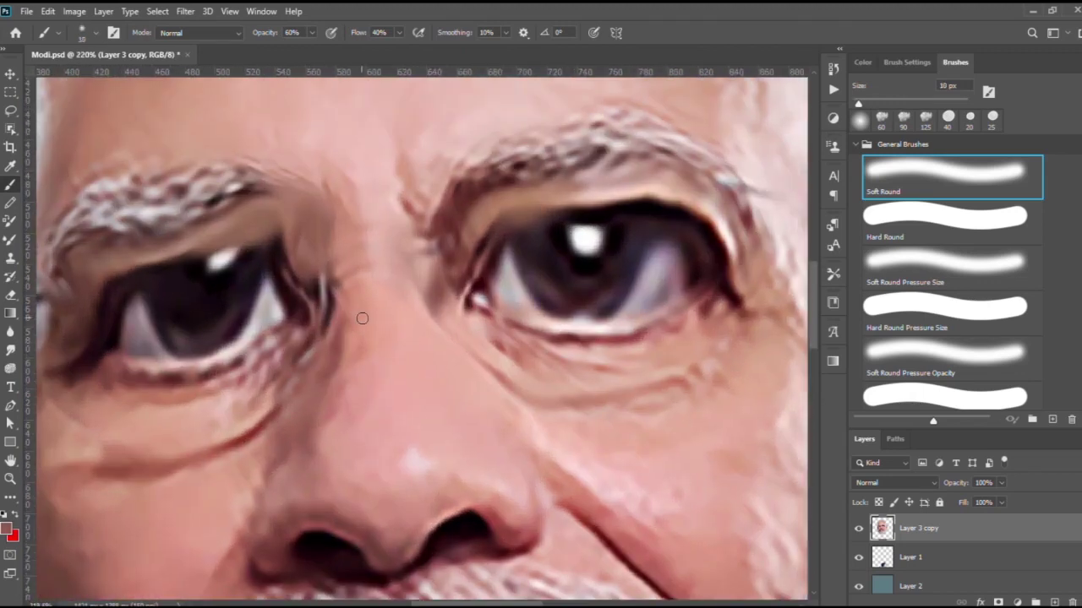
scroll(362, 313, up, 1)
scroll(332, 291, up, 1)
key(bracketleft)
key(bracketleft)
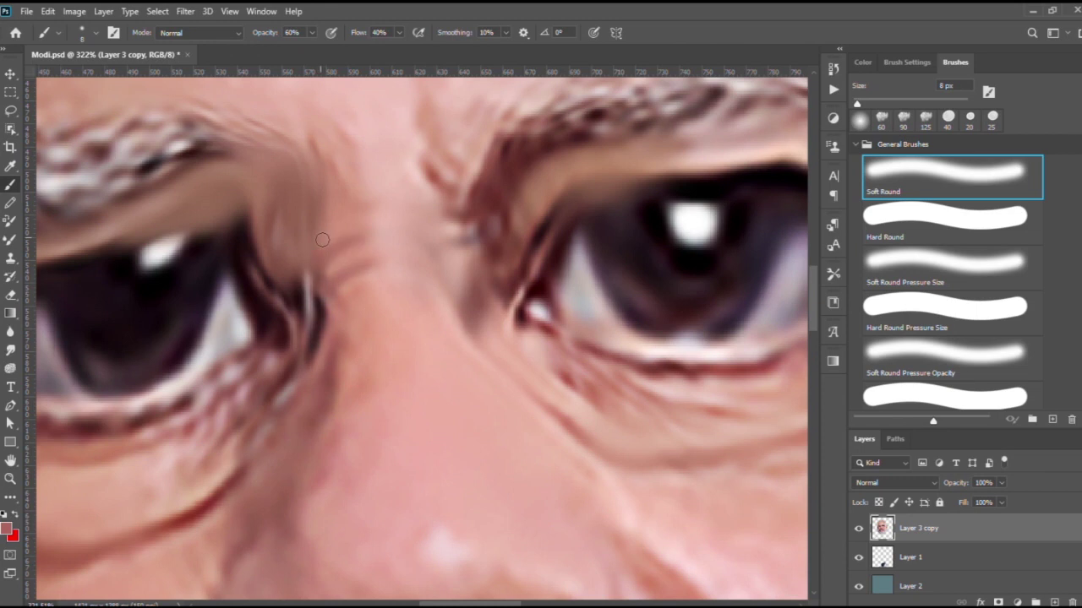
scroll(420, 255, down, 1)
scroll(423, 212, down, 5)
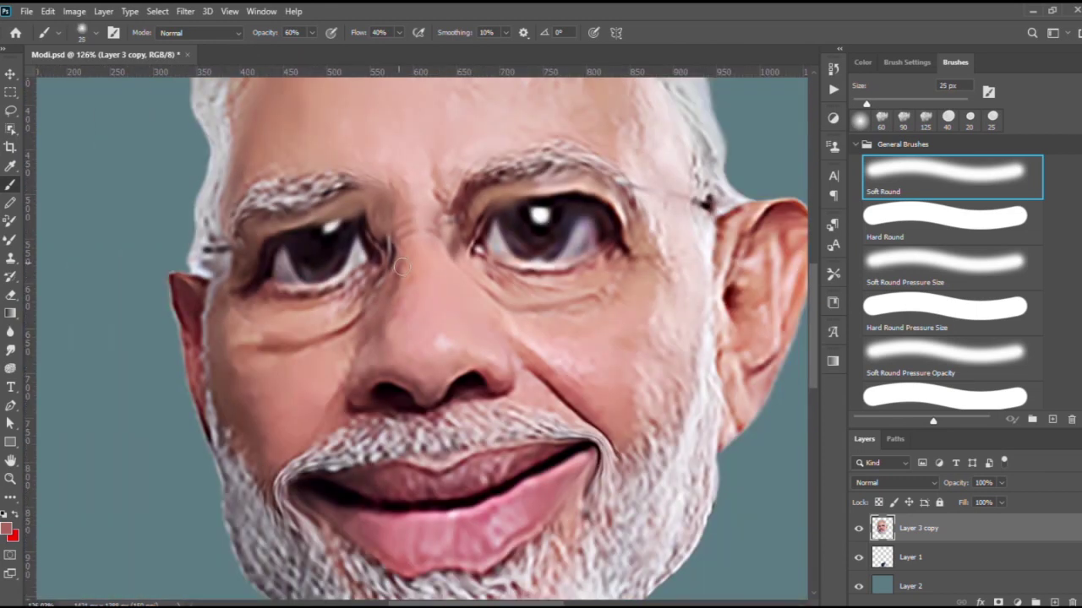
key(bracketright)
key(bracketright)
scroll(402, 266, down, 1)
scroll(422, 288, down, 3)
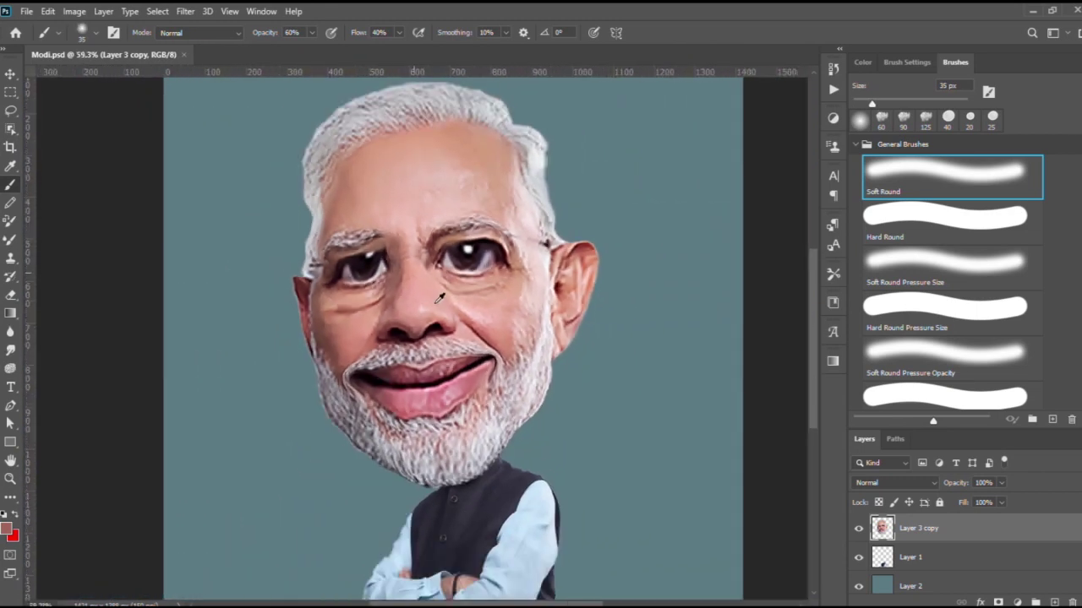
scroll(439, 298, up, 1)
Switch to the Smudge tool with a larger brush.
key(r)
scroll(558, 313, up, 3)
key(bracketright)
scroll(558, 313, down, 1)
Smudge the cheek crease below the left eye and blend the upper eyelid shading.
scroll(474, 310, up, 2)
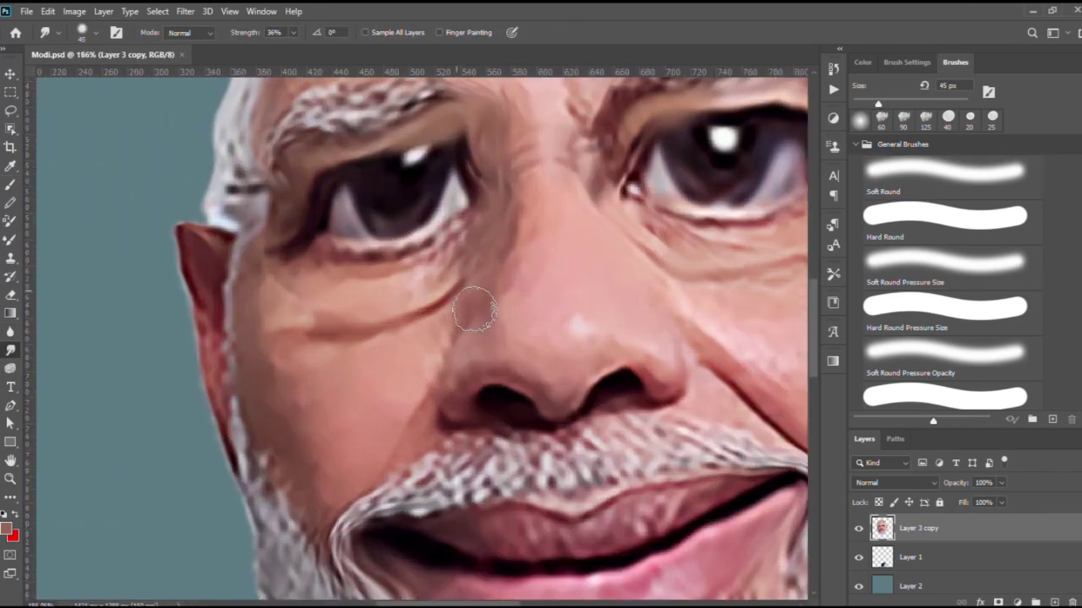
scroll(475, 309, up, 1)
drag(350, 362, 318, 381)
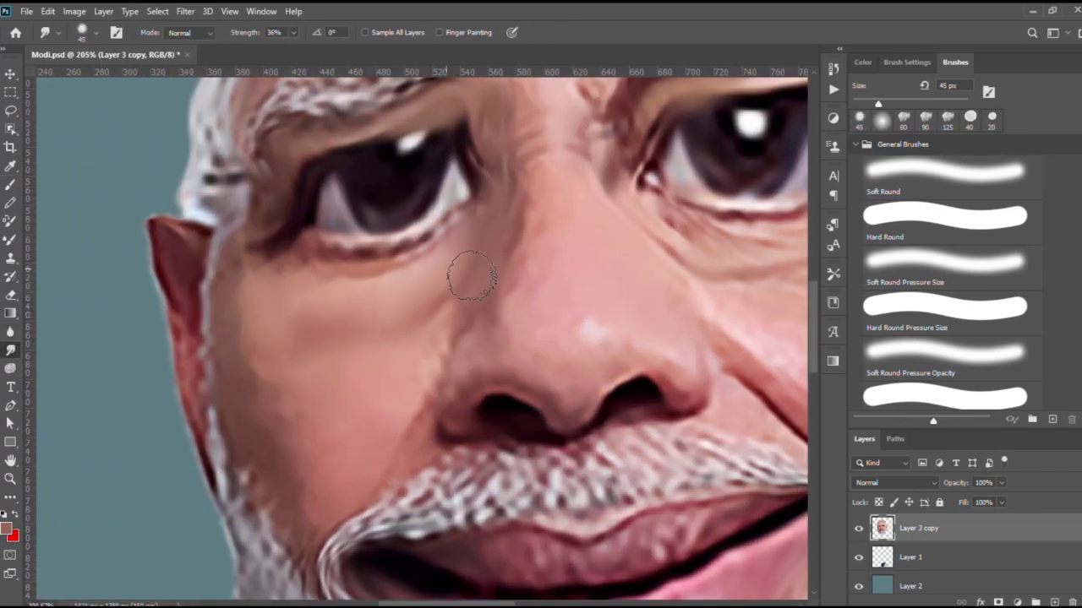
scroll(471, 220, down, 1)
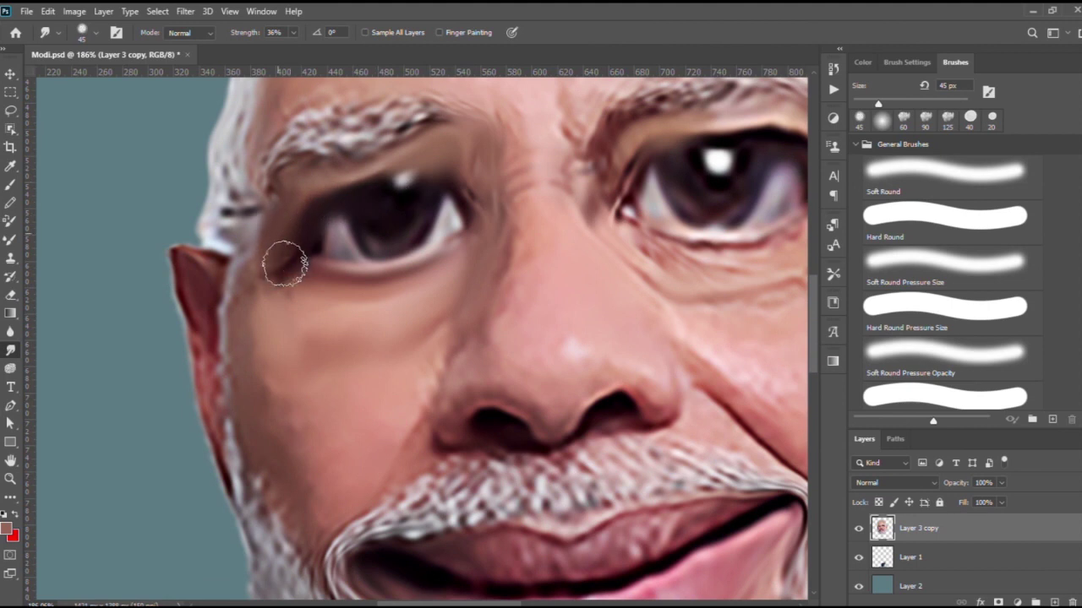
scroll(257, 240, down, 3)
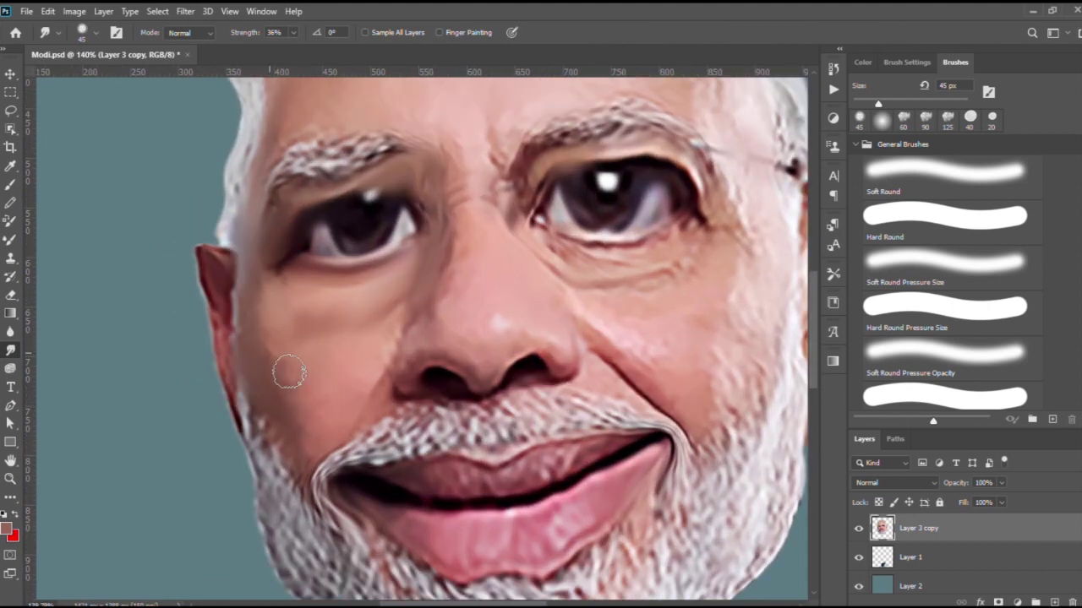
scroll(570, 309, up, 1)
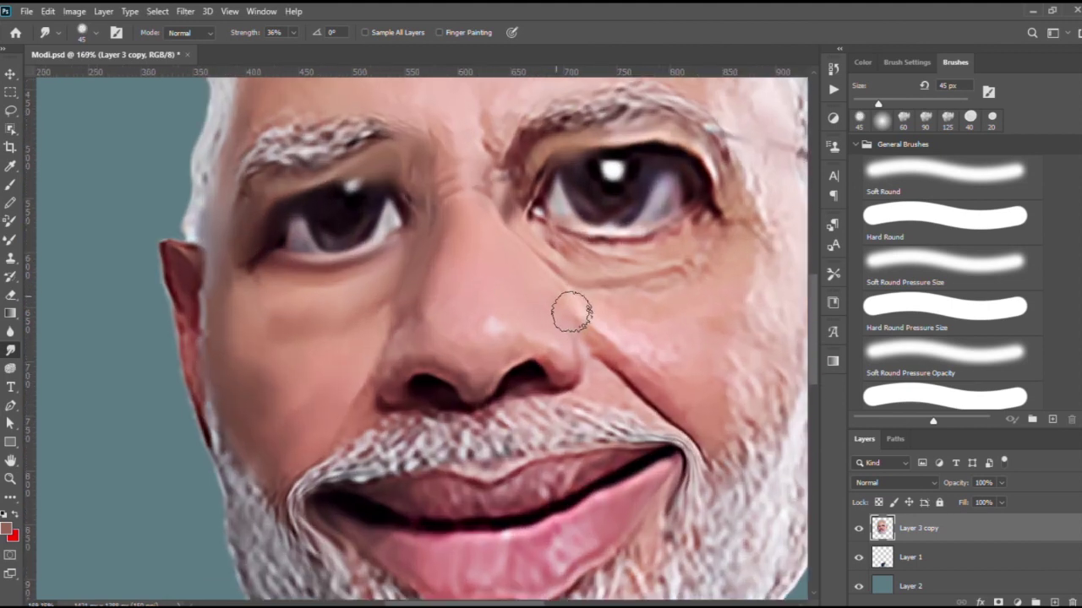
scroll(570, 309, up, 1)
scroll(564, 376, down, 1)
scroll(548, 336, down, 1)
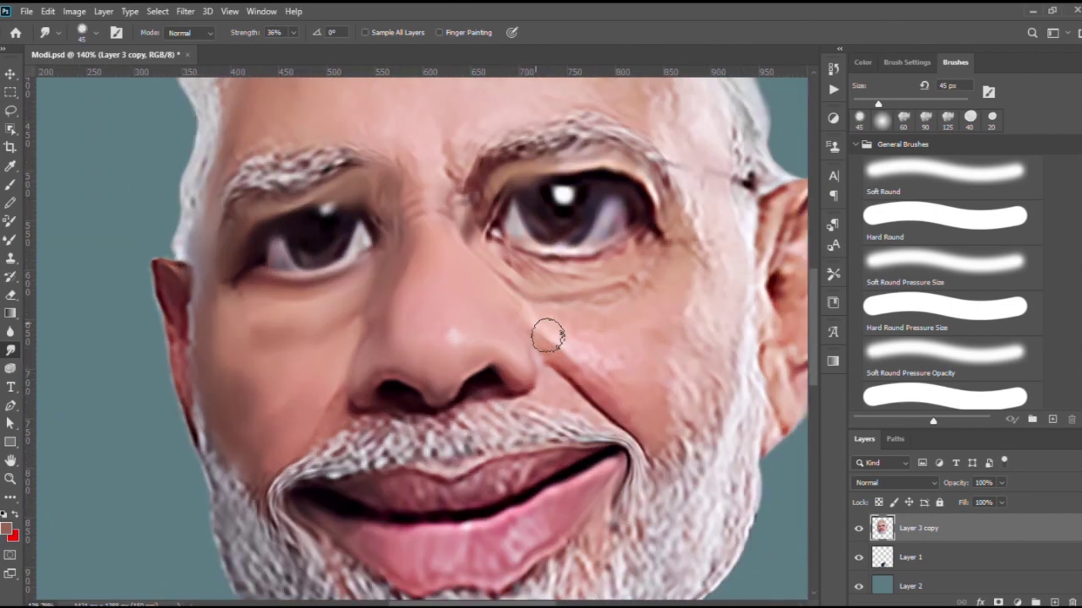
mouse_move(679, 217)
mouse_down()
mouse_move(497, 227)
mouse_move(472, 239)
mouse_up()
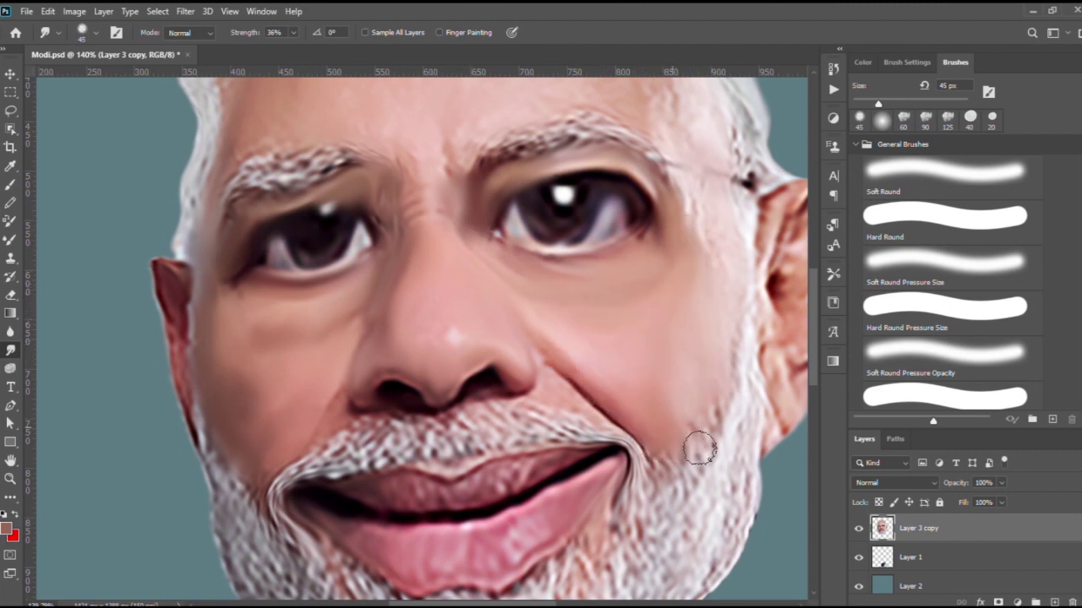
Smudge the ear lobe's lower edge toward the jaw with a smaller brush.
scroll(721, 227, down, 1)
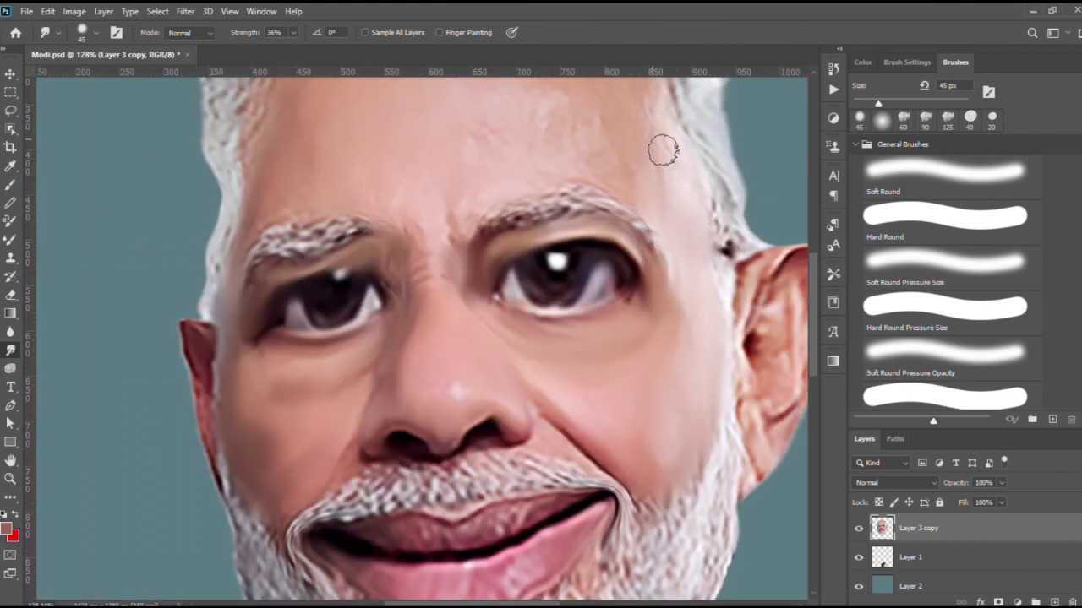
scroll(700, 280, down, 3)
scroll(621, 191, up, 2)
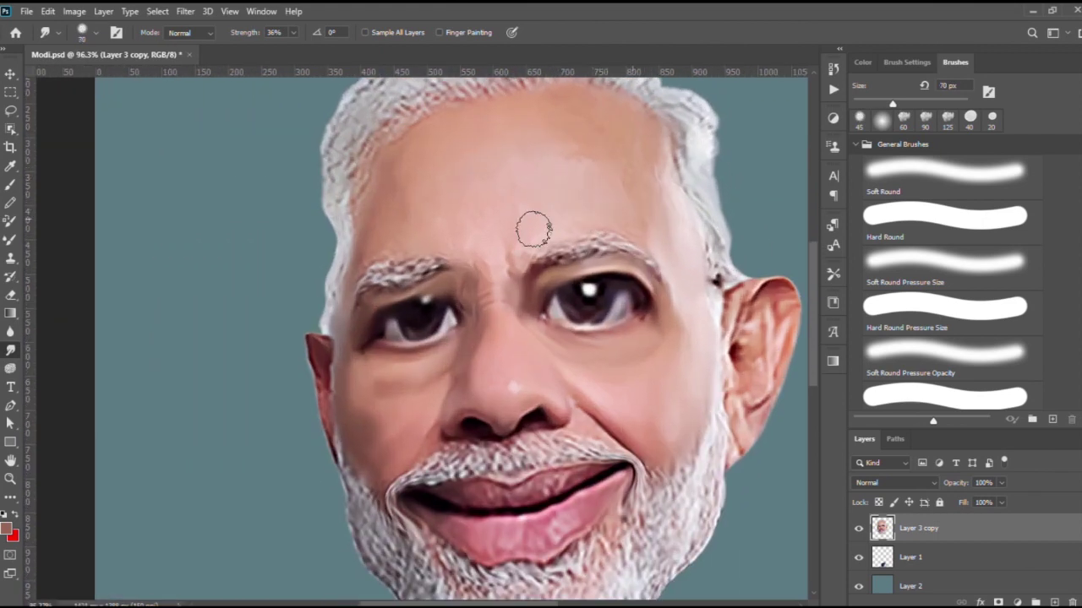
key(bracketleft)
scroll(534, 229, up, 3)
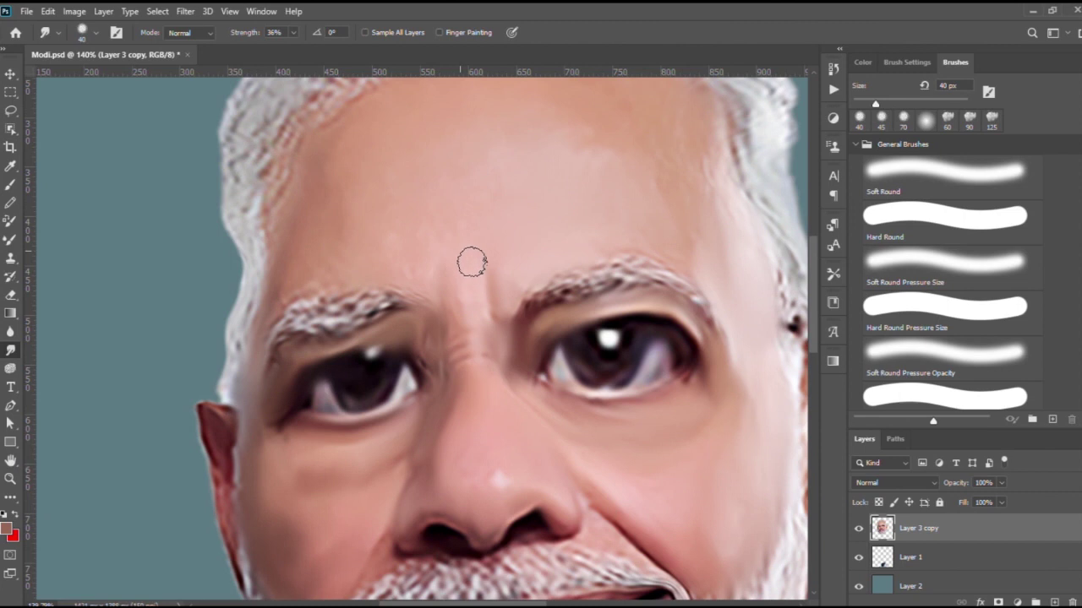
scroll(386, 269, down, 3)
key(bracketright)
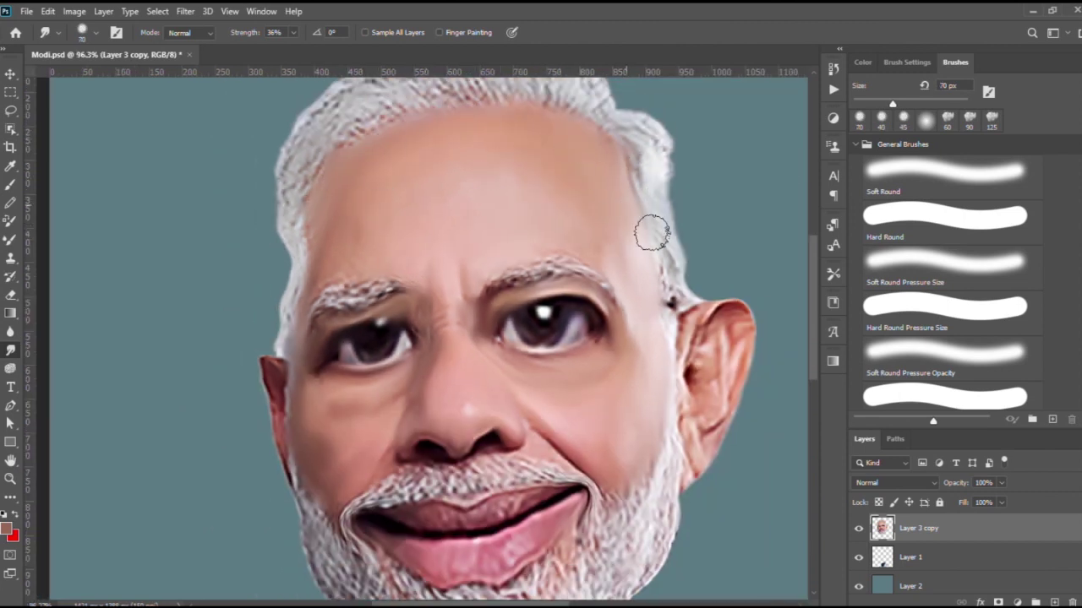
scroll(667, 238, up, 2)
key(bracketleft)
key(bracketleft)
key(bracketleft)
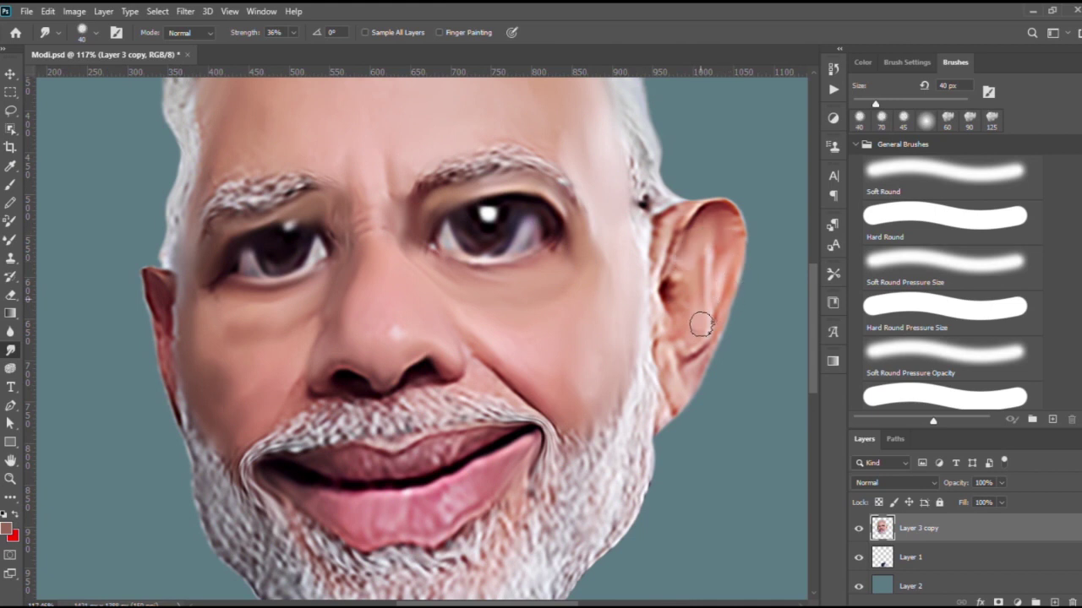
drag(692, 370, 669, 424)
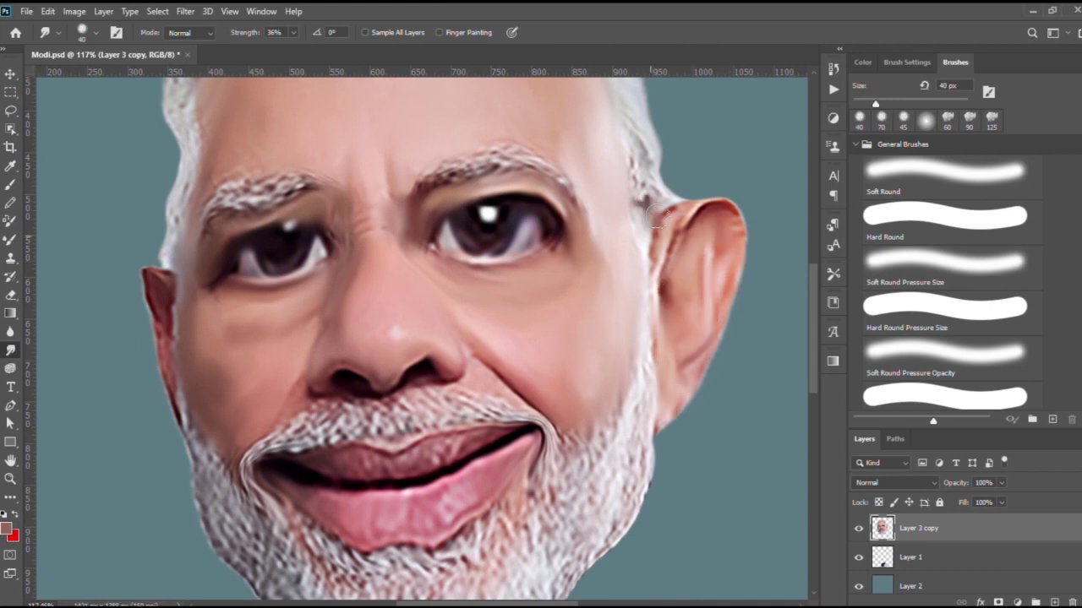
scroll(628, 124, down, 2)
Smudge the left temple edge smooth, resizing the brush for the ear and moustache.
scroll(385, 218, up, 3)
key(bracketright)
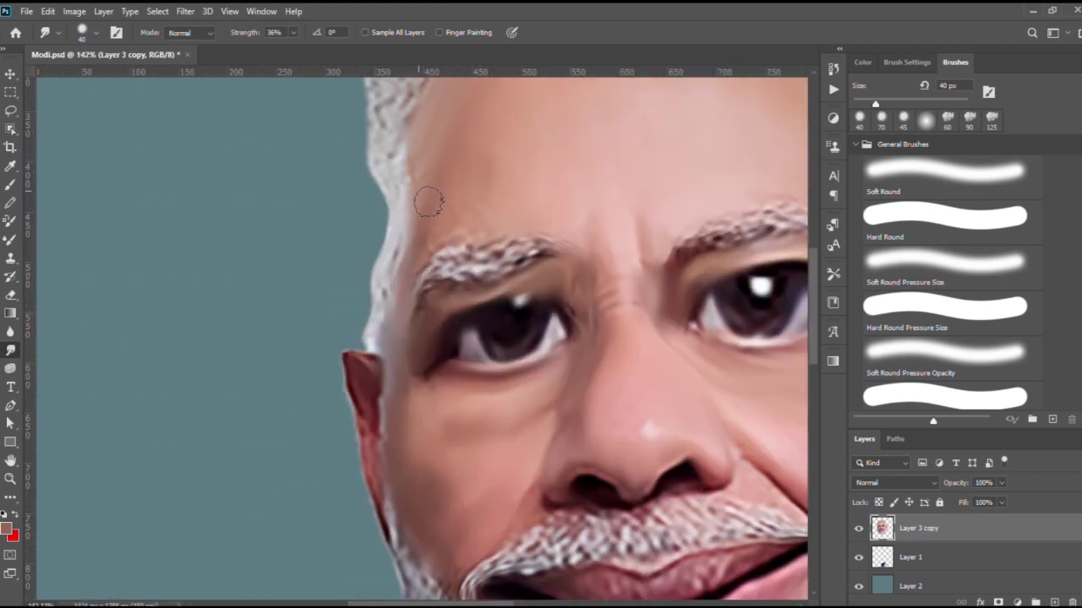
drag(397, 195, 381, 272)
scroll(376, 398, down, 2)
scroll(393, 330, up, 3)
key(bracketleft)
key(bracketleft)
scroll(377, 316, down, 2)
scroll(468, 375, up, 3)
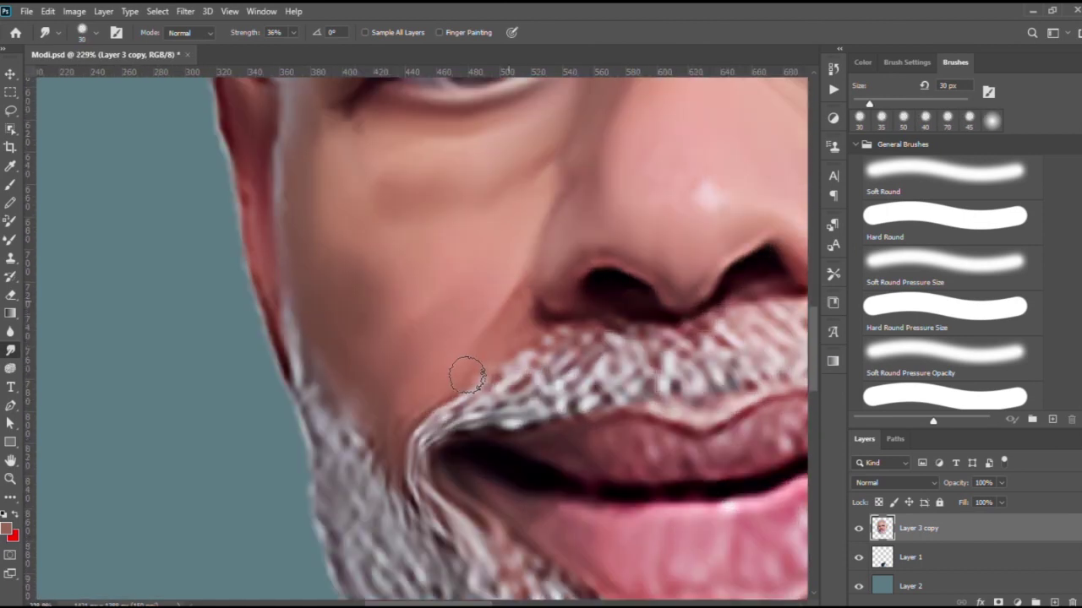
scroll(403, 405, down, 2)
scroll(541, 285, up, 3)
key(bracketleft)
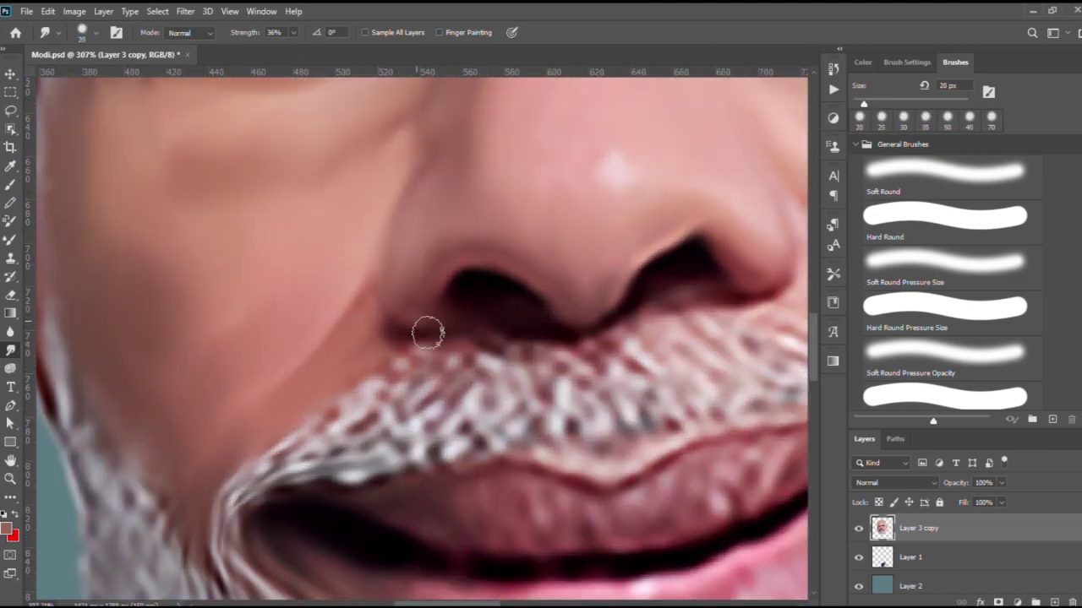
scroll(507, 321, down, 1)
key(bracketright)
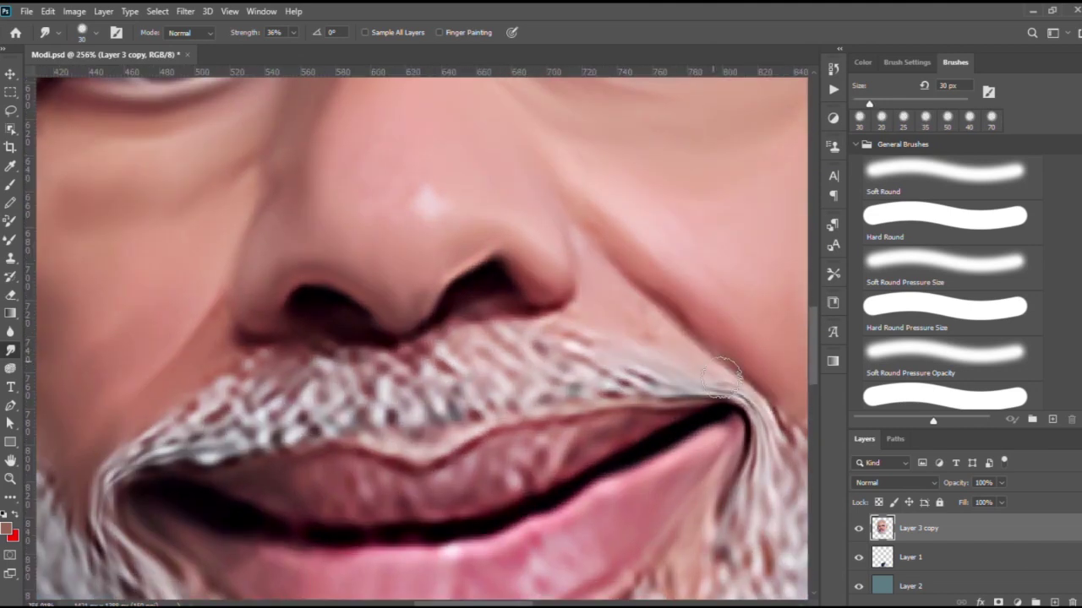
scroll(642, 338, down, 2)
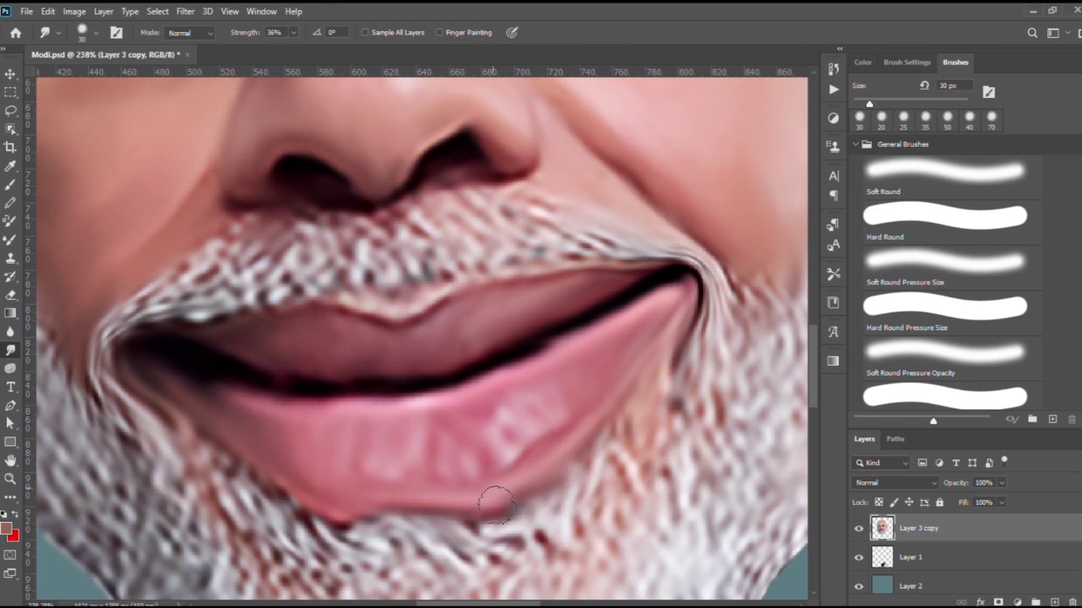
scroll(602, 378, down, 8)
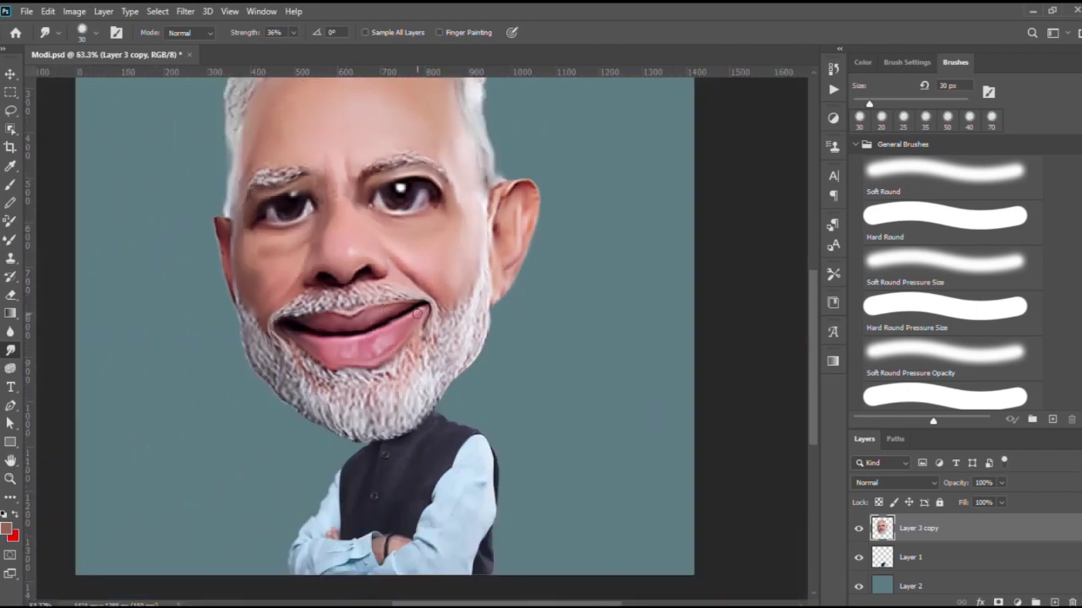
scroll(457, 313, up, 8)
scroll(423, 285, up, 2)
Blend the right eye's iris, outer corner, lash line and inner corner.
mouse_move(423, 285)
mouse_down()
mouse_move(526, 242)
mouse_move(565, 290)
mouse_move(454, 278)
mouse_move(580, 318)
mouse_up()
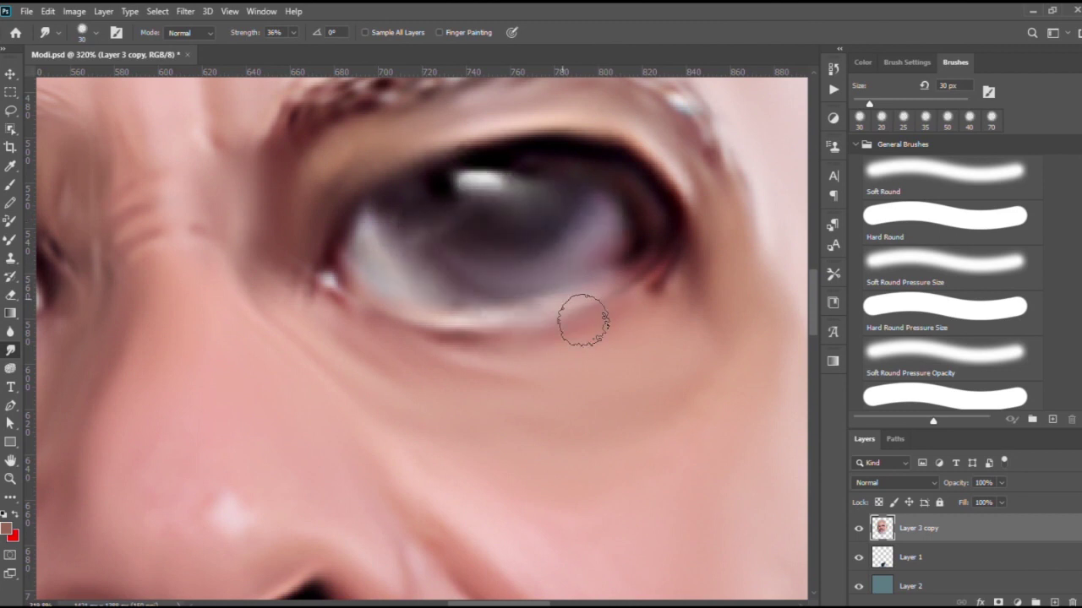
scroll(579, 318, down, 5)
scroll(635, 224, up, 5)
mouse_move(636, 224)
mouse_down()
mouse_move(642, 309)
mouse_move(623, 251)
mouse_move(507, 192)
mouse_up()
drag(321, 318, 327, 295)
scroll(326, 295, down, 5)
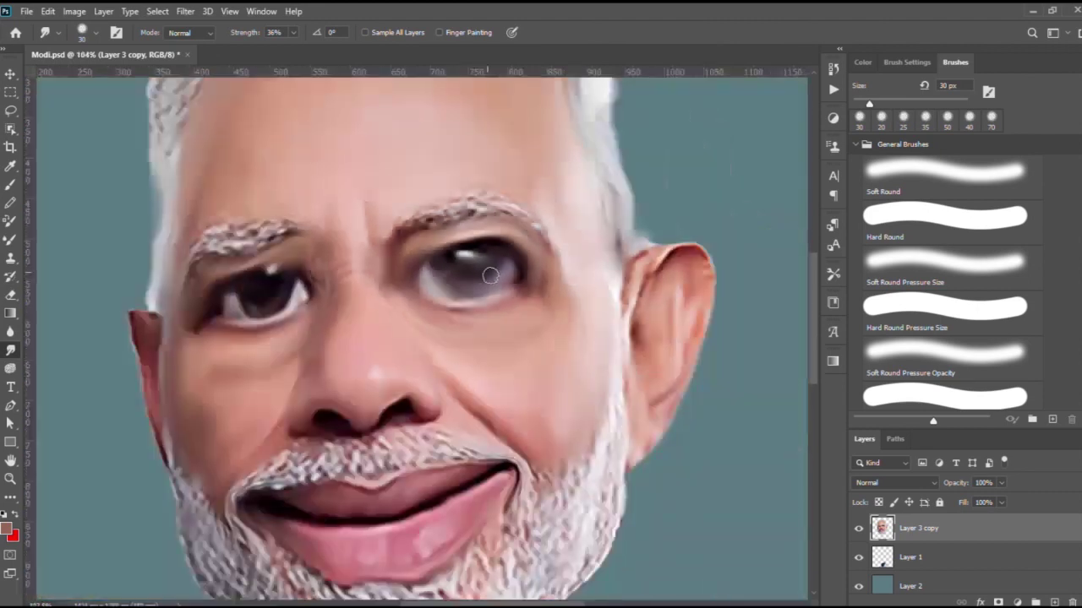
scroll(499, 236, up, 4)
scroll(484, 312, down, 3)
scroll(466, 284, down, 2)
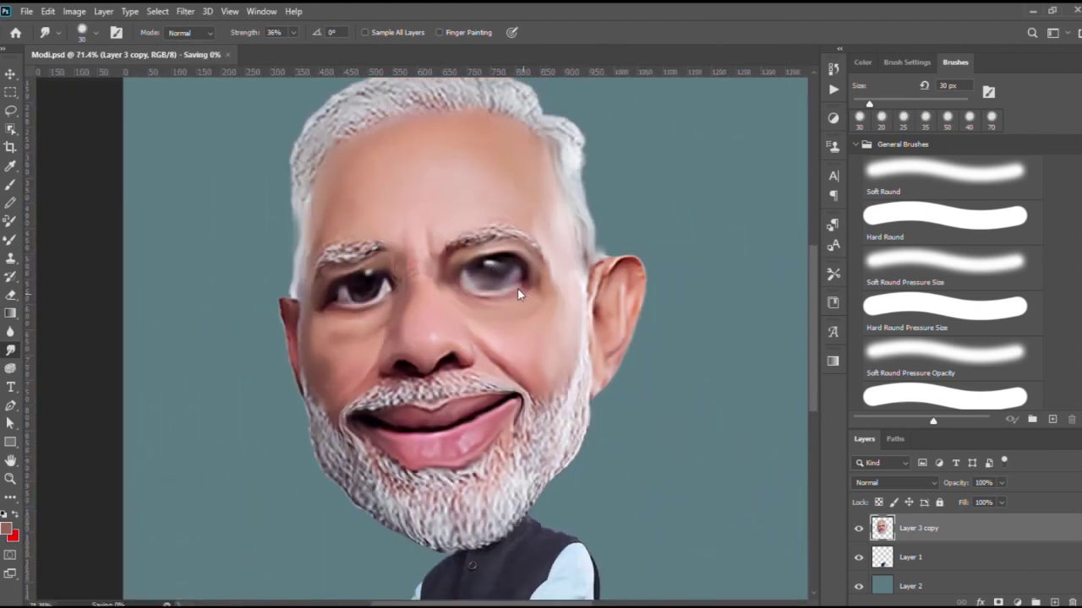
scroll(586, 290, up, 2)
scroll(765, 282, up, 2)
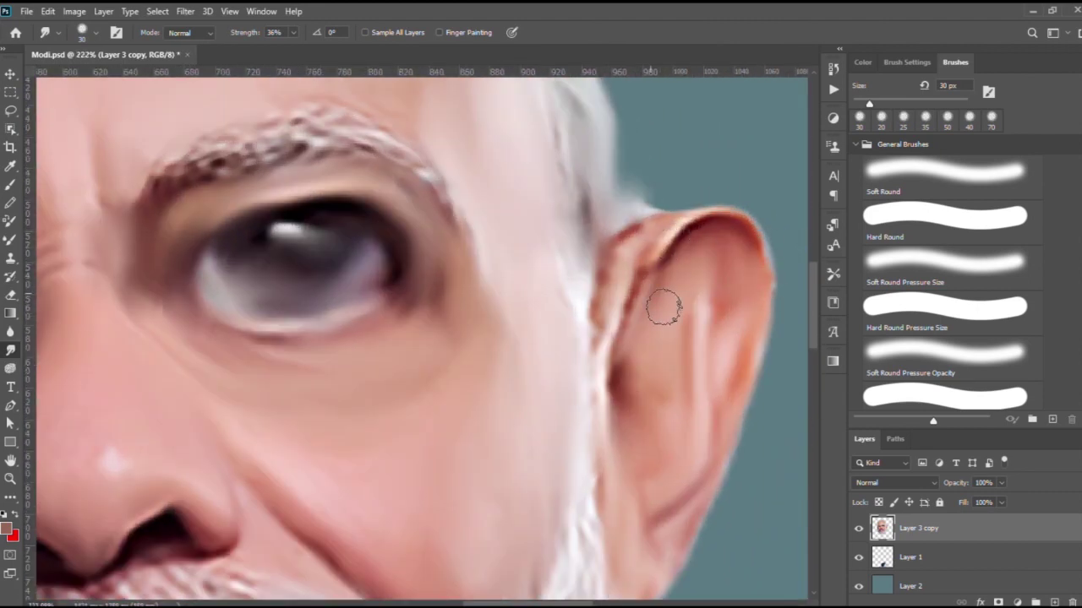
Smooth the outer edge of the ear with the Smudge tool.
drag(636, 259, 599, 474)
scroll(598, 473, down, 3)
scroll(581, 373, up, 2)
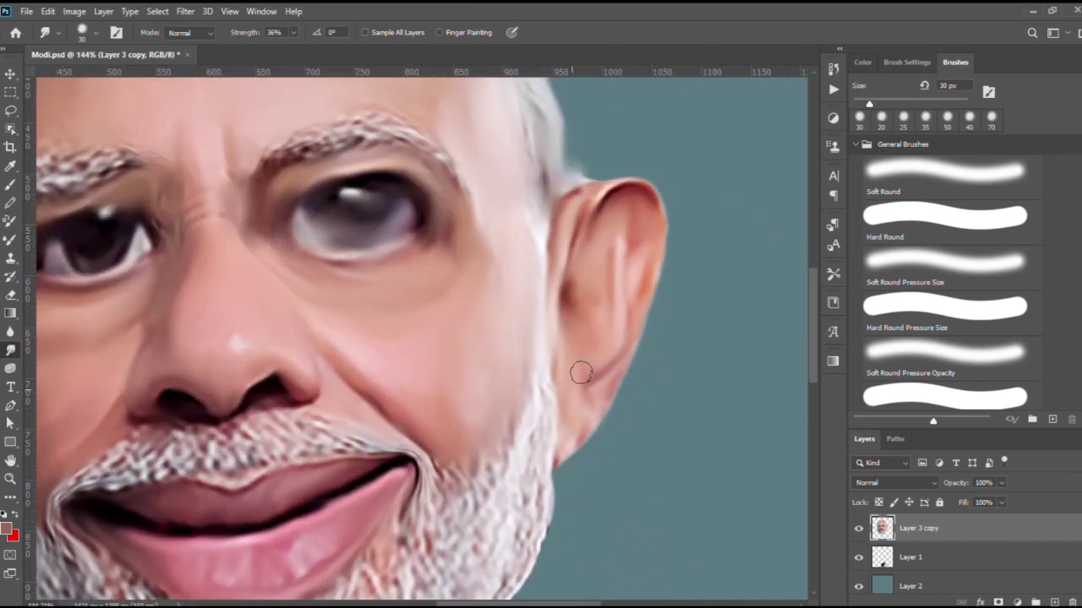
scroll(648, 301, down, 2)
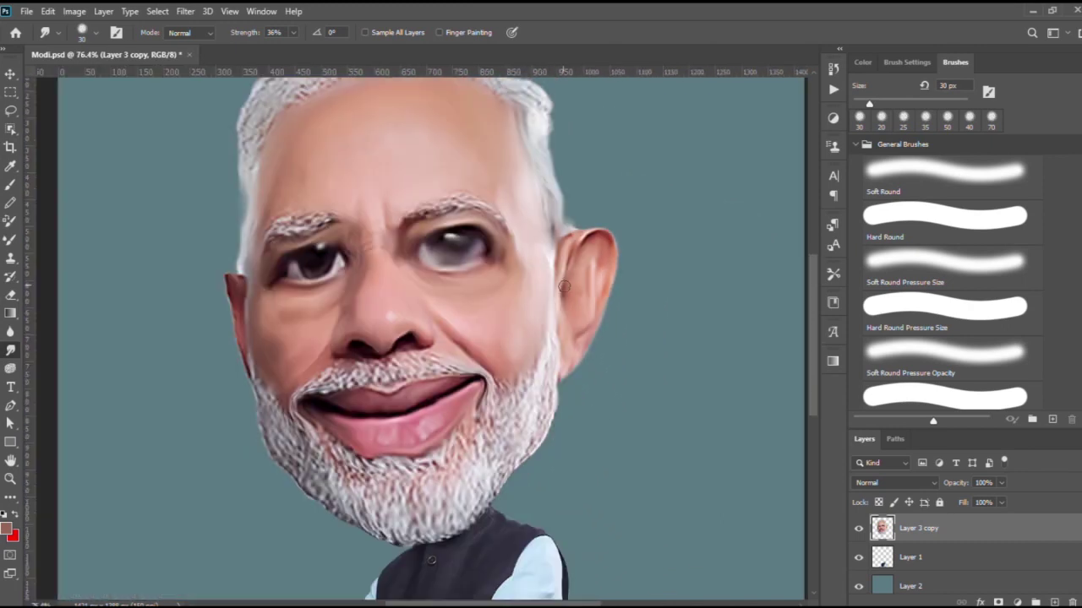
scroll(502, 457, up, 2)
Smudge and reshape the lower edge of the beard.
drag(255, 513, 230, 456)
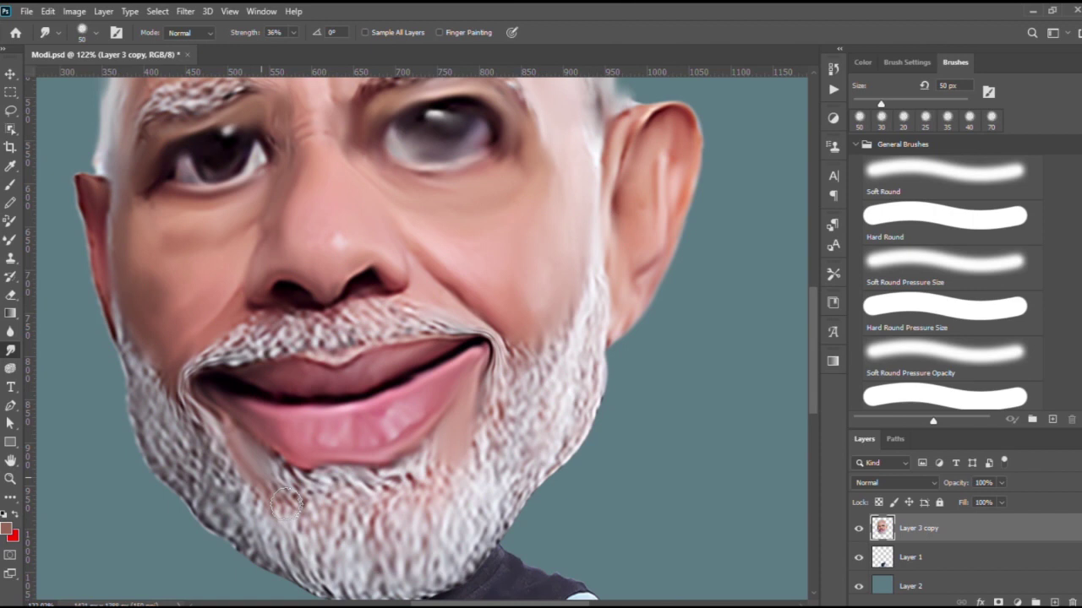
scroll(246, 473, down, 2)
scroll(524, 380, down, 2)
scroll(524, 379, up, 4)
scroll(258, 342, up, 2)
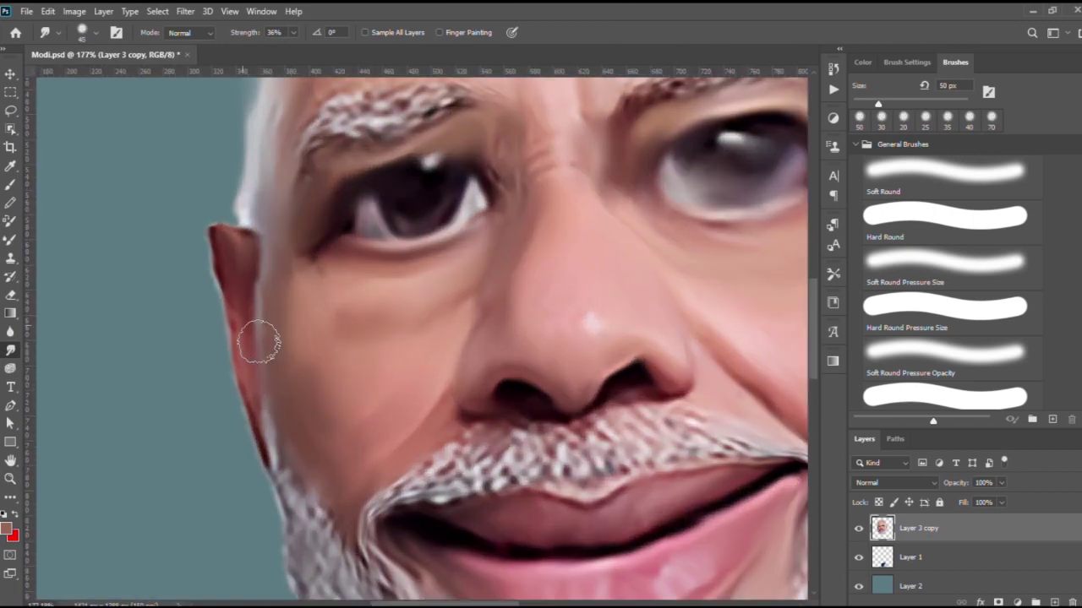
scroll(256, 410, down, 3)
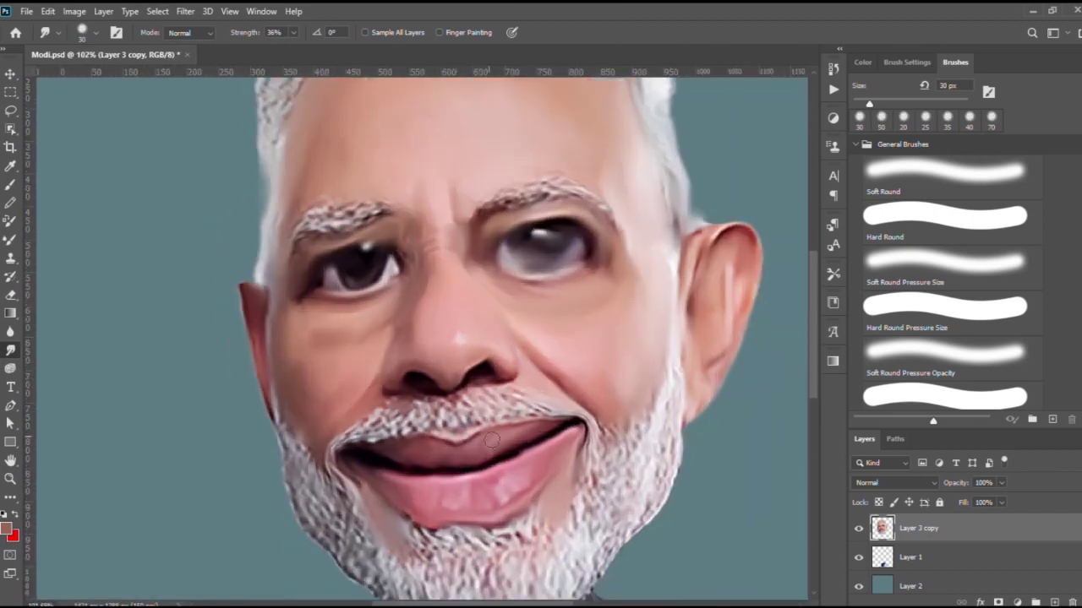
scroll(338, 355, up, 4)
scroll(355, 333, up, 1)
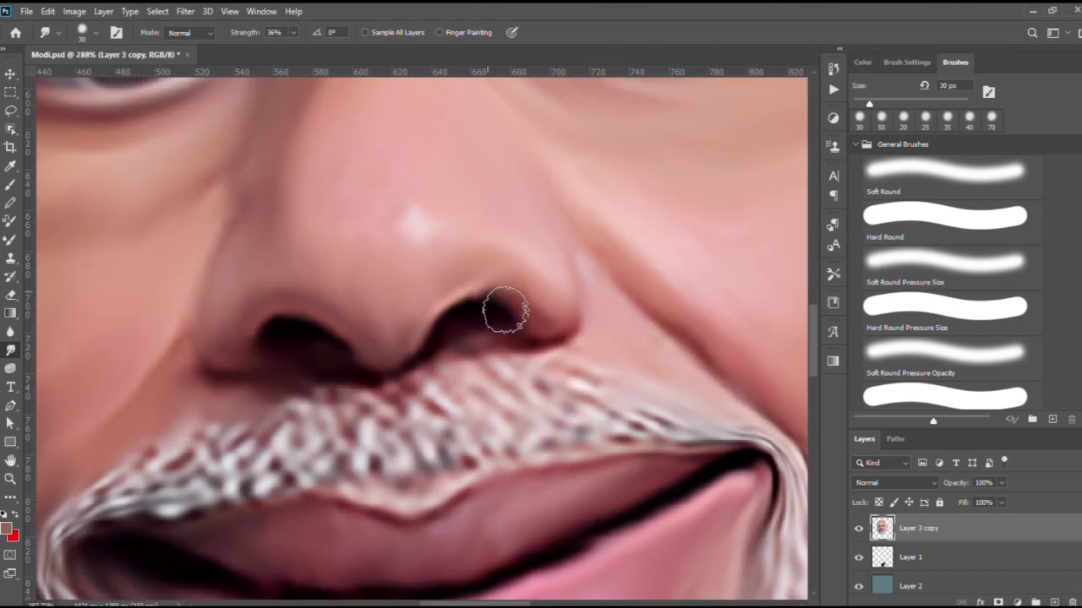
scroll(507, 333, down, 4)
scroll(507, 333, down, 1)
scroll(524, 220, up, 3)
With the Brush tool, sample a light colour and paint over the right iris.
key(b)
scroll(473, 270, up, 3)
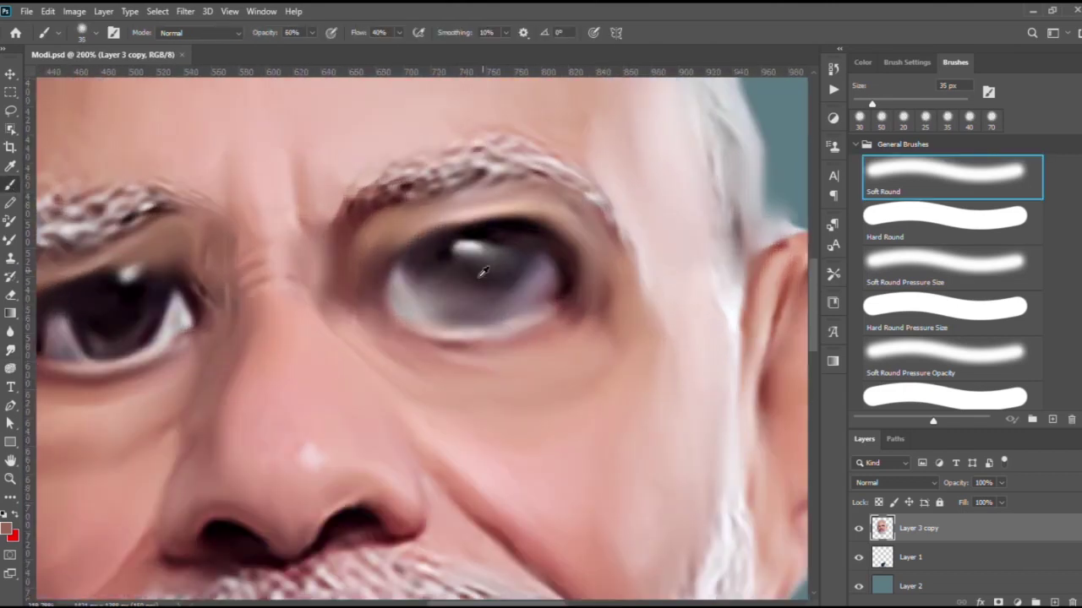
alt+click(467, 301)
key(bracketright)
mouse_move(524, 279)
mouse_down()
mouse_move(453, 287)
mouse_move(473, 308)
mouse_move(559, 285)
mouse_move(507, 306)
mouse_move(462, 290)
mouse_move(465, 321)
mouse_move(522, 292)
mouse_move(359, 380)
mouse_move(503, 372)
mouse_up()
scroll(473, 305, down, 3)
scroll(491, 287, up, 2)
scroll(478, 316, up, 2)
Sample dark brown and lighter skin colours from the image, resizing the brush.
key(bracketleft)
key(bracketleft)
alt+click(538, 327)
key(bracketright)
key(bracketright)
key(bracketright)
alt+click(524, 385)
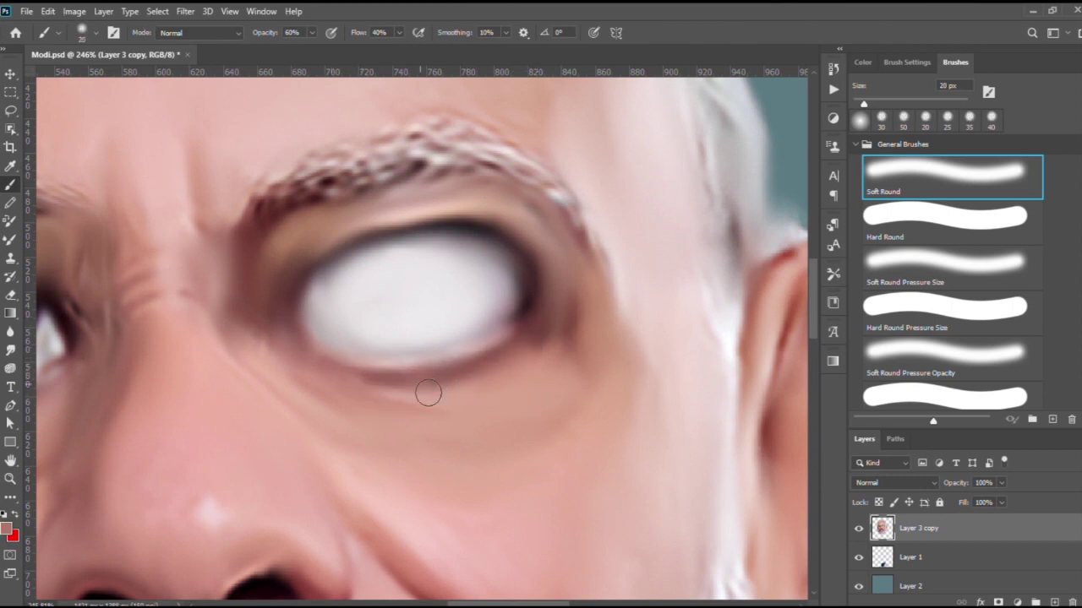
scroll(502, 406, up, 1)
scroll(457, 414, up, 1)
key(bracketleft)
key(bracketleft)
key(bracketleft)
key(bracketleft)
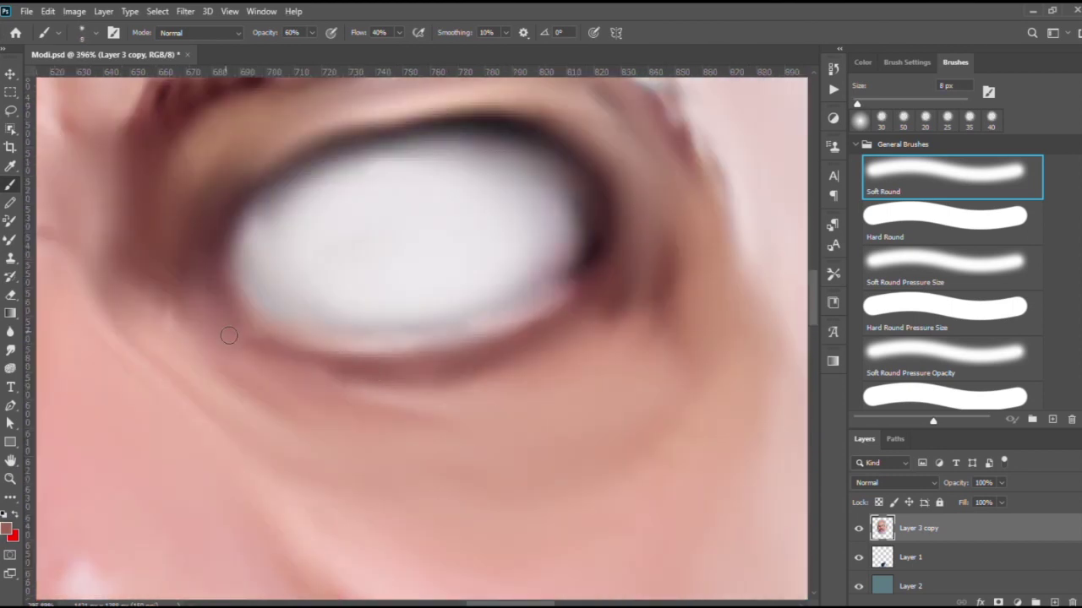
Paint eye-white colour along the upper eyelid edge and over the grey eye shading.
alt+click(338, 302)
scroll(338, 302, down, 1)
key(bracketright)
key(bracketright)
key(bracketright)
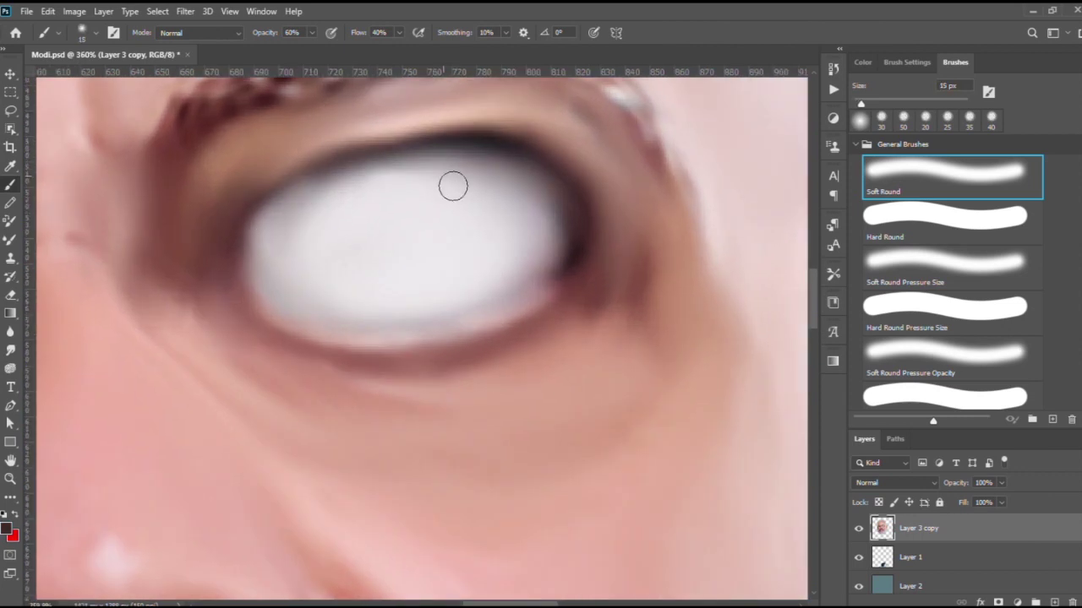
scroll(297, 162, up, 1)
drag(247, 191, 372, 125)
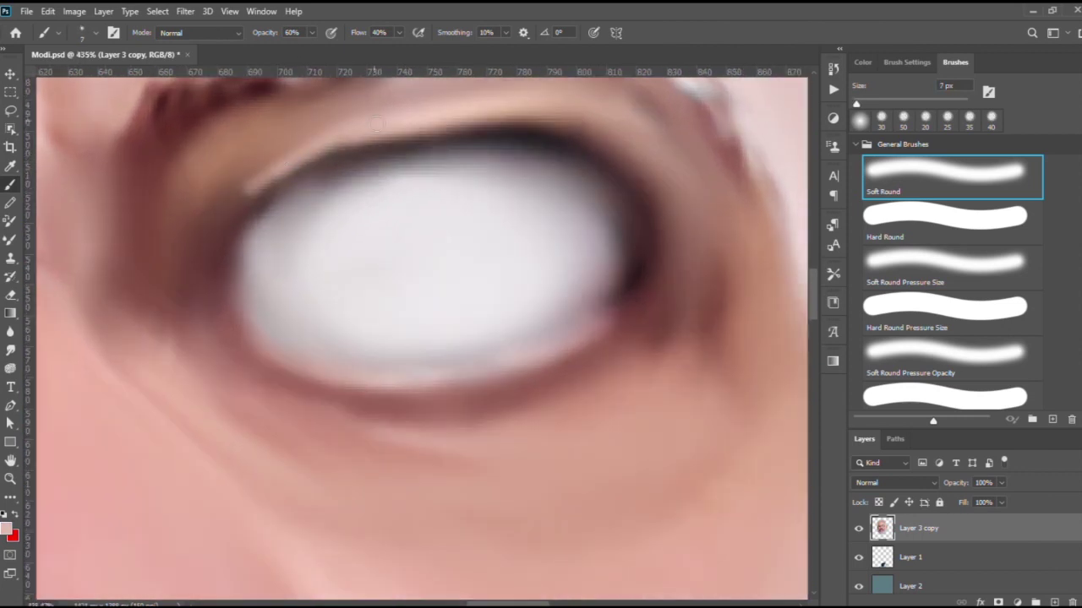
scroll(608, 271, down, 1)
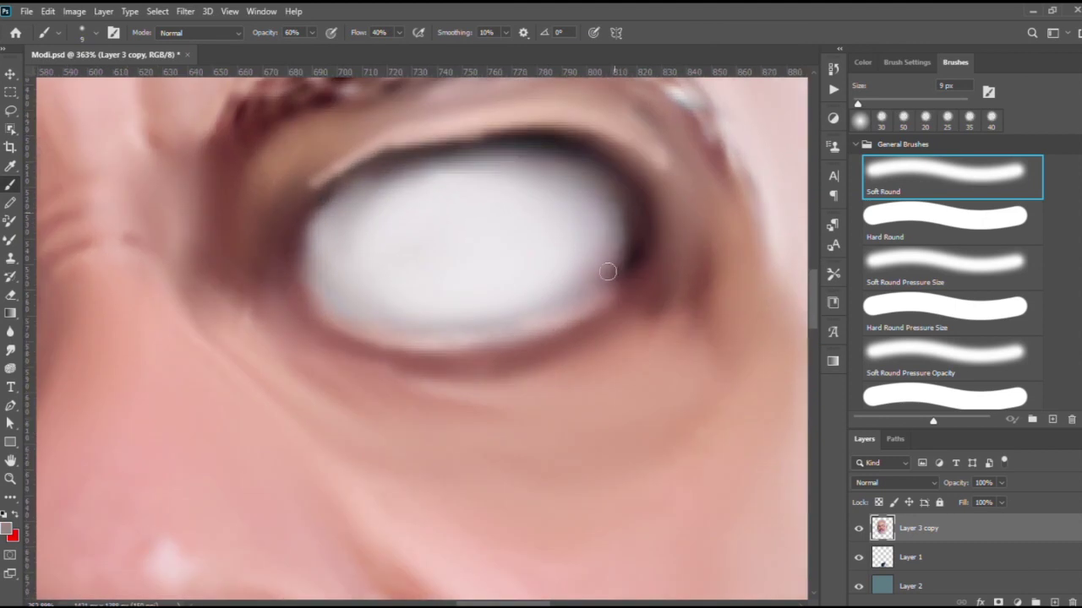
mouse_move(592, 217)
mouse_down()
mouse_move(475, 177)
mouse_move(542, 174)
mouse_move(394, 200)
mouse_up()
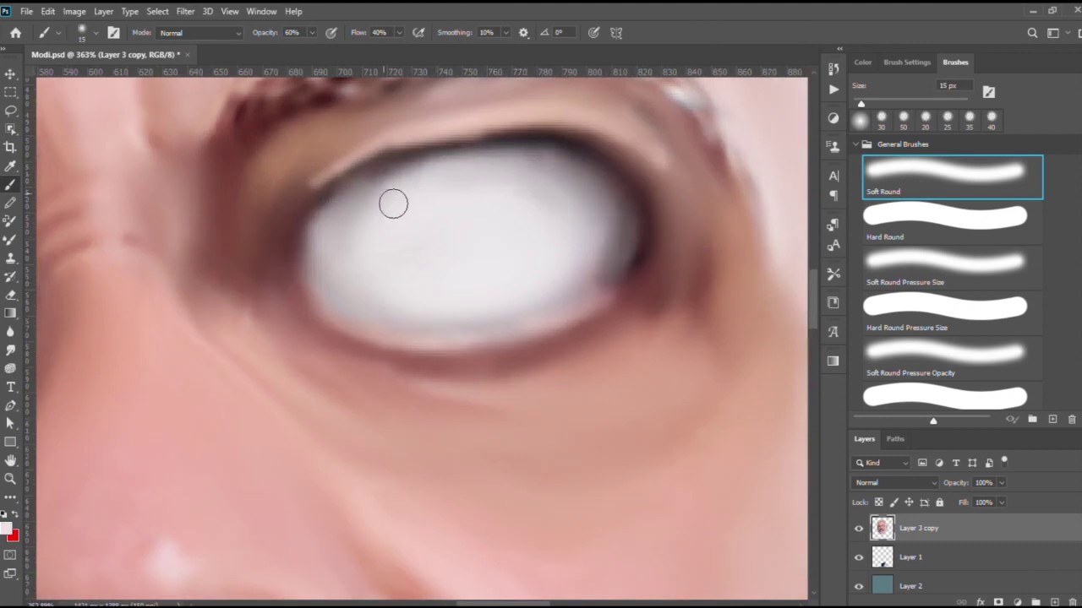
Paint a dark brown line along the lower eyelid.
alt+click(295, 181)
scroll(352, 205, down, 1)
scroll(352, 205, left, 1)
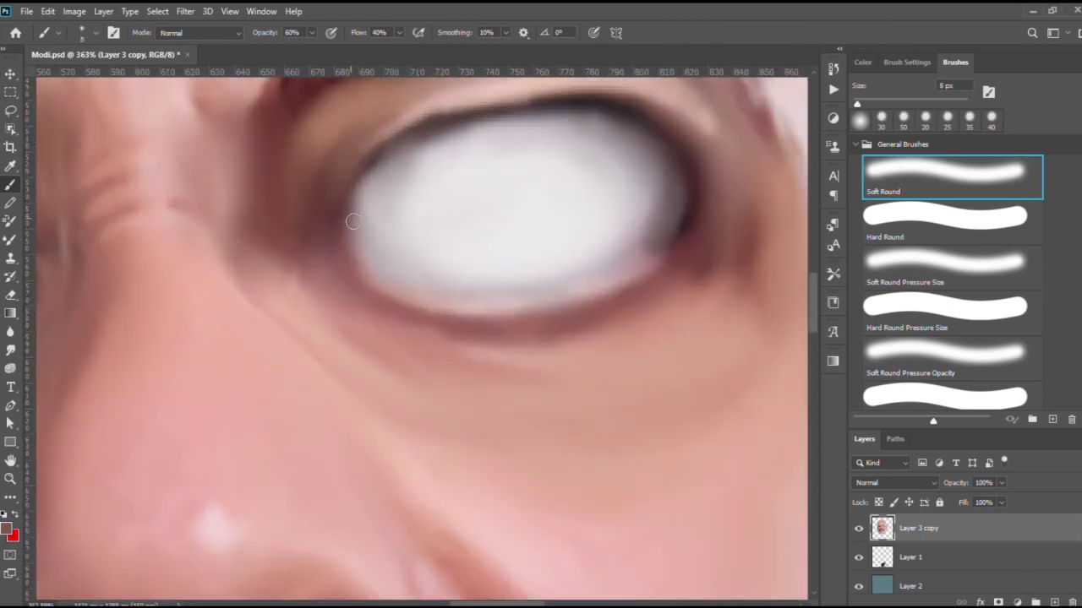
scroll(353, 221, down, 5)
scroll(311, 242, up, 5)
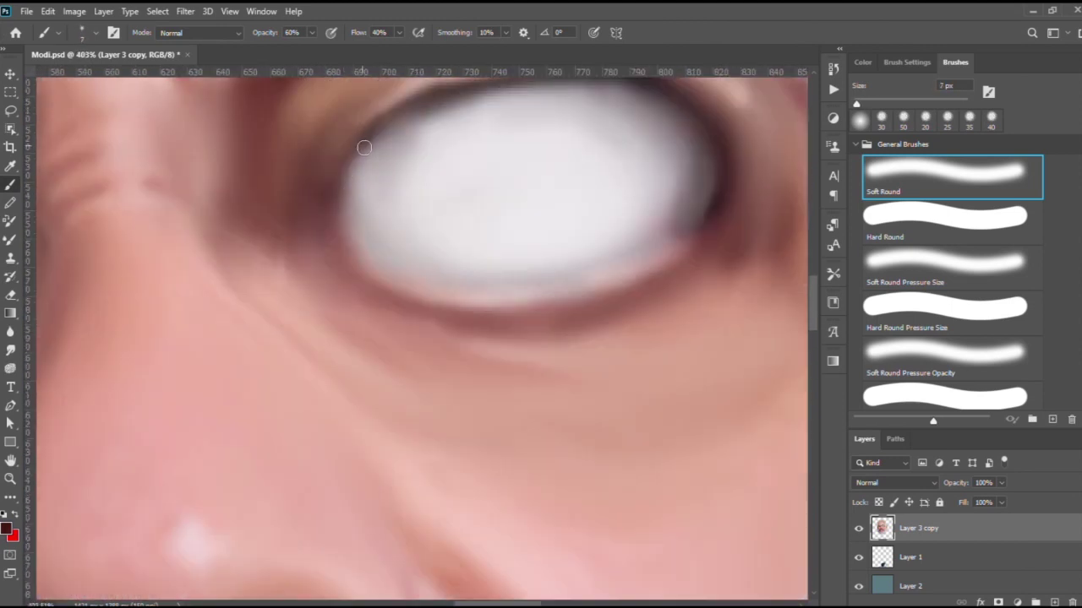
key(bracketright)
drag(396, 296, 547, 315)
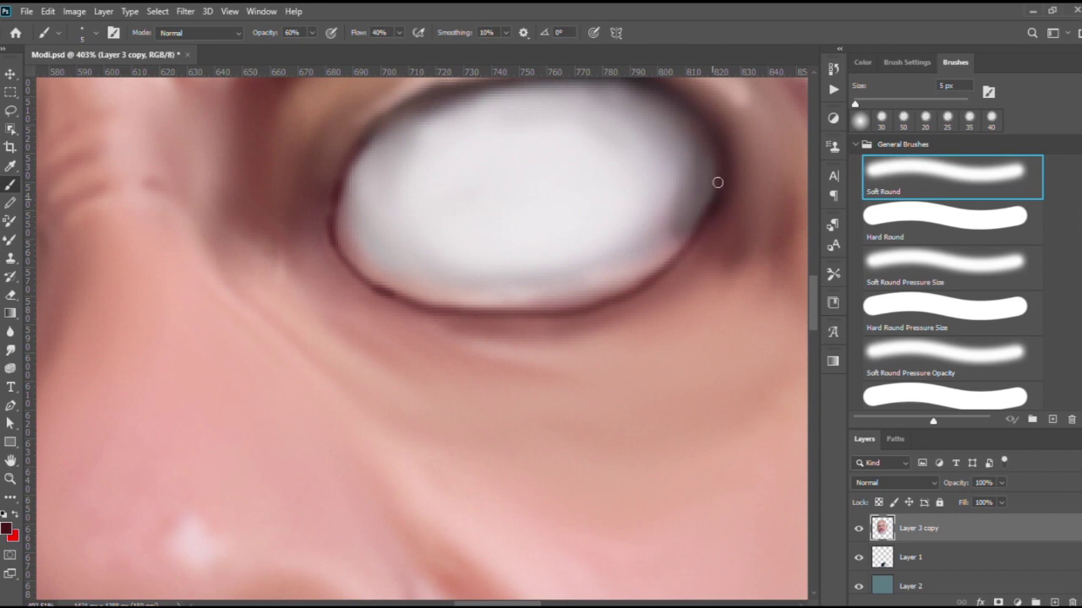
Brighten the eye white with soft pinkish-white paint using a larger brush.
scroll(411, 307, up, 2)
key(bracketright)
key(bracketright)
key(bracketright)
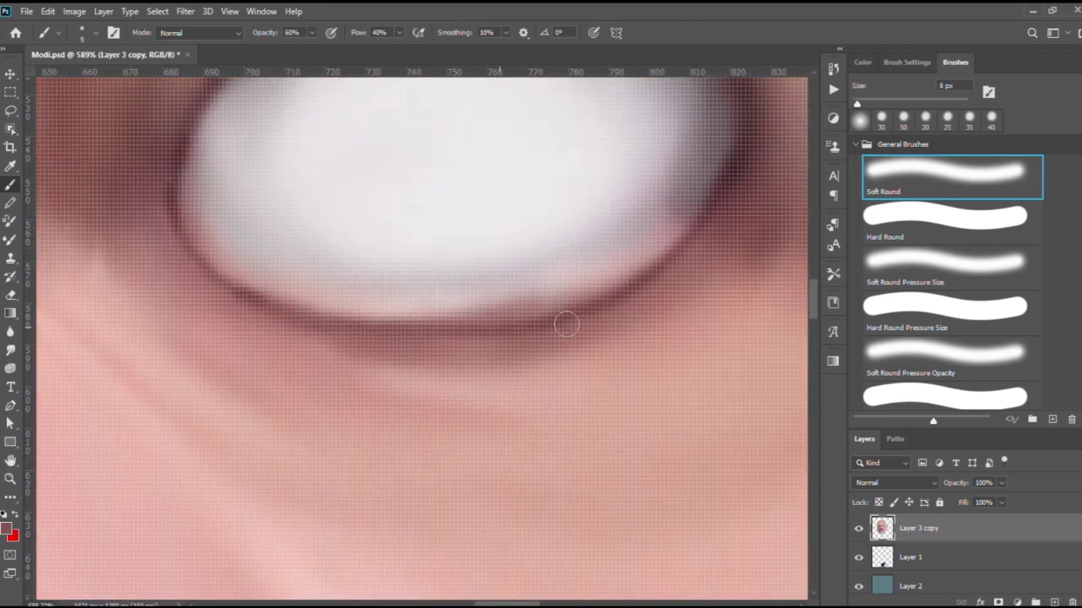
scroll(541, 302, down, 5)
scroll(379, 253, up, 4)
key(bracketright)
key(bracketright)
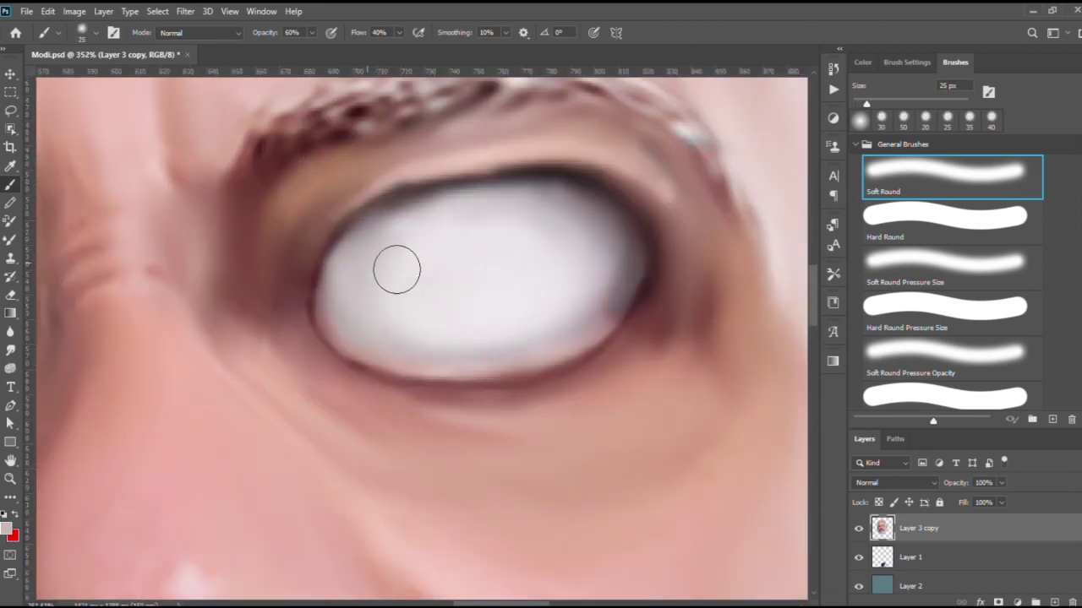
mouse_move(467, 292)
mouse_down()
mouse_move(432, 266)
mouse_move(462, 327)
mouse_up()
scroll(514, 243, down, 3)
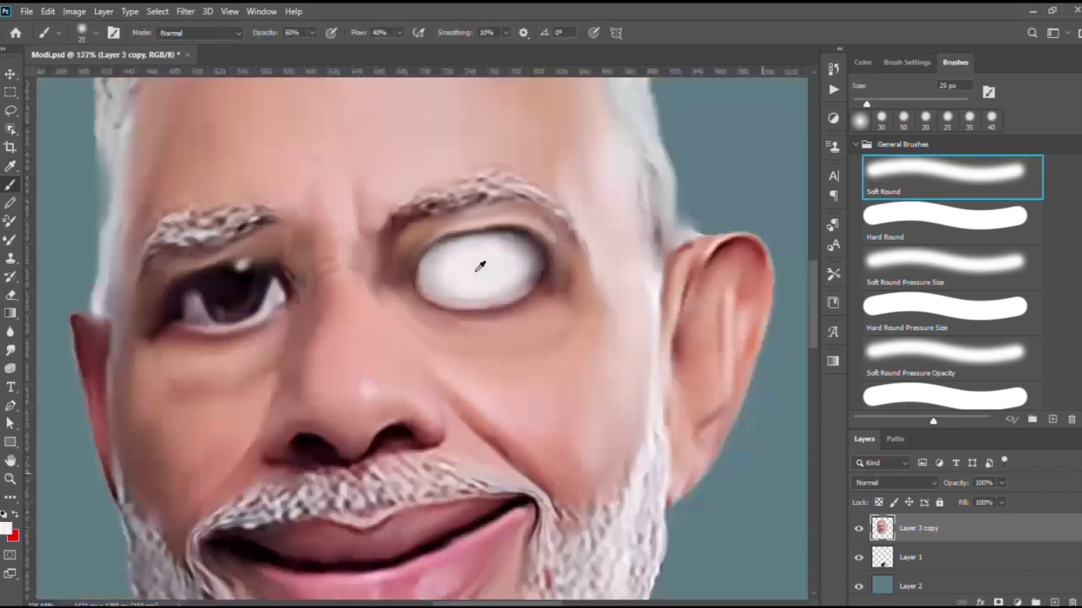
scroll(483, 253, up, 3)
scroll(502, 302, down, 3)
scroll(503, 207, down, 1)
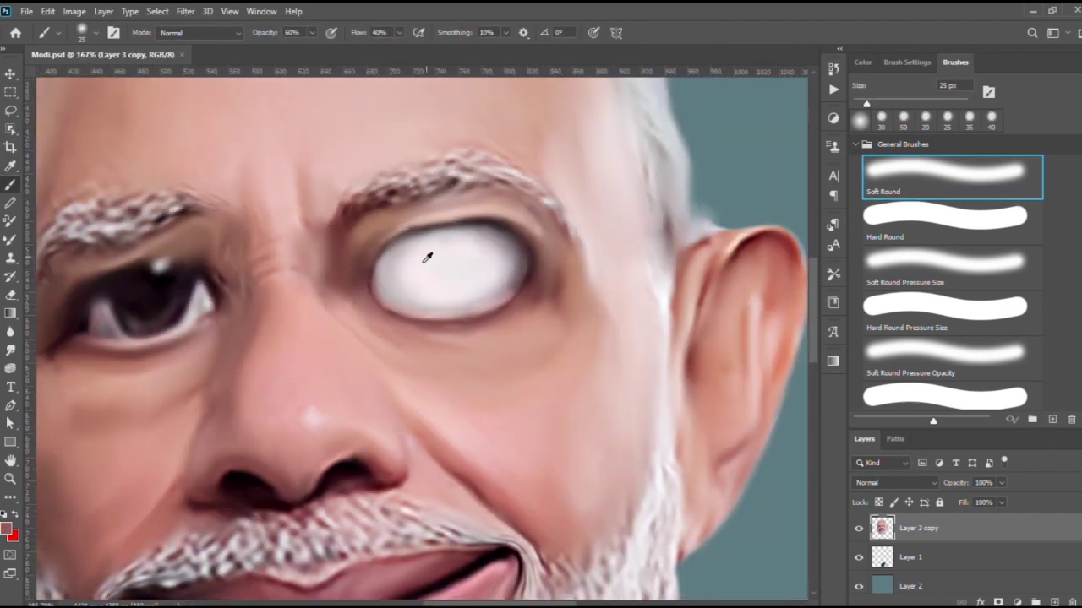
scroll(425, 251, down, 2)
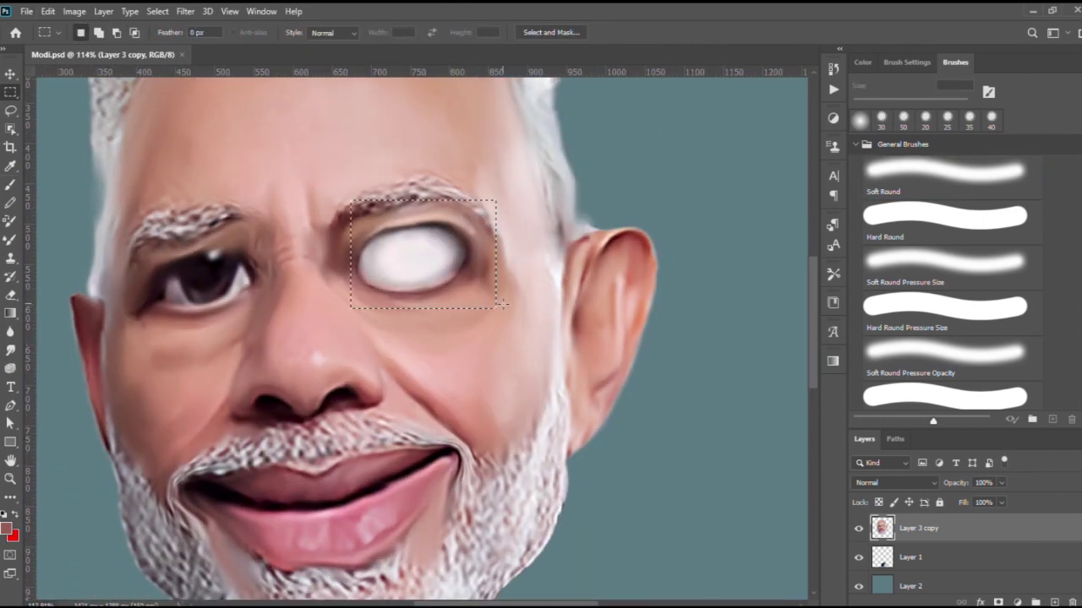
Duplicate the blank eye, move it onto the left eye and rotate it about -11°.
key(ctrl+j)
key(v)
mouse_move(406, 258)
mouse_down()
mouse_move(175, 284)
mouse_move(198, 283)
mouse_up()
key(ctrl+t)
drag(272, 221, 265, 271)
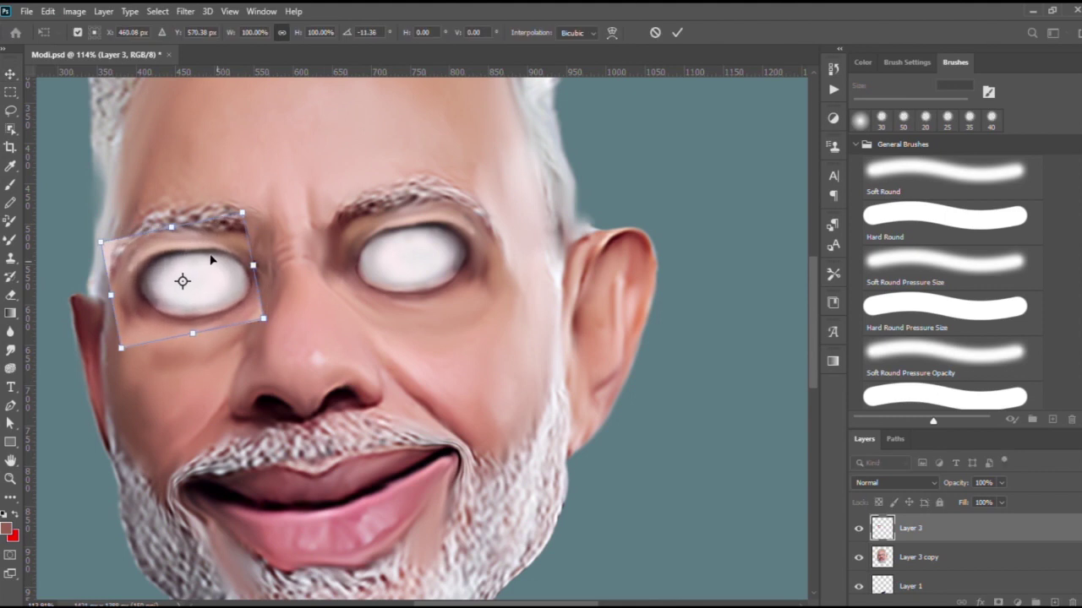
key(Return)
Erase the copied eye patch's left and lower edges to blend it into the skin.
key(e)
scroll(78, 235, up, 2)
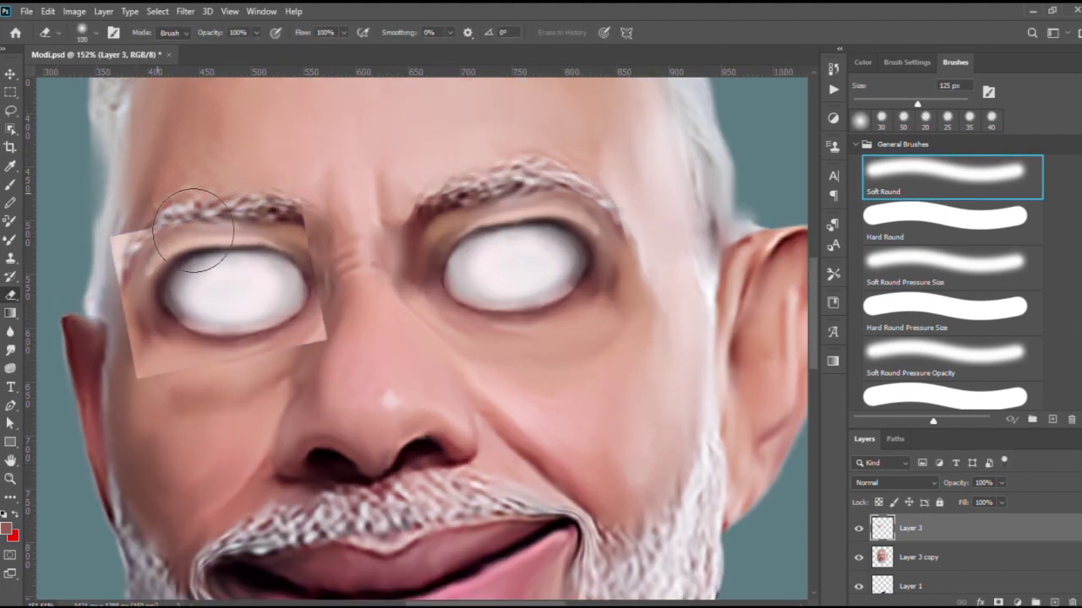
drag(141, 227, 231, 396)
mouse_move(316, 382)
mouse_down()
mouse_move(152, 287)
mouse_move(237, 375)
mouse_up()
key(bracketleft)
scroll(181, 367, down, 3)
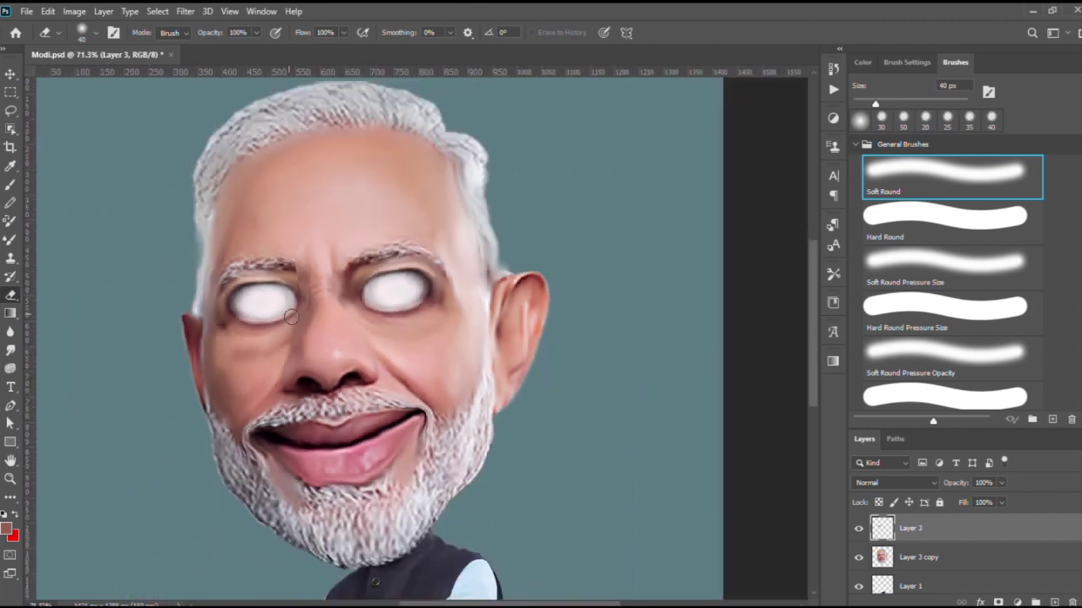
scroll(387, 345, up, 2)
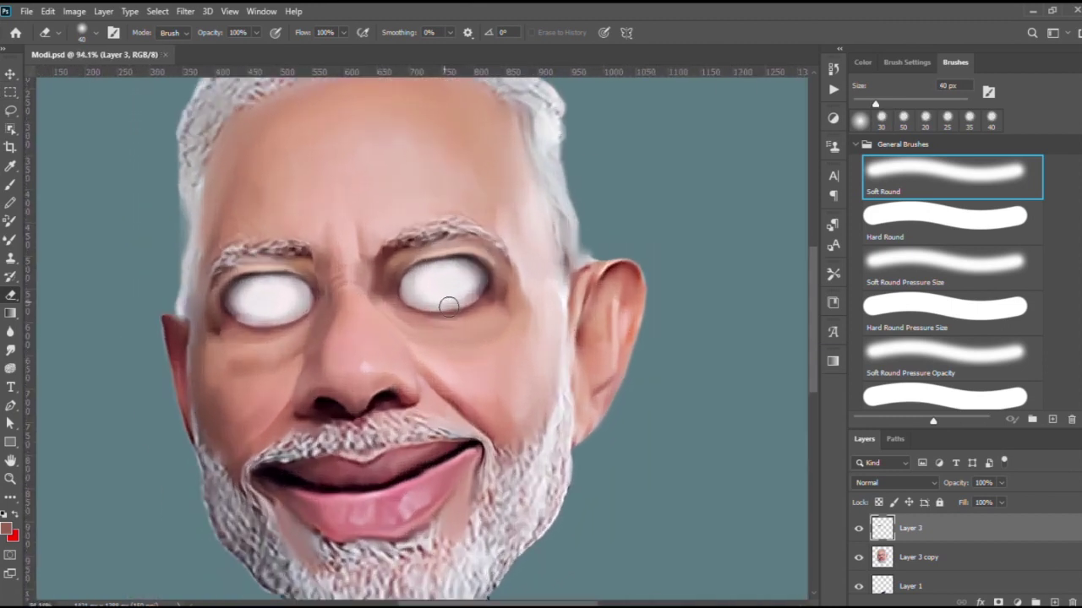
scroll(449, 285, down, 2)
scroll(575, 243, down, 1)
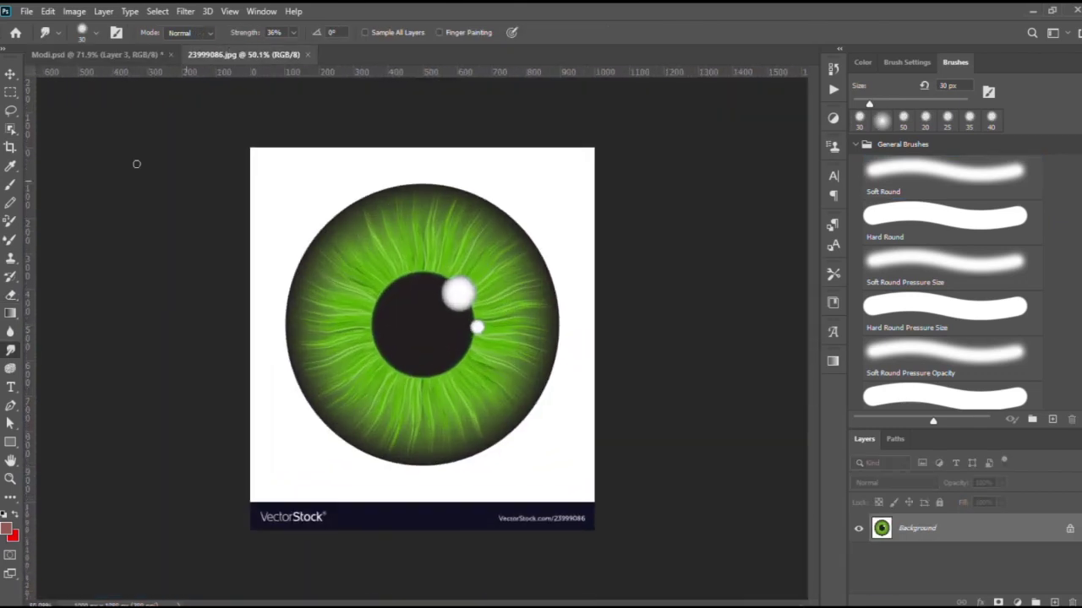
Copy the green eye from 23999086.jpg with Object Selection and paste it into Modi.psd.
key(w)
drag(286, 167, 538, 434)
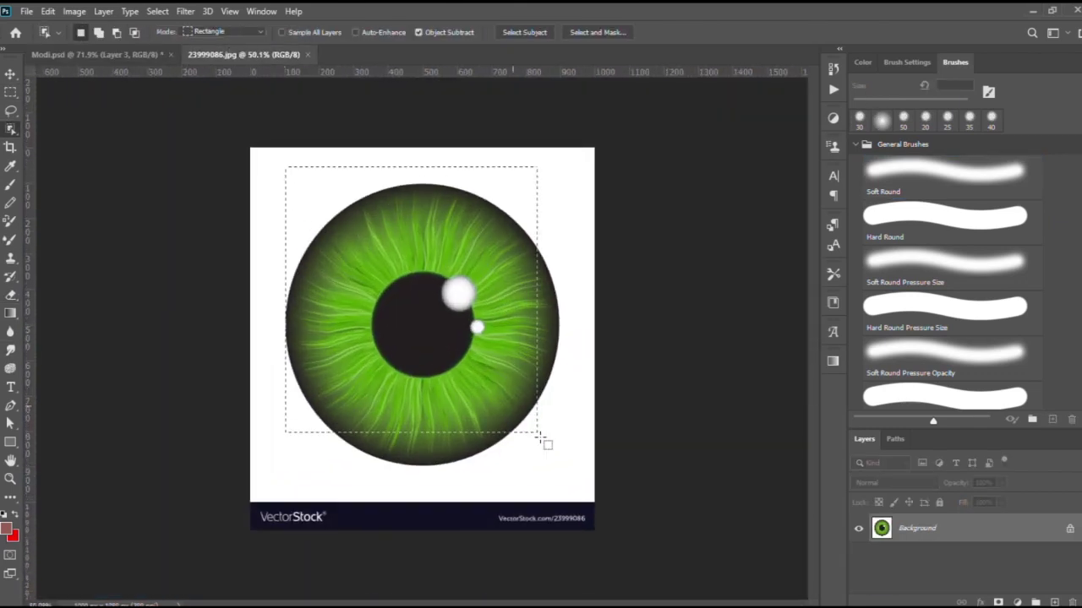
key(ctrl+c)
click(95, 54)
key(ctrl+v)
Scale the pasted iris down and position it to fit the right eye.
key(v)
key(ctrl+t)
mouse_move(651, 135)
mouse_down()
mouse_move(374, 411)
mouse_move(526, 263)
mouse_up()
scroll(471, 328, up, 3)
scroll(471, 328, up, 1)
drag(456, 347, 478, 269)
mouse_move(530, 213)
mouse_down()
mouse_move(494, 262)
mouse_move(512, 242)
mouse_up()
drag(478, 279, 473, 274)
key(Return)
scroll(499, 300, down, 4)
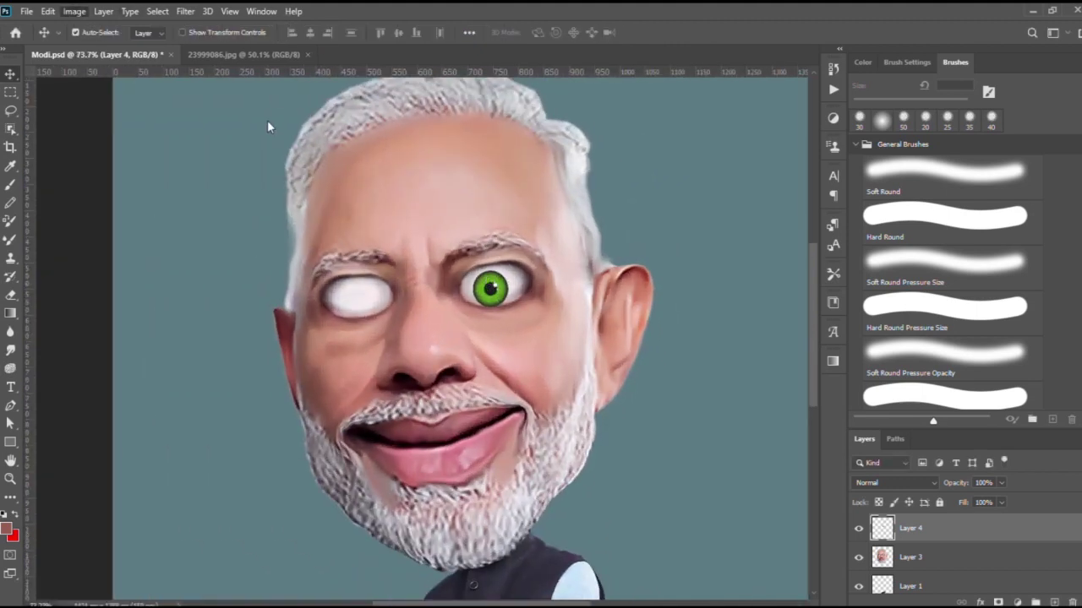
key(i)
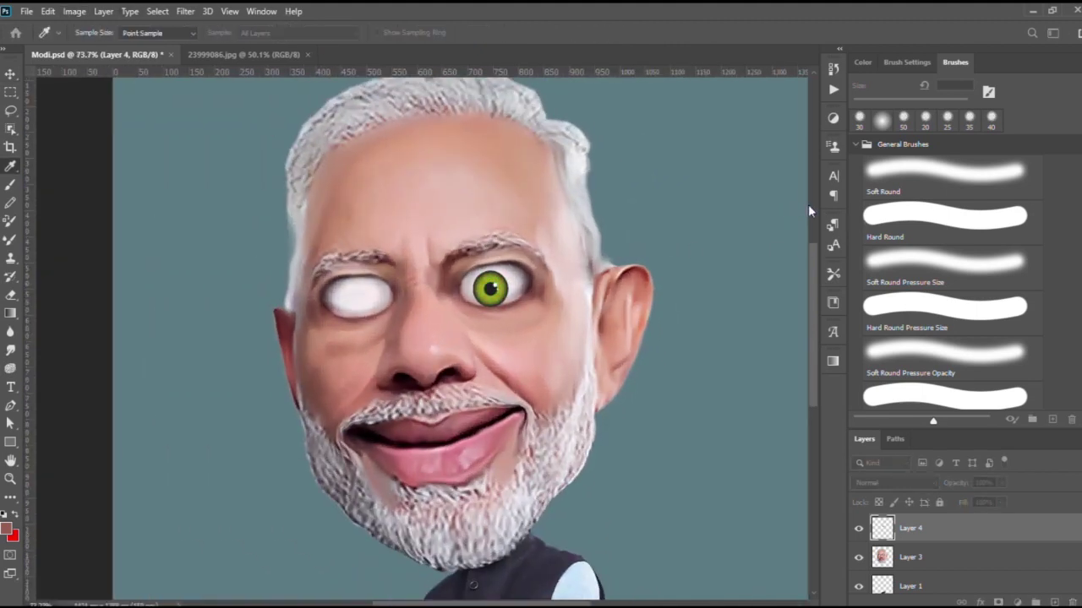
Drag a copy of the yellow iris onto the left eye.
key(v)
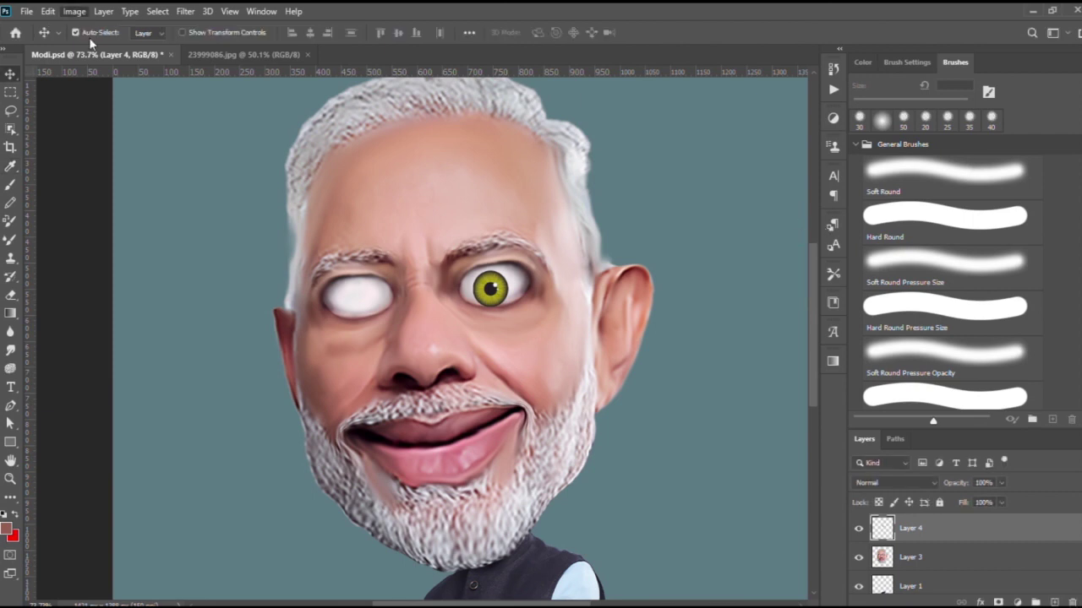
key(i)
key(v)
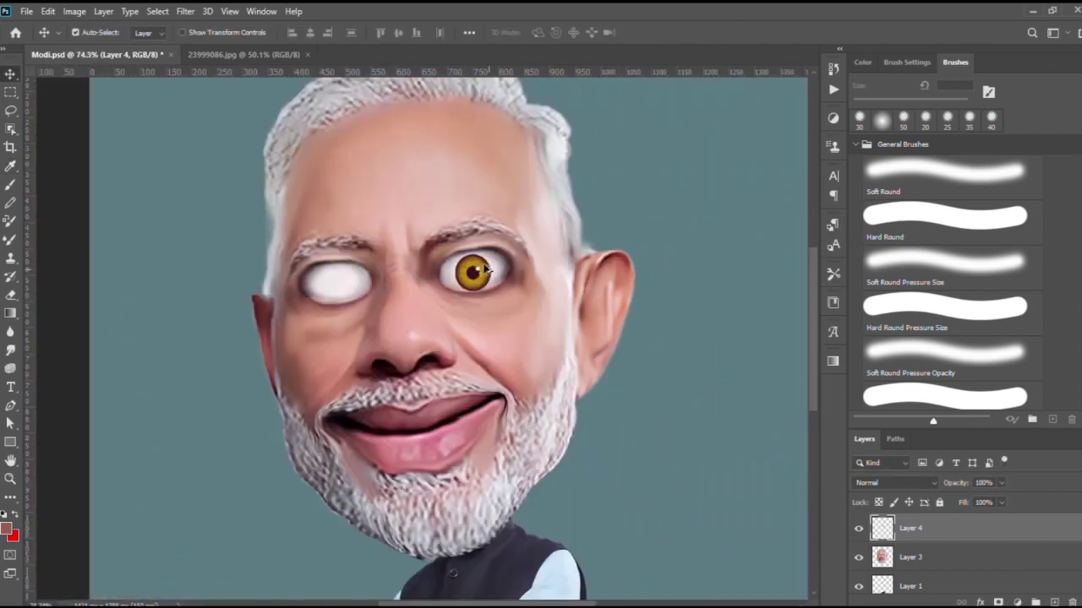
drag(482, 272, 301, 284)
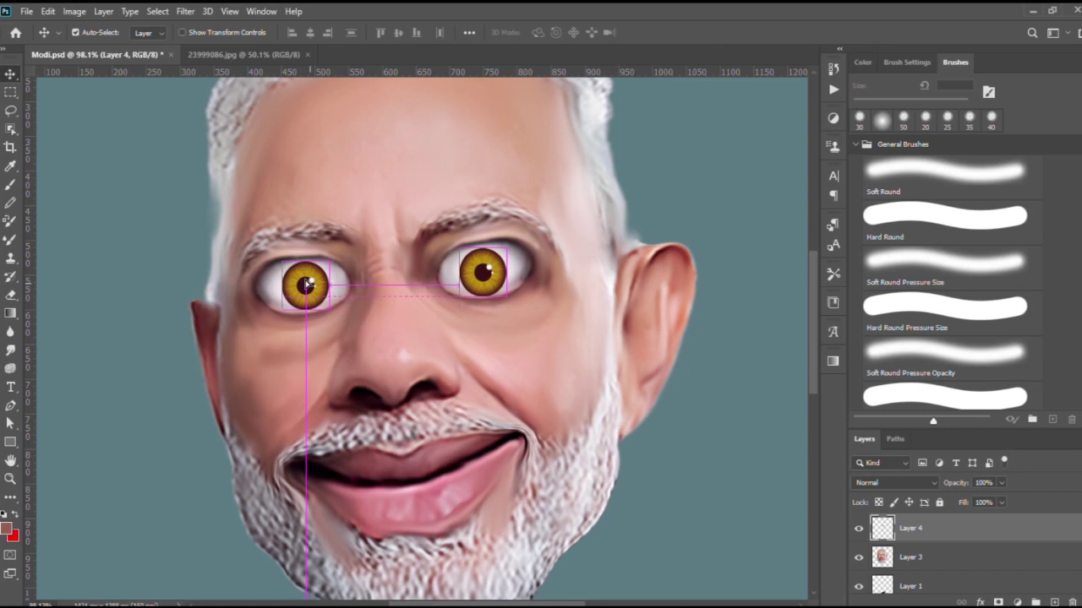
scroll(308, 282, up, 4)
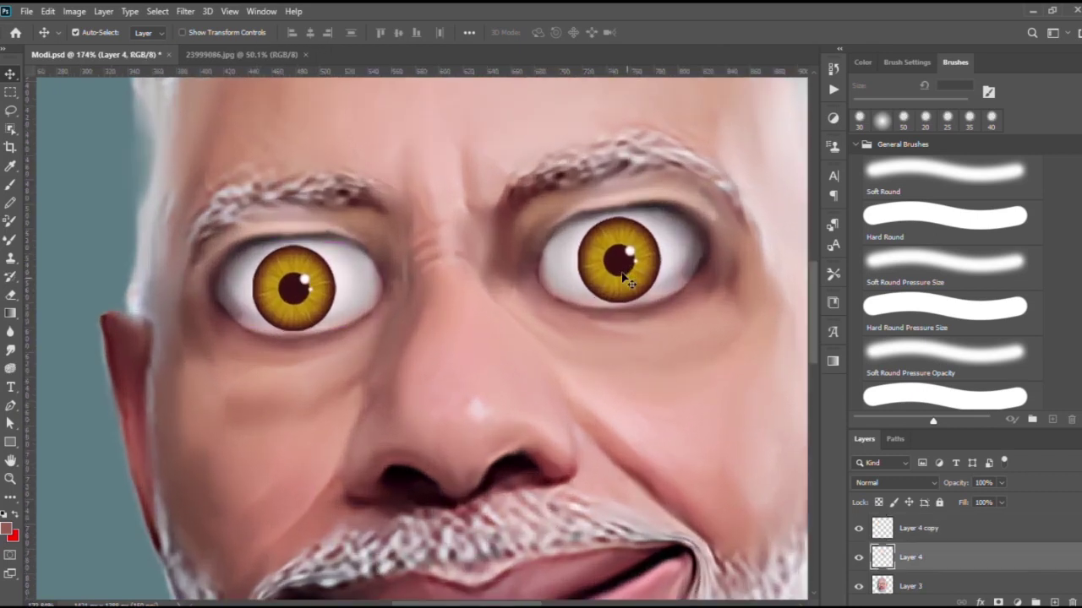
scroll(367, 290, down, 5)
scroll(452, 290, down, 2)
scroll(416, 293, up, 5)
Select Layer 3 on its own and pick the soft brush.
shift+click(923, 585)
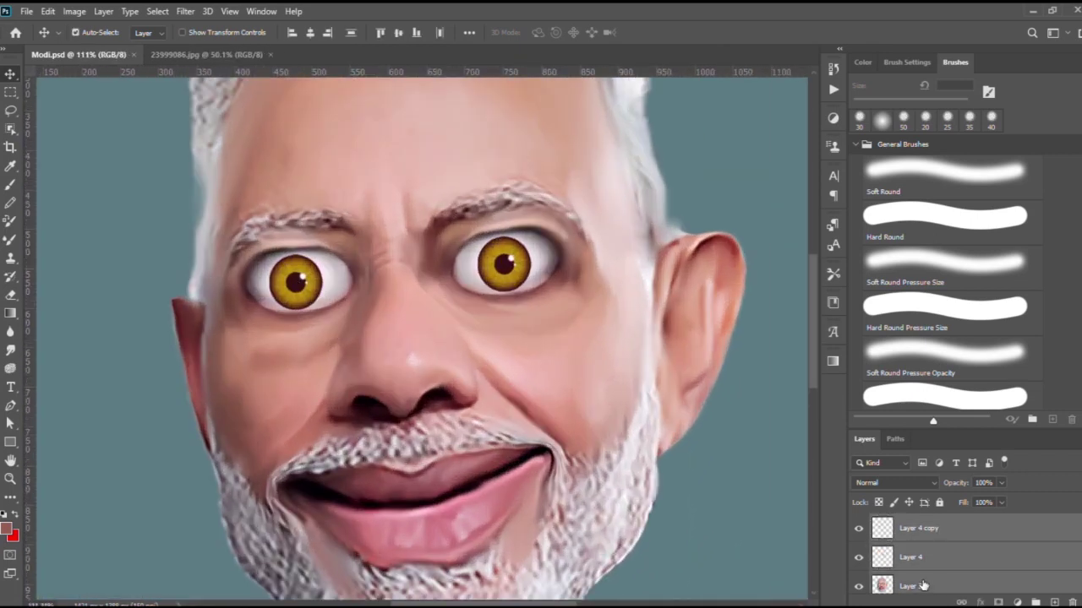
click(792, 430)
scroll(499, 284, up, 5)
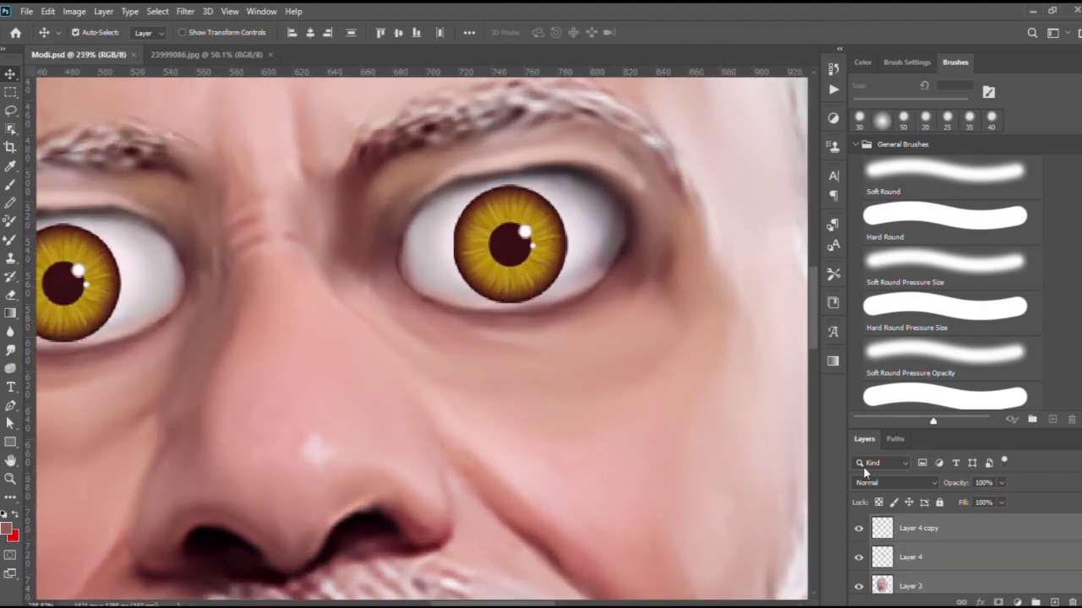
click(11, 201)
scroll(467, 253, up, 2)
scroll(470, 262, up, 1)
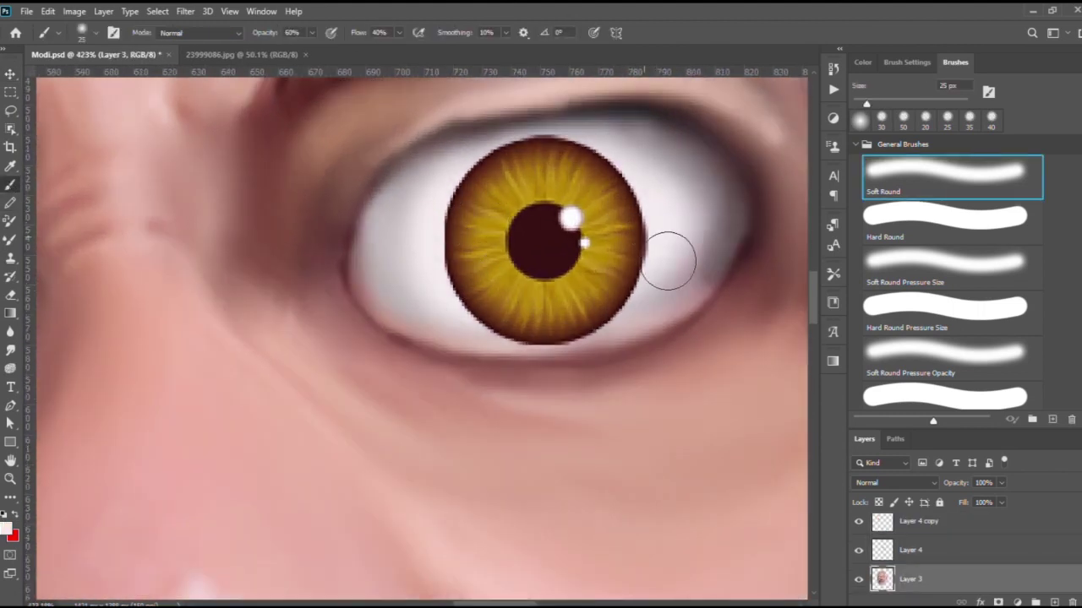
scroll(489, 291, down, 10)
scroll(365, 277, up, 8)
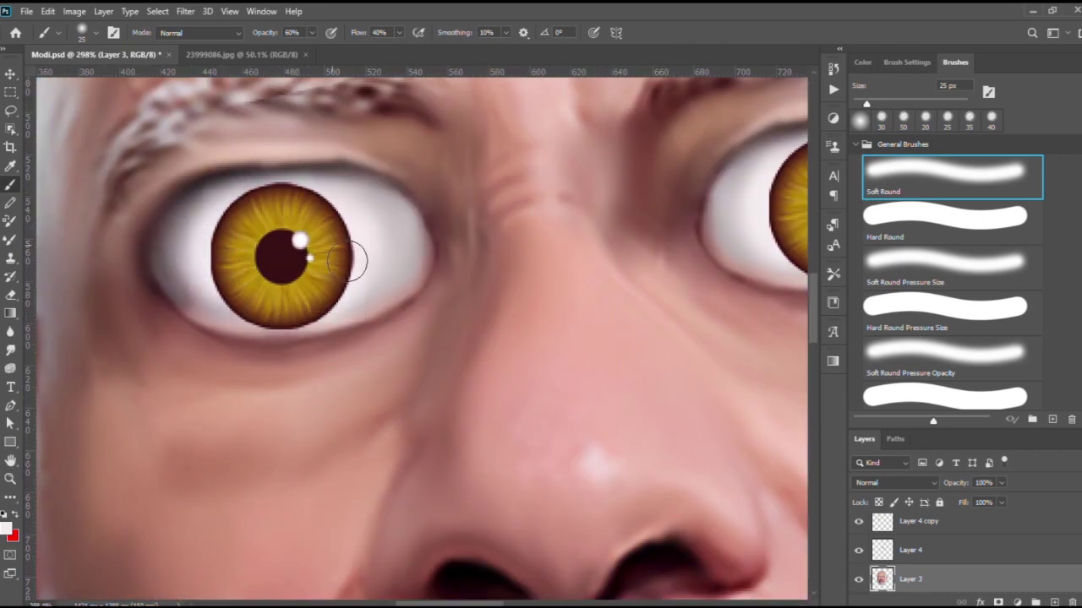
scroll(267, 334, down, 10)
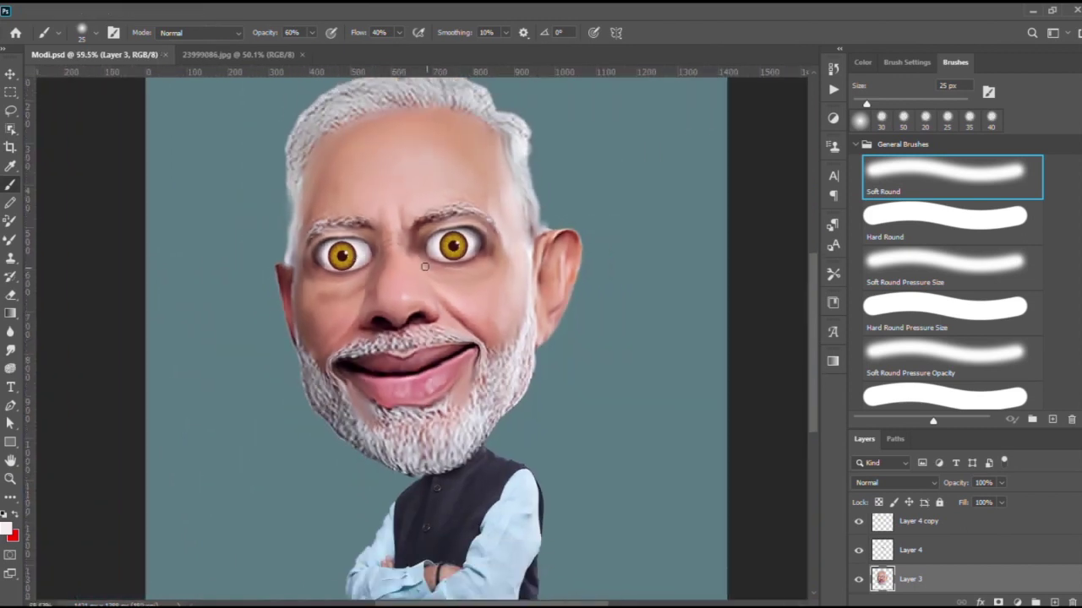
scroll(355, 254, up, 3)
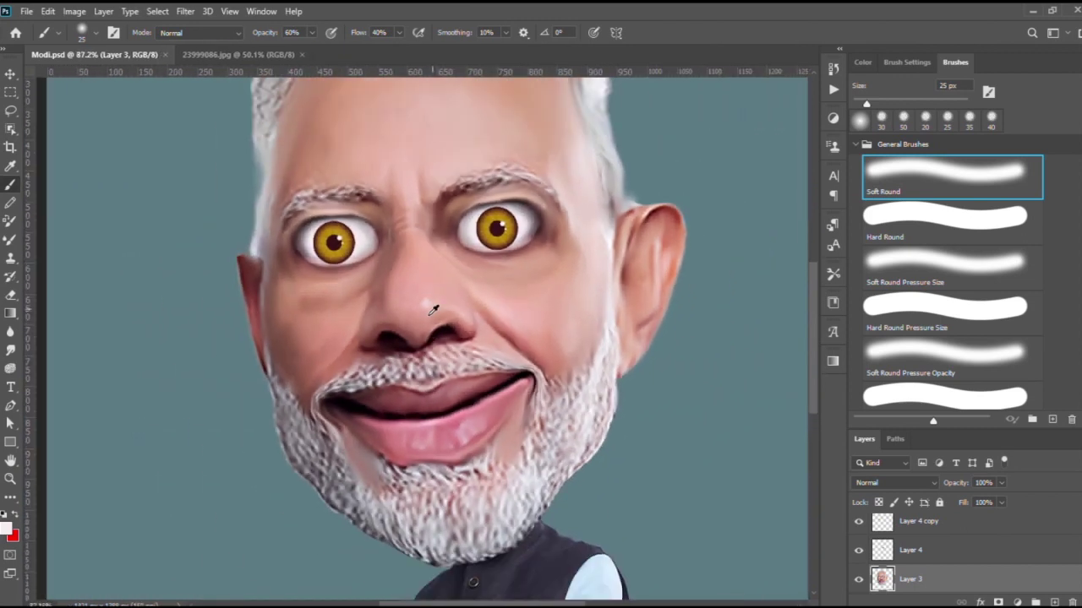
Nudge the Layer 4 copy iris slightly down-left with Free Transform.
click(917, 522)
scroll(554, 253, up, 2)
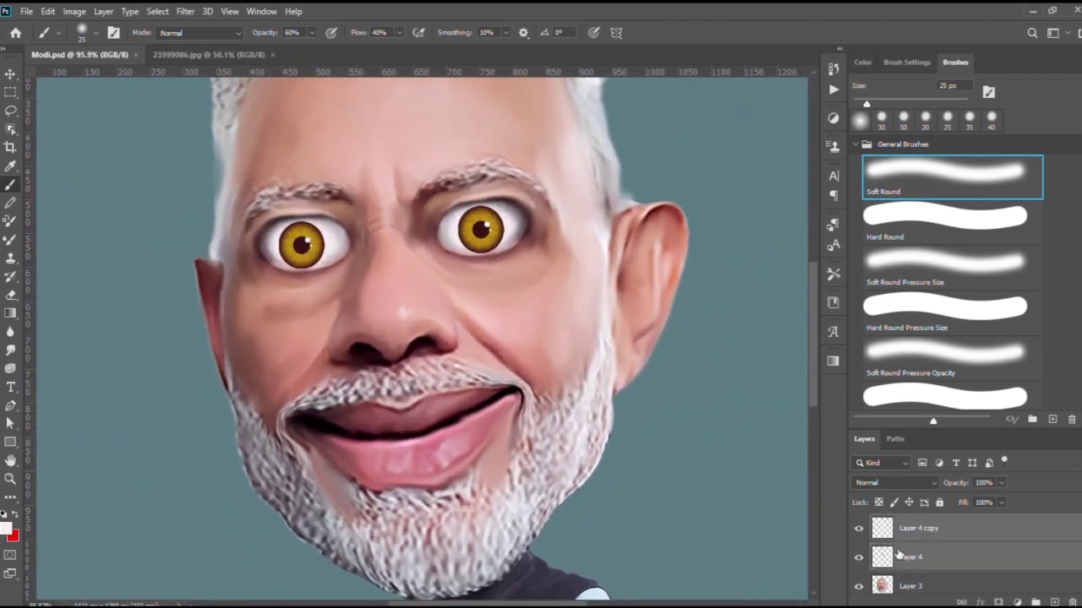
key(ctrl+t)
scroll(499, 194, up, 2)
drag(246, 240, 240, 246)
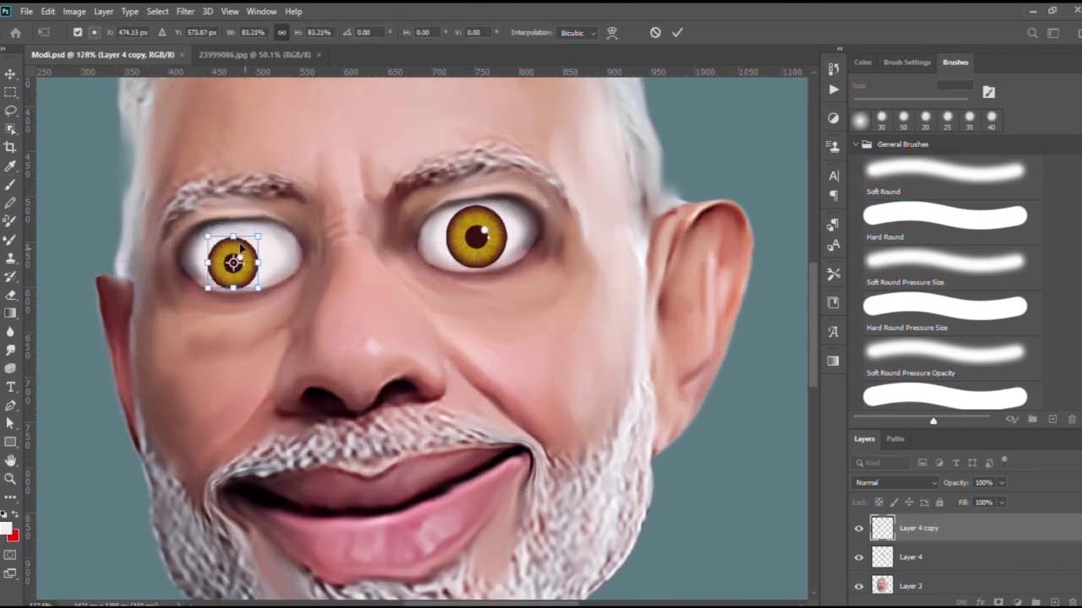
key(Return)
Shift the right iris to the right with the Move tool.
key(b)
click(10, 73)
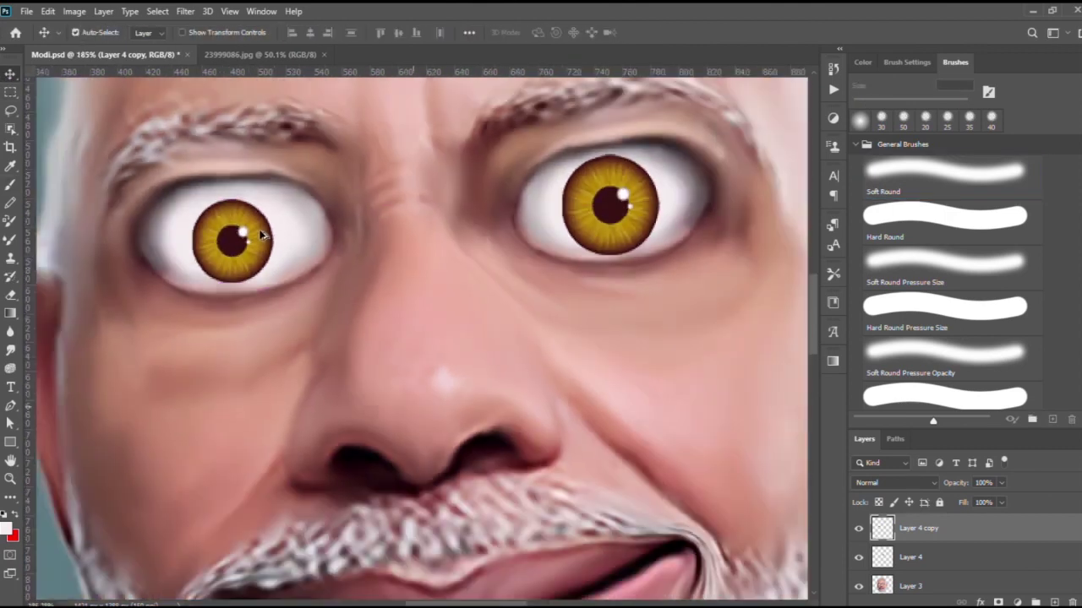
drag(521, 236, 551, 233)
scroll(551, 233, up, 2)
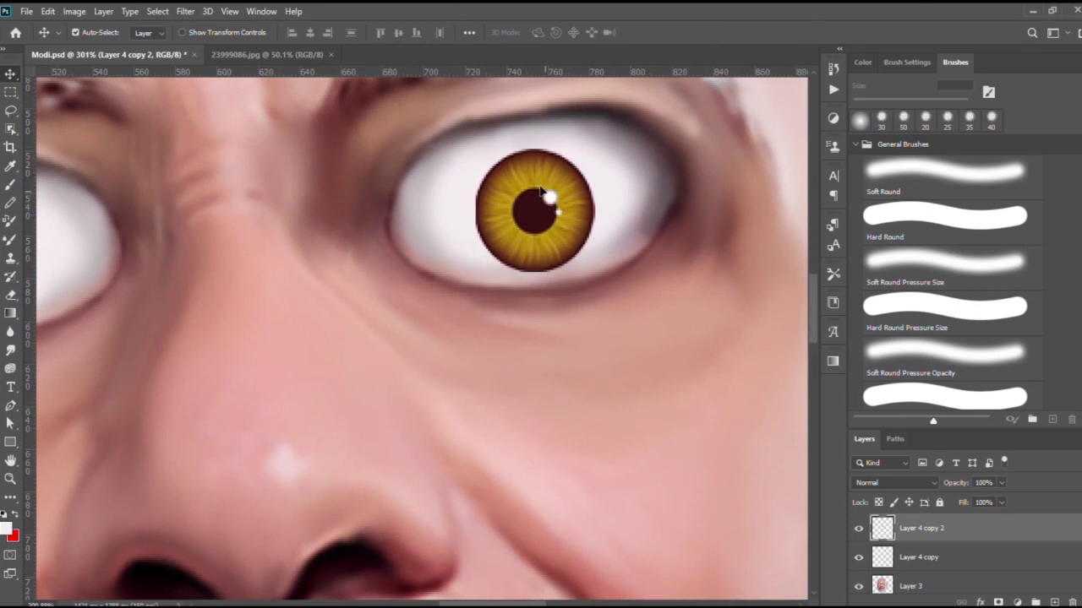
scroll(507, 236, down, 2)
scroll(370, 252, up, 3)
scroll(369, 252, down, 5)
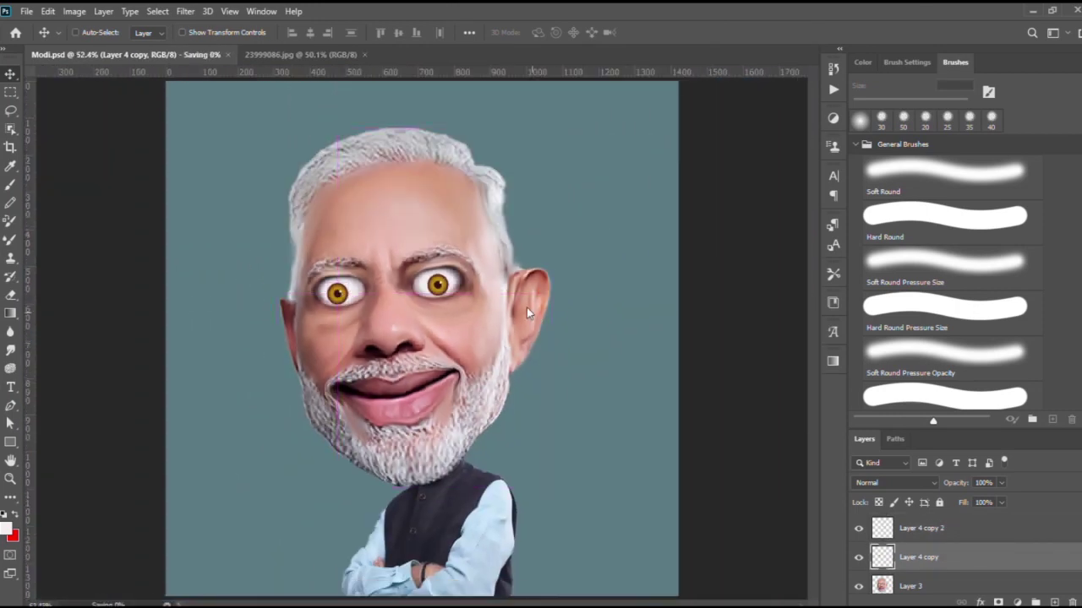
scroll(527, 307, up, 3)
Trace a Pen path around the nose and turn it into a selection.
key(p)
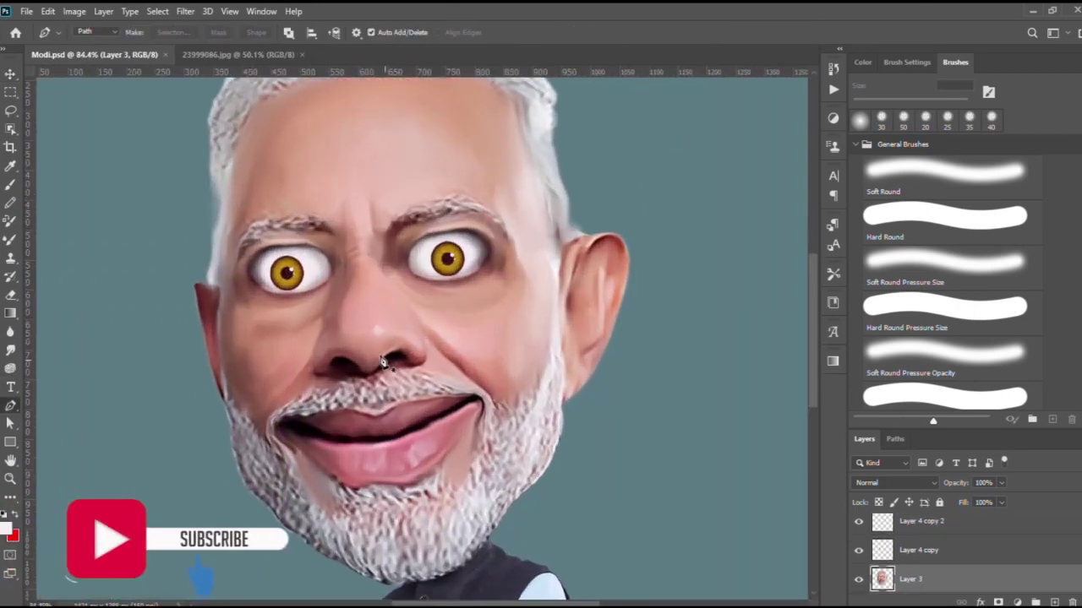
scroll(467, 335, up, 2)
click(296, 406)
click(264, 391)
click(262, 349)
click(283, 290)
click(292, 271)
click(311, 244)
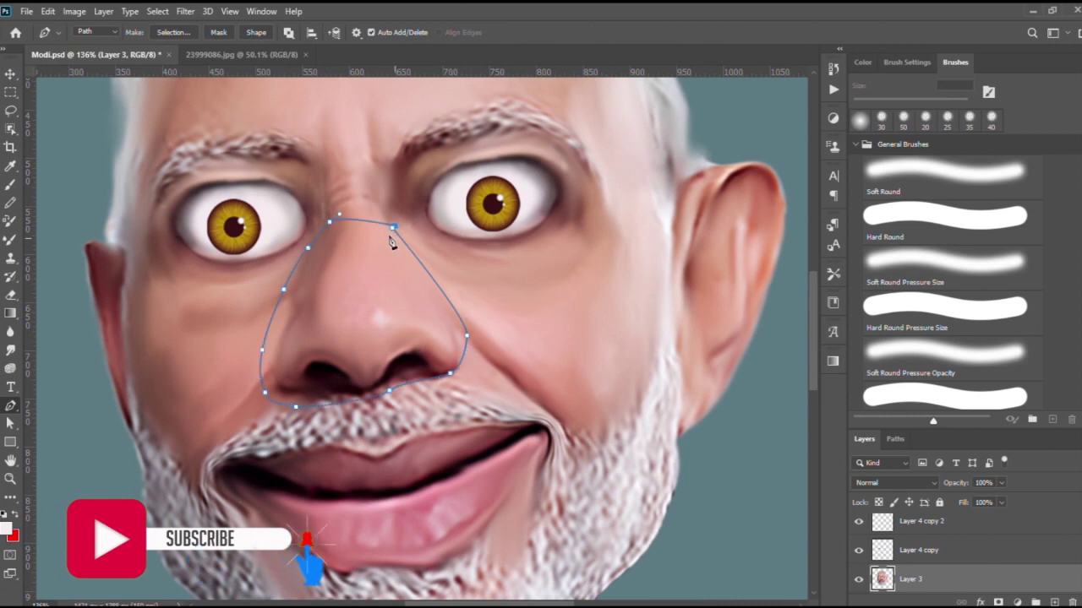
key(ctrl+Return)
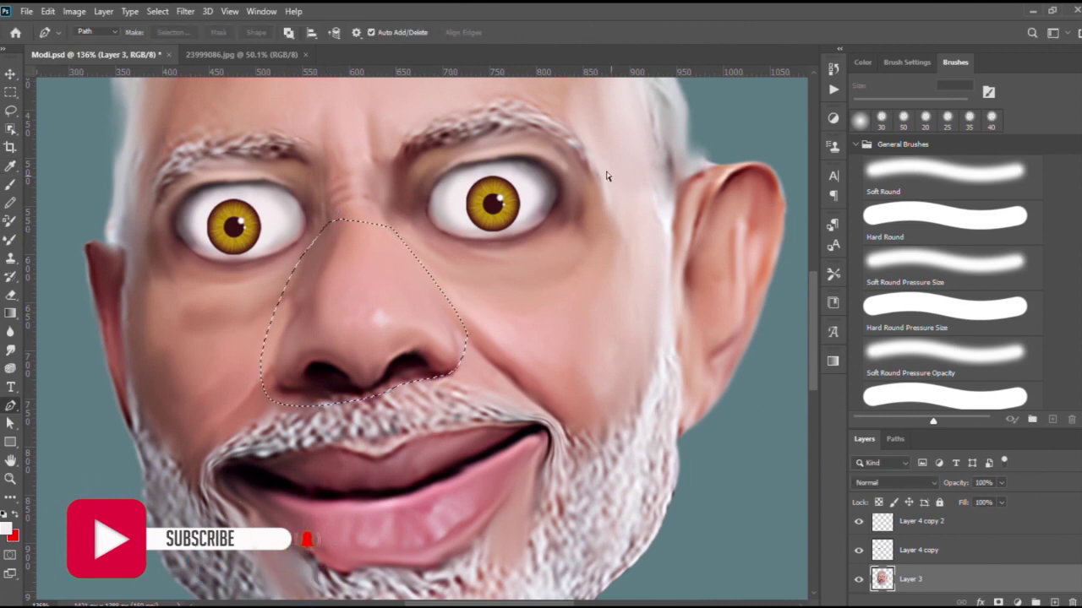
Scale the nose up toward the eyes, then warp it into a wider shape.
key(ctrl+t)
drag(481, 207, 504, 184)
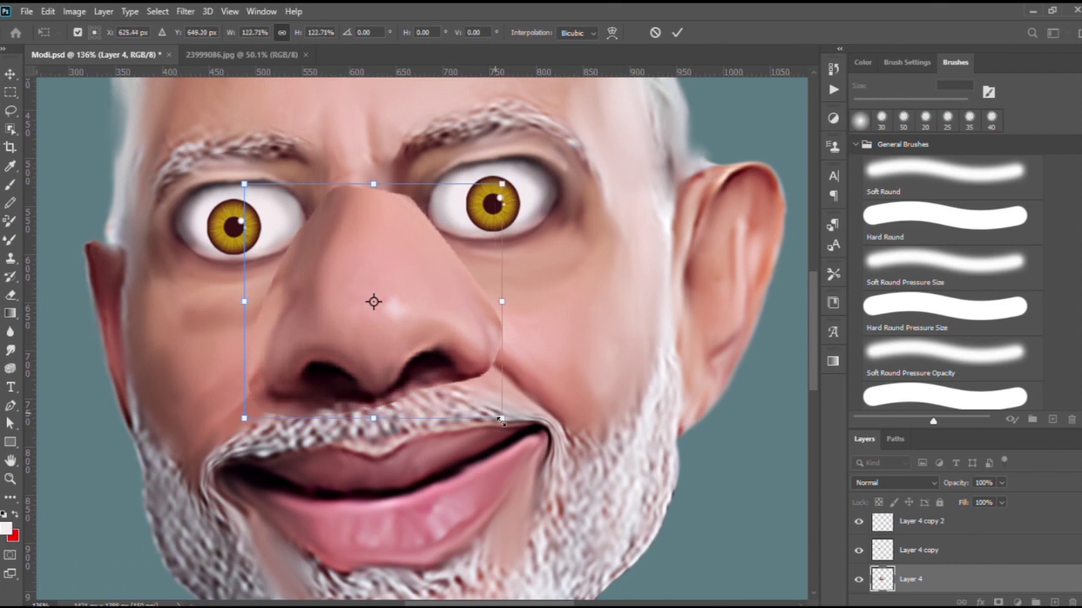
drag(505, 422, 512, 428)
drag(411, 314, 403, 315)
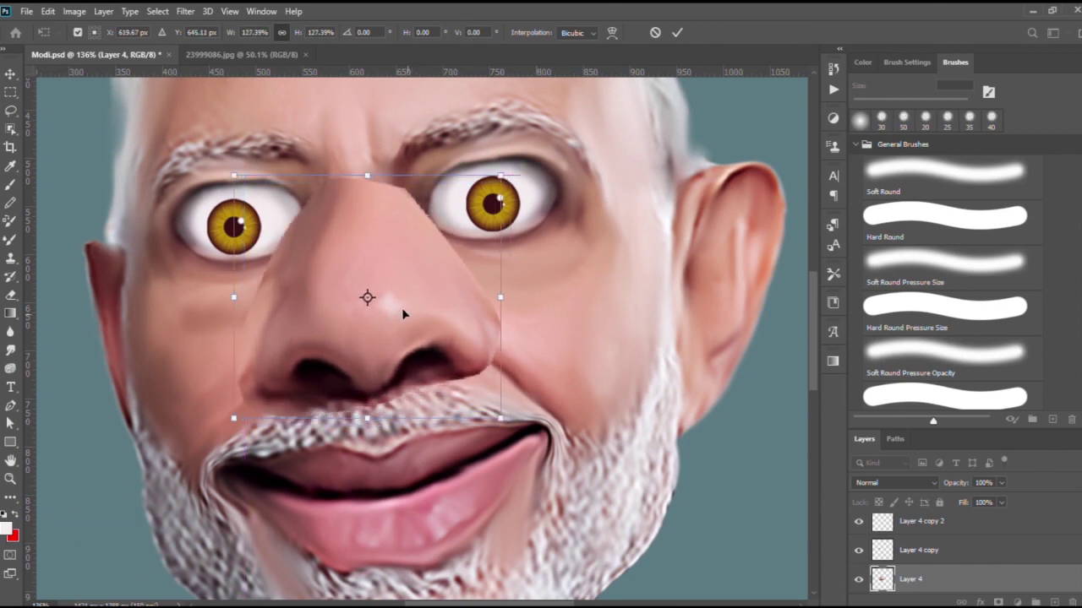
click(612, 32)
drag(297, 183, 308, 224)
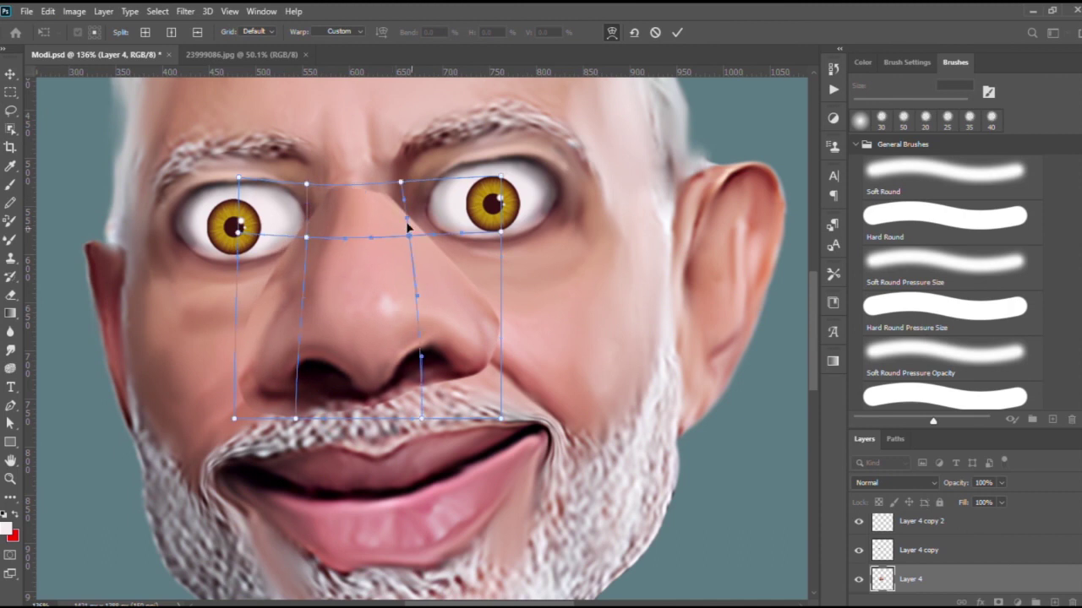
drag(408, 233, 392, 230)
drag(304, 238, 314, 234)
drag(507, 326, 496, 338)
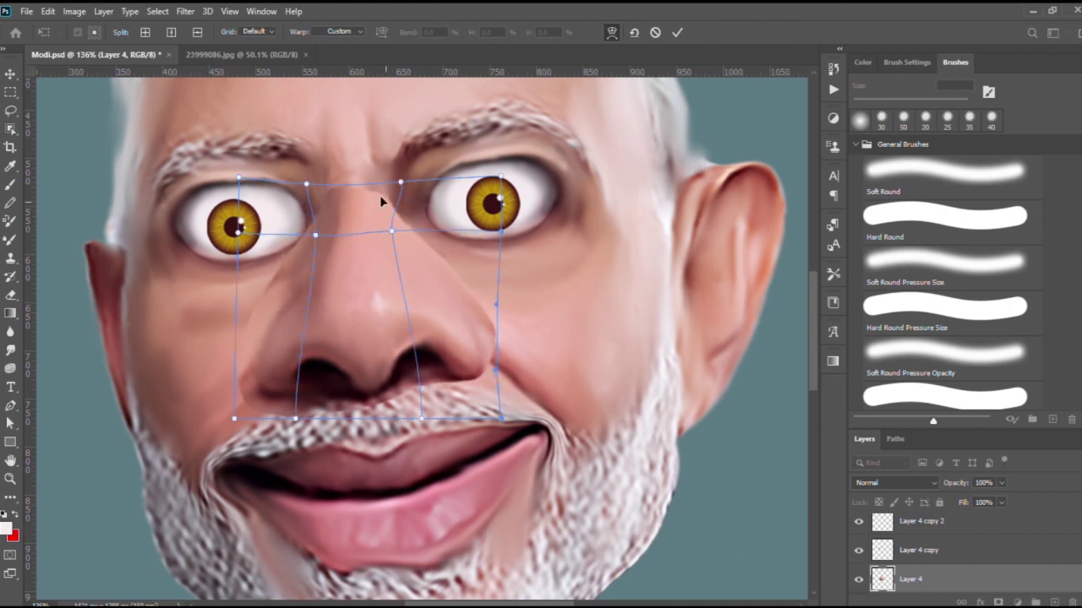
drag(400, 182, 390, 185)
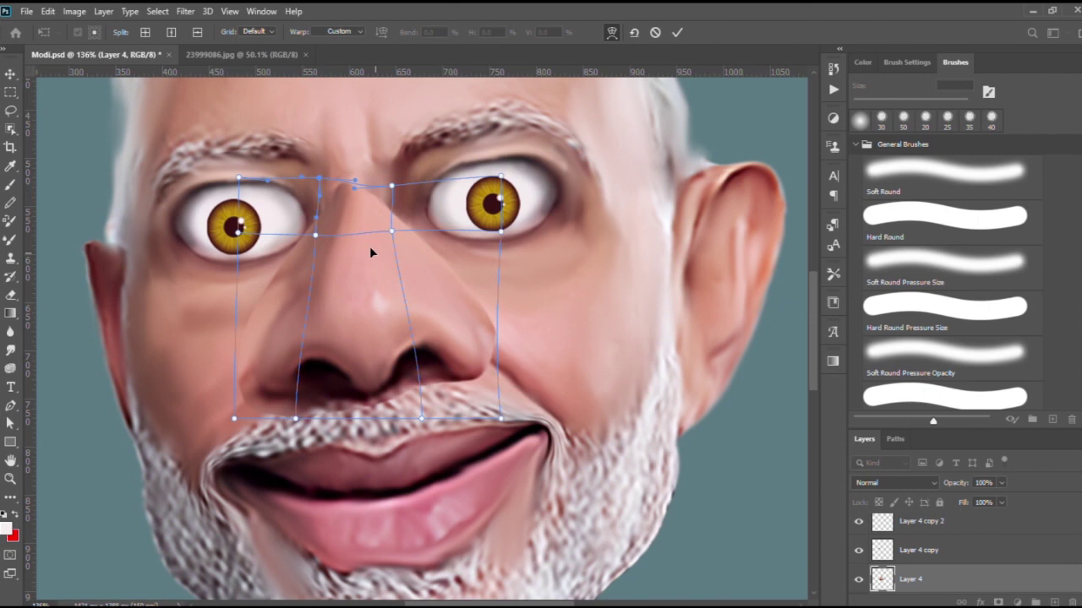
key(Return)
Smudge the sharp nose-bridge edge into the skin with a 40 px Smudge brush.
click(10, 349)
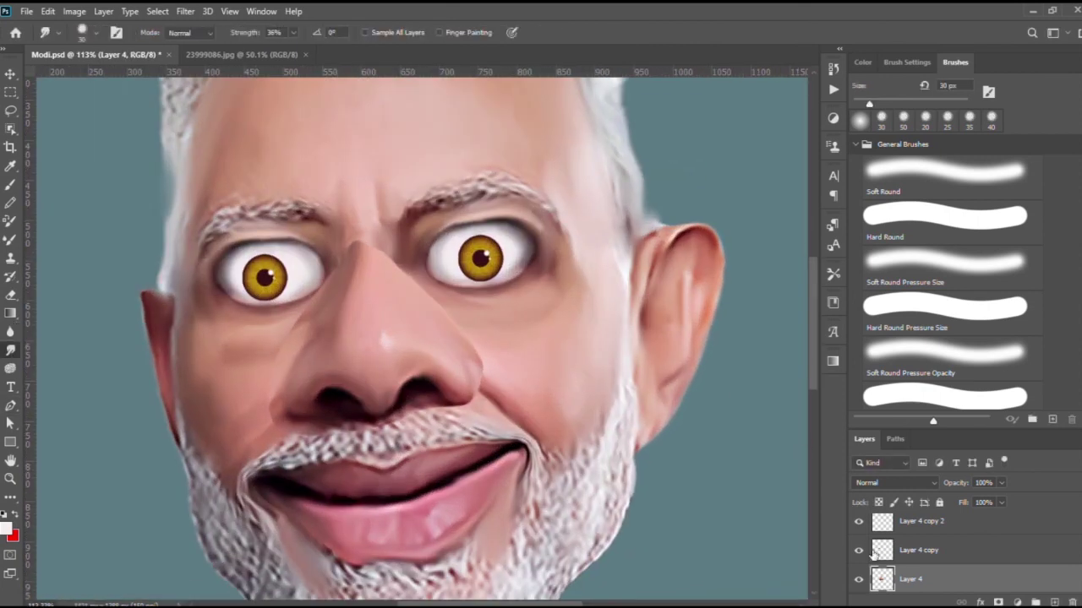
scroll(470, 362, up, 4)
mouse_move(384, 294)
mouse_down()
mouse_move(329, 244)
mouse_move(256, 232)
mouse_up()
scroll(196, 302, down, 3)
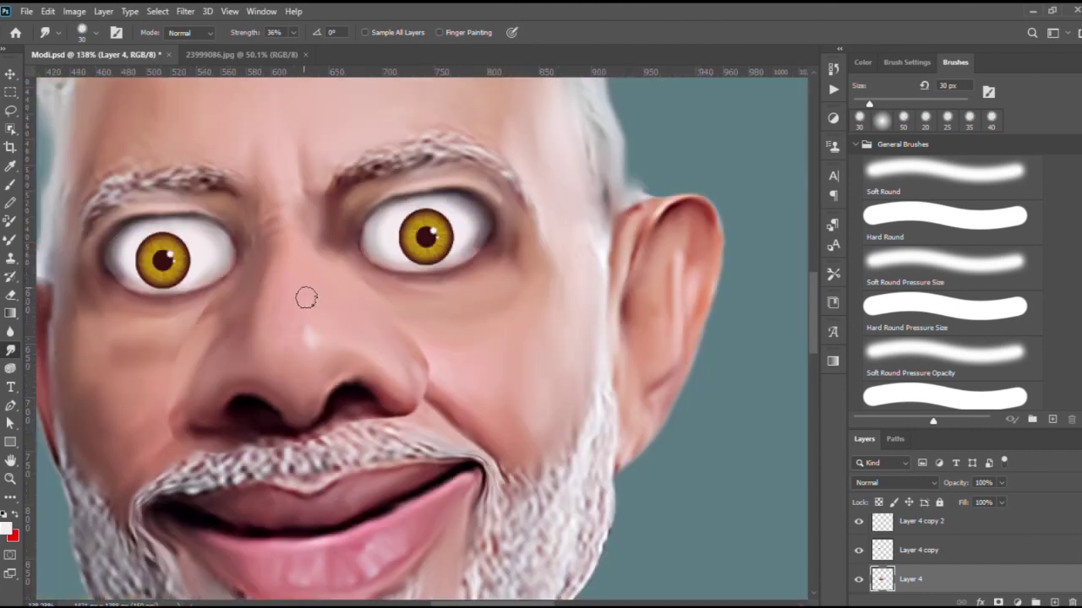
scroll(305, 295, up, 2)
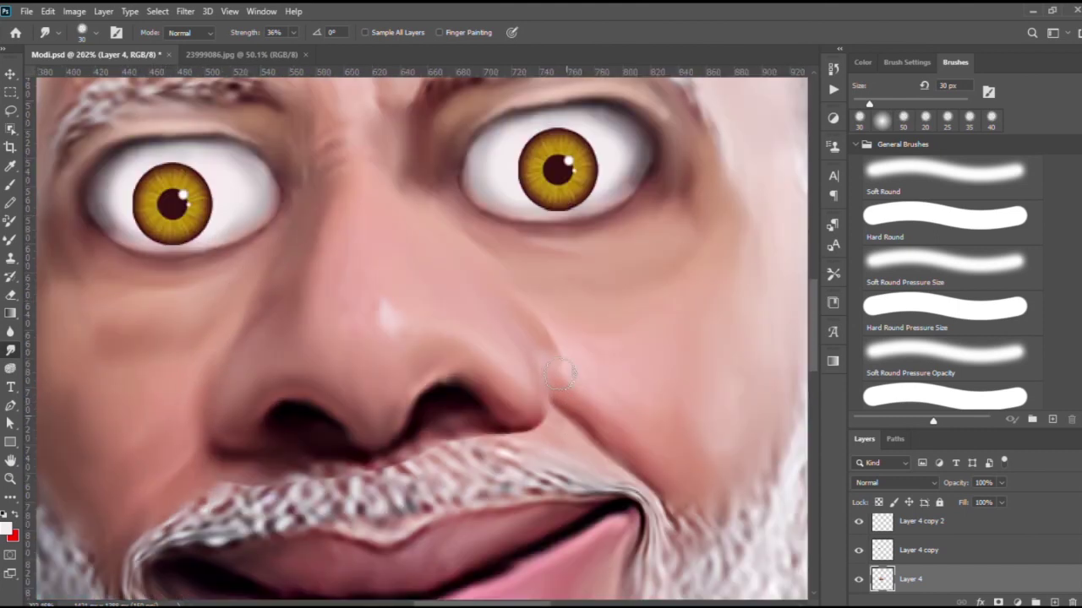
scroll(446, 239, down, 3)
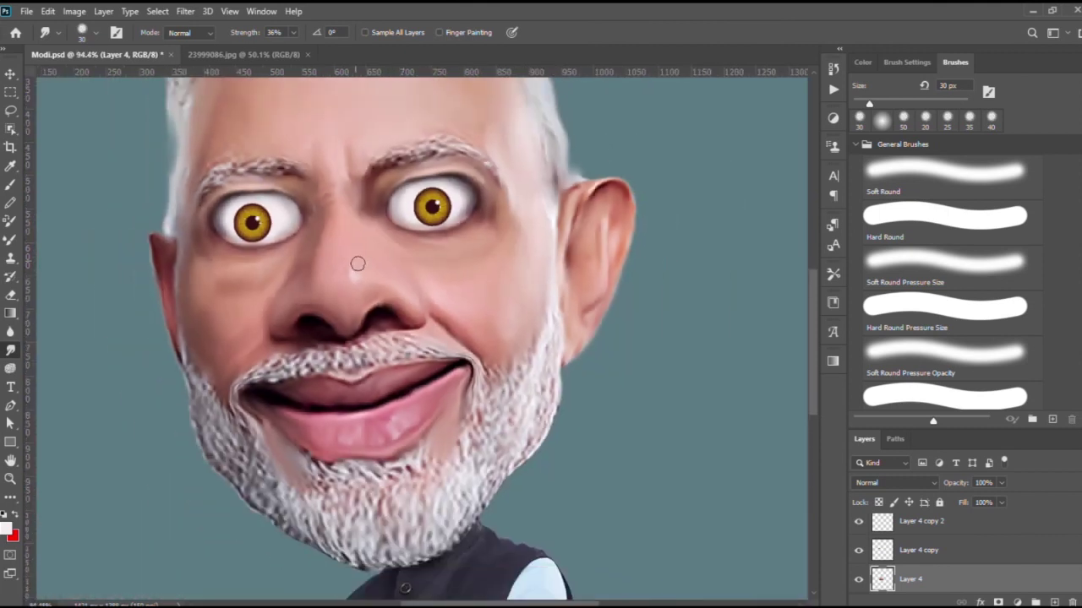
scroll(357, 261, up, 3)
scroll(349, 200, down, 3)
scroll(313, 236, up, 2)
scroll(313, 237, up, 1)
key(bracketright)
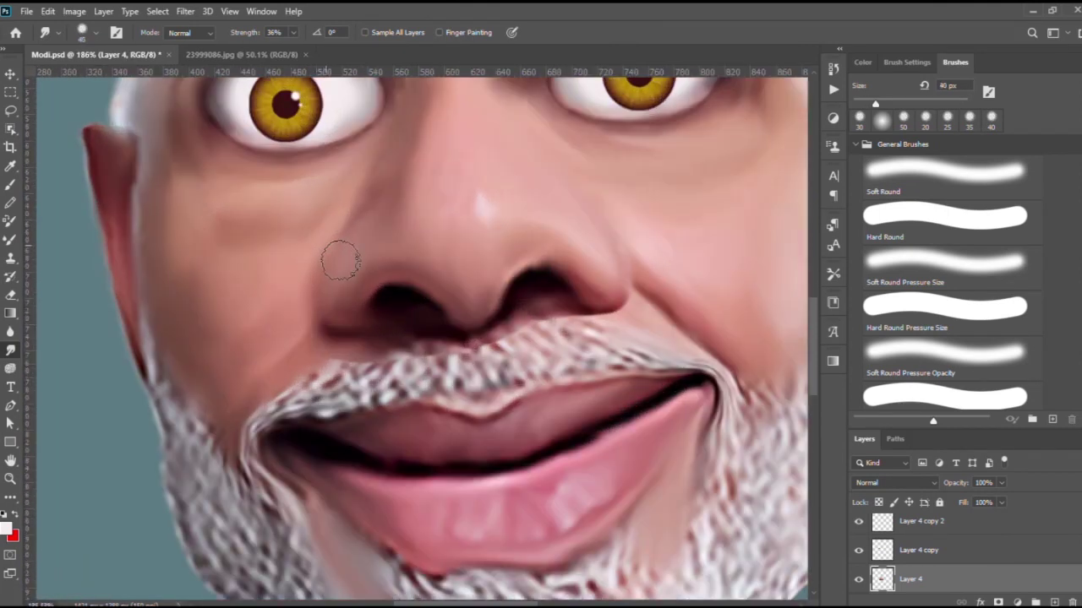
scroll(286, 310, down, 3)
scroll(552, 309, down, 2)
scroll(552, 309, up, 2)
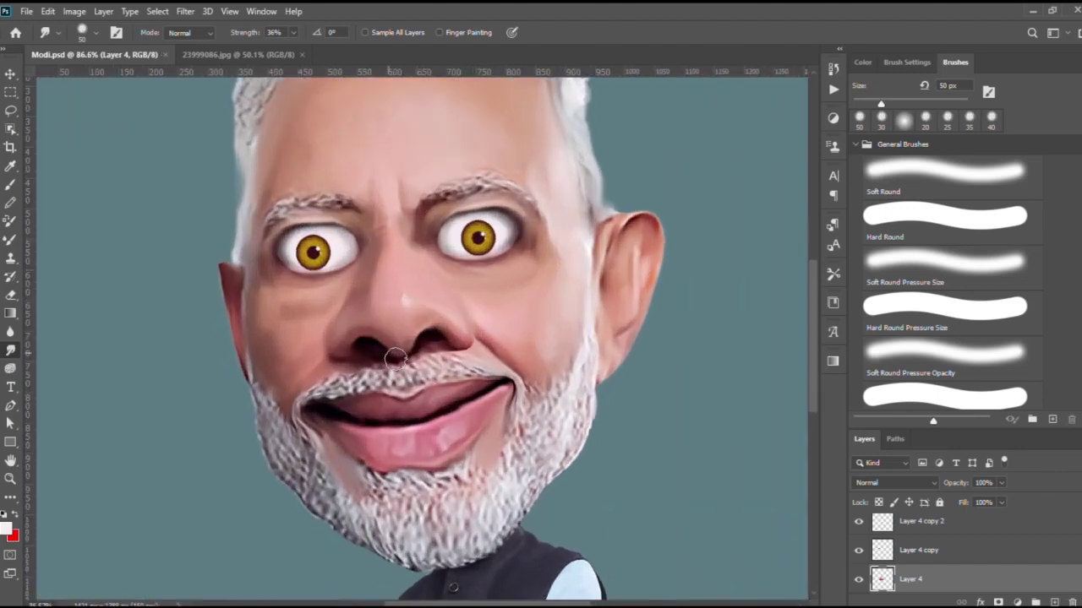
scroll(532, 370, up, 2)
Move to Layer 3 and keep blending the nose edges.
key(alt+bracketleft)
scroll(532, 370, up, 3)
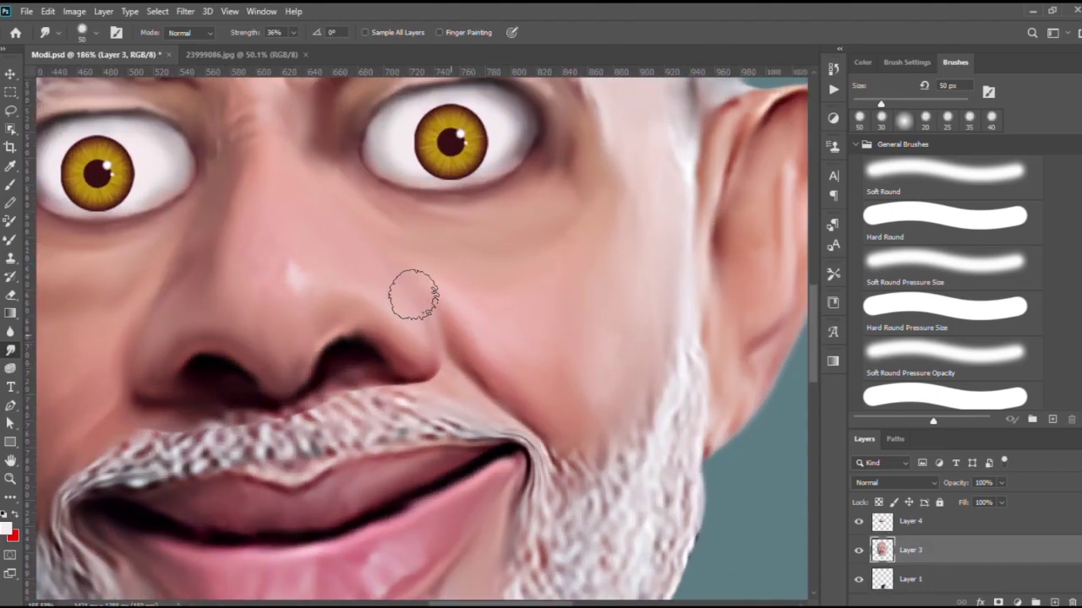
scroll(169, 397, left, 2)
scroll(236, 435, up, 1)
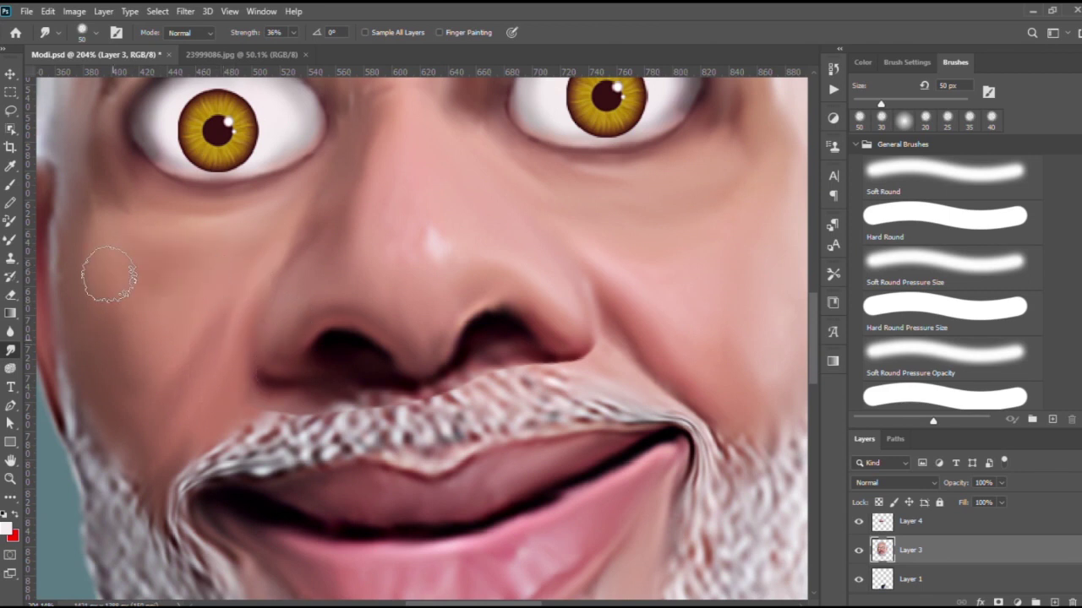
scroll(466, 285, right, 2)
scroll(466, 285, down, 3)
scroll(282, 405, down, 1)
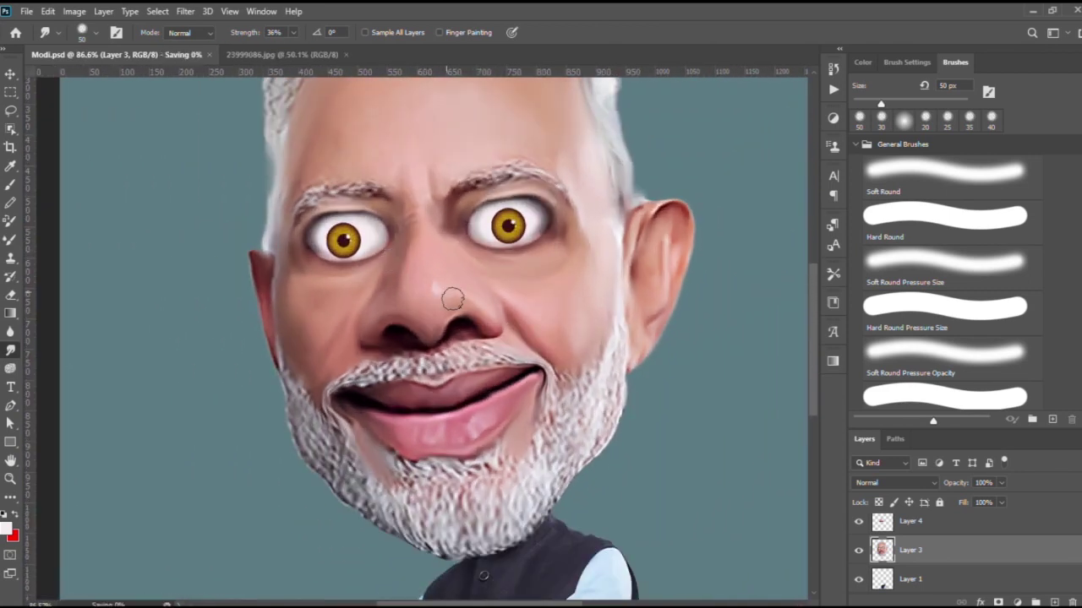
scroll(451, 290, down, 2)
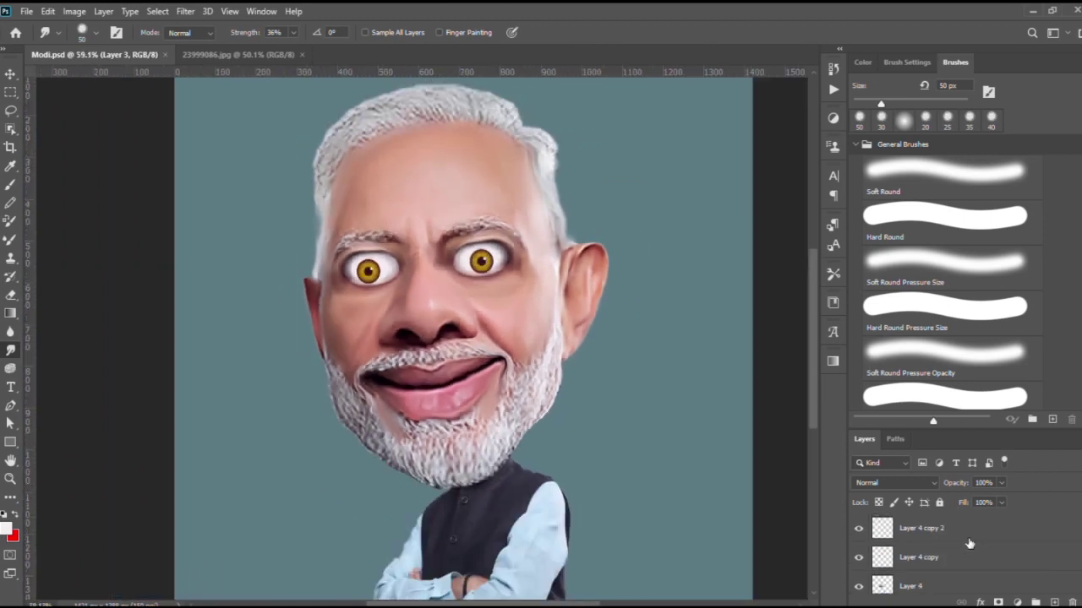
scroll(969, 543, down, 2)
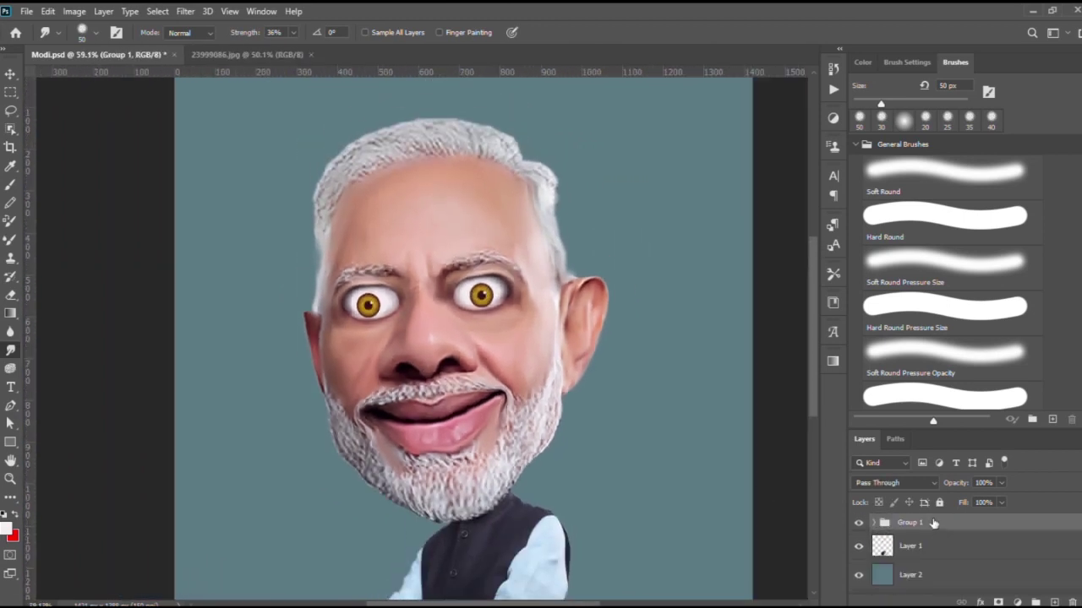
Merge Group 1 into a single layer.
key(ctrl+e)
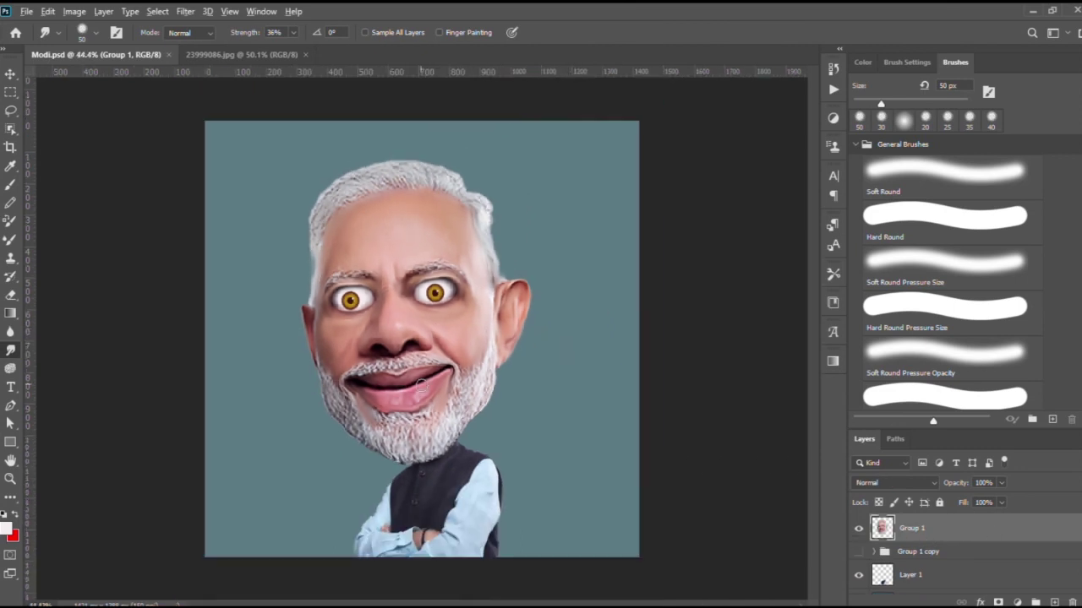
scroll(945, 270, down, 5)
scroll(945, 270, down, 5)
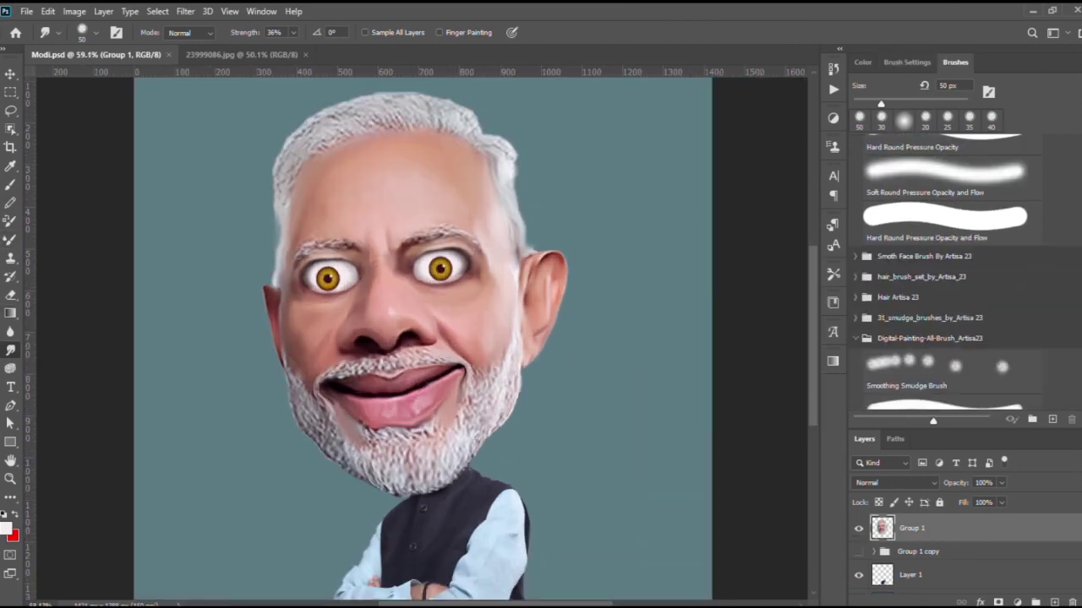
scroll(945, 270, down, 5)
scroll(945, 271, down, 5)
Choose the Smudge 10 brush and shrink it for fine strands.
click(950, 343)
scroll(456, 262, up, 2)
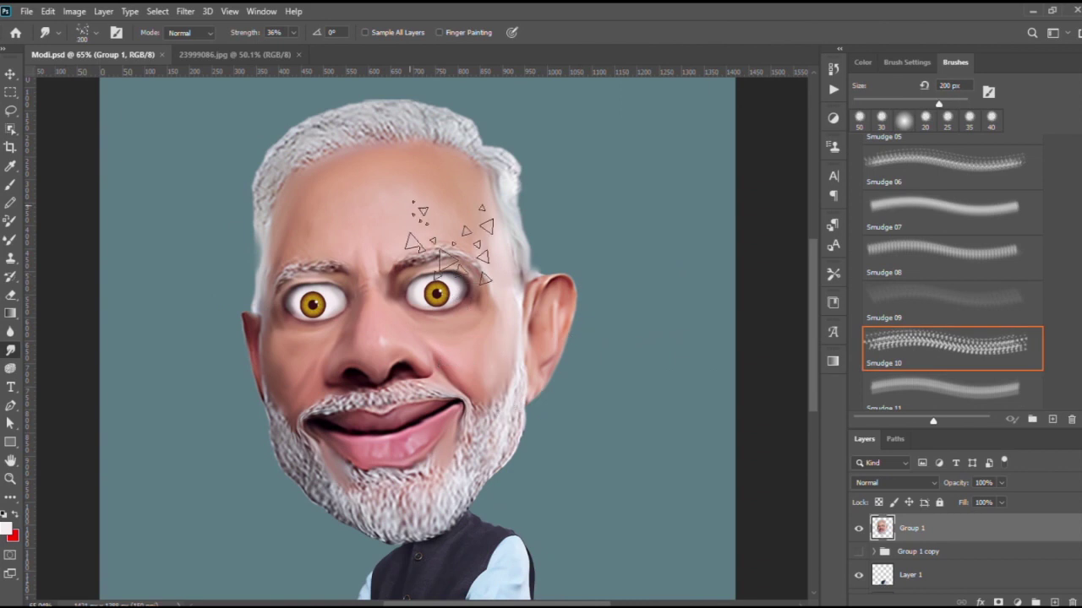
scroll(385, 295, up, 3)
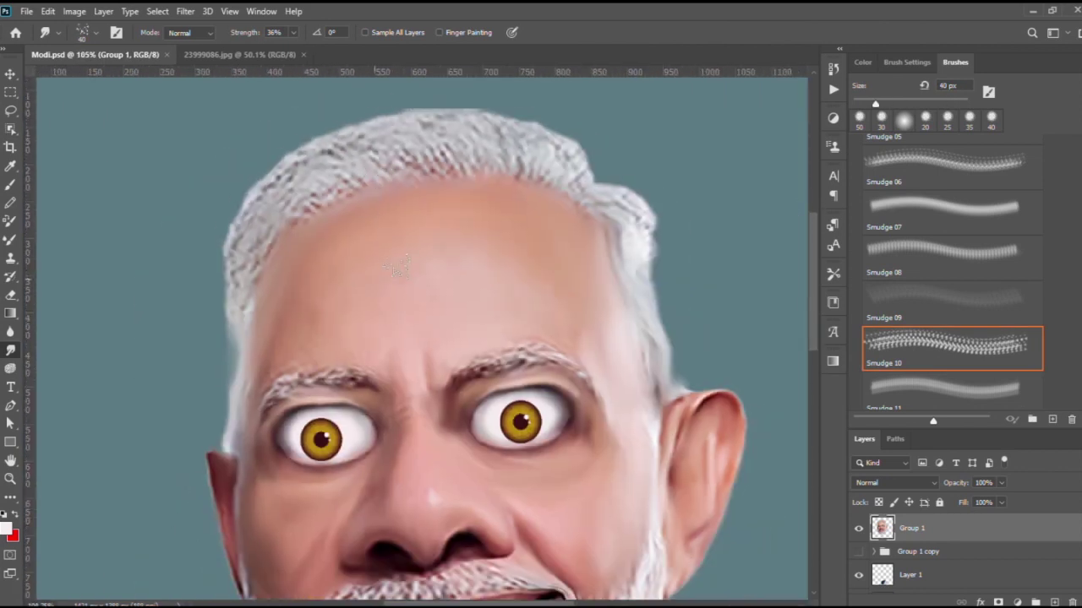
scroll(448, 239, up, 5)
key(bracketleft)
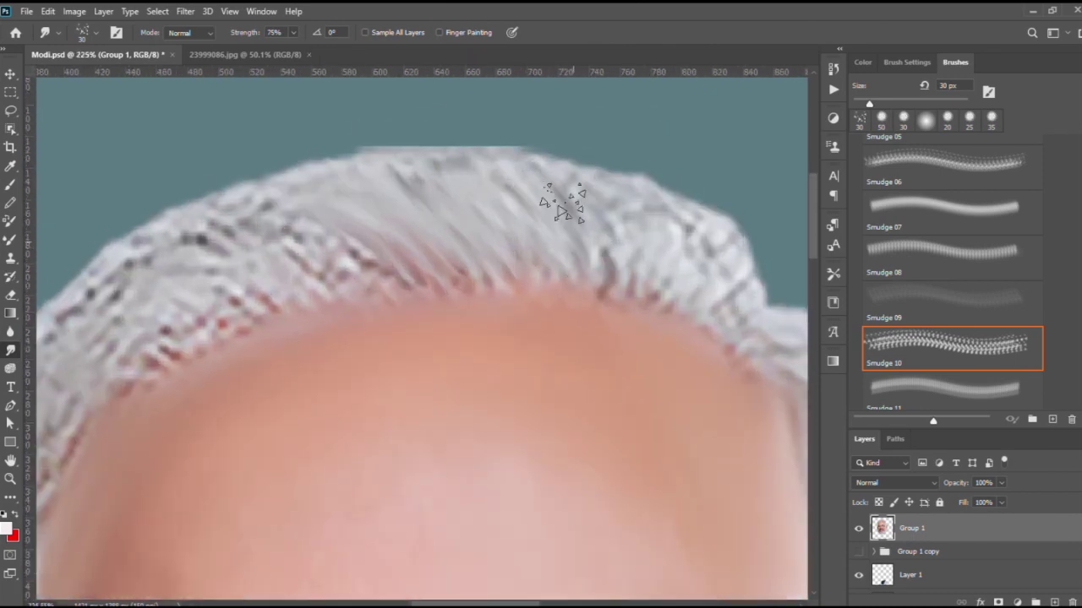
key(bracketleft)
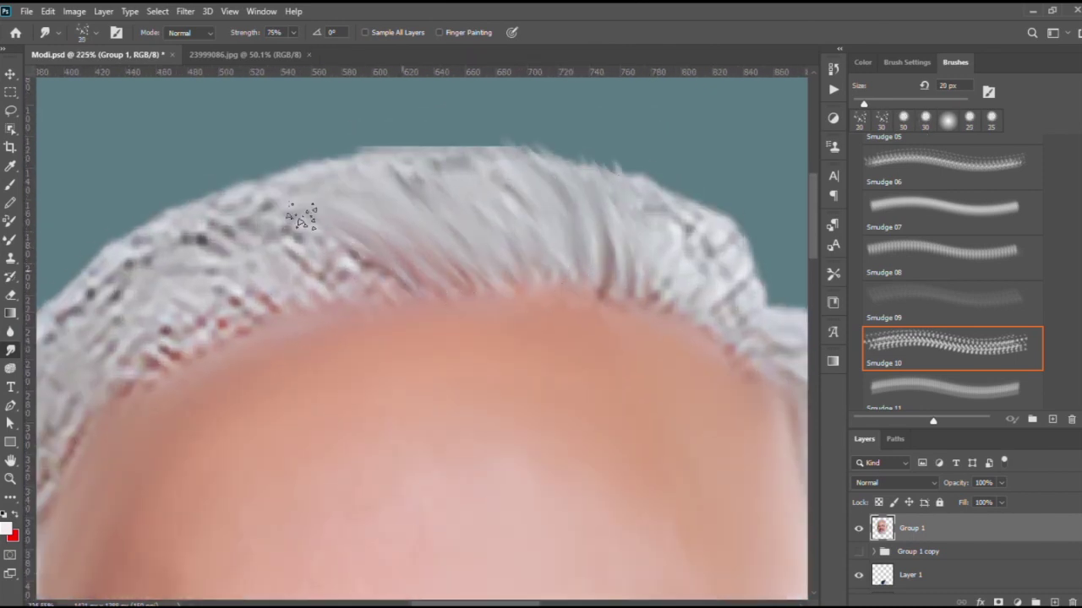
Pull the right hairline upward into strands streaking into the background.
drag(501, 165, 507, 139)
drag(640, 285, 616, 164)
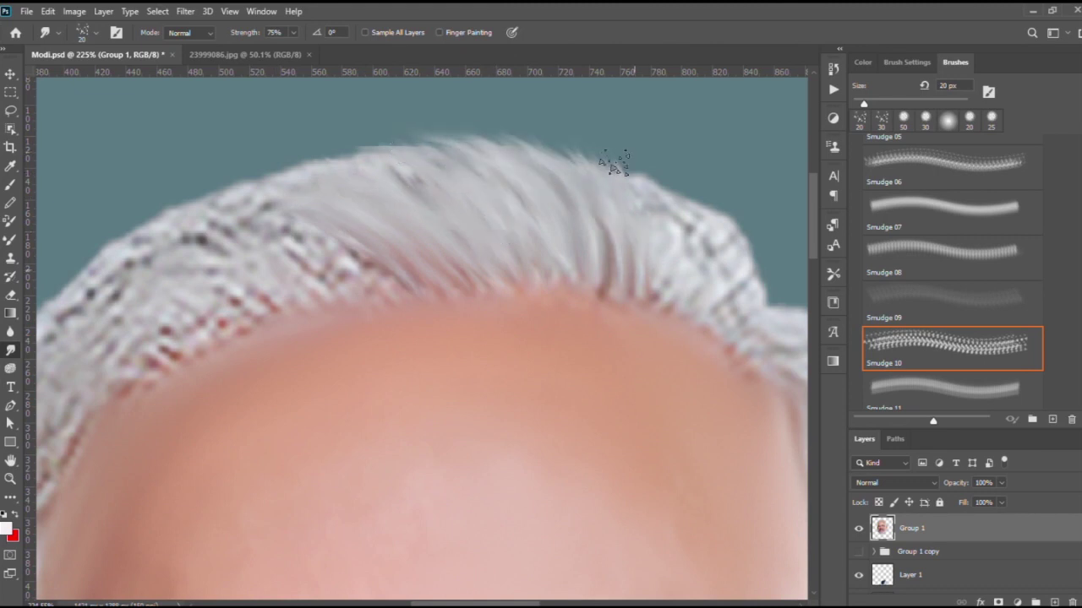
drag(684, 234, 706, 199)
drag(715, 298, 728, 204)
mouse_move(568, 228)
mouse_down()
mouse_move(651, 229)
mouse_move(642, 165)
mouse_move(540, 114)
mouse_up()
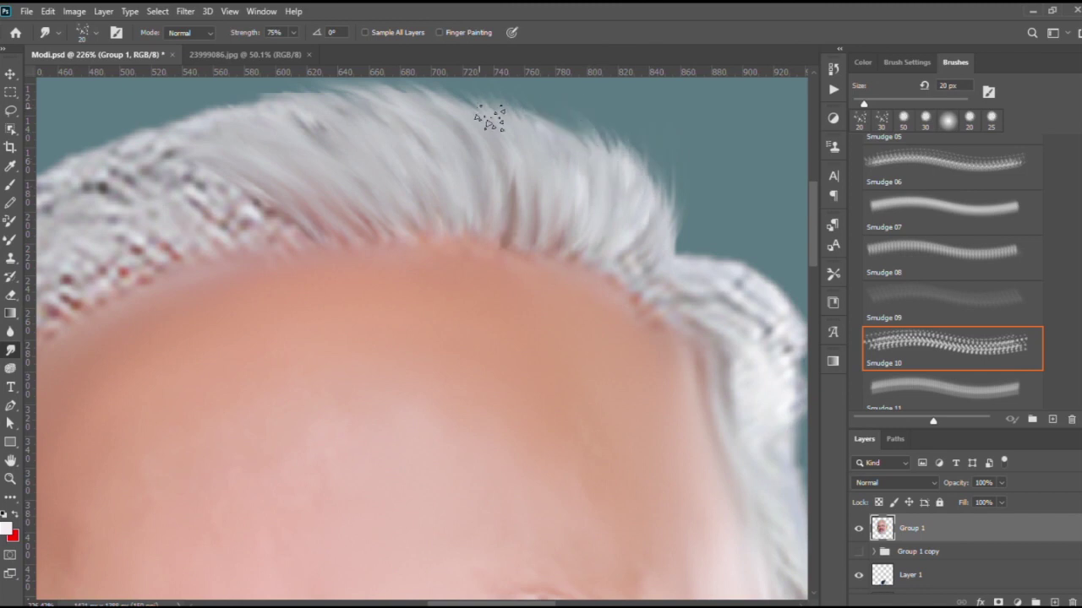
scroll(567, 208, up, 2)
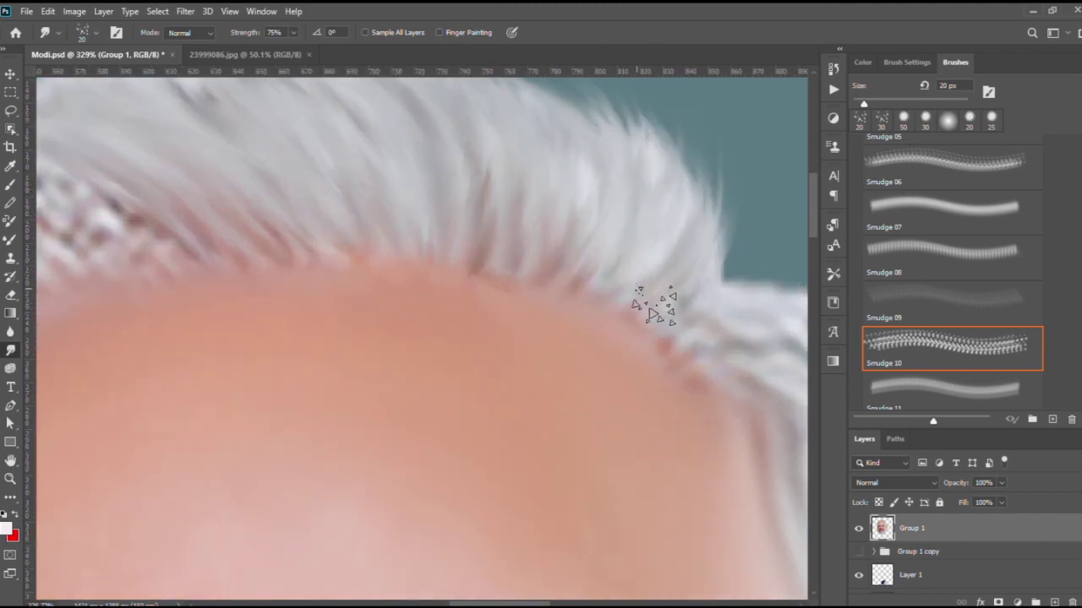
scroll(642, 211, down, 2)
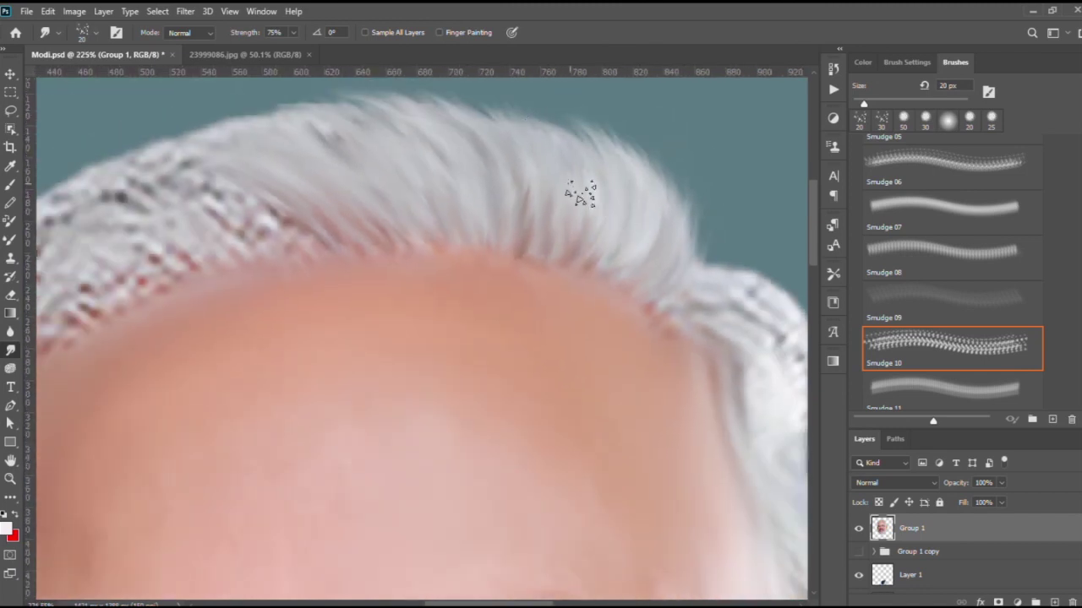
scroll(333, 161, up, 1)
scroll(343, 177, up, 1)
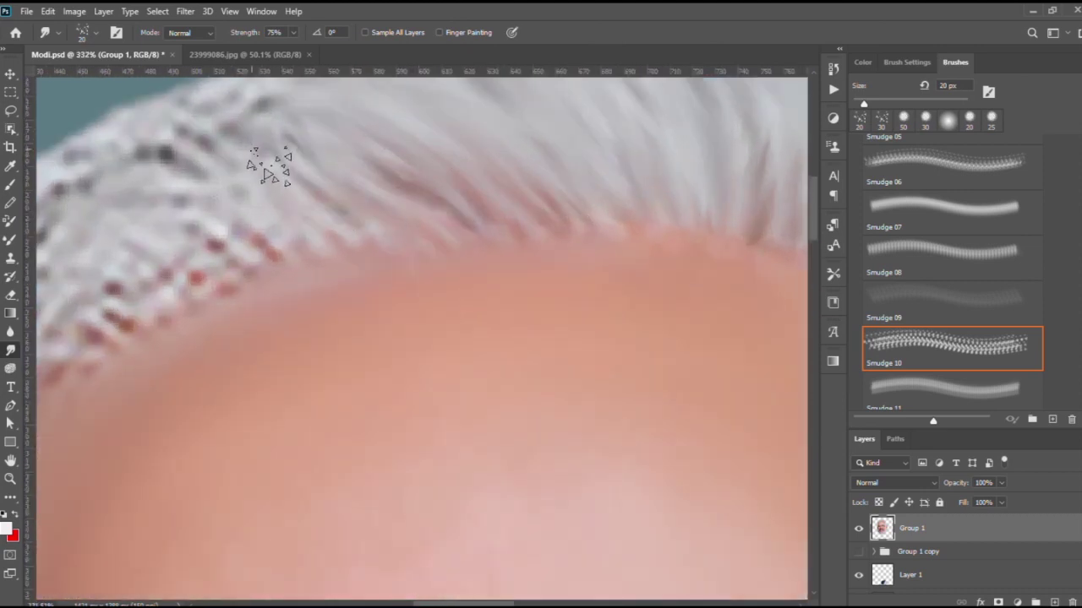
scroll(219, 279, down, 1)
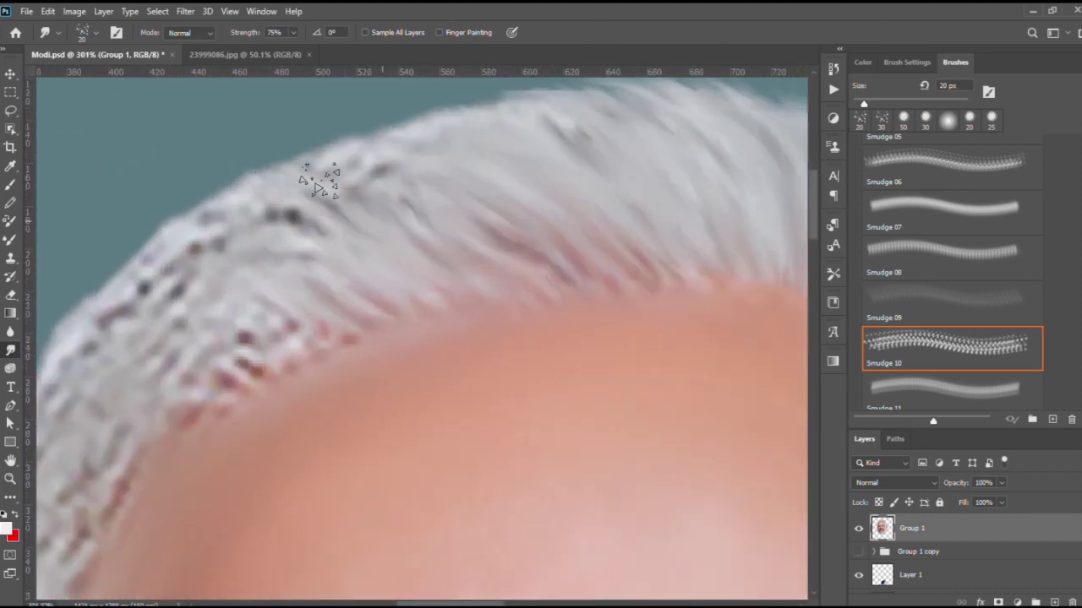
scroll(338, 169, down, 1)
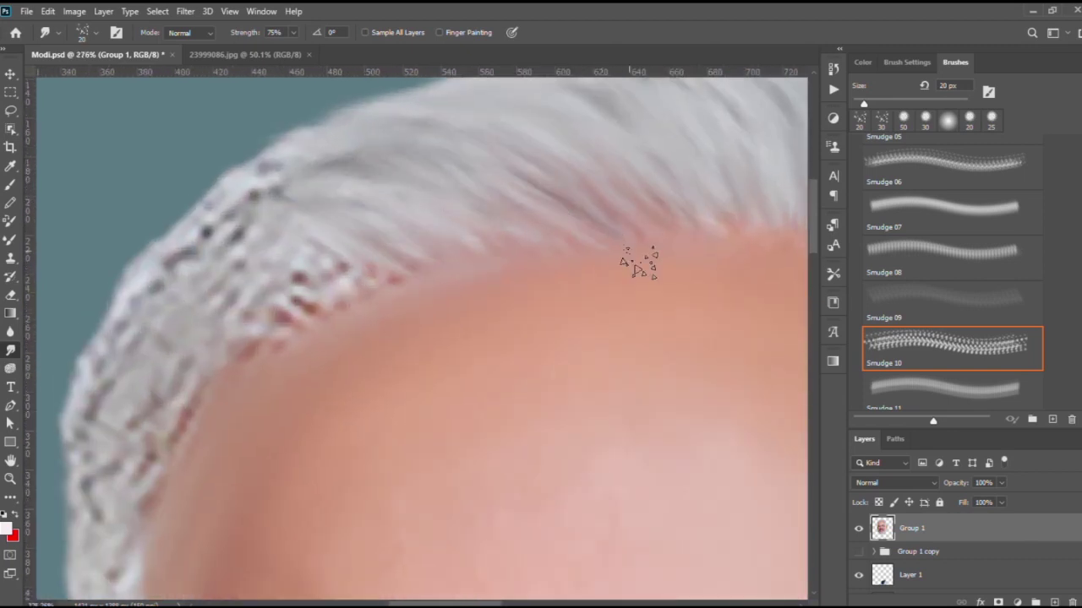
Smear the reddish hairline blemishes into grey hair streaks.
mouse_move(350, 278)
mouse_down()
mouse_move(358, 284)
mouse_move(329, 322)
mouse_move(207, 317)
mouse_move(225, 276)
mouse_up()
scroll(133, 331, down, 1)
key(bracketright)
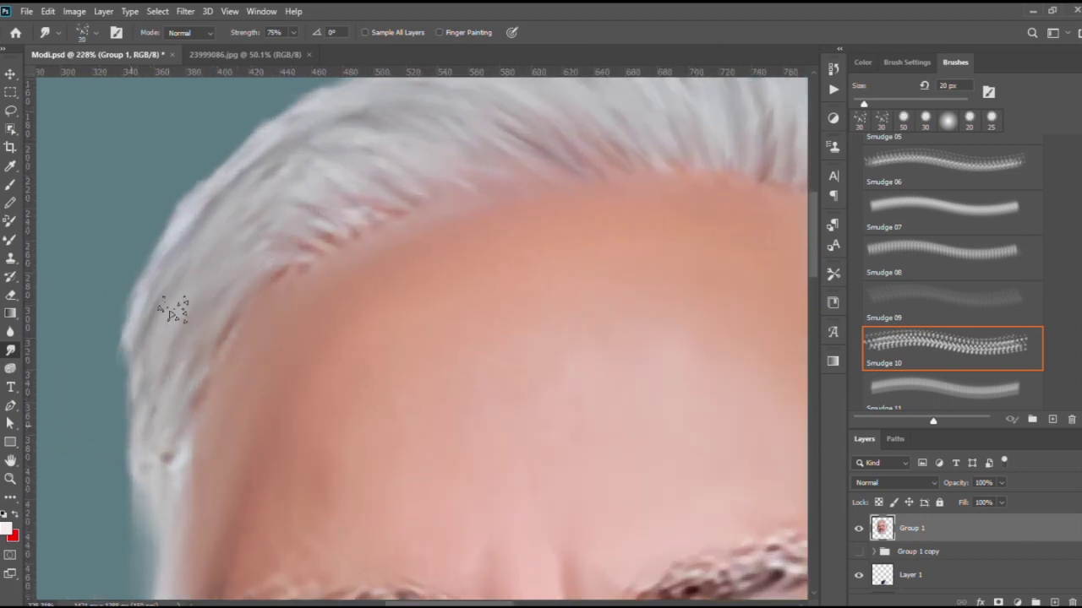
scroll(172, 312, up, 2)
scroll(375, 194, up, 1)
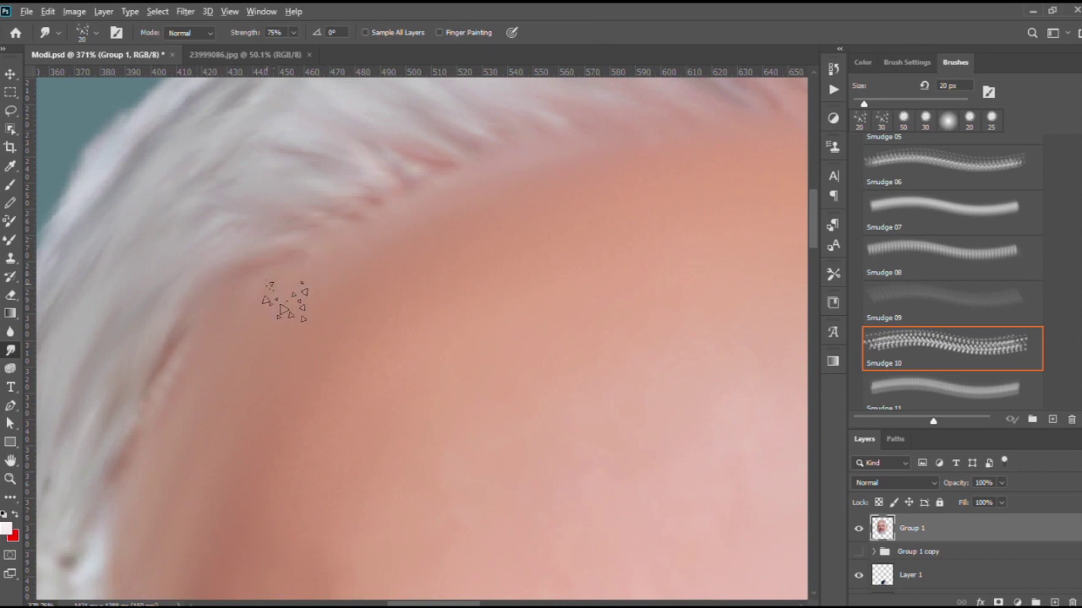
scroll(285, 302, down, 1)
scroll(379, 162, down, 2)
scroll(310, 366, up, 1)
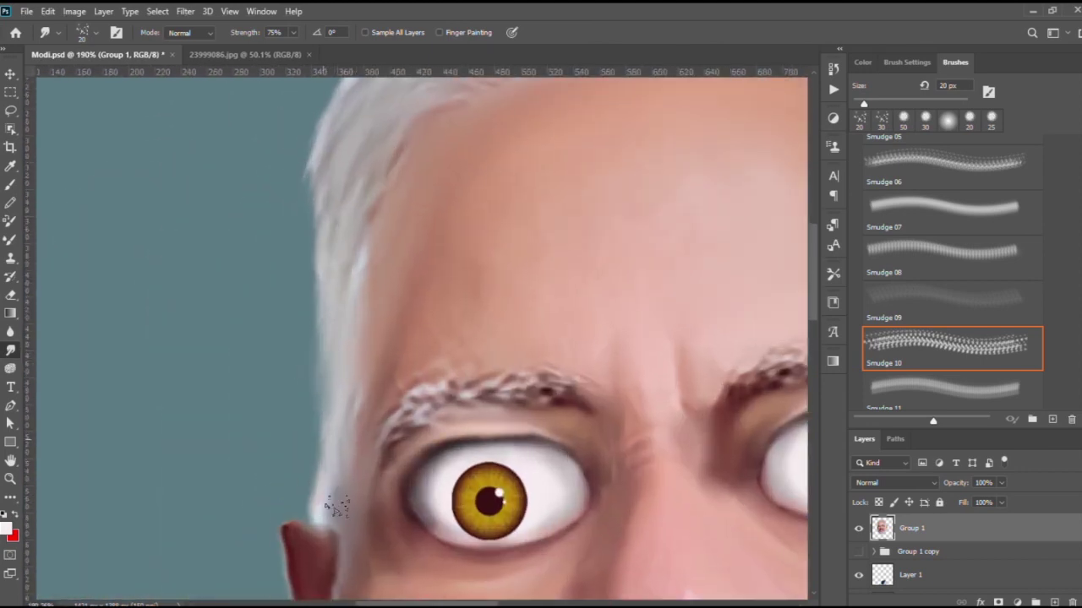
scroll(336, 507, down, 2)
scroll(477, 276, up, 2)
Smooth the spotty right hairline and blend it down the side of the head.
mouse_move(541, 206)
mouse_down()
mouse_move(603, 234)
mouse_move(514, 265)
mouse_move(550, 290)
mouse_move(551, 221)
mouse_up()
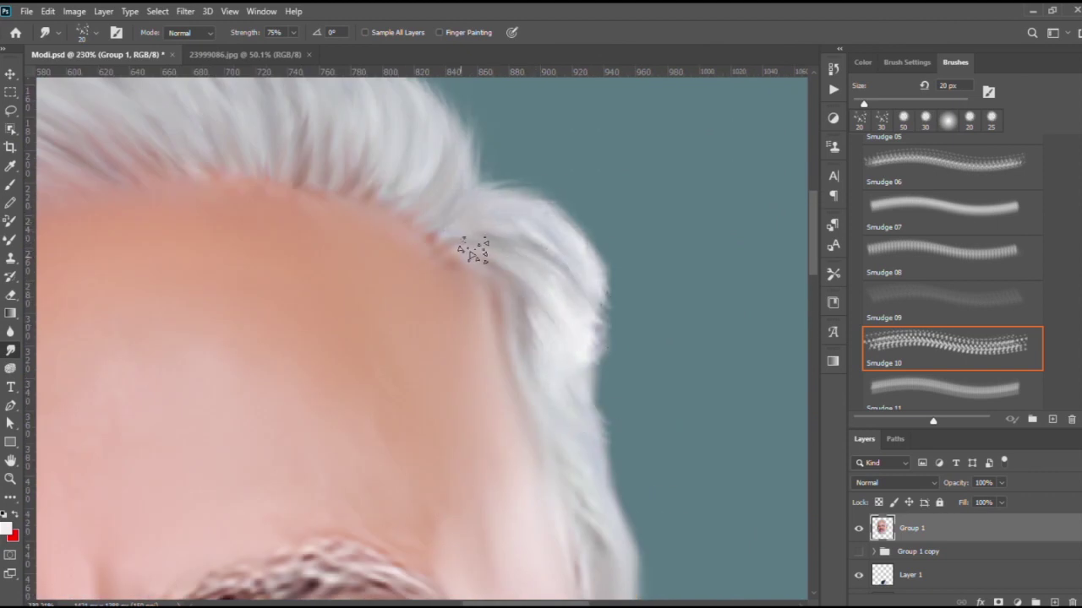
scroll(555, 354, down, 1)
drag(558, 260, 564, 404)
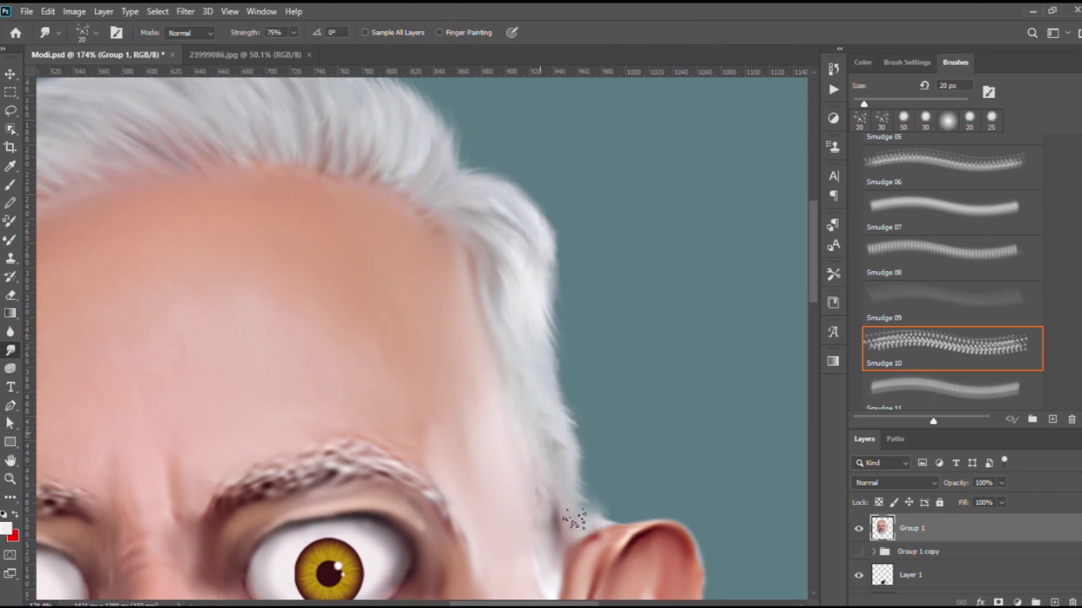
alt+scroll(548, 265, down, 1)
scroll(557, 381, down, 6)
With a larger Smudge brush, smooth the beard along the right jaw, lower chin and left jaw.
key(bracketright)
mouse_move(593, 469)
mouse_down()
mouse_move(531, 442)
mouse_move(514, 490)
mouse_move(545, 421)
mouse_up()
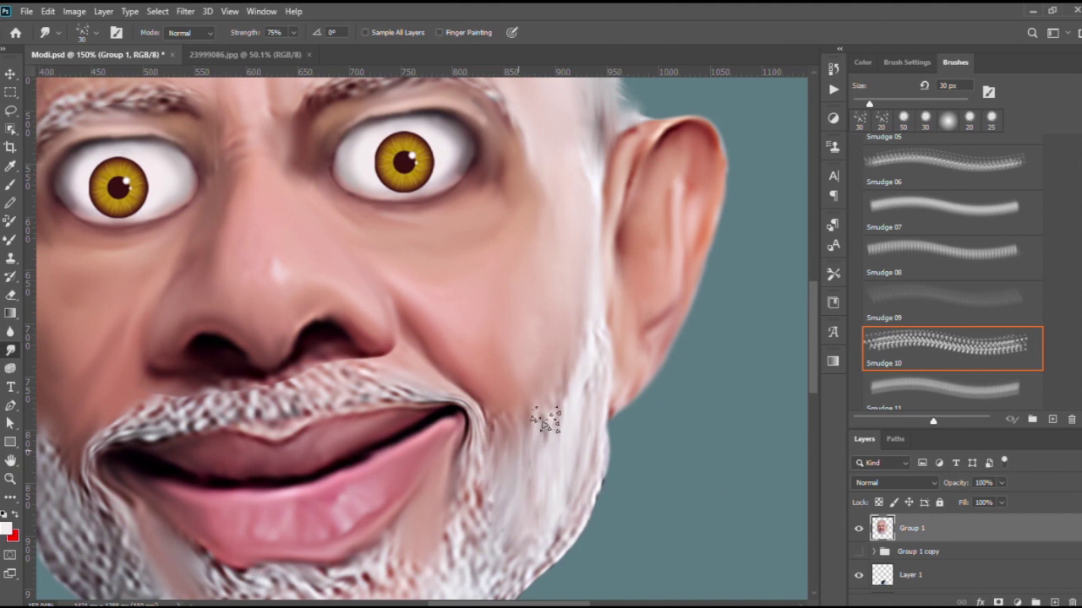
drag(557, 513, 630, 369)
mouse_move(625, 295)
mouse_down()
mouse_move(527, 387)
mouse_move(609, 422)
mouse_up()
mouse_move(666, 357)
mouse_down()
mouse_move(596, 431)
mouse_move(495, 507)
mouse_move(456, 558)
mouse_up()
mouse_move(355, 506)
mouse_down()
mouse_move(410, 516)
mouse_move(423, 490)
mouse_move(498, 507)
mouse_move(511, 528)
mouse_move(456, 558)
mouse_move(397, 562)
mouse_move(329, 507)
mouse_up()
scroll(236, 414, up, 1)
mouse_move(236, 414)
mouse_down()
mouse_move(169, 321)
mouse_move(253, 397)
mouse_move(346, 439)
mouse_move(456, 414)
mouse_move(509, 425)
mouse_move(487, 507)
mouse_move(423, 533)
mouse_move(312, 481)
mouse_move(176, 345)
mouse_up()
With a smaller brush, streak the left jaw, chin and under-lip beard into hair strands.
key(bracketleft)
mouse_move(218, 397)
mouse_down()
mouse_move(237, 317)
mouse_move(127, 182)
mouse_up()
scroll(421, 363, down, 3)
scroll(420, 364, up, 5)
scroll(420, 363, up, 1)
key(bracketleft)
mouse_move(471, 369)
mouse_down()
mouse_move(418, 358)
mouse_move(330, 369)
mouse_move(270, 423)
mouse_move(165, 372)
mouse_up()
scroll(164, 372, down, 2)
scroll(298, 391, up, 4)
mouse_move(297, 391)
mouse_down()
mouse_move(358, 386)
mouse_move(314, 500)
mouse_up()
scroll(368, 355, down, 3)
mouse_move(368, 355)
mouse_down()
mouse_move(549, 314)
mouse_move(580, 283)
mouse_move(605, 530)
mouse_up()
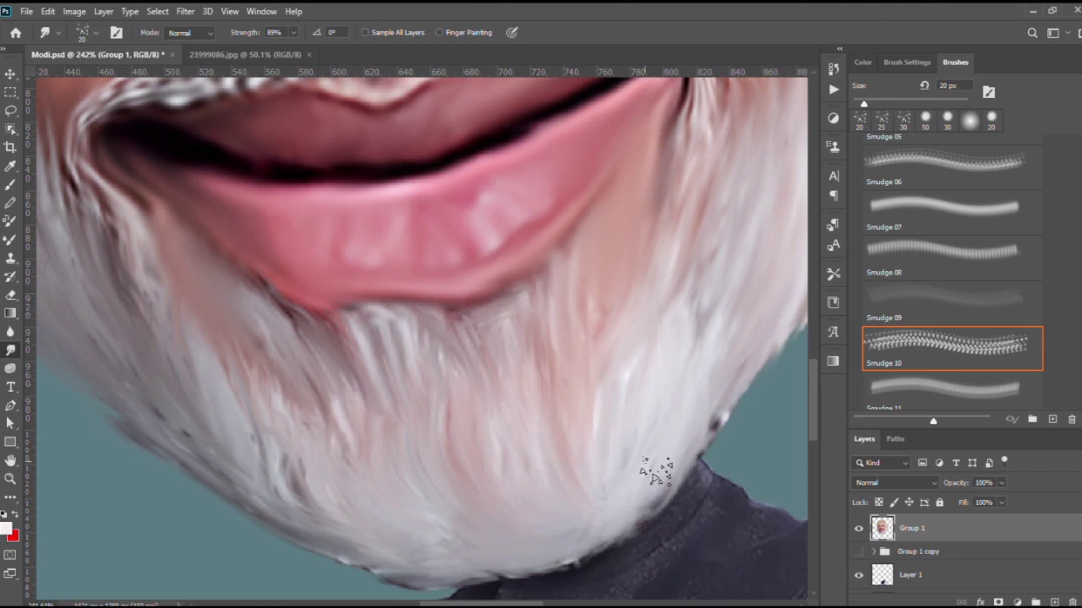
scroll(623, 464, down, 1)
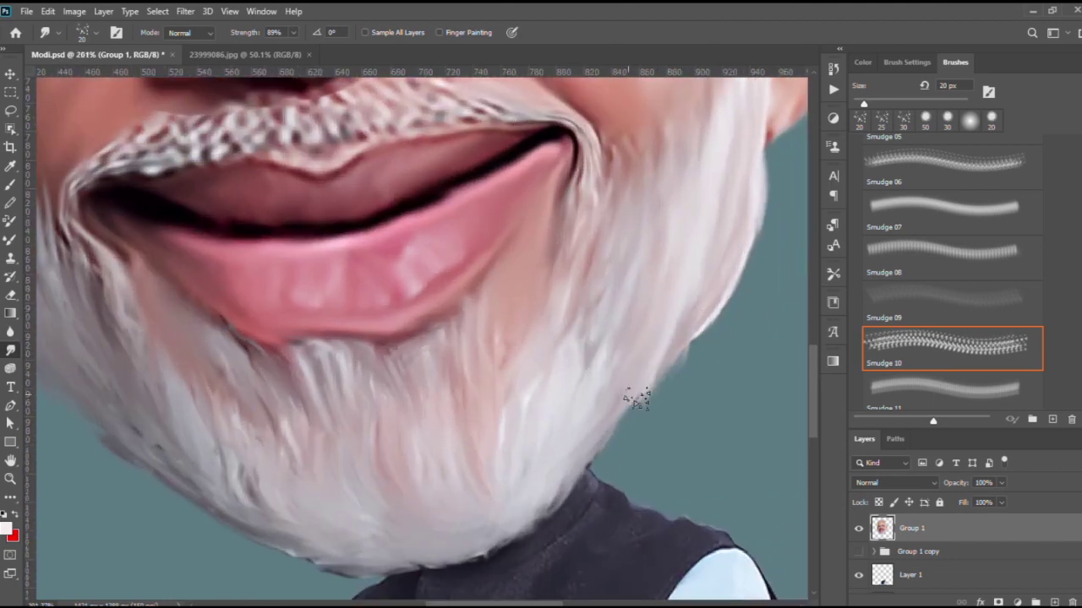
scroll(638, 399, down, 2)
scroll(313, 379, up, 2)
scroll(313, 378, down, 2)
scroll(279, 366, up, 1)
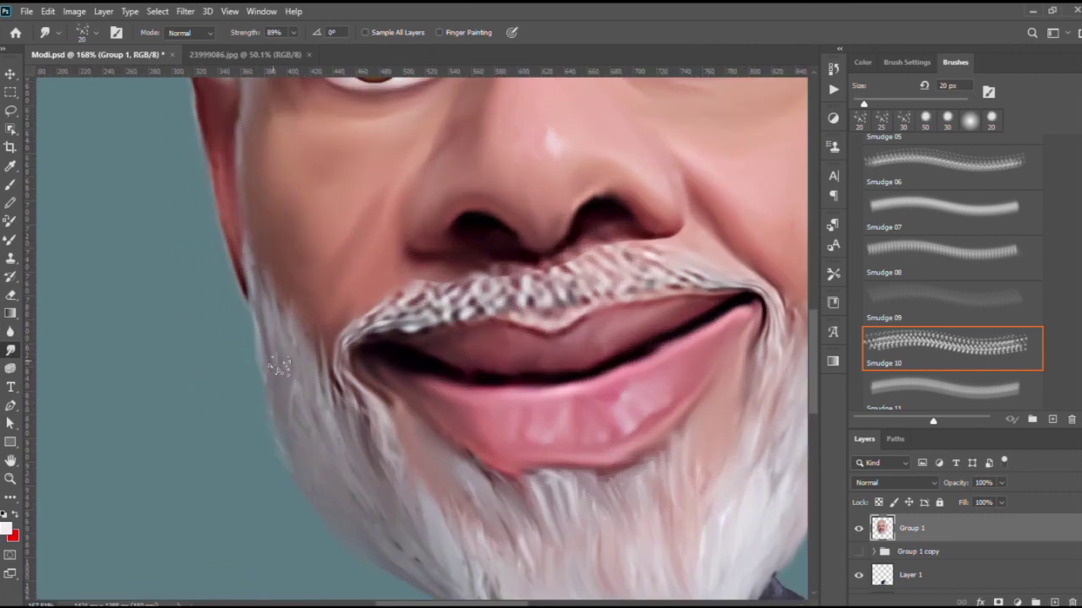
scroll(279, 366, down, 5)
scroll(471, 289, up, 6)
Turn the dotted mustache into soft upward hair strokes and blend the left mouth-corner highlight.
key(bracketleft)
mouse_move(384, 315)
mouse_down()
mouse_move(338, 304)
mouse_move(406, 334)
mouse_move(461, 316)
mouse_move(262, 343)
mouse_move(212, 389)
mouse_up()
key(bracketright)
mouse_move(347, 304)
mouse_down()
mouse_move(220, 372)
mouse_move(253, 482)
mouse_up()
drag(498, 315, 448, 278)
drag(431, 329, 376, 287)
key(bracketleft)
mouse_move(507, 330)
mouse_down()
mouse_move(516, 266)
mouse_move(606, 284)
mouse_move(597, 259)
mouse_move(599, 278)
mouse_move(543, 295)
mouse_up()
key(bracketright)
key(bracketright)
drag(629, 279, 735, 297)
key(bracketleft)
mouse_move(333, 351)
mouse_down()
mouse_move(358, 353)
mouse_move(390, 332)
mouse_up()
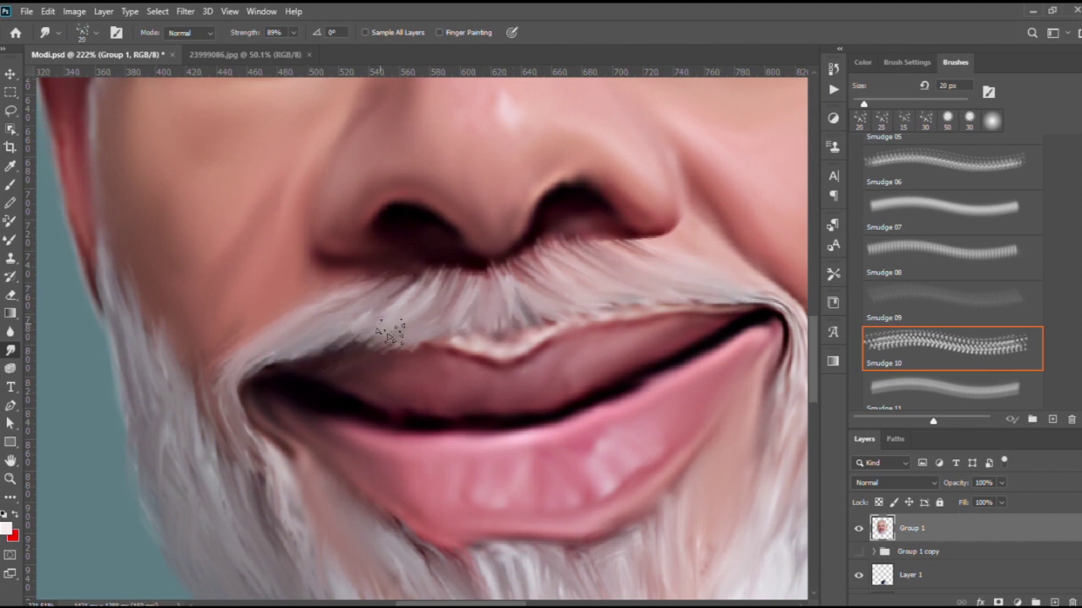
Add more smudge strokes across the left side of the mustache.
scroll(406, 507, down, 1)
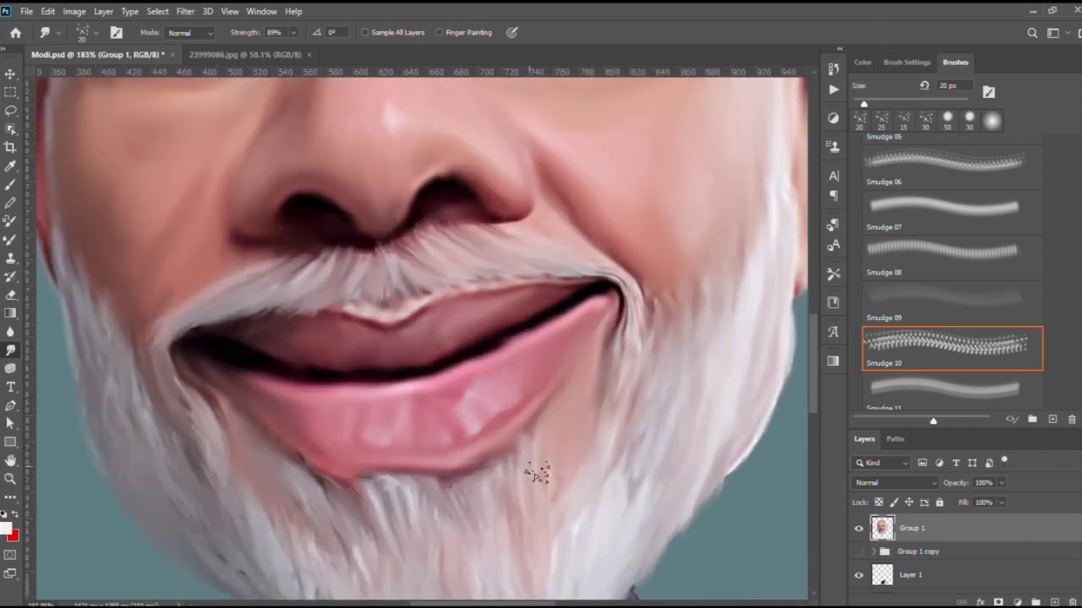
scroll(647, 363, up, 2)
scroll(362, 278, up, 1)
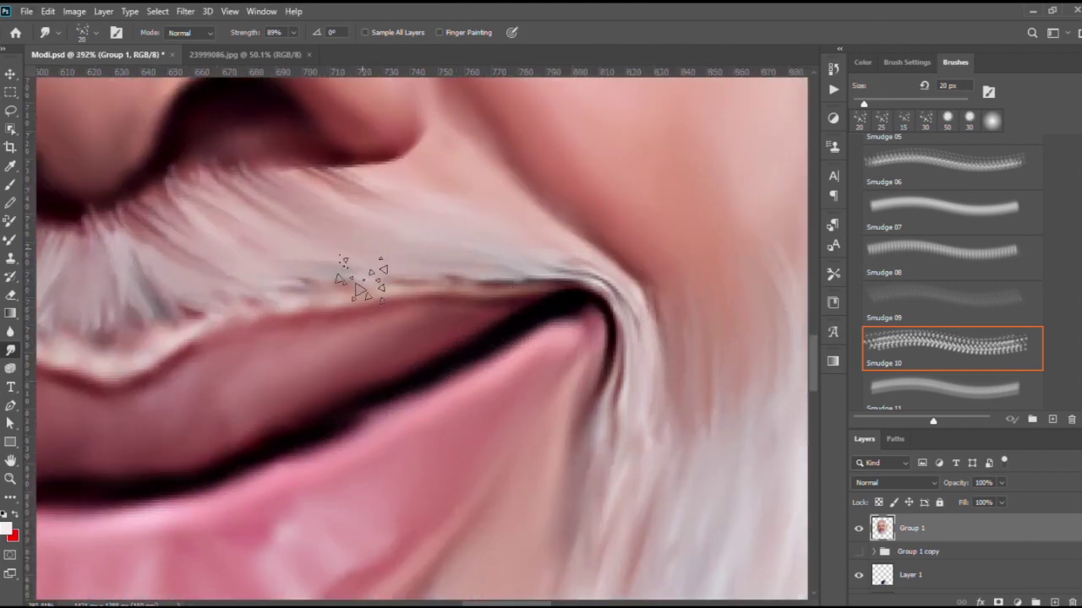
scroll(242, 326, down, 2)
scroll(424, 264, down, 3)
drag(278, 217, 374, 241)
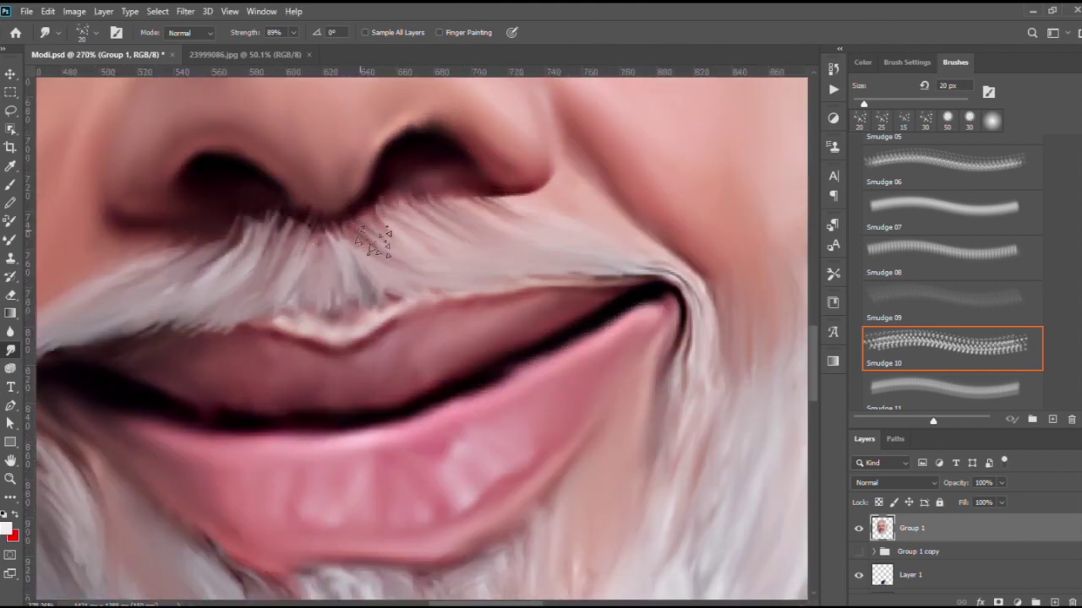
Fit the whole caricature in view and smudge the eyebrow above the right eye into soft strokes.
key(ctrl+0)
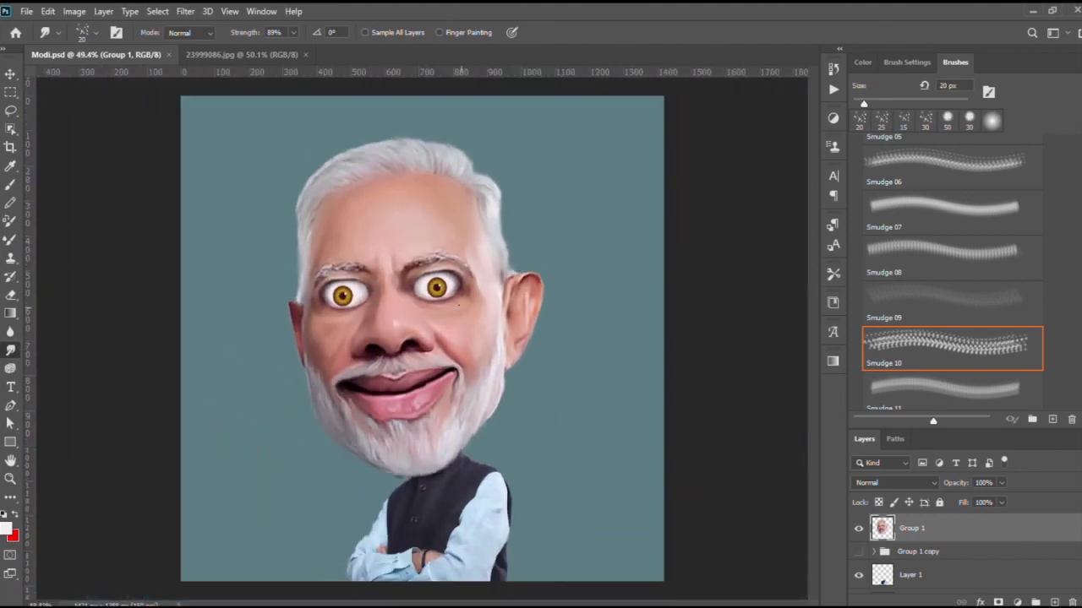
scroll(444, 262, up, 2)
scroll(453, 202, up, 4)
scroll(454, 202, up, 1)
key(bracketleft)
mouse_move(349, 242)
mouse_down()
mouse_move(415, 238)
mouse_move(456, 221)
mouse_move(422, 210)
mouse_move(321, 228)
mouse_move(442, 188)
mouse_move(613, 254)
mouse_move(612, 285)
mouse_up()
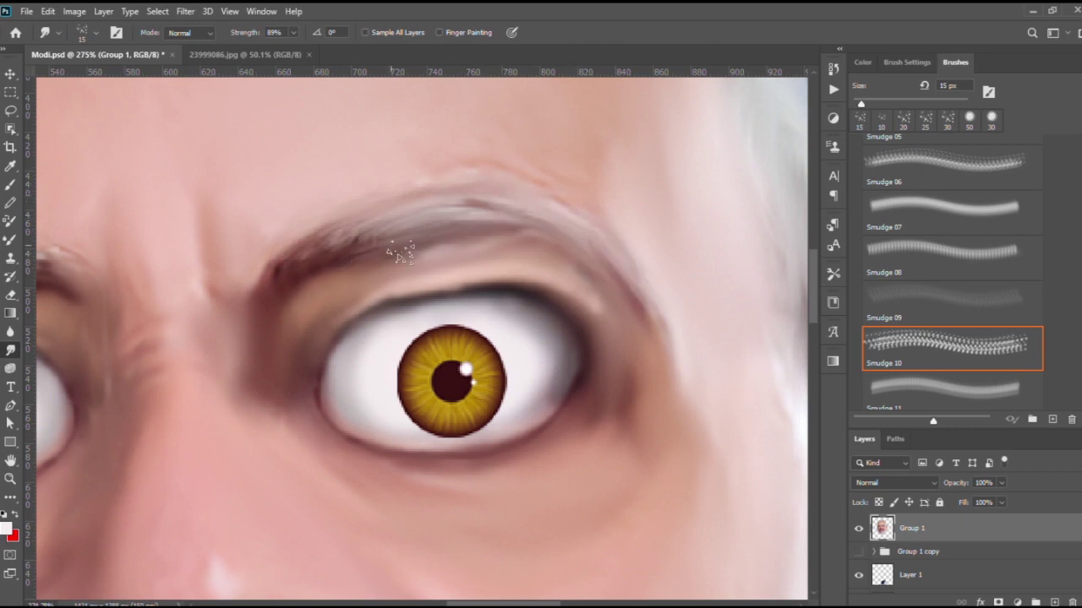
Smudge the other eyebrow into soft grey strokes, blending the white patch at its left end.
scroll(400, 254, down, 5)
scroll(237, 258, up, 5)
drag(338, 241, 186, 246)
drag(254, 249, 206, 256)
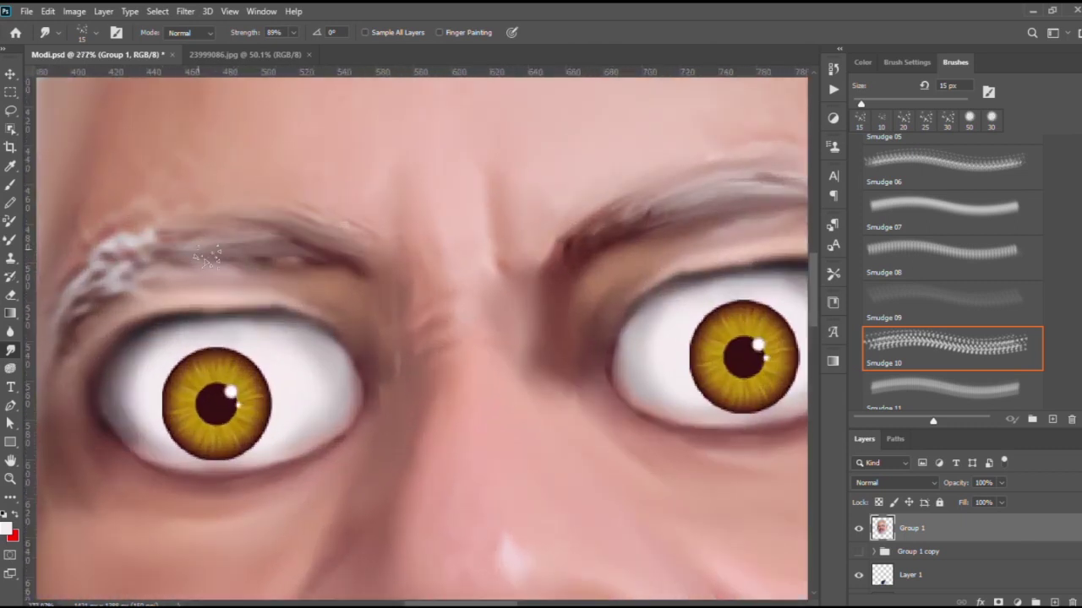
scroll(220, 255, down, 1)
mouse_move(186, 309)
mouse_down()
mouse_move(253, 259)
mouse_move(194, 313)
mouse_move(225, 238)
mouse_up()
drag(366, 213, 427, 239)
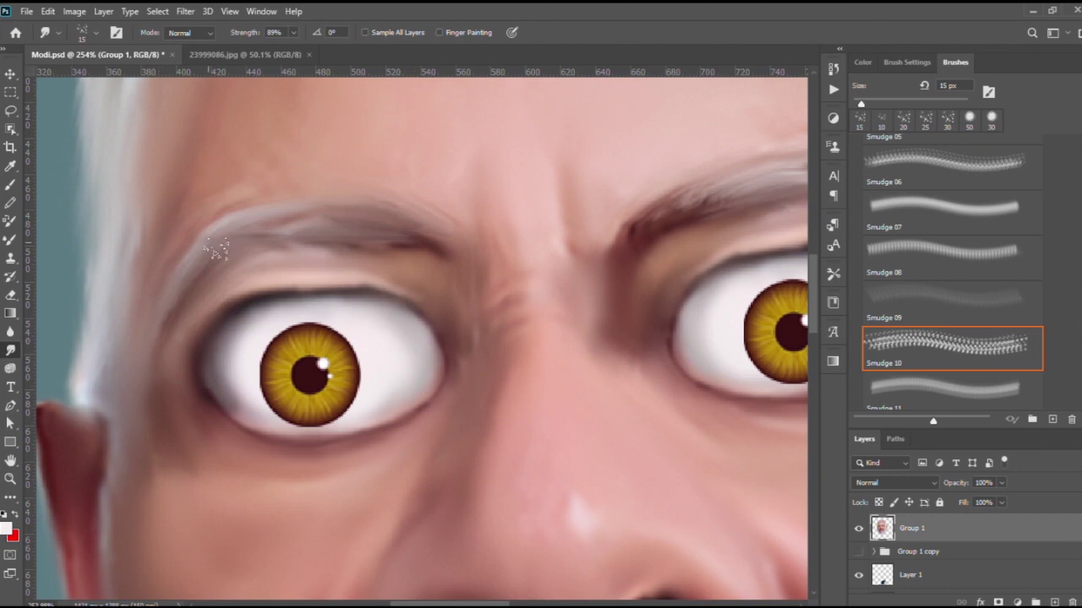
Review the smoothed eyebrows and beard edge before adding a new layer above Group 1.
scroll(216, 250, down, 5)
scroll(217, 250, up, 2)
scroll(216, 250, down, 3)
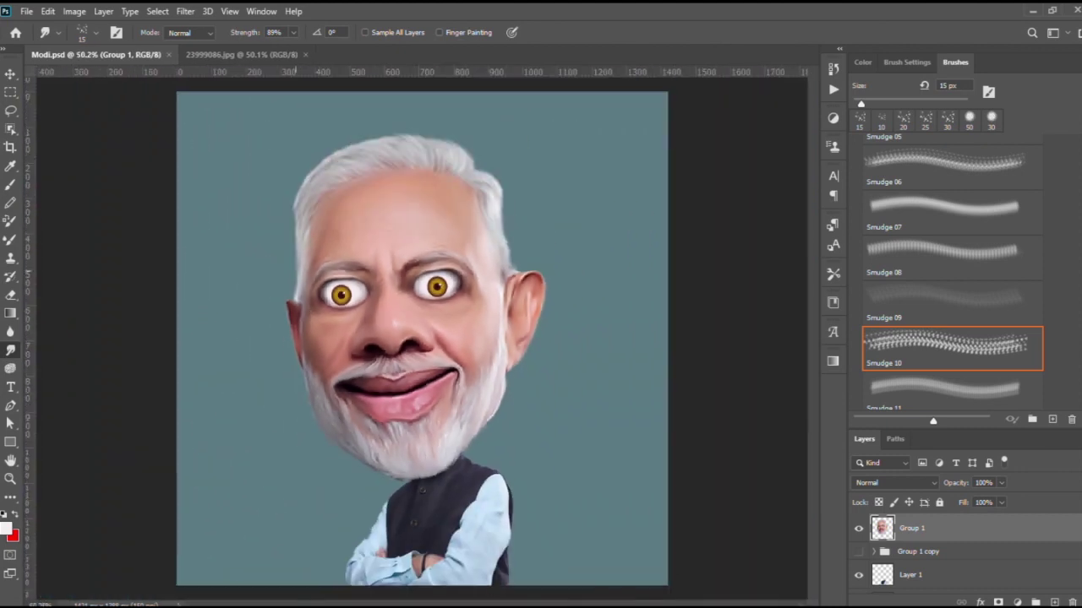
scroll(400, 470, up, 3)
scroll(399, 470, up, 4)
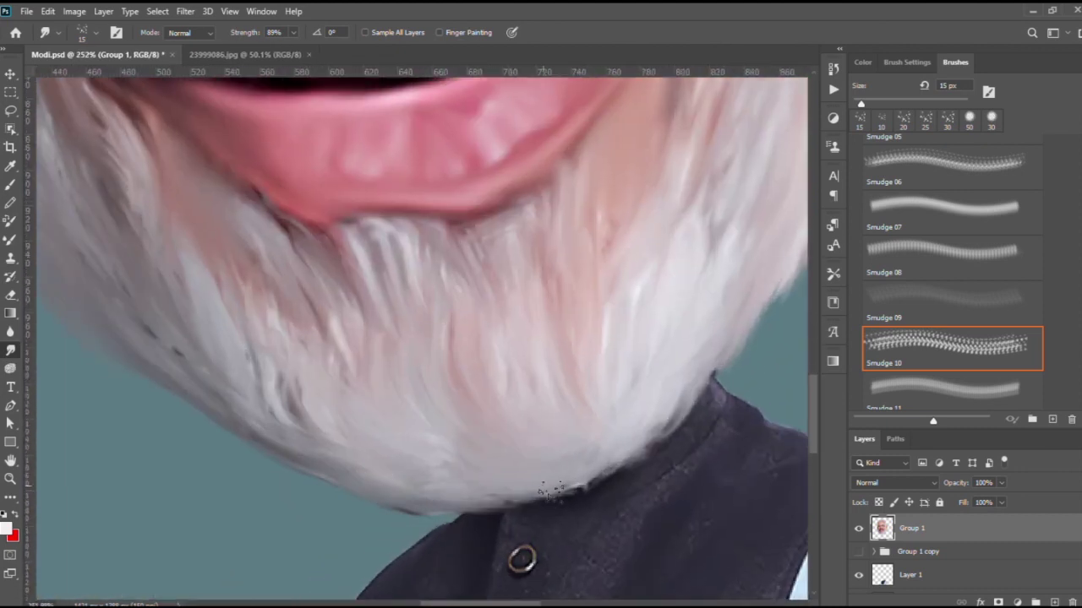
scroll(665, 316, down, 3)
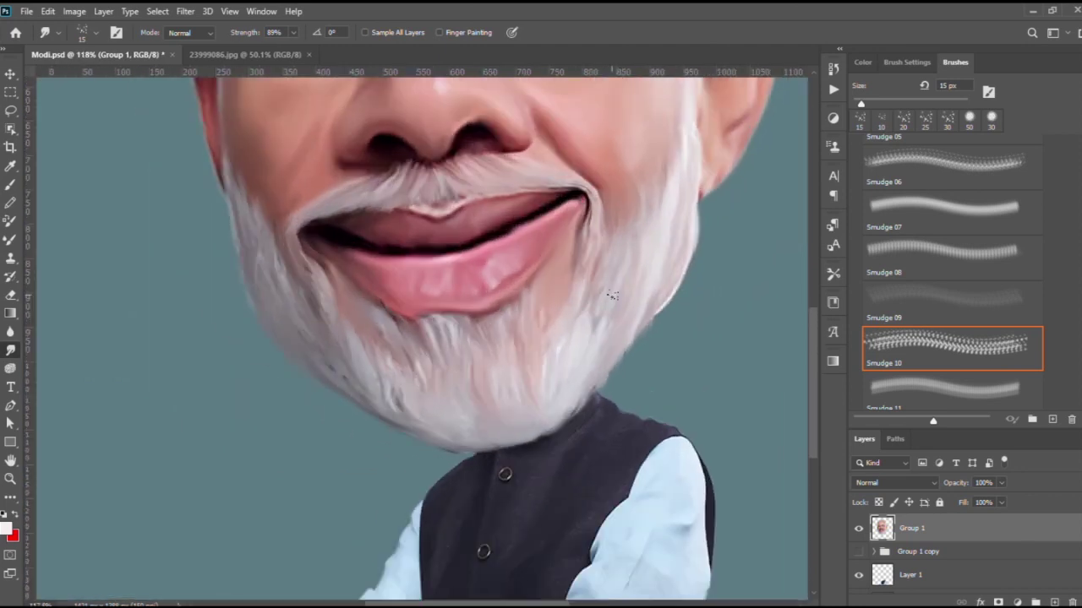
scroll(666, 316, up, 2)
scroll(666, 316, down, 3)
scroll(666, 316, down, 1)
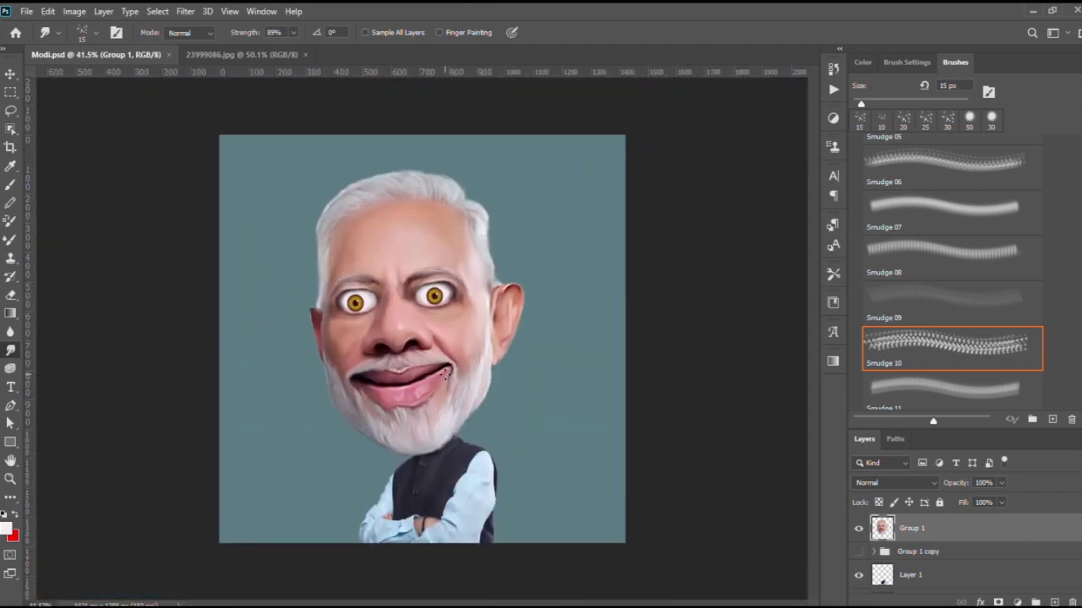
scroll(666, 316, up, 1)
key(v)
scroll(777, 449, down, 1)
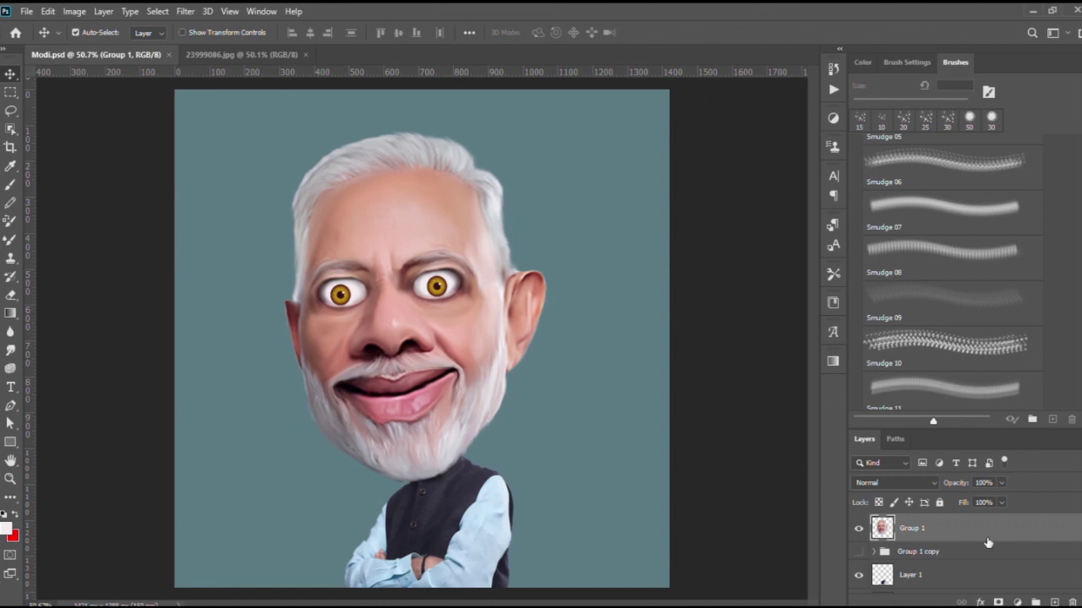
Create the empty Layer 5 and set up the Brush tool with a 1 px Hard Round tip.
key(ctrl+shift+alt+n)
click(10, 184)
scroll(566, 265, up, 1)
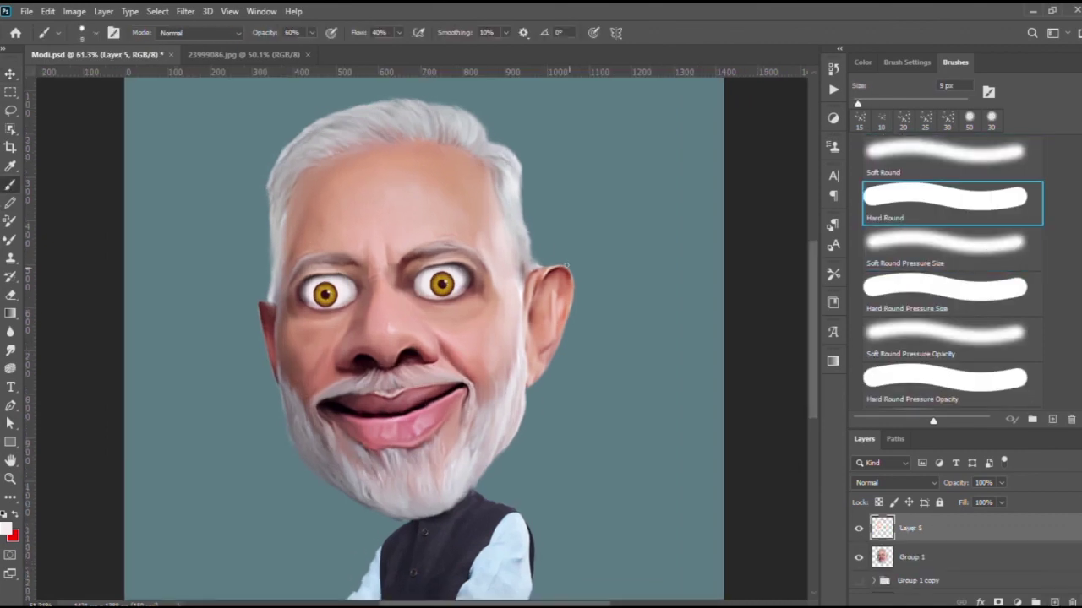
scroll(385, 419, up, 1)
key(i)
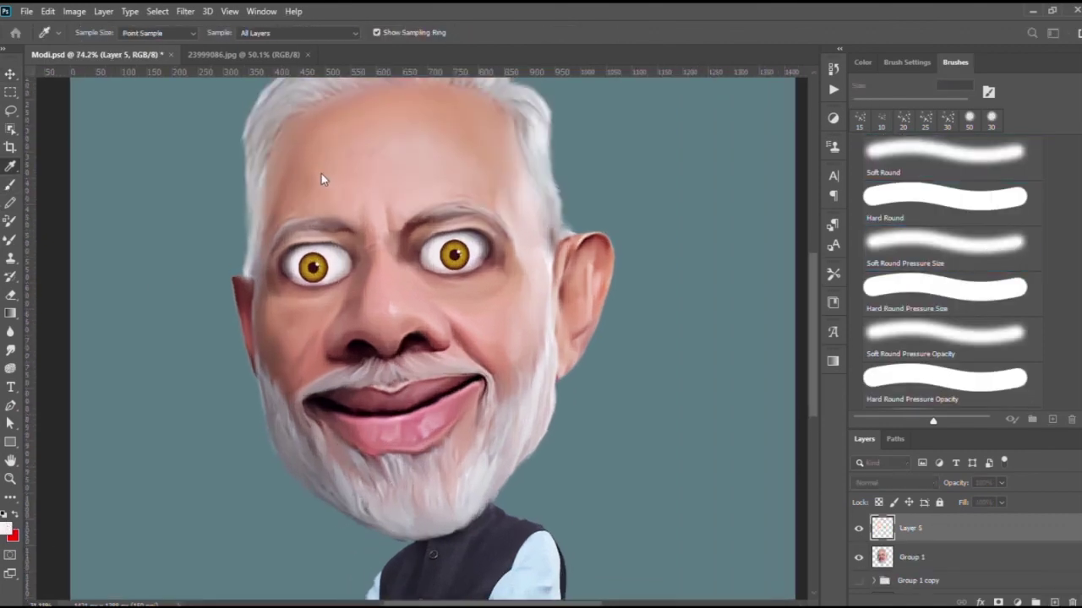
key(b)
scroll(422, 406, up, 5)
scroll(430, 375, up, 1)
scroll(431, 365, up, 2)
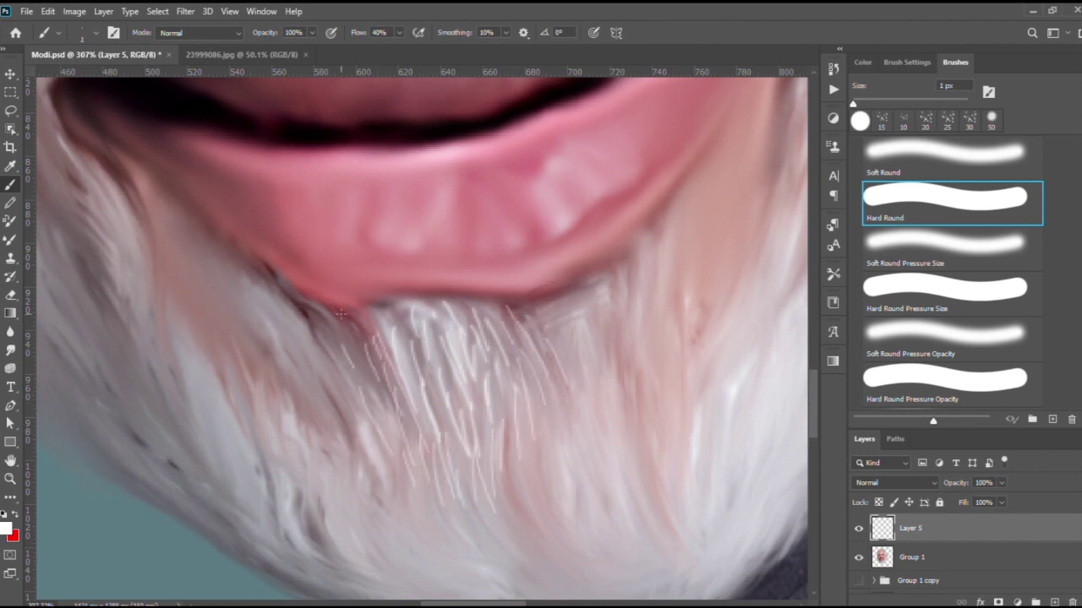
scroll(465, 404, up, 1)
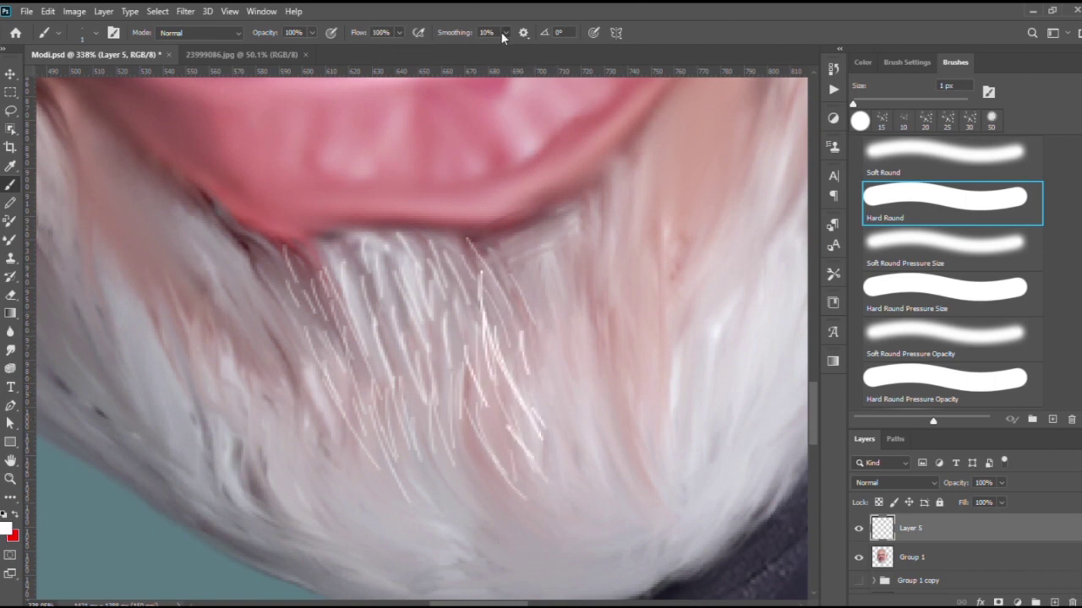
scroll(459, 449, down, 4)
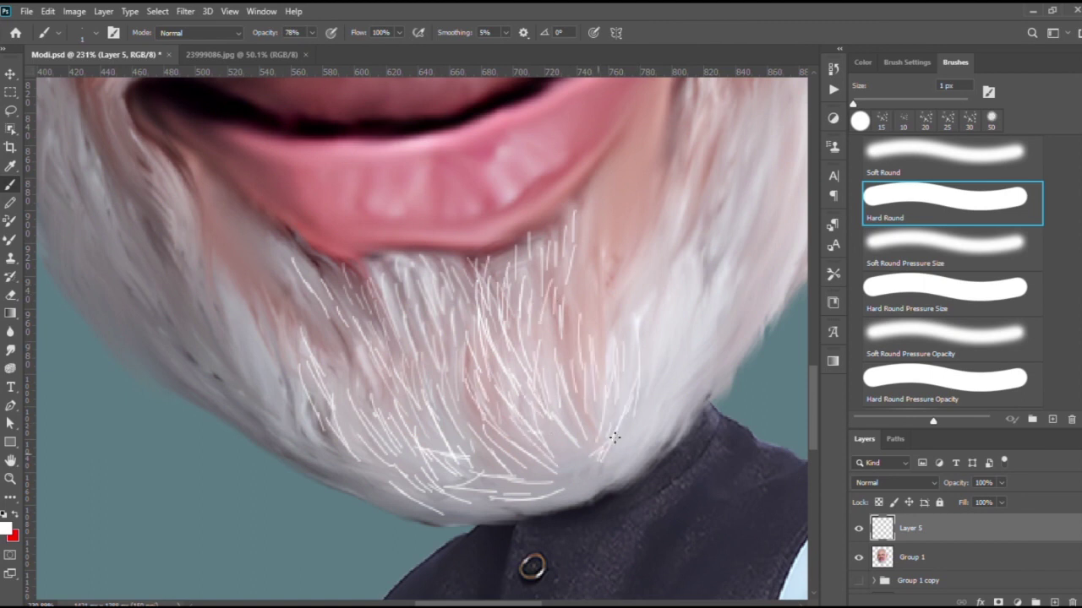
Paint fine white hair strands across the lower right, lower left and centre of the beard.
drag(567, 482, 617, 448)
drag(583, 484, 681, 392)
drag(663, 452, 700, 388)
mouse_move(427, 480)
mouse_down()
mouse_move(346, 486)
mouse_move(283, 422)
mouse_up()
scroll(543, 319, down, 2)
drag(453, 277, 437, 347)
drag(438, 272, 428, 377)
drag(435, 290, 421, 389)
drag(368, 431, 321, 360)
scroll(372, 424, up, 2)
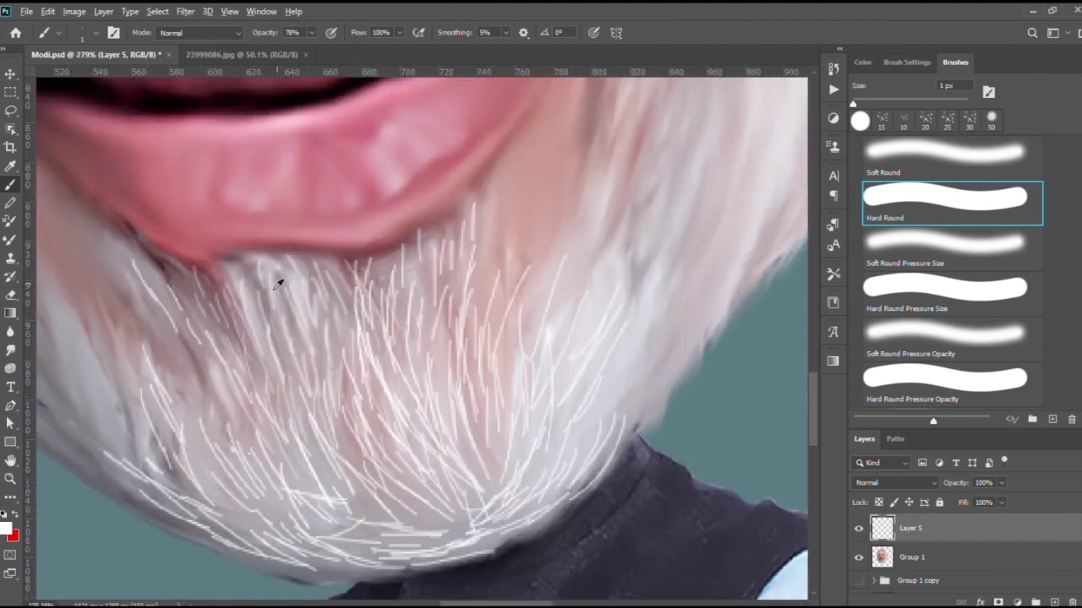
Paint a few dark hair strands into the left side of the beard.
drag(355, 264, 350, 334)
drag(355, 277, 343, 332)
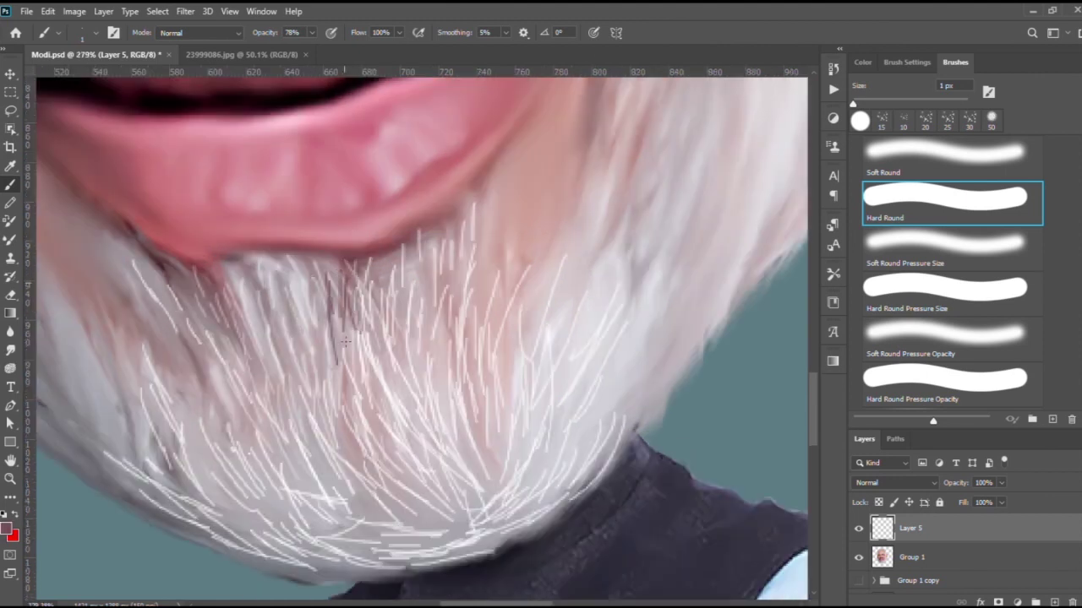
drag(279, 298, 298, 368)
drag(264, 284, 245, 377)
scroll(224, 339, down, 1)
drag(254, 323, 221, 394)
drag(264, 355, 233, 430)
drag(298, 351, 272, 414)
Sample a light pink colour and paint light strands through the lower and right beard.
alt+click(482, 330)
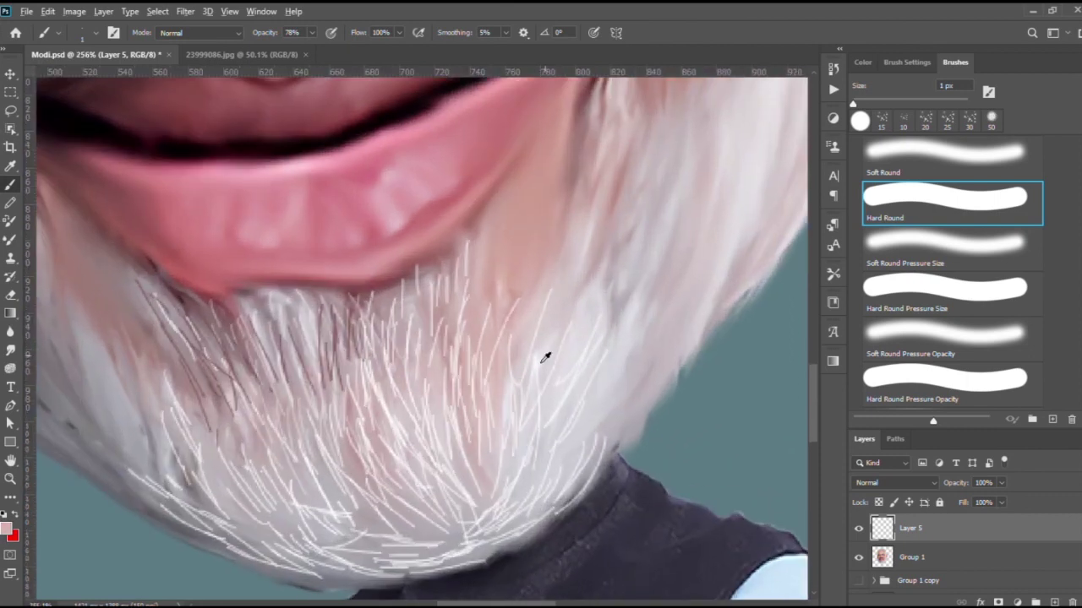
drag(513, 402, 497, 304)
drag(477, 419, 501, 321)
drag(422, 532, 439, 470)
mouse_move(372, 543)
mouse_down()
mouse_move(390, 492)
mouse_move(355, 473)
mouse_up()
drag(372, 482, 393, 422)
scroll(490, 522, up, 1)
drag(594, 399, 632, 350)
drag(610, 409, 655, 329)
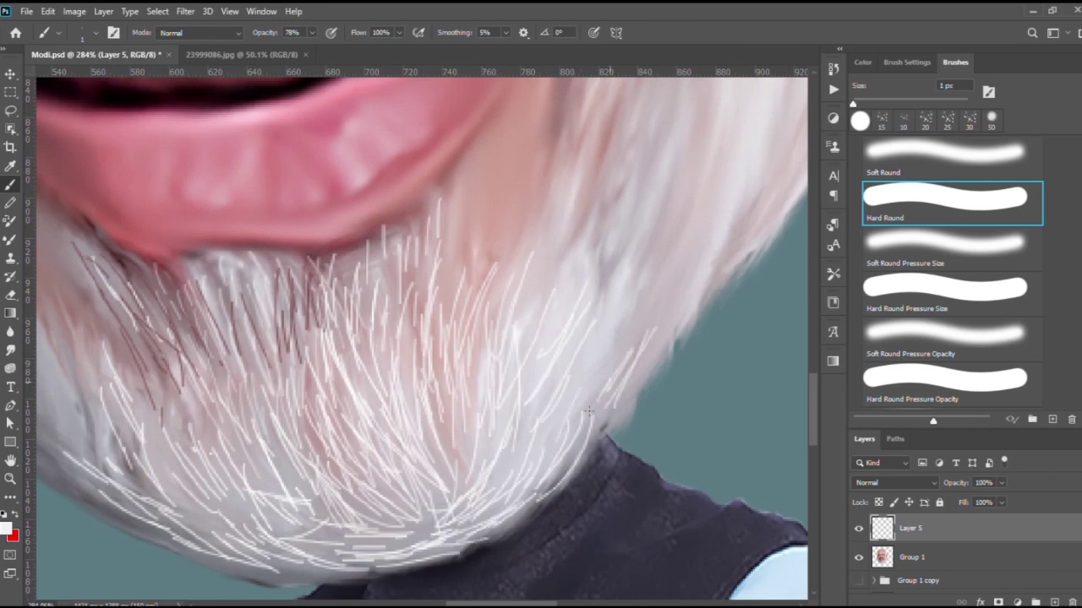
Add more thin light hair strands along the beard's right edge.
scroll(522, 383, down, 2)
drag(550, 328, 579, 228)
drag(592, 344, 622, 245)
drag(605, 394, 646, 291)
scroll(633, 334, down, 5)
scroll(623, 212, up, 5)
drag(578, 315, 576, 254)
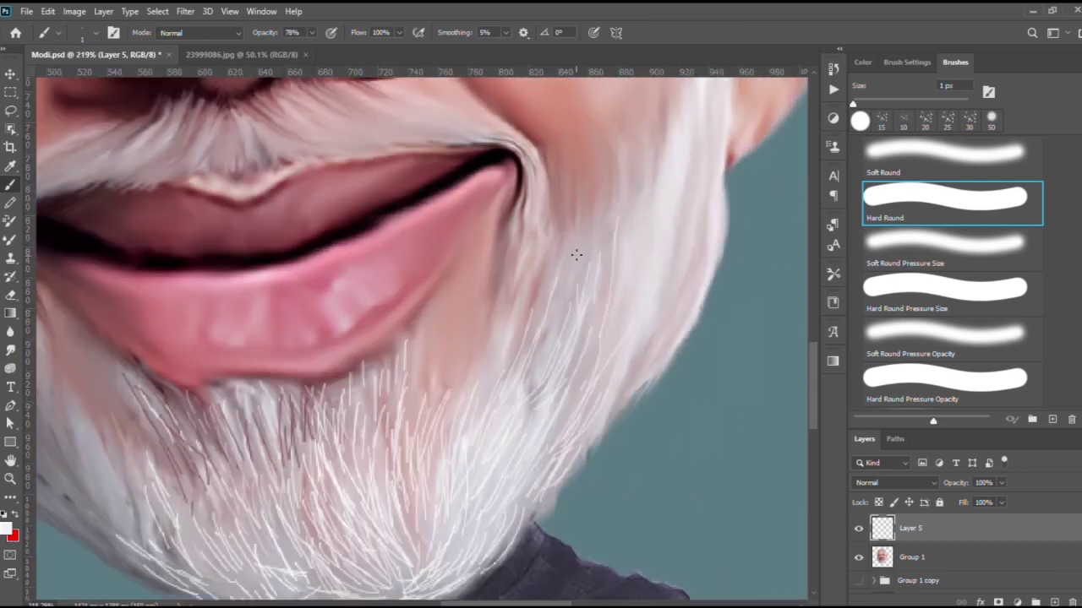
drag(602, 363, 608, 326)
drag(637, 367, 681, 242)
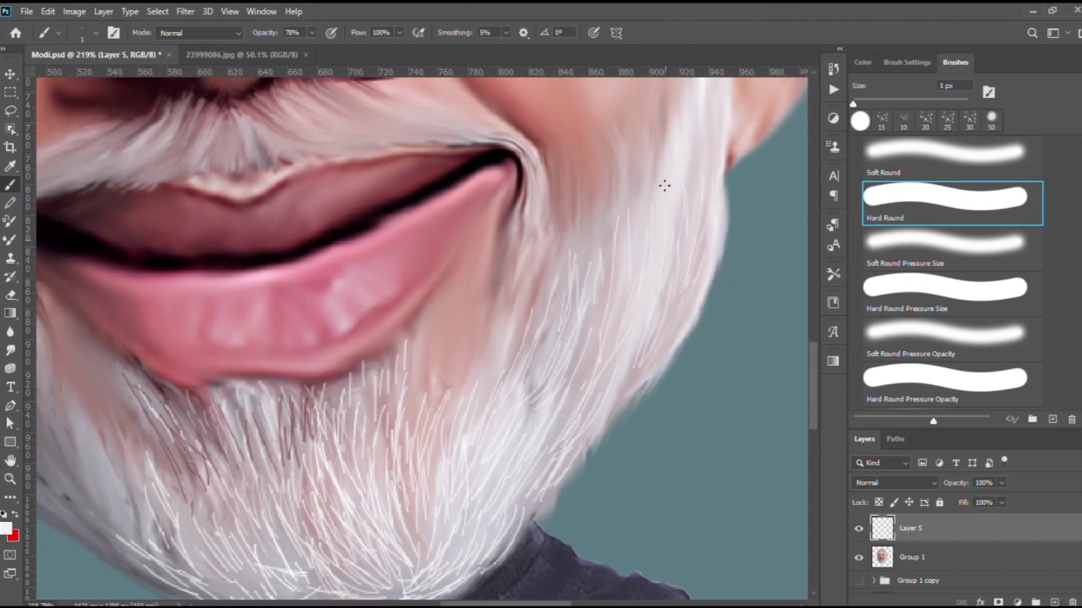
scroll(685, 310, down, 5)
scroll(550, 386, up, 4)
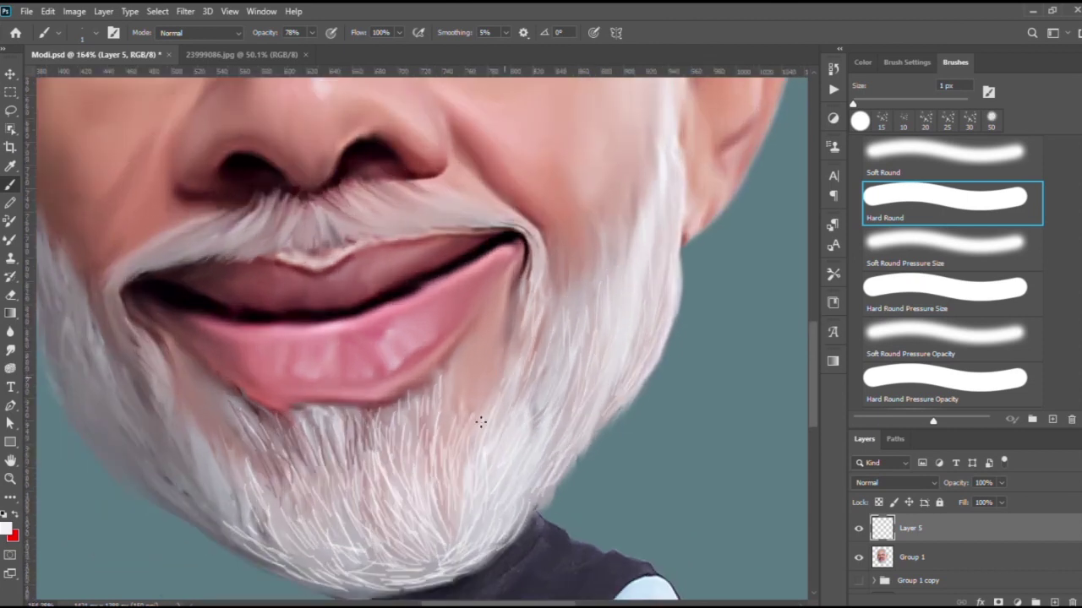
scroll(461, 356, down, 5)
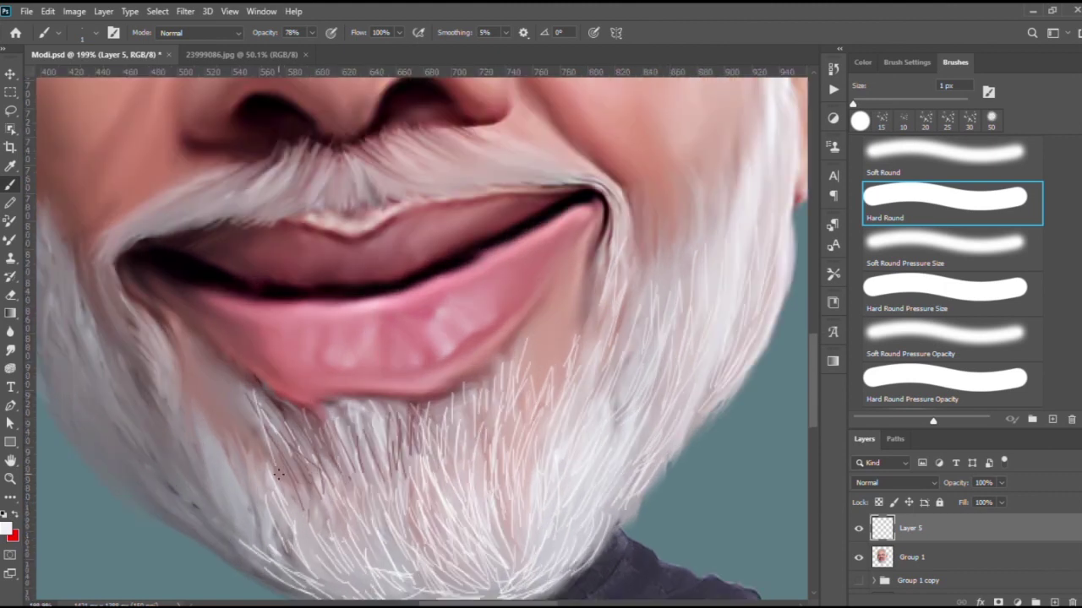
Paint fine light strands with the 1 px brush across the centre and lower moustache.
scroll(333, 241, up, 7)
mouse_move(344, 301)
mouse_down()
mouse_move(318, 258)
mouse_move(382, 315)
mouse_up()
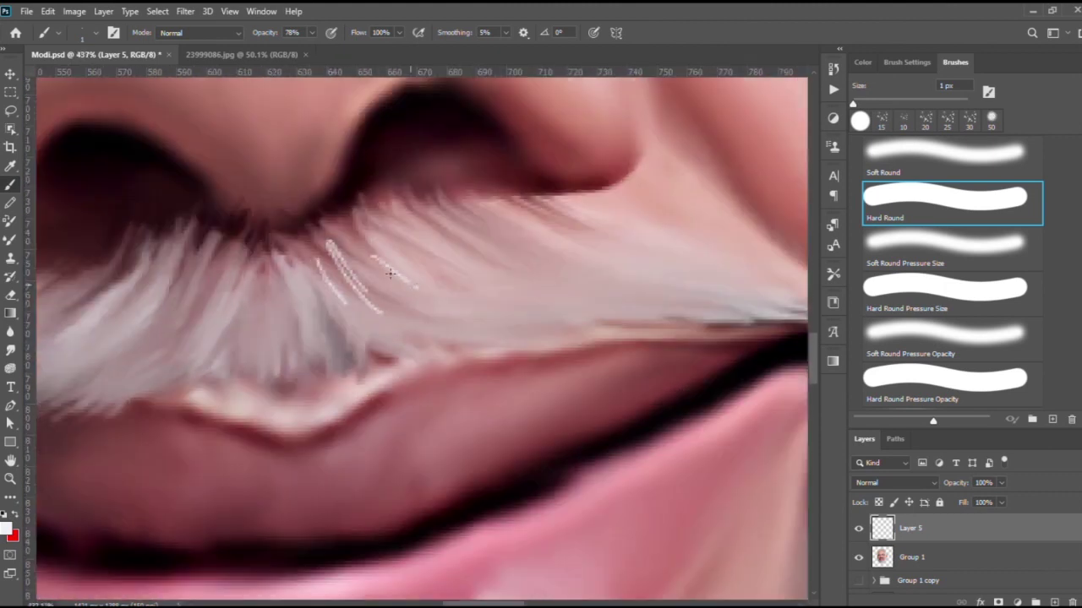
drag(346, 220, 423, 279)
drag(419, 211, 479, 252)
drag(470, 208, 564, 264)
drag(397, 204, 460, 254)
mouse_move(439, 279)
mouse_down()
mouse_move(497, 304)
mouse_move(355, 330)
mouse_move(287, 271)
mouse_up()
drag(355, 359, 310, 328)
mouse_move(517, 306)
mouse_down()
mouse_move(465, 316)
mouse_move(551, 323)
mouse_up()
drag(504, 288, 574, 309)
Add more fine light strands across the right side of the moustache.
scroll(430, 292, down, 1)
drag(445, 265, 585, 302)
drag(527, 253, 649, 298)
drag(475, 221, 626, 282)
drag(575, 254, 712, 323)
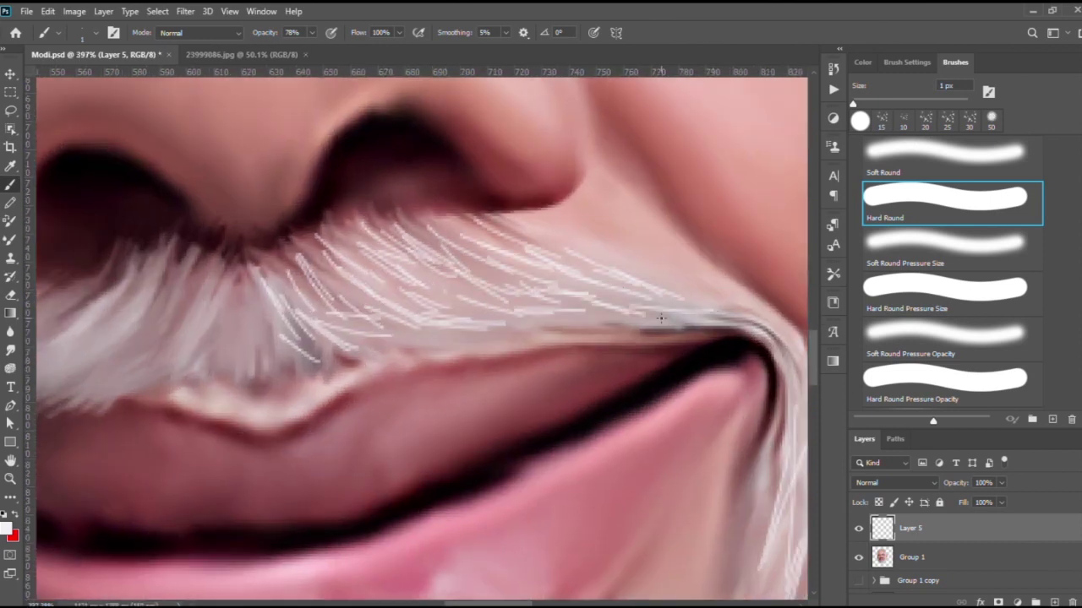
drag(564, 313, 666, 323)
scroll(573, 295, up, 1)
mouse_move(545, 258)
mouse_down()
mouse_move(660, 297)
mouse_move(678, 288)
mouse_up()
drag(655, 293, 735, 336)
drag(687, 299, 744, 342)
drag(639, 299, 696, 316)
drag(541, 312, 752, 334)
Fill the left side of the moustache with fine light strands.
drag(345, 326, 335, 372)
drag(321, 299, 290, 365)
mouse_move(263, 315)
mouse_down()
mouse_move(226, 375)
mouse_move(199, 351)
mouse_move(193, 374)
mouse_up()
drag(291, 259, 262, 315)
drag(326, 276, 295, 314)
drag(358, 279, 287, 364)
drag(280, 371, 216, 382)
scroll(271, 364, down, 5)
drag(326, 330, 259, 354)
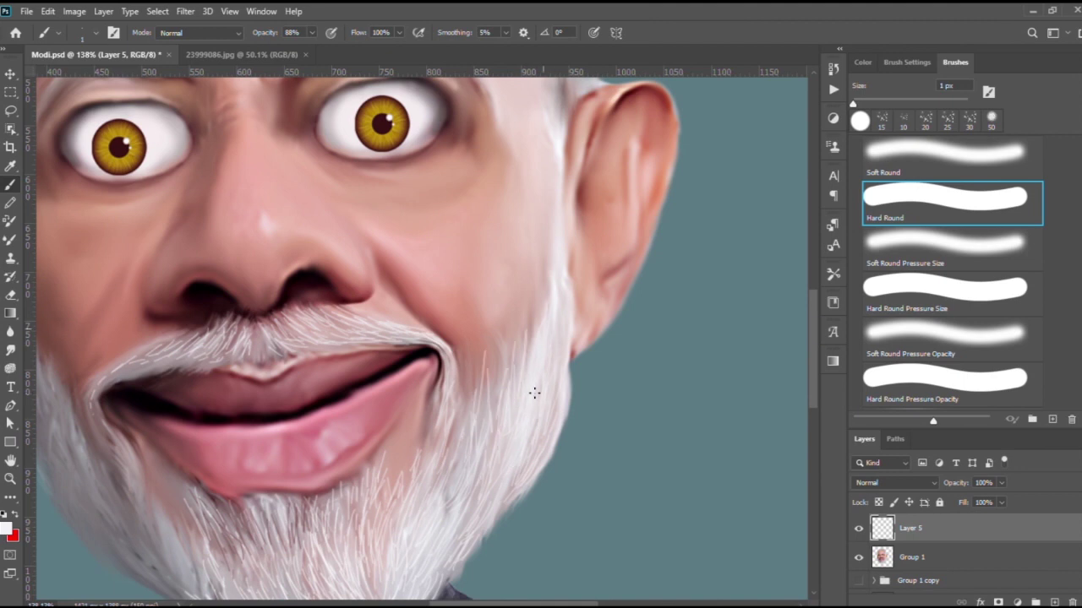
Reposition the view and paint thin white hair strands near the temple.
scroll(595, 316, up, 2)
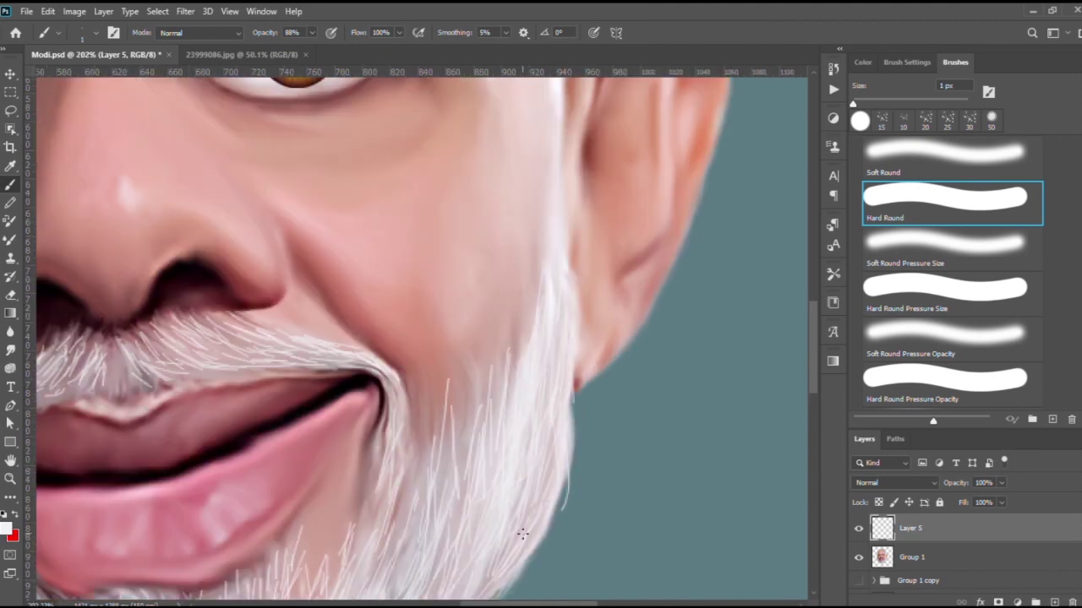
scroll(593, 380, down, 1)
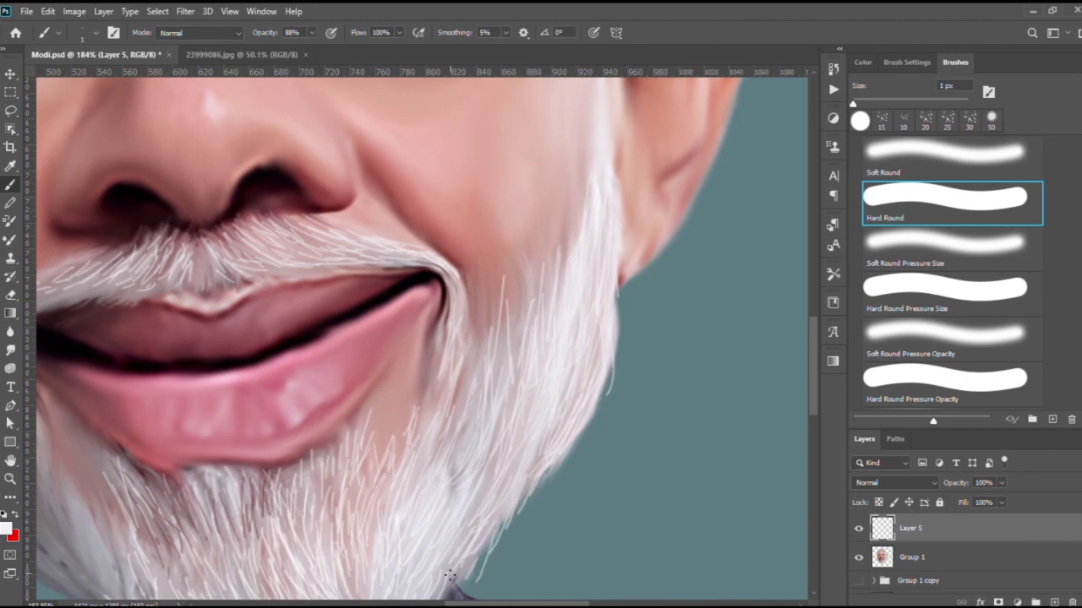
key(h)
drag(565, 436, 517, 236)
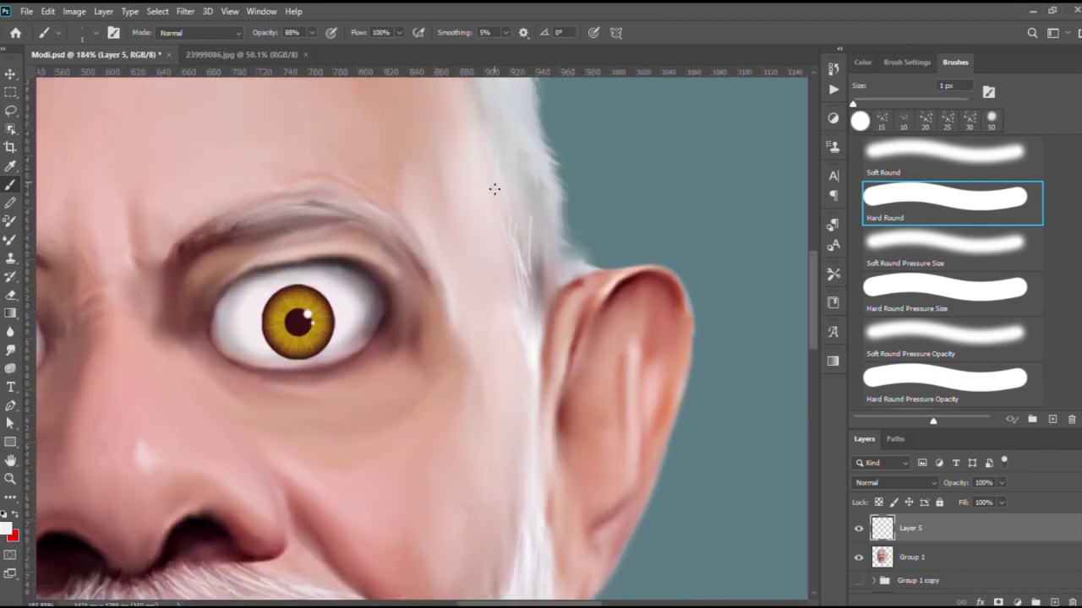
mouse_move(541, 403)
mouse_down()
mouse_move(550, 287)
mouse_move(571, 279)
mouse_up()
scroll(512, 249, up, 1)
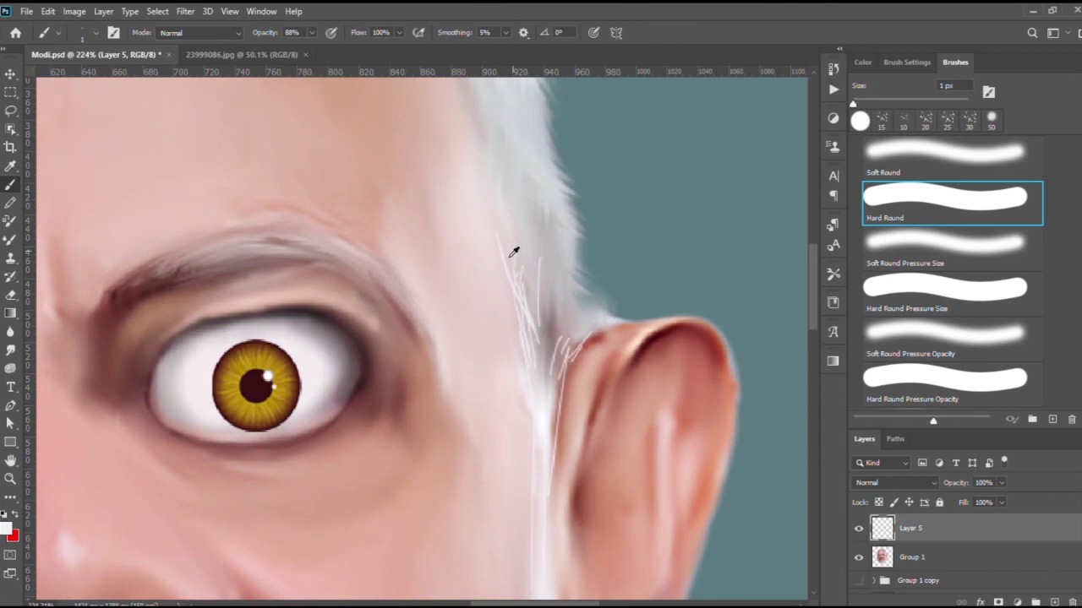
drag(538, 314, 561, 240)
key(h)
drag(514, 90, 493, 349)
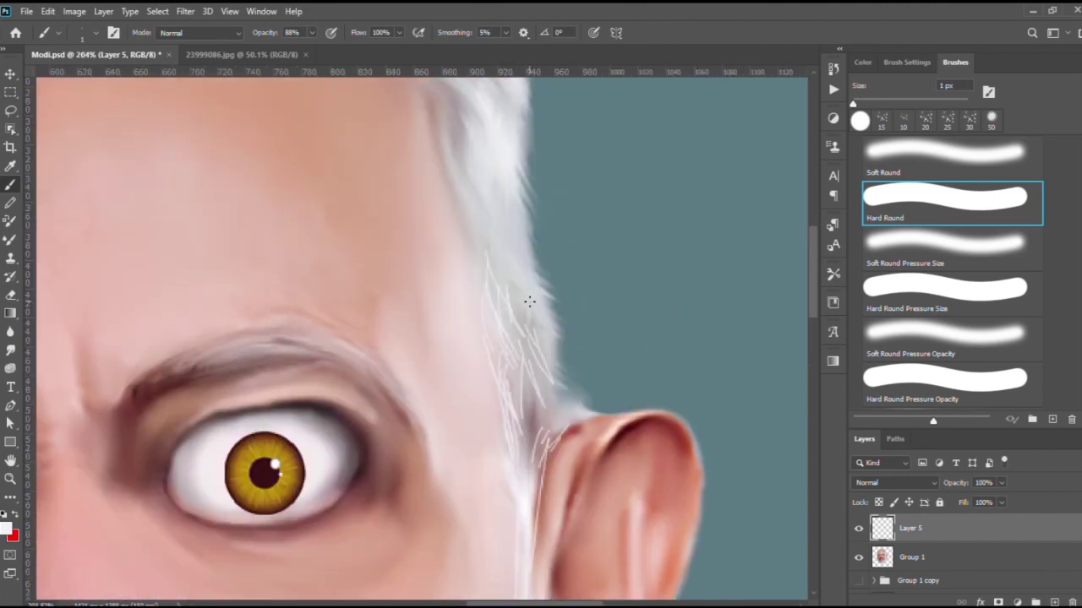
scroll(537, 433, up, 1)
drag(531, 414, 522, 375)
drag(531, 448, 519, 355)
drag(533, 441, 497, 338)
drag(524, 492, 509, 385)
Add white strands along the beard's left side beside the lip.
scroll(494, 325, down, 2)
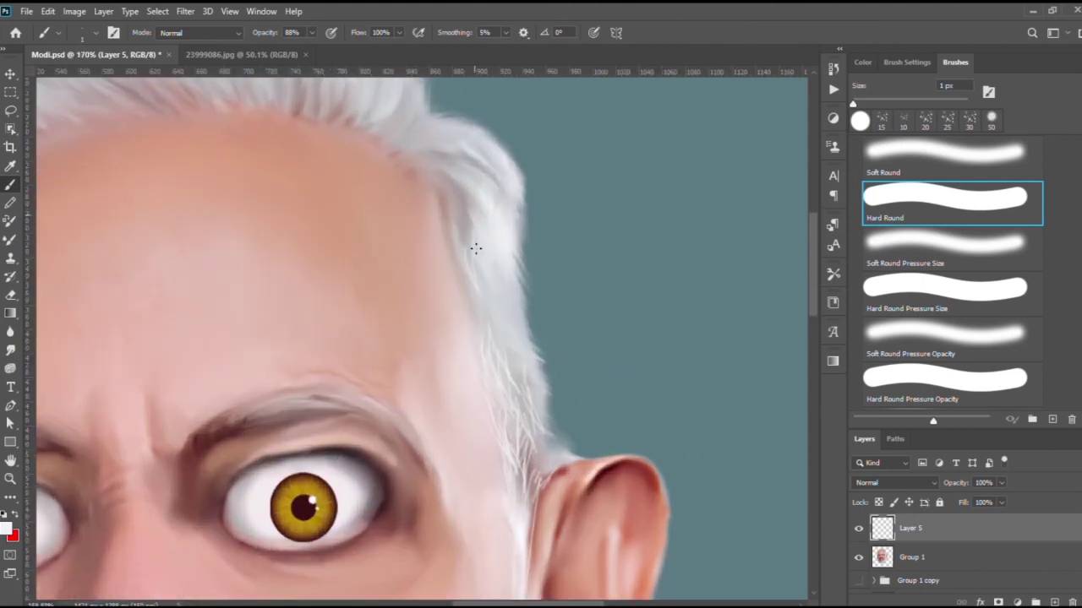
scroll(495, 320, down, 3)
scroll(474, 338, up, 3)
scroll(473, 423, down, 2)
scroll(486, 534, down, 1)
scroll(361, 463, up, 2)
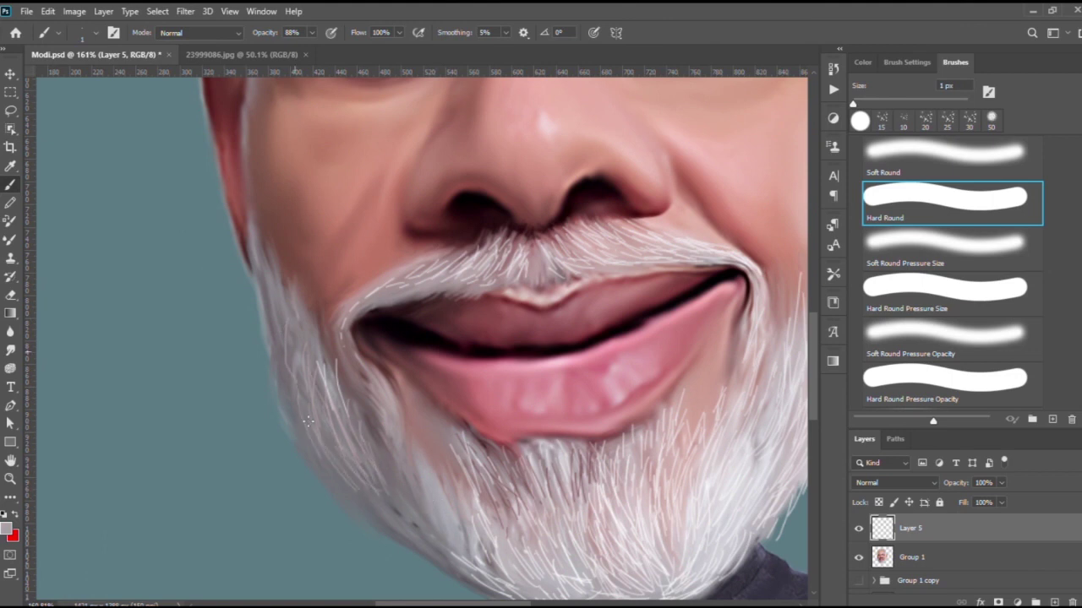
drag(345, 382, 372, 443)
scroll(364, 406, up, 1)
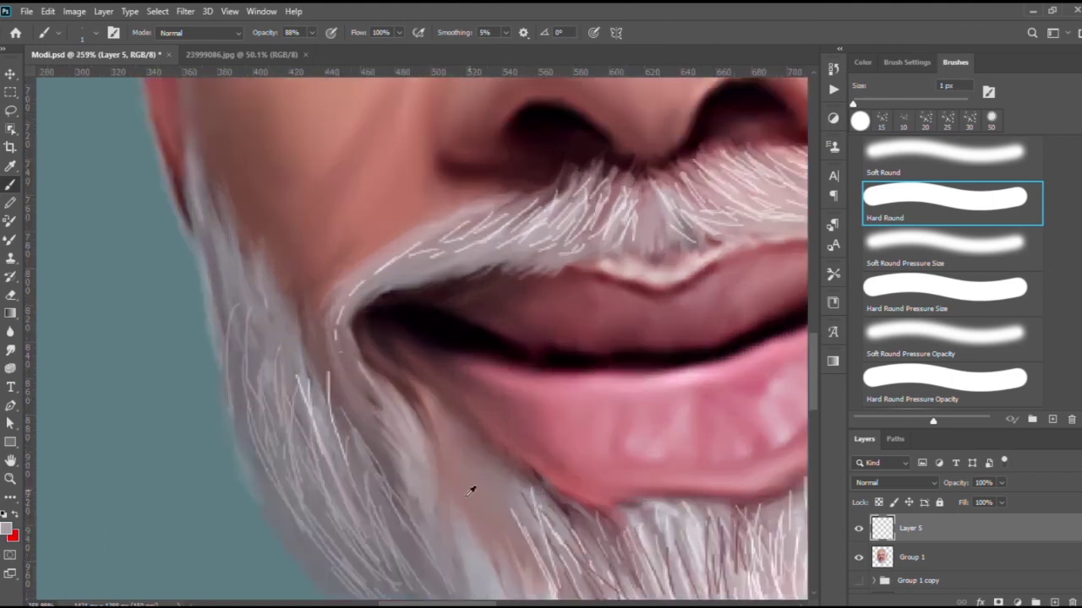
scroll(364, 406, down, 2)
scroll(381, 423, up, 3)
drag(379, 389, 392, 439)
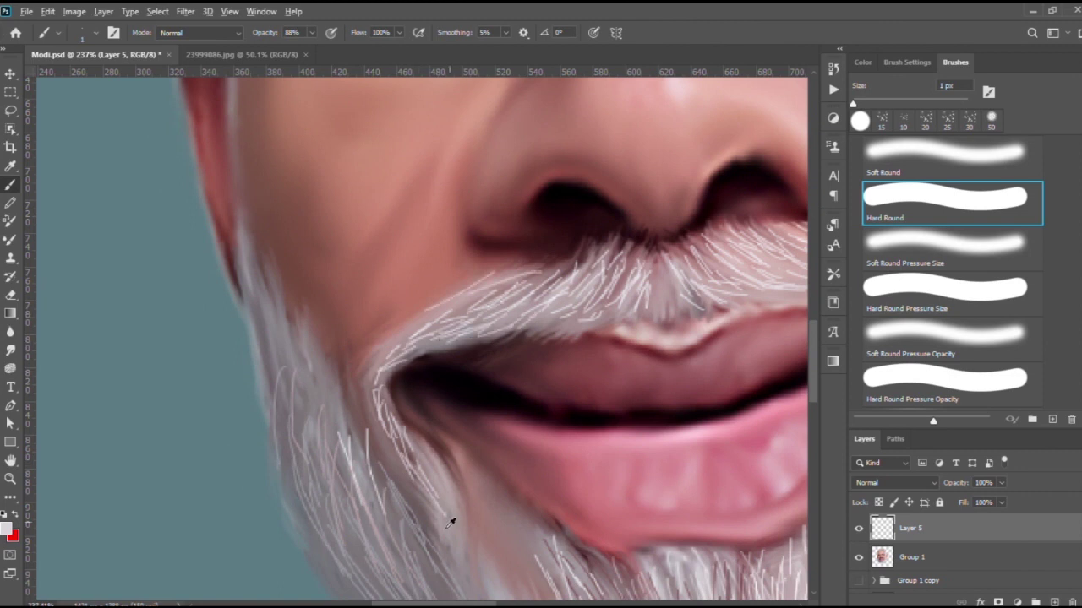
drag(367, 377, 365, 431)
drag(347, 372, 355, 444)
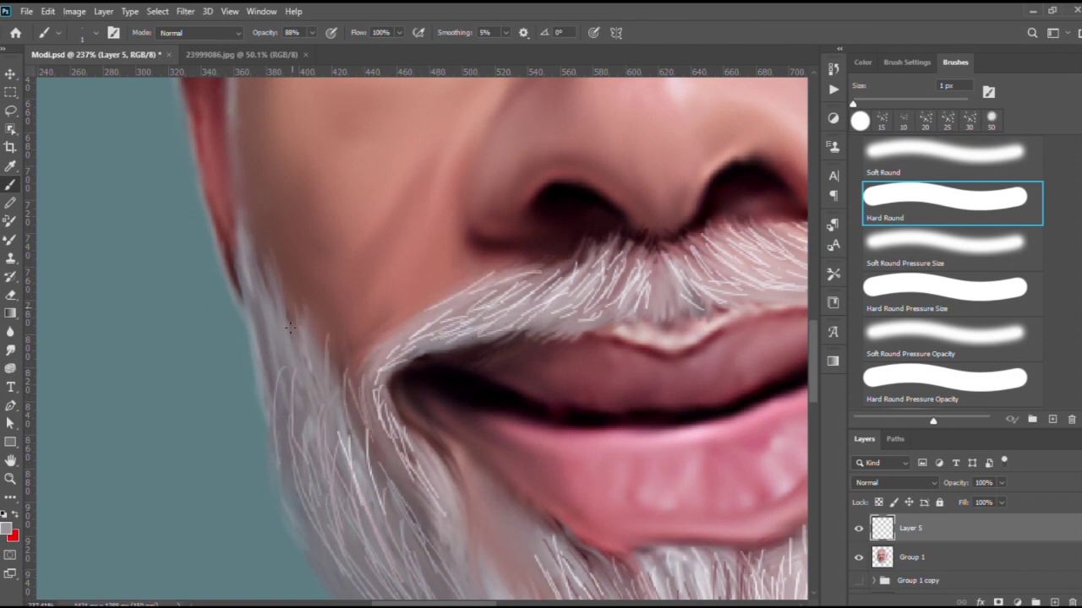
scroll(251, 301, down, 1)
Paint thin white hair strands along the jaw edge.
drag(279, 147, 272, 342)
drag(288, 203, 304, 366)
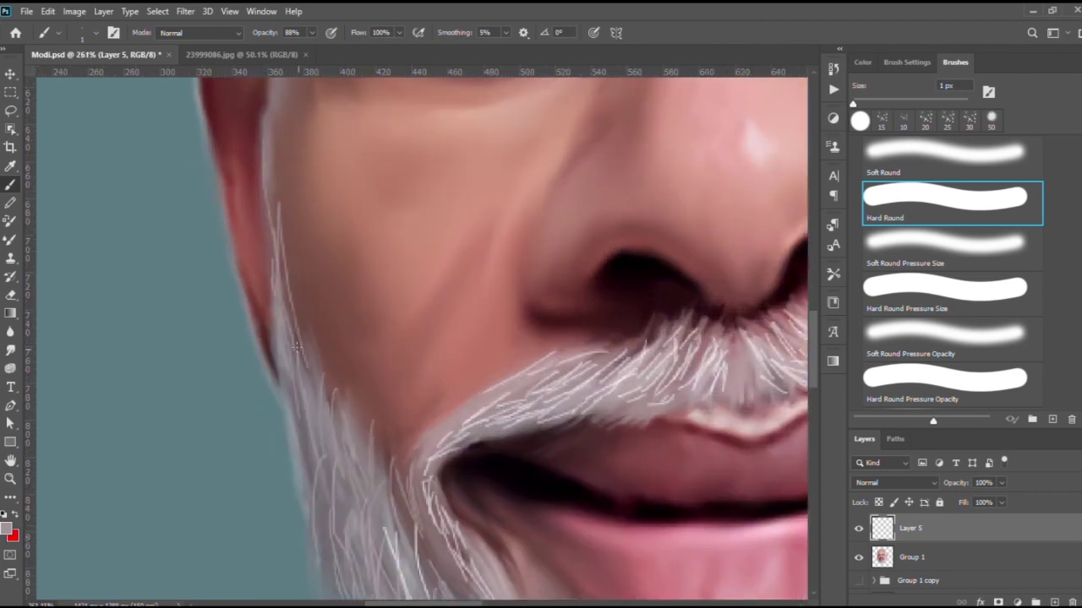
scroll(301, 218, up, 1)
drag(302, 219, 306, 338)
mouse_move(308, 161)
mouse_down()
mouse_move(303, 279)
mouse_move(334, 195)
mouse_up()
scroll(302, 311, down, 1)
scroll(306, 226, up, 2)
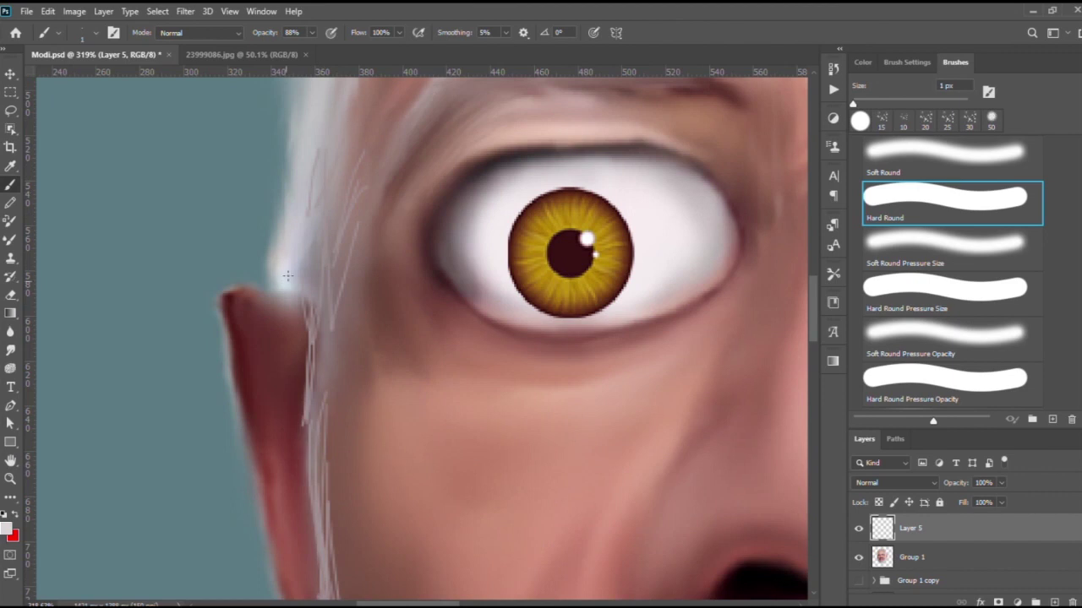
scroll(283, 216, down, 3)
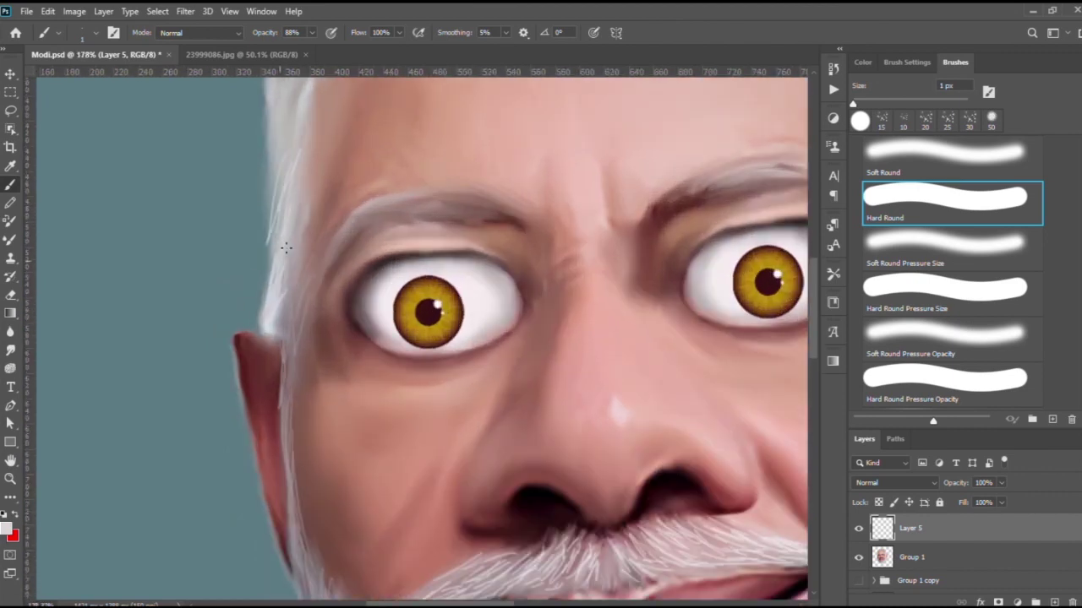
scroll(285, 247, down, 1)
scroll(283, 224, down, 1)
scroll(317, 236, up, 1)
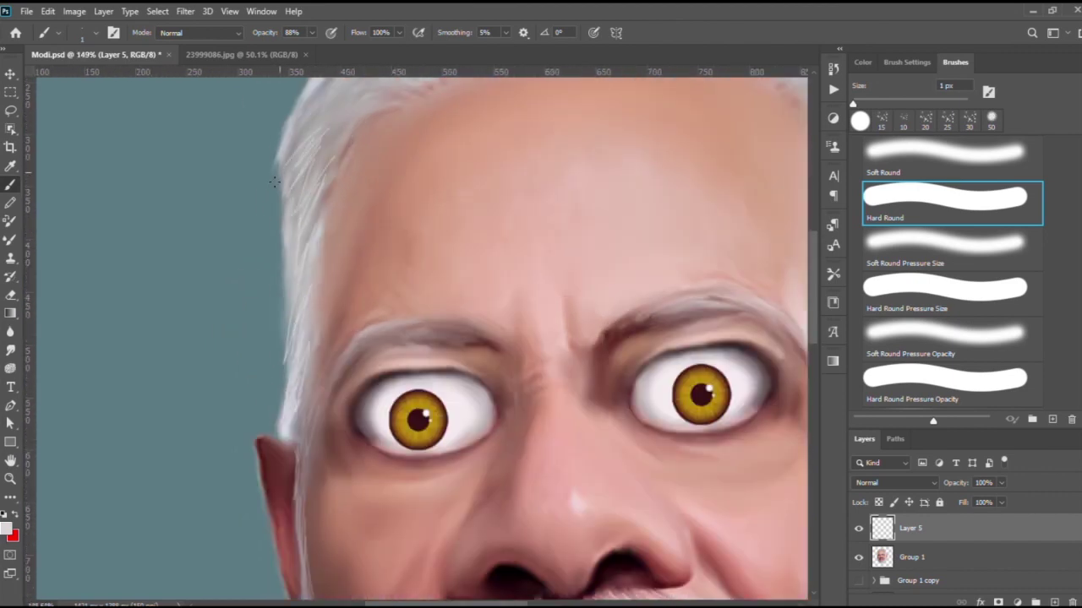
scroll(274, 181, down, 1)
scroll(279, 194, up, 3)
Paint fine white strands along the upper-left hairline.
drag(306, 292, 409, 207)
drag(291, 190, 424, 171)
drag(380, 116, 448, 142)
drag(372, 133, 427, 155)
Paint 1 px white strands sweeping down the top hairline.
scroll(283, 177, down, 2)
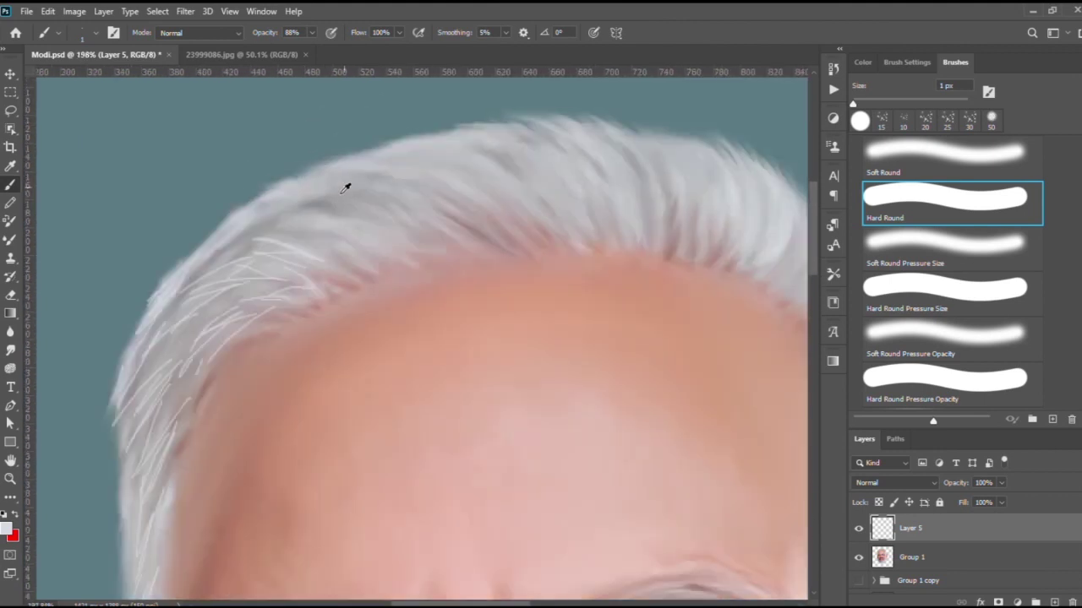
scroll(627, 198, up, 1)
scroll(507, 317, down, 3)
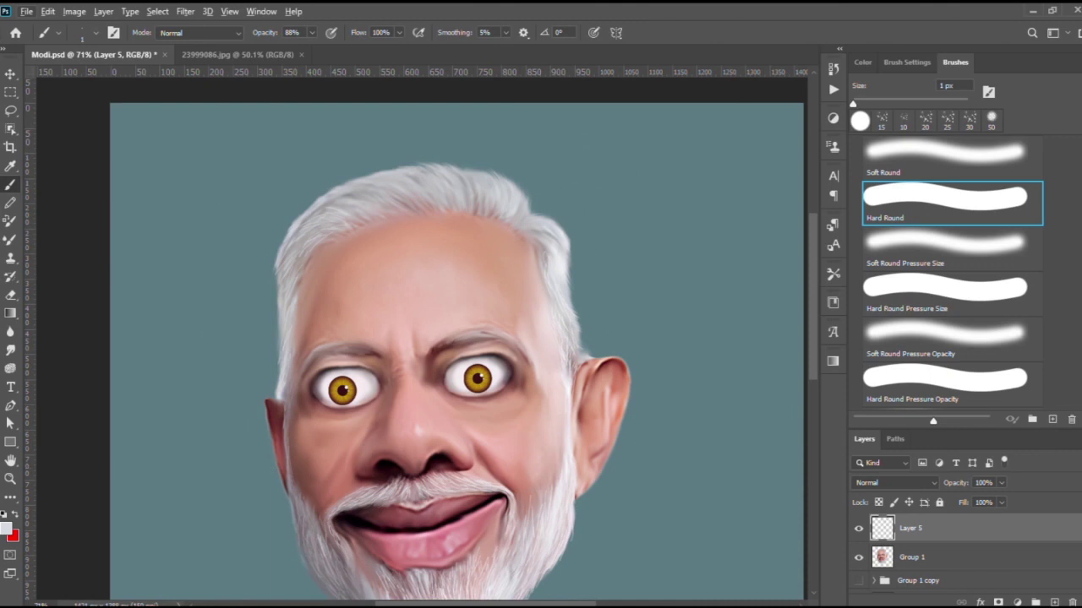
scroll(484, 188, up, 3)
scroll(464, 188, up, 1)
mouse_move(480, 222)
mouse_down()
mouse_move(469, 300)
mouse_move(441, 304)
mouse_up()
drag(422, 207, 427, 262)
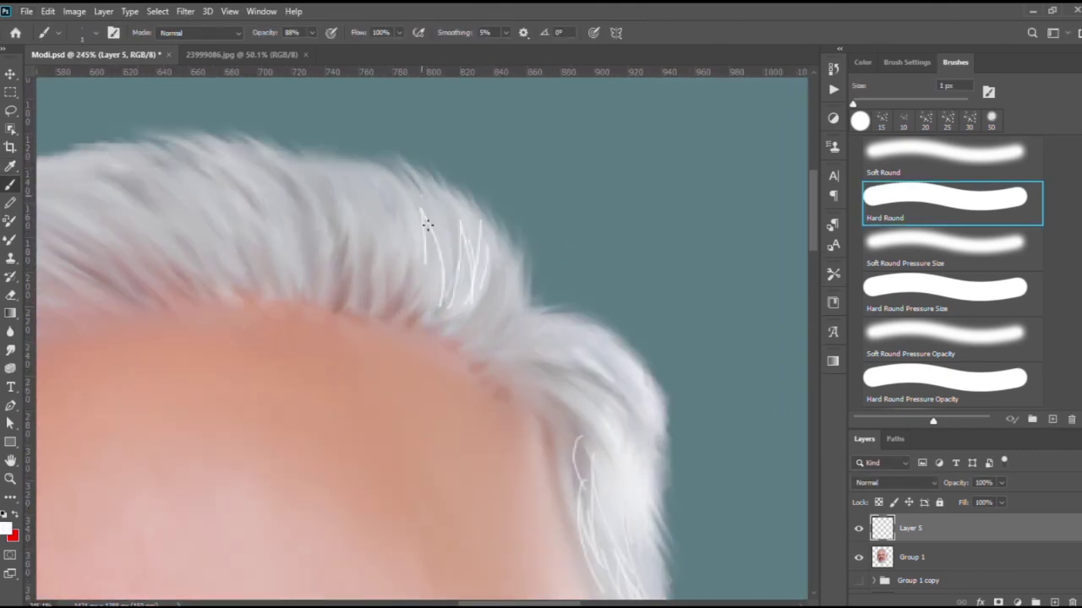
drag(301, 195, 355, 259)
drag(268, 173, 322, 263)
drag(218, 147, 290, 262)
scroll(341, 261, down, 2)
scroll(346, 257, up, 2)
drag(302, 209, 363, 259)
mouse_move(286, 206)
mouse_down()
mouse_move(341, 266)
mouse_move(384, 279)
mouse_up()
Add more white strands across the left-centre hairline.
scroll(365, 284, down, 1)
drag(352, 230, 447, 287)
drag(315, 233, 387, 267)
drag(281, 262, 367, 301)
drag(211, 286, 306, 316)
drag(252, 267, 355, 297)
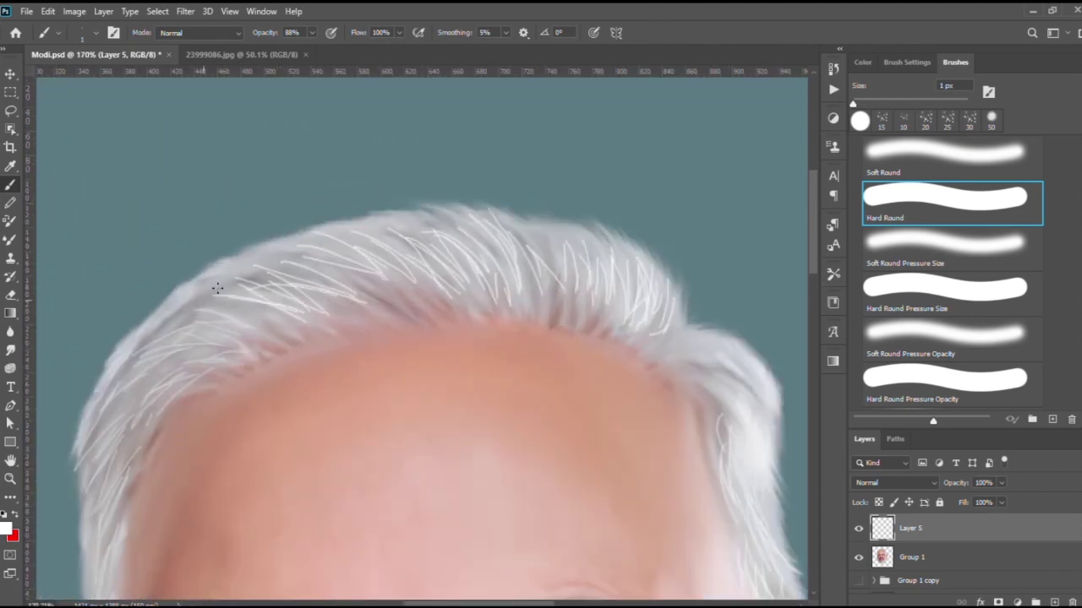
scroll(330, 229, up, 1)
mouse_move(262, 252)
mouse_down()
mouse_move(374, 227)
mouse_move(517, 236)
mouse_up()
drag(476, 202, 575, 241)
scroll(397, 260, up, 1)
drag(306, 274, 209, 336)
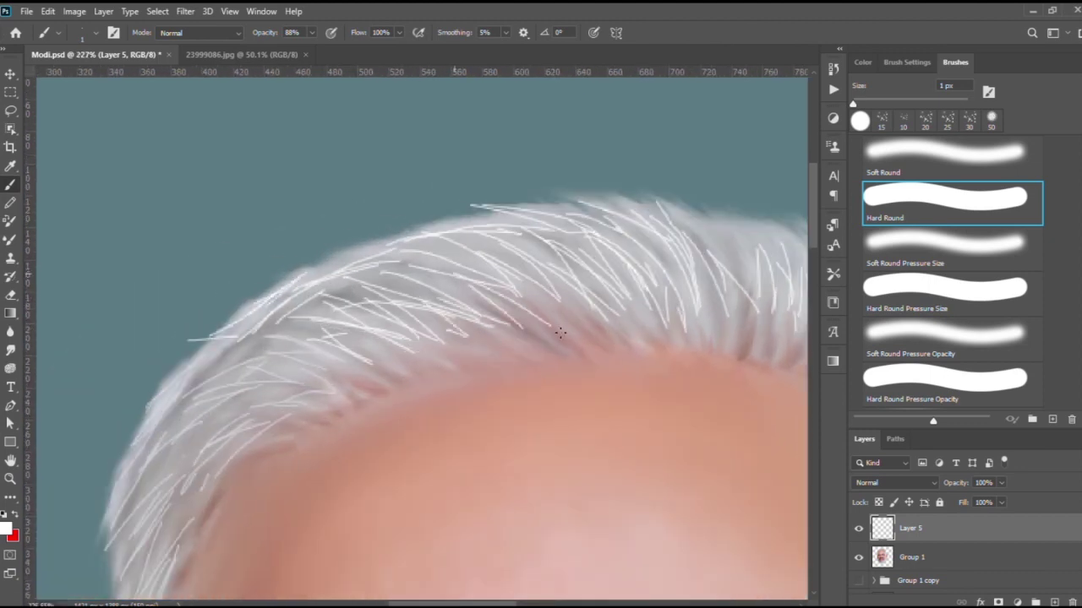
scroll(507, 287, down, 6)
scroll(419, 255, up, 5)
Paint fine strands near the right part of the hairline.
drag(541, 289, 522, 226)
mouse_move(498, 296)
mouse_down()
mouse_move(480, 235)
mouse_move(507, 323)
mouse_up()
scroll(523, 279, down, 5)
scroll(524, 279, up, 5)
drag(485, 254, 541, 348)
drag(515, 269, 592, 334)
scroll(448, 246, up, 2)
mouse_move(484, 262)
mouse_down()
mouse_move(567, 309)
mouse_move(584, 245)
mouse_move(557, 237)
mouse_up()
mouse_move(473, 229)
mouse_down()
mouse_move(553, 215)
mouse_move(674, 303)
mouse_up()
drag(598, 232, 700, 362)
drag(469, 205, 601, 204)
Finish strands down the right side of the hair, then select Layer 9 for the neck.
drag(482, 271, 583, 418)
drag(536, 376, 591, 477)
drag(658, 463, 650, 368)
scroll(653, 458, down, 2)
mouse_move(622, 507)
mouse_down()
mouse_move(613, 429)
mouse_move(585, 415)
mouse_up()
scroll(601, 387, down, 2)
scroll(591, 384, down, 3)
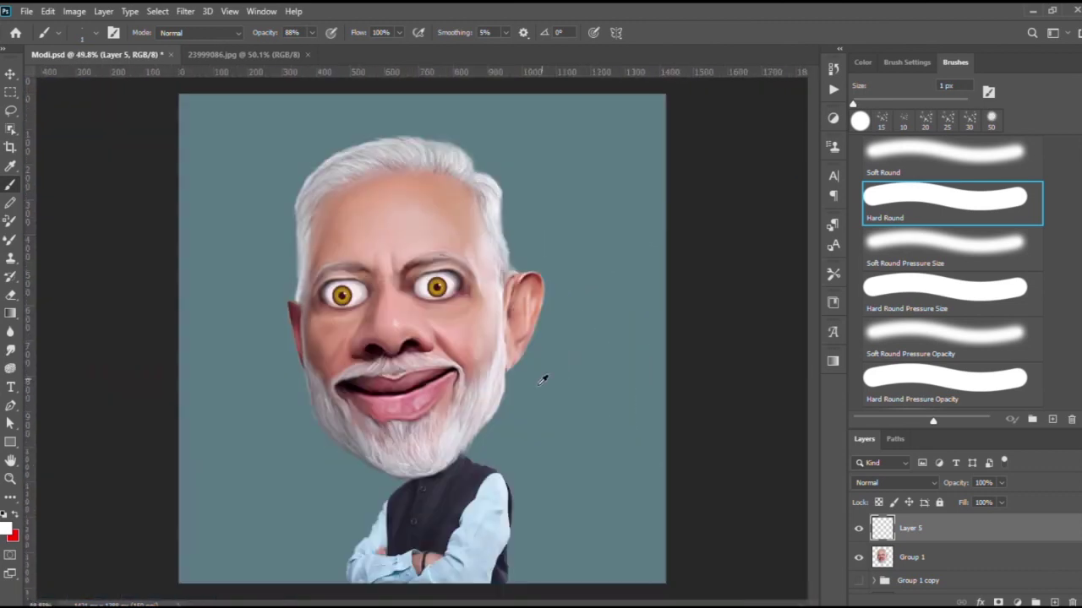
scroll(502, 247, up, 7)
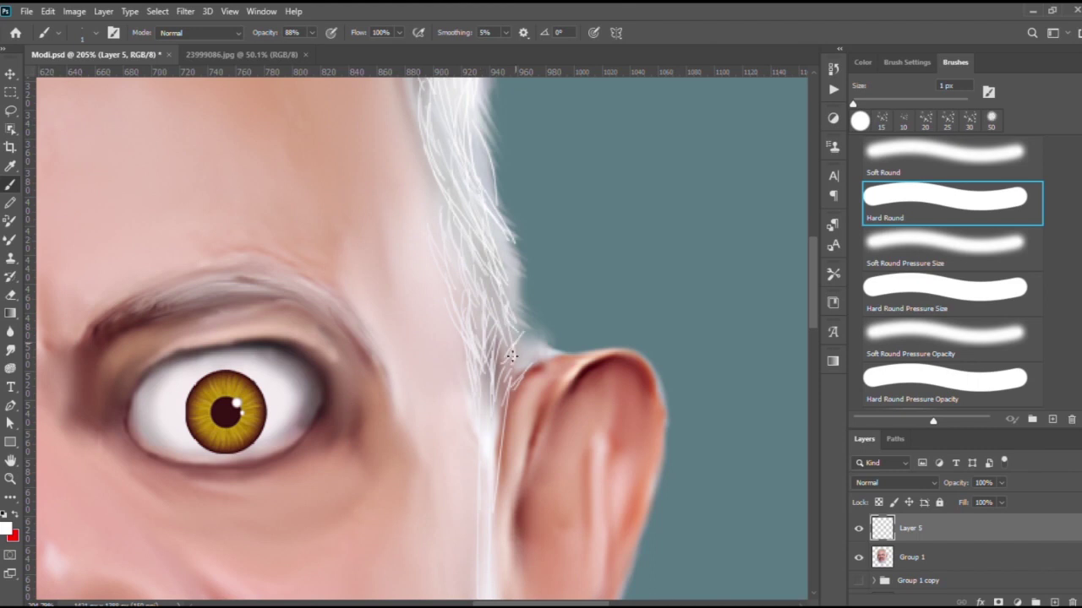
scroll(520, 370, down, 3)
scroll(507, 380, down, 2)
scroll(397, 524, up, 5)
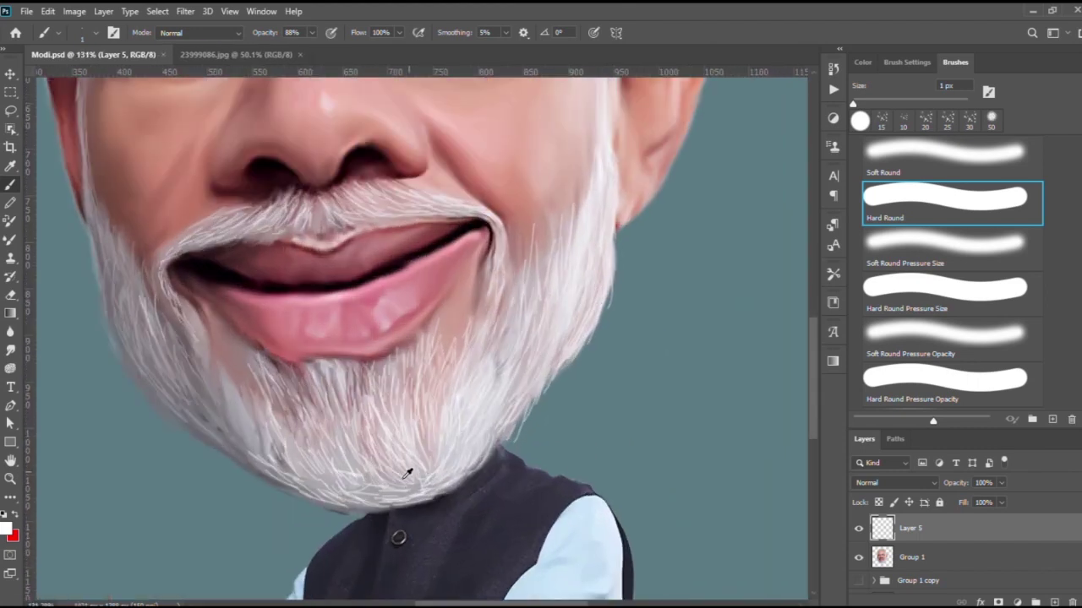
scroll(437, 463, up, 2)
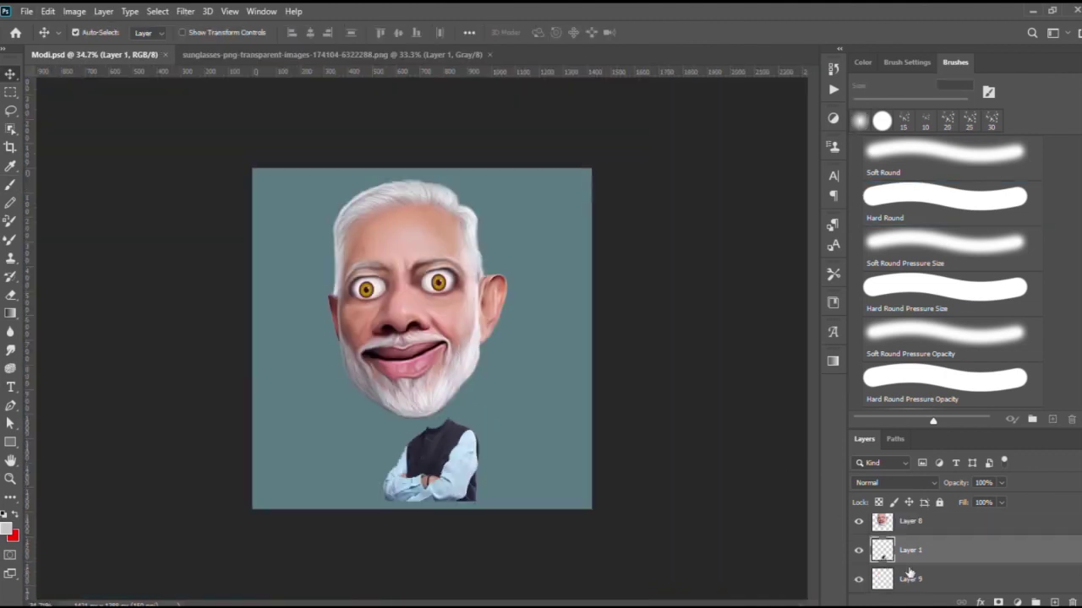
click(910, 579)
scroll(456, 423, up, 2)
Paint a skin-tone neck below the chin with a 40 px soft brush, shading its left side darker.
key(b)
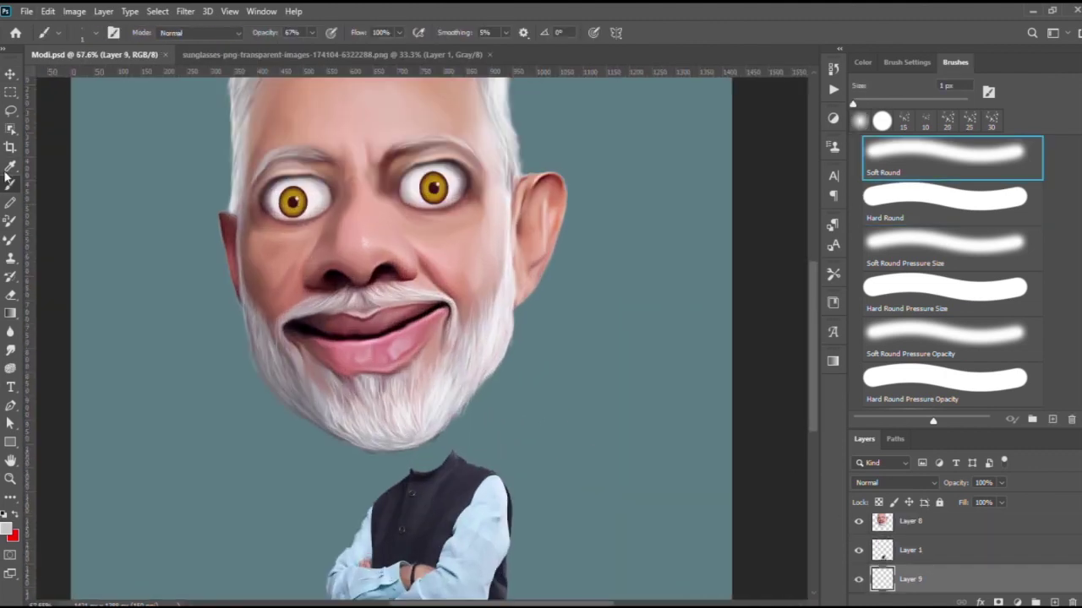
key(bracketright)
drag(415, 407, 432, 420)
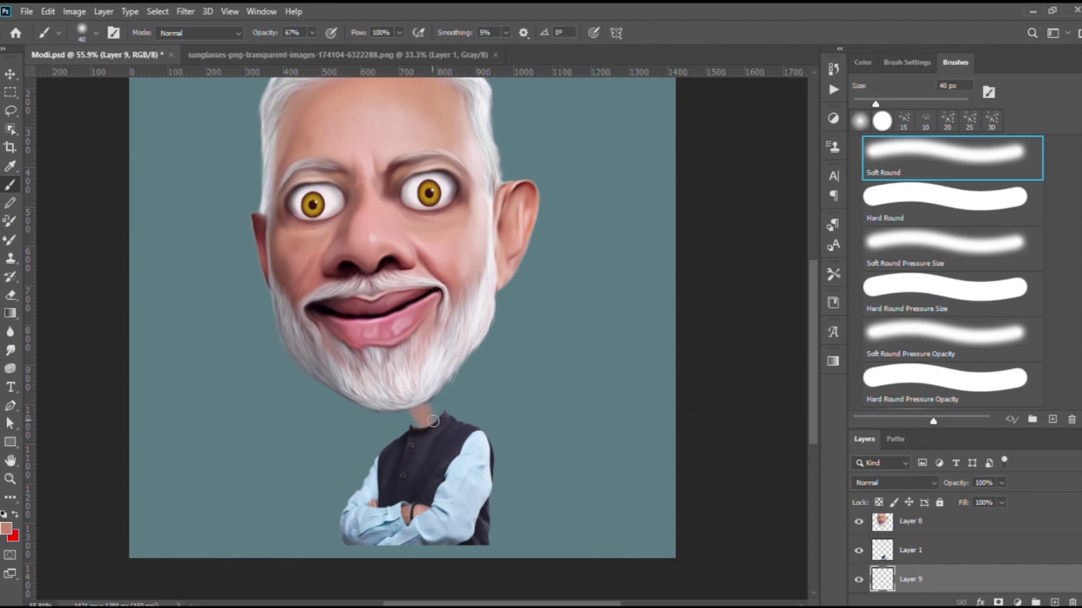
scroll(427, 430, up, 3)
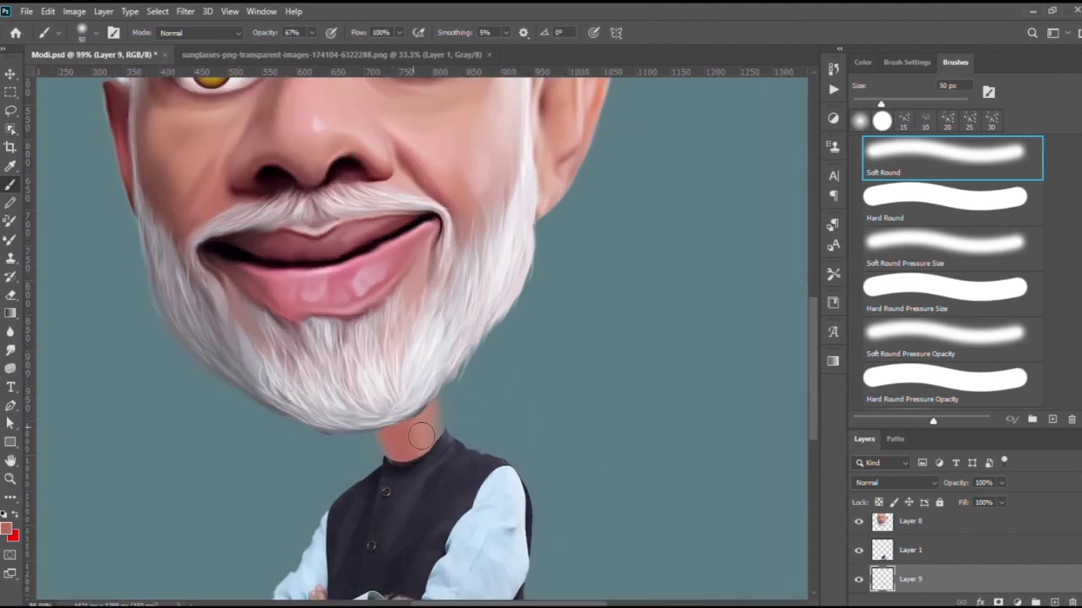
drag(409, 419, 389, 454)
scroll(427, 414, up, 2)
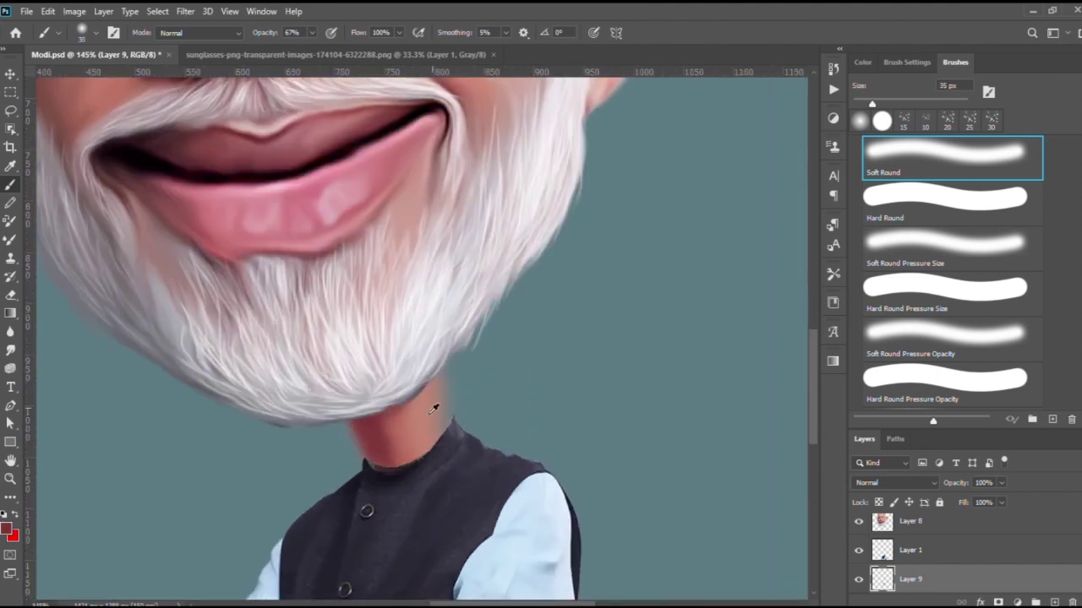
drag(411, 409, 402, 456)
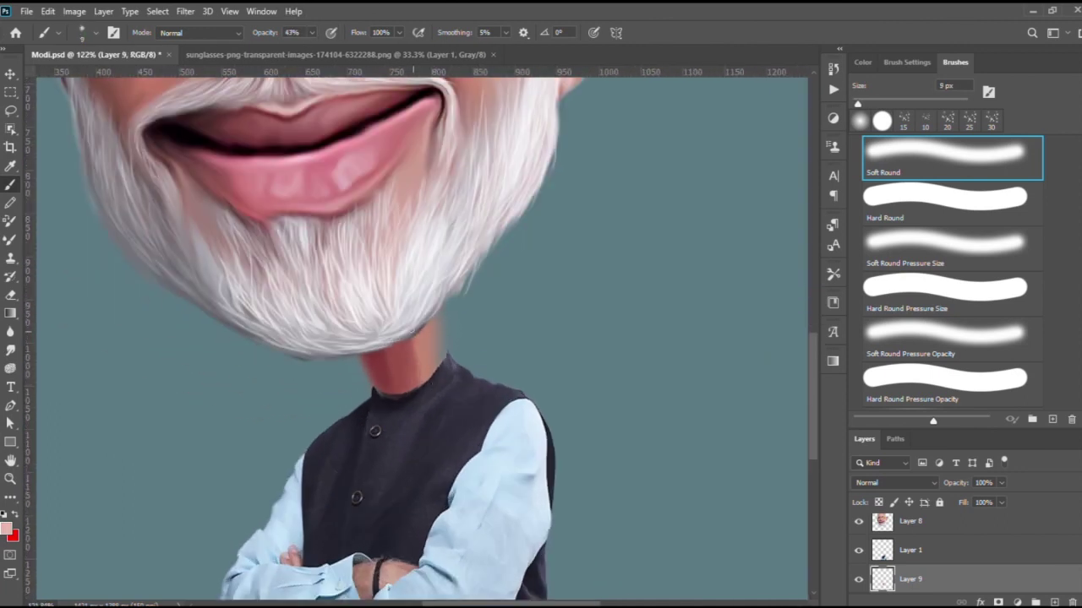
Lighten the neck just below the chin and lightly repaint it, then drop the brush to 20 px.
drag(418, 334, 431, 382)
scroll(427, 355, down, 3)
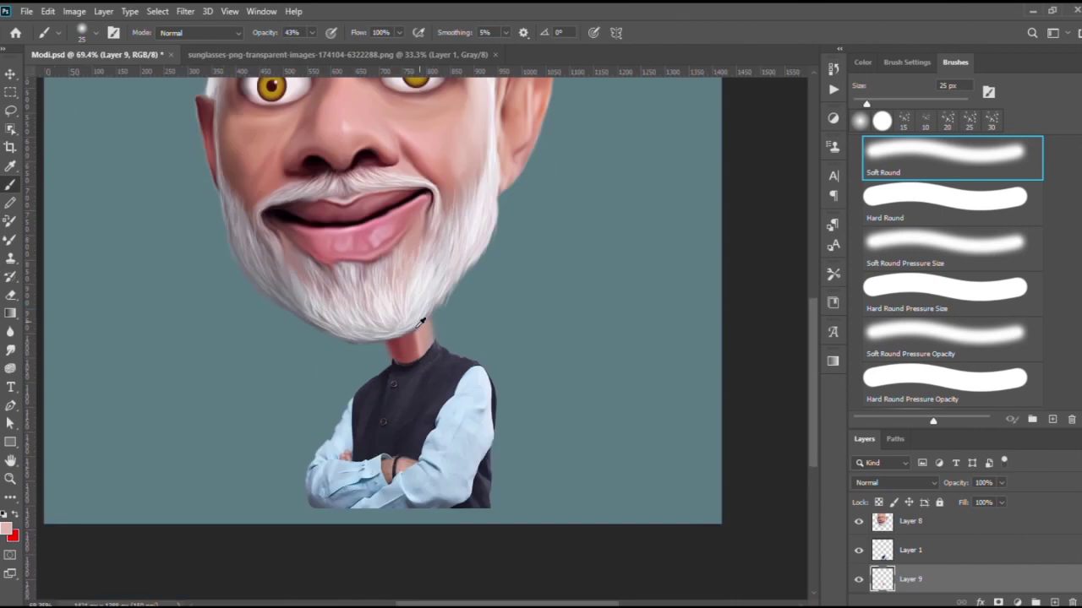
scroll(439, 423, up, 4)
scroll(277, 243, down, 2)
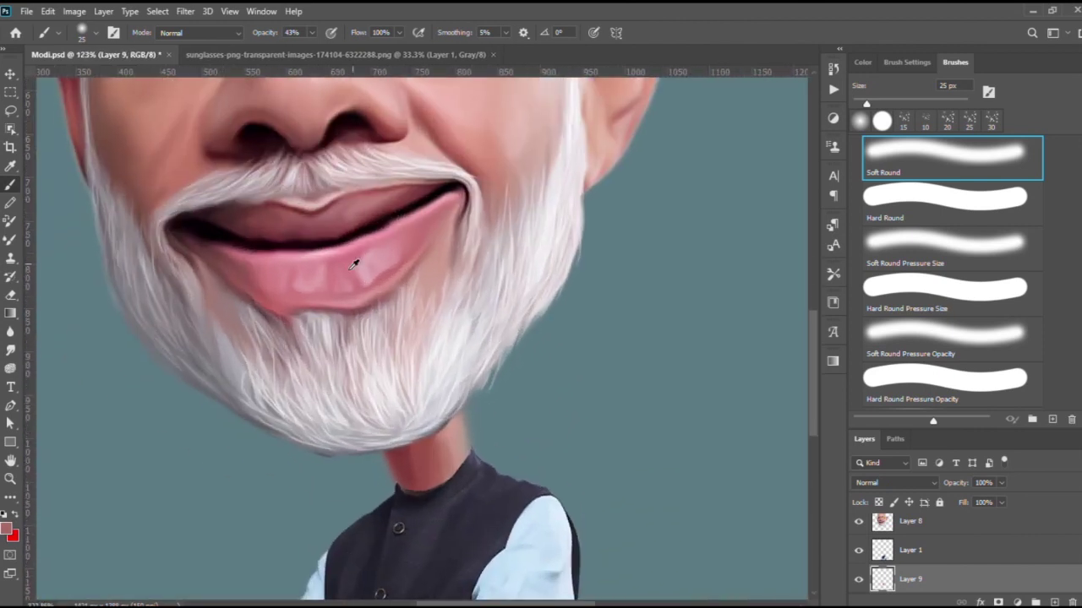
scroll(410, 423, up, 1)
drag(397, 397, 414, 427)
scroll(411, 423, down, 3)
key(bracketleft)
scroll(457, 433, up, 5)
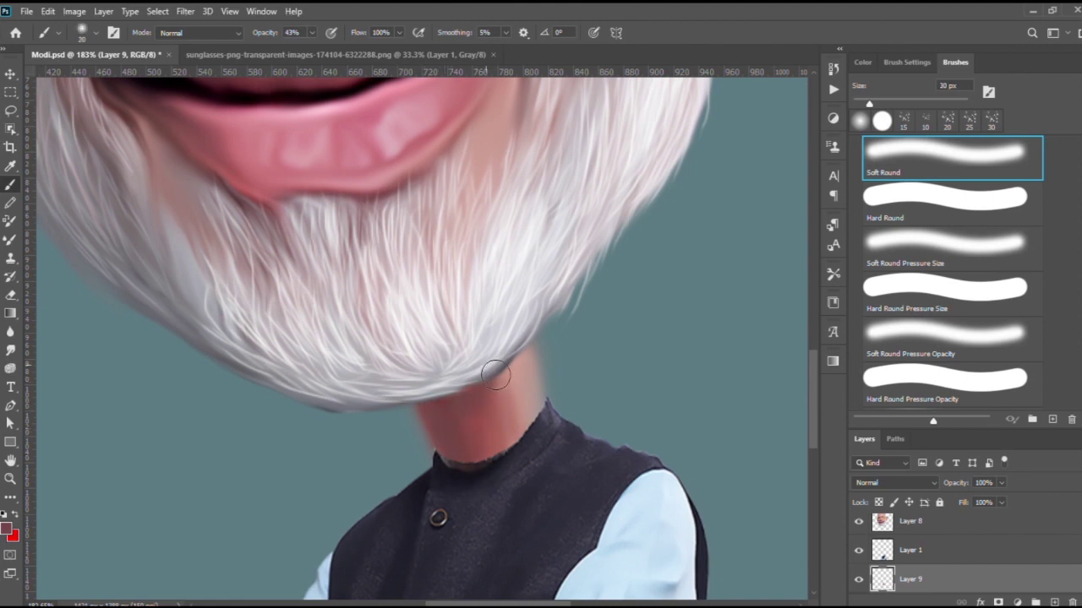
scroll(495, 374, down, 4)
scroll(452, 467, up, 1)
Paint skin tone along the right edge of the neck up toward the beard.
key(v)
scroll(452, 467, up, 2)
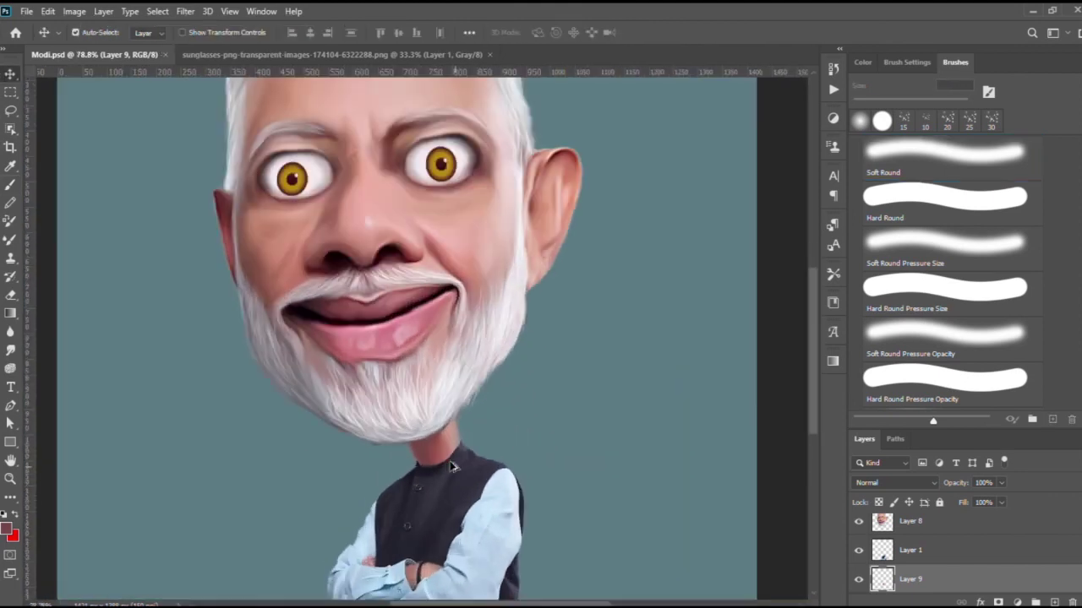
scroll(452, 468, up, 2)
key(b)
scroll(452, 440, up, 2)
drag(463, 381, 470, 338)
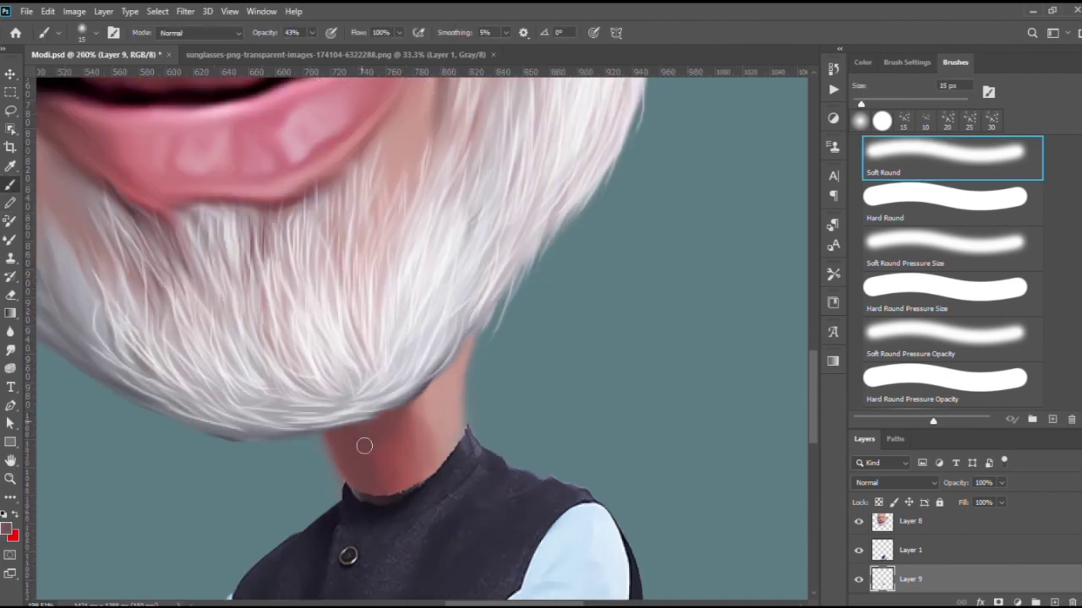
scroll(442, 381, down, 1)
scroll(430, 164, down, 1)
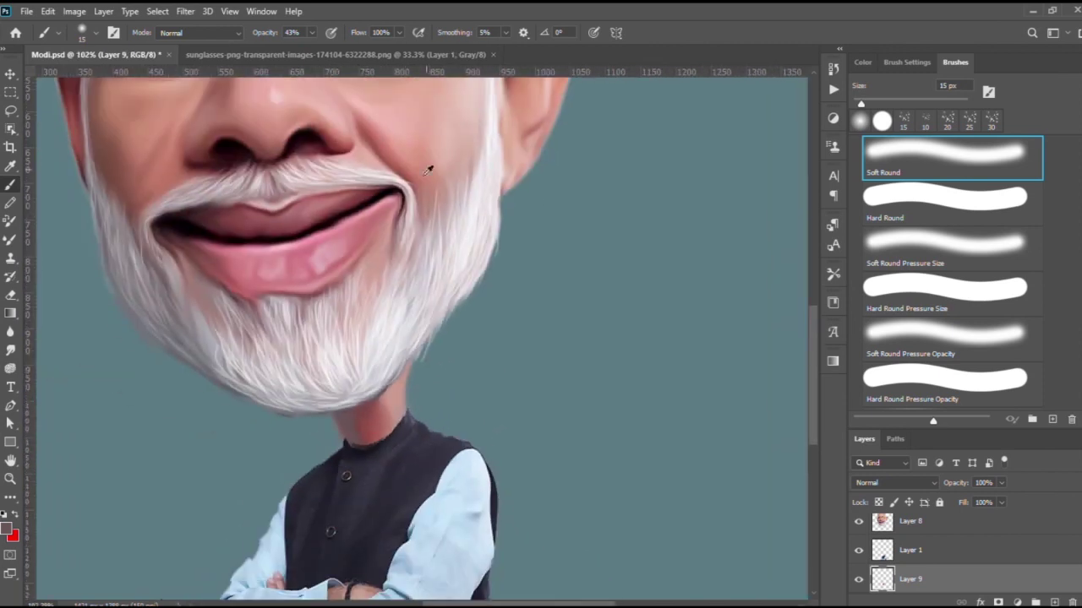
scroll(410, 386, up, 2)
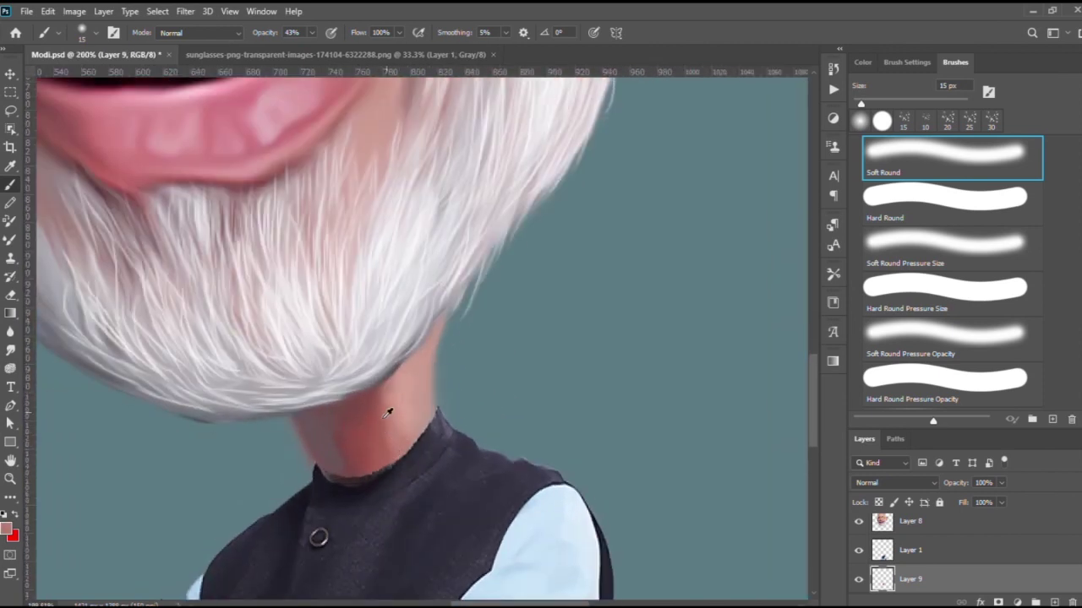
scroll(449, 355, down, 5)
scroll(479, 368, up, 1)
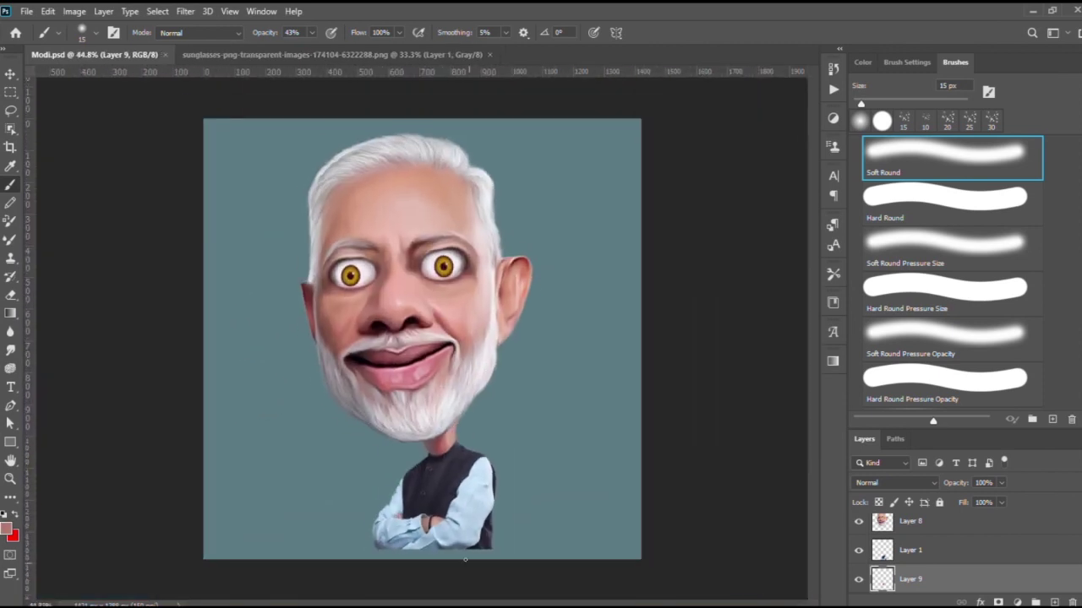
scroll(502, 494, up, 3)
Set up the Smudge tool on Layer 1 with the Skin smooth brush 1 preset at 34% strength, 50 px.
click(10, 349)
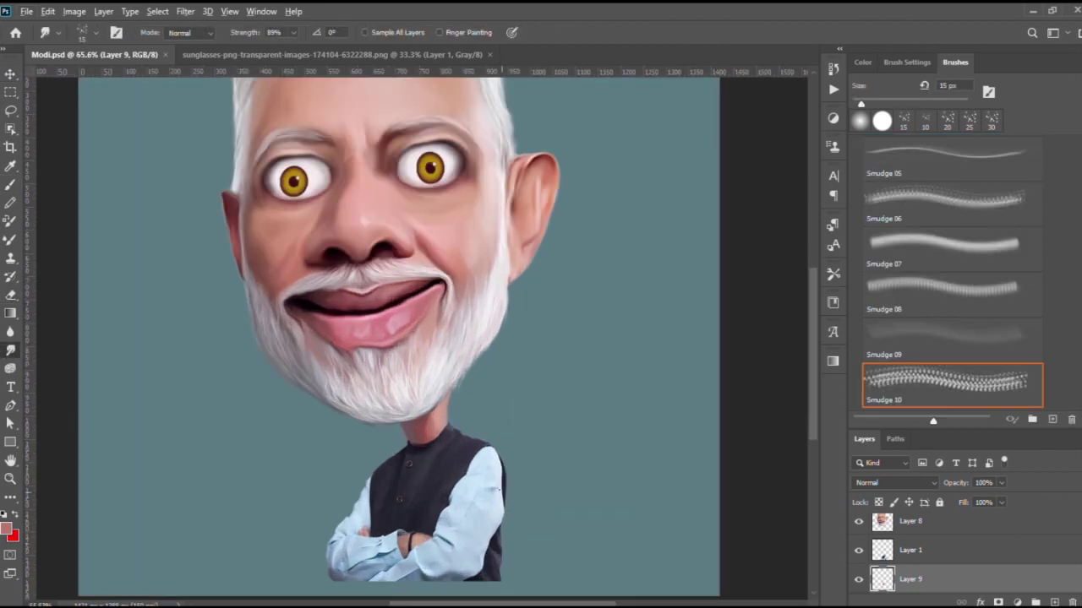
scroll(471, 490, up, 3)
ctrl+click(470, 490)
scroll(471, 491, up, 2)
key(bracketright)
key(bracketright)
key(bracketright)
scroll(947, 270, down, 3)
scroll(947, 270, down, 3)
scroll(946, 270, down, 3)
scroll(946, 271, up, 5)
click(859, 317)
click(930, 376)
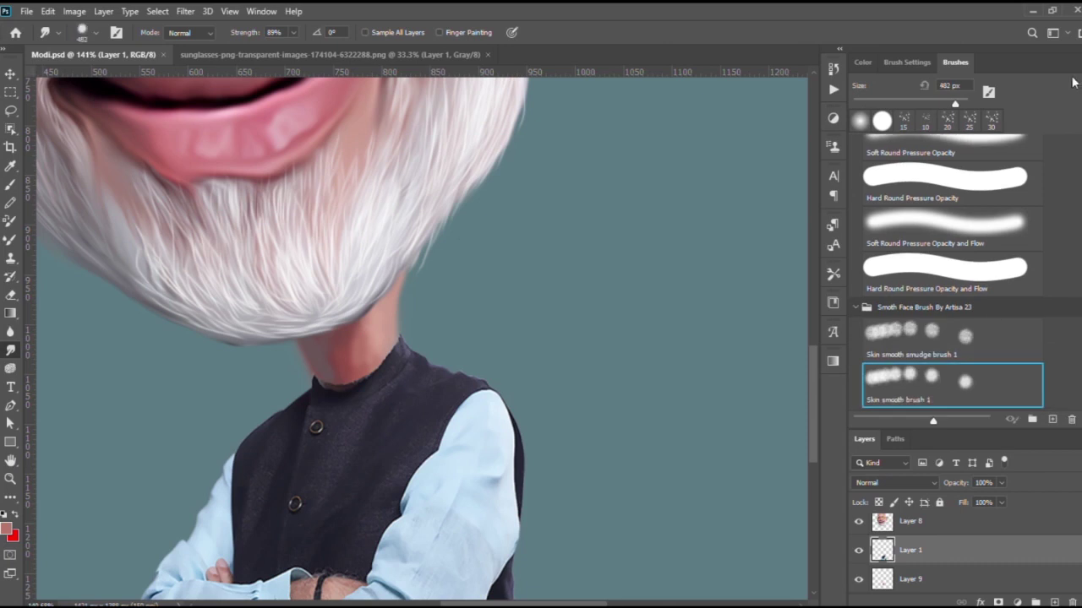
scroll(507, 326, down, 2)
scroll(524, 456, down, 1)
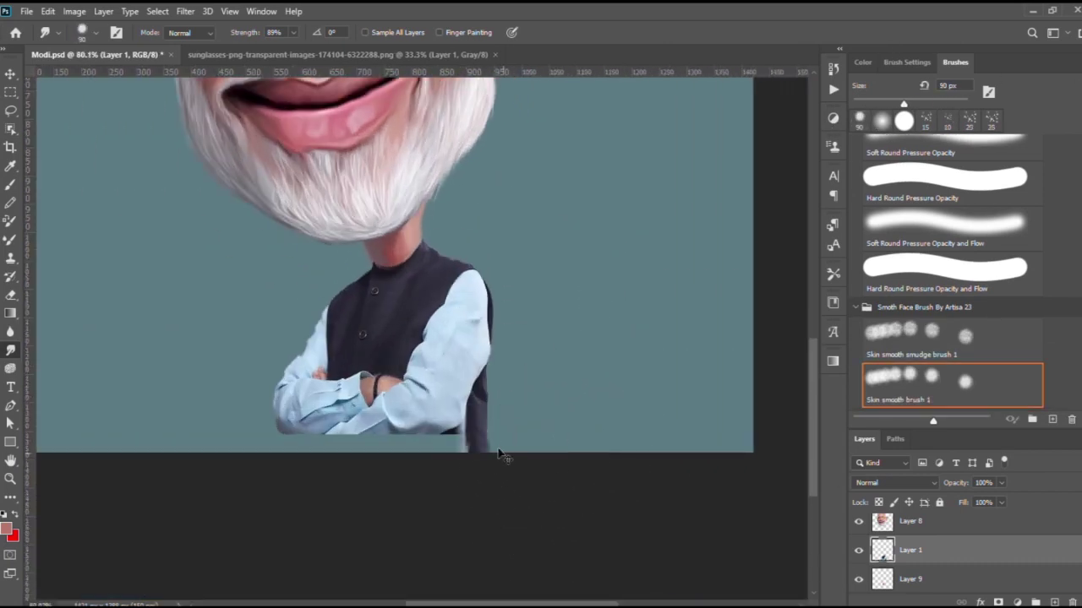
drag(293, 32, 278, 57)
scroll(496, 457, up, 1)
key(bracketleft)
key(bracketleft)
key(bracketleft)
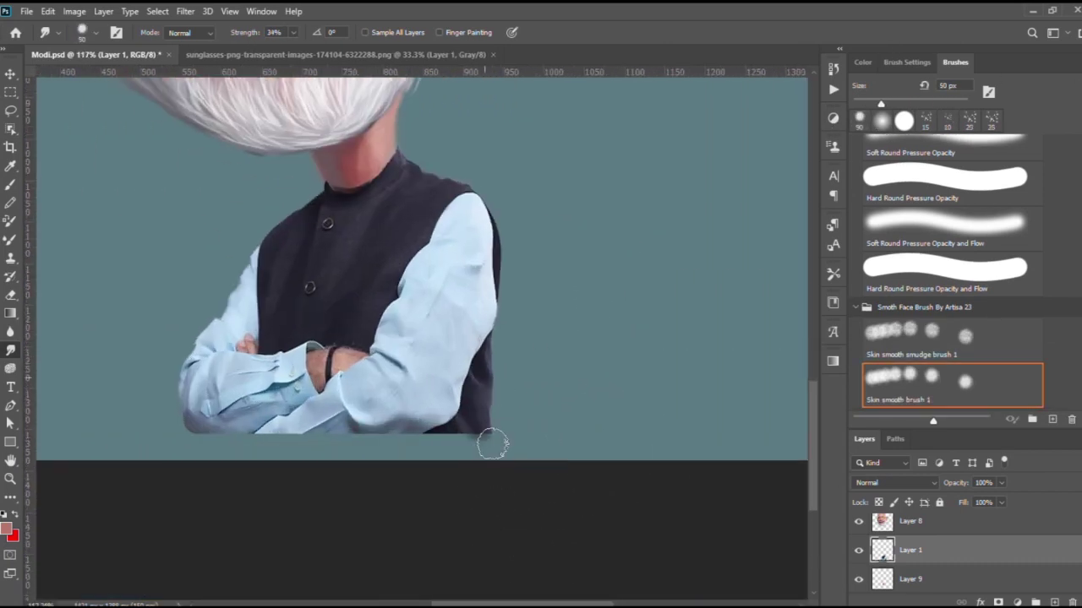
Smudge the vest's bottom edge, the sleeve creases and the sleeve's lower edge.
drag(489, 426, 493, 448)
scroll(409, 275, up, 1)
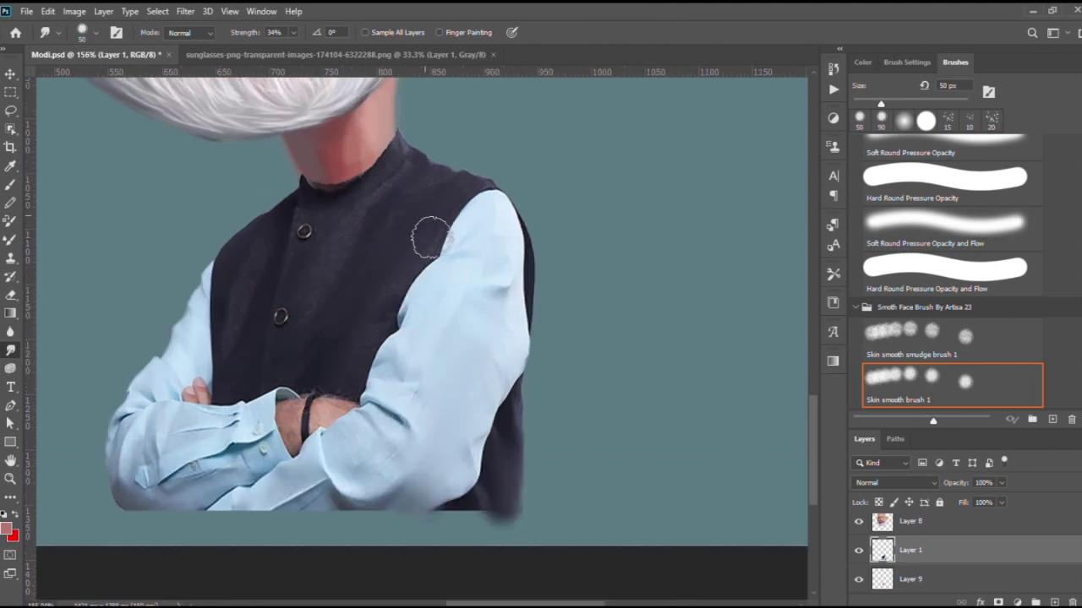
drag(409, 275, 412, 414)
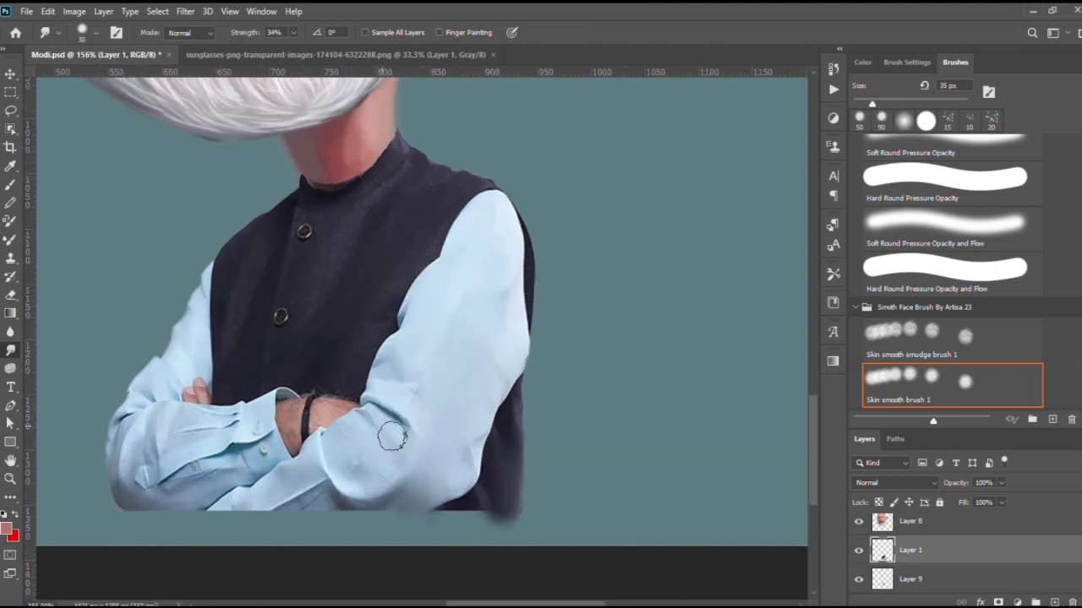
key(bracketleft)
key(bracketleft)
key(bracketleft)
Smudge the sleeve's ragged lower-left and lower edges smooth at around 30 px.
key(bracketleft)
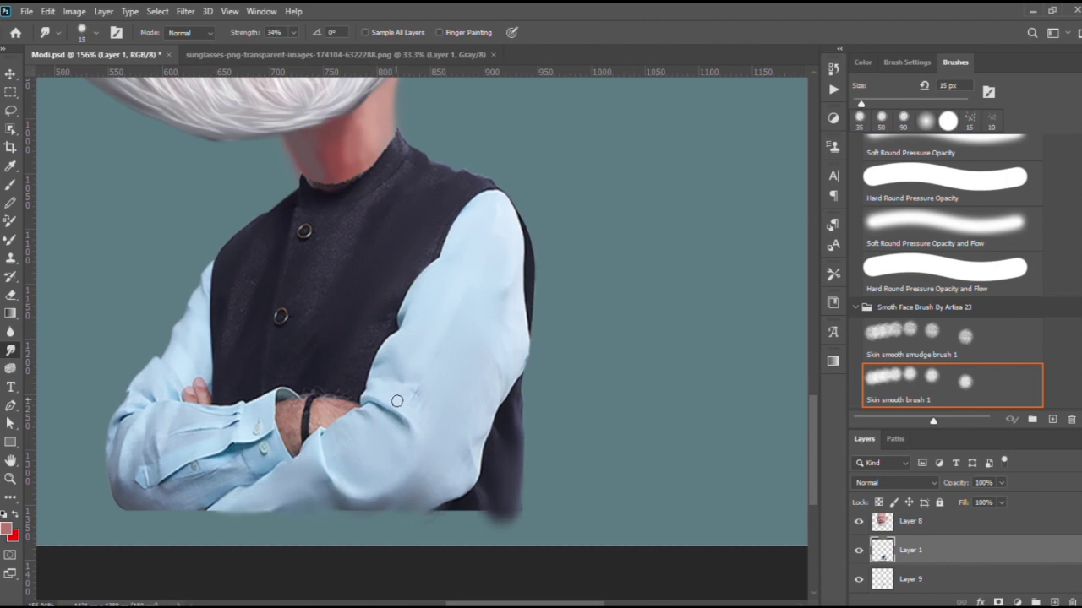
scroll(466, 405, up, 1)
mouse_move(550, 467)
mouse_down()
mouse_move(466, 563)
mouse_move(500, 527)
mouse_up()
key(bracketright)
key(bracketright)
key(bracketright)
scroll(499, 526, down, 1)
scroll(369, 345, up, 1)
key(bracketleft)
key(bracketleft)
key(bracketleft)
scroll(246, 476, up, 1)
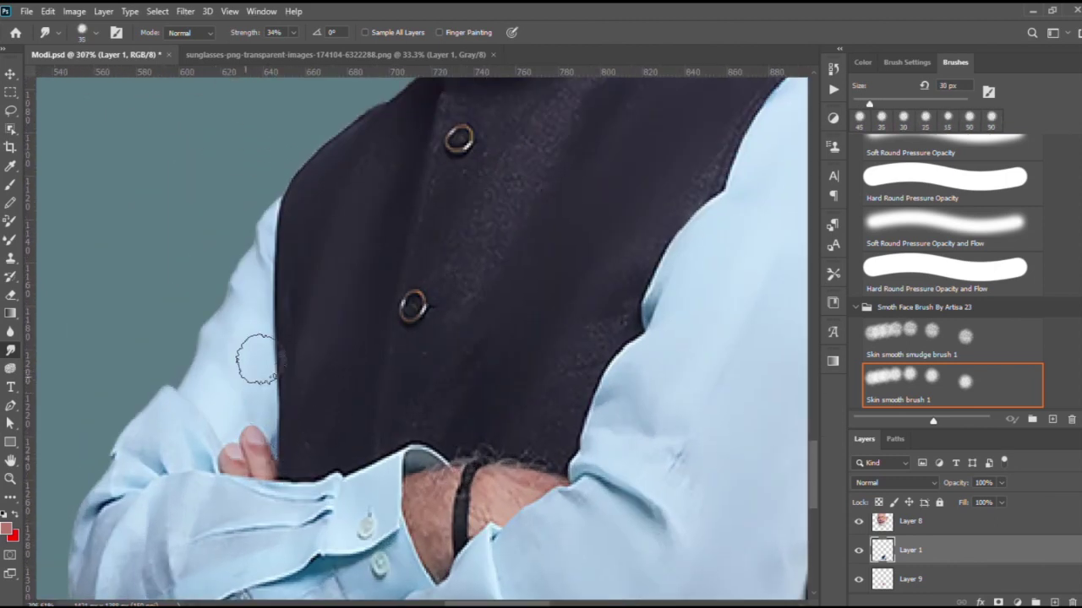
scroll(396, 287, down, 1)
scroll(376, 312, down, 1)
scroll(292, 419, up, 1)
drag(228, 406, 236, 473)
key(bracketright)
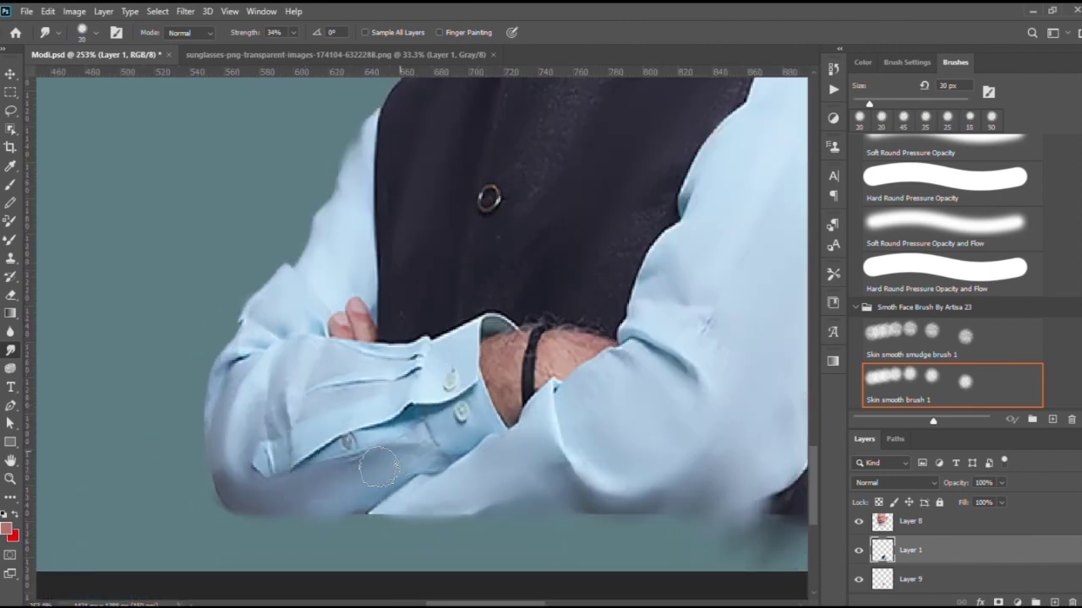
drag(326, 514, 338, 538)
key(bracketleft)
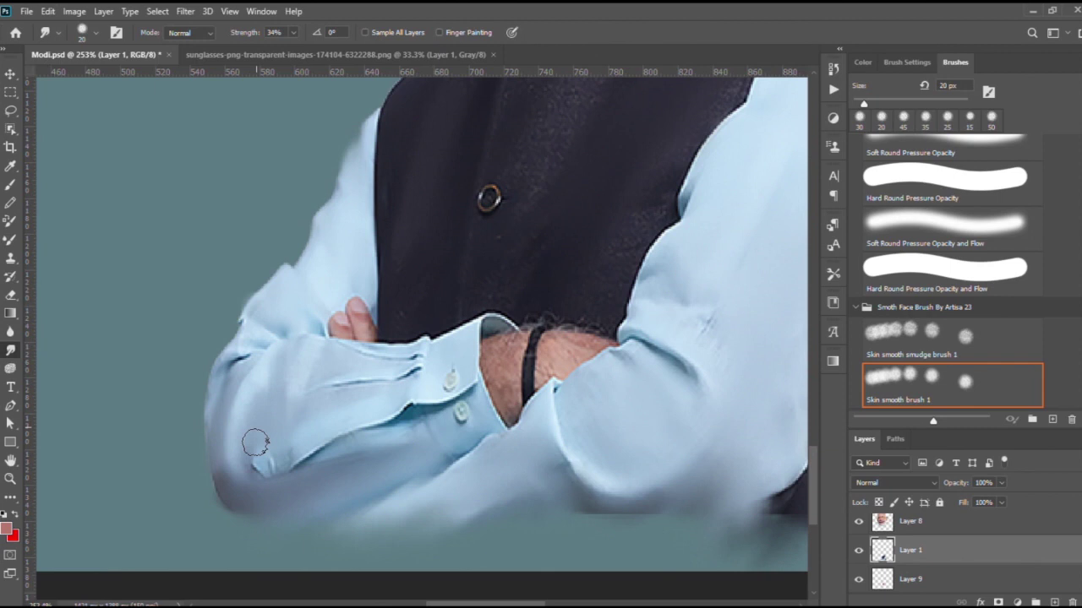
Smooth the sharp sleeve creases near the cuff and the skin texture on the wrist with a 15 px brush.
drag(338, 386, 462, 374)
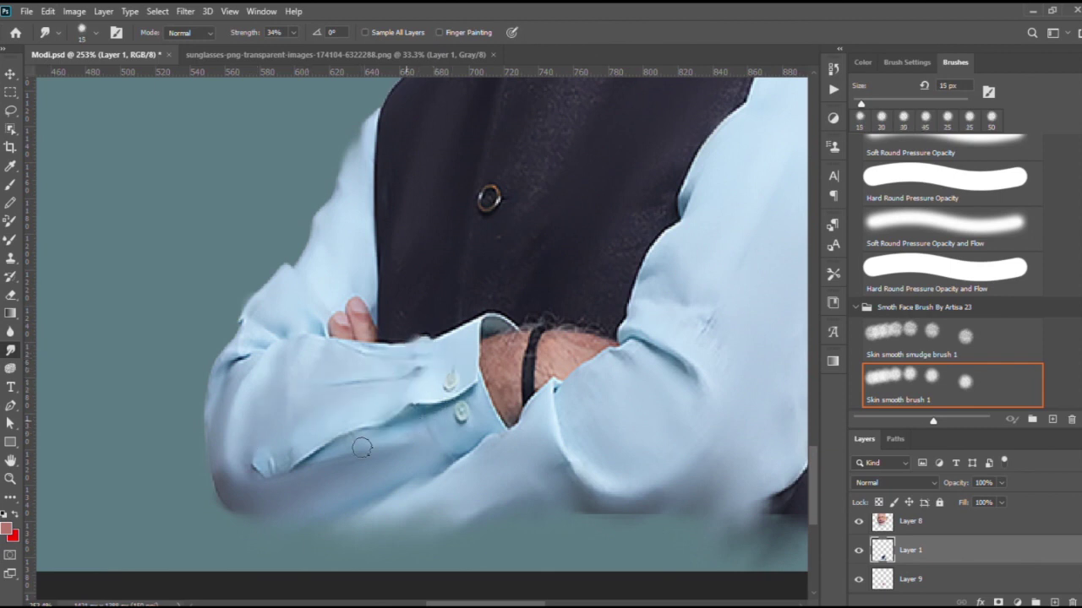
scroll(511, 376, up, 3)
scroll(534, 397, up, 1)
key(bracketleft)
key(bracketleft)
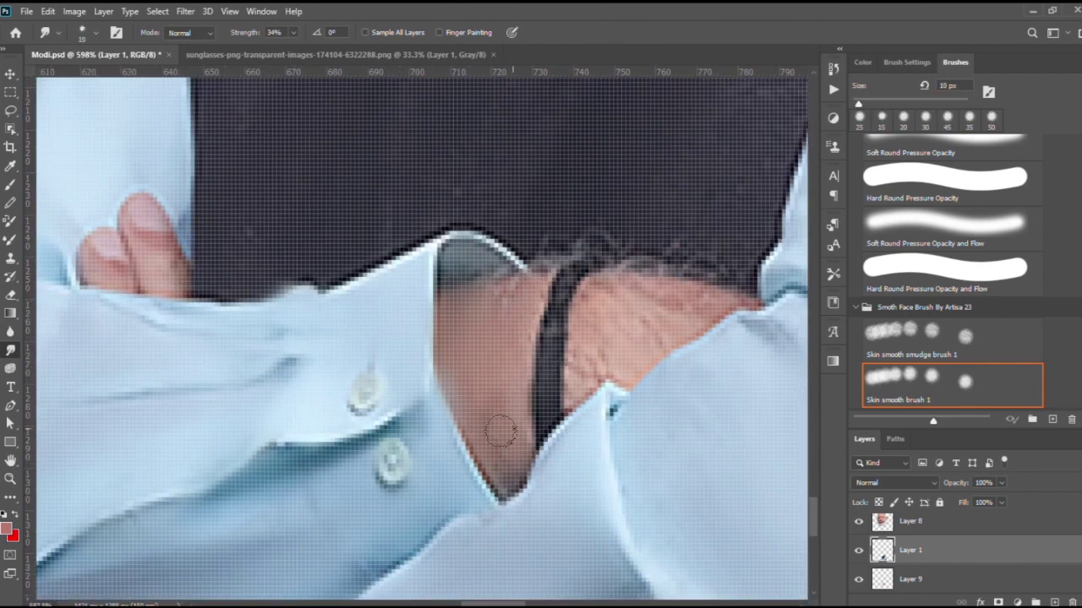
drag(693, 323, 589, 394)
key(bracketleft)
key(bracketleft)
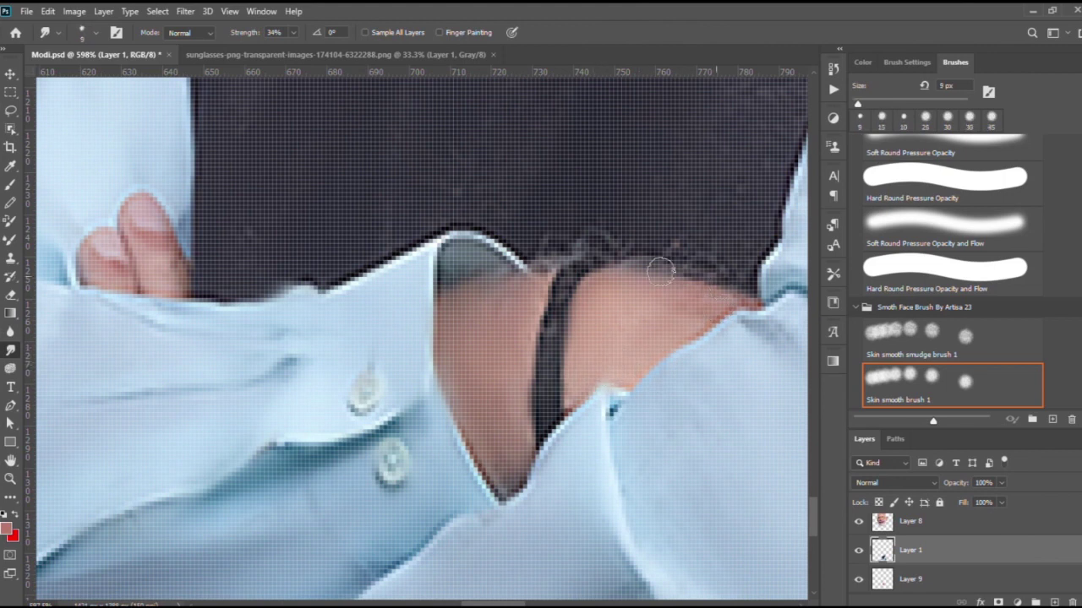
scroll(363, 325, down, 5)
scroll(364, 325, down, 1)
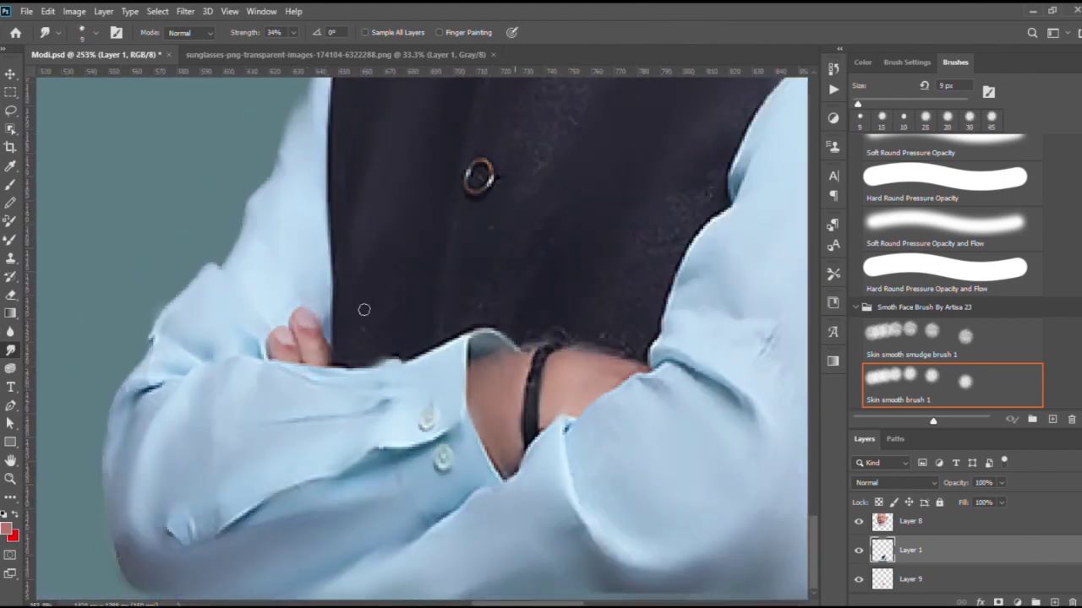
scroll(248, 328, up, 5)
scroll(249, 327, down, 3)
scroll(248, 328, down, 2)
key(bracketright)
key(bracketright)
key(bracketright)
scroll(459, 394, up, 4)
Smudge along the vest's collar and shoulder outline with a 35 px brush.
scroll(469, 402, down, 2)
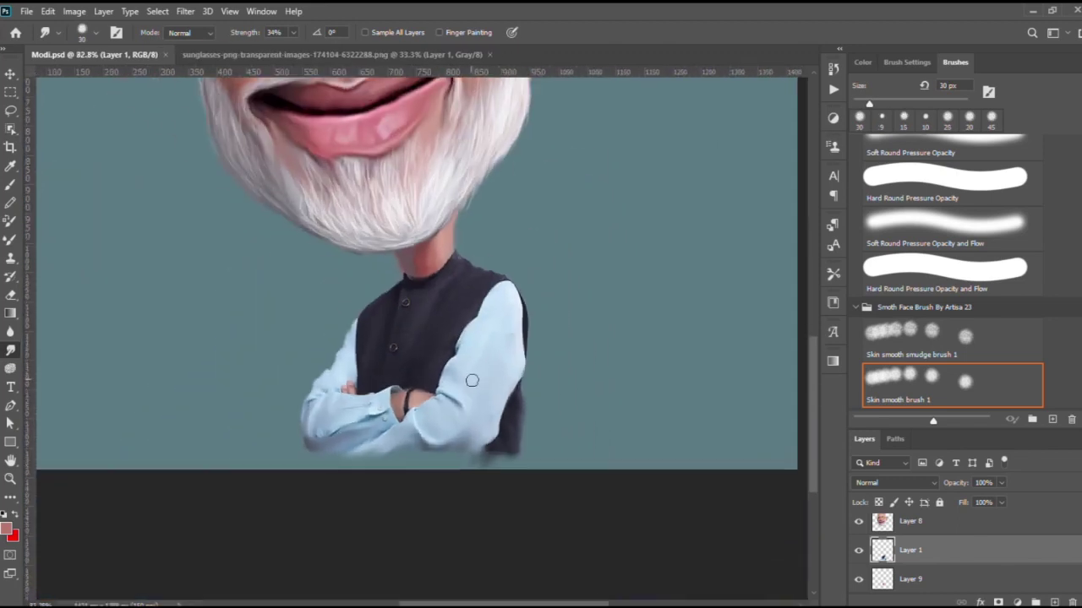
scroll(469, 401, down, 3)
scroll(457, 398, up, 5)
scroll(452, 399, up, 3)
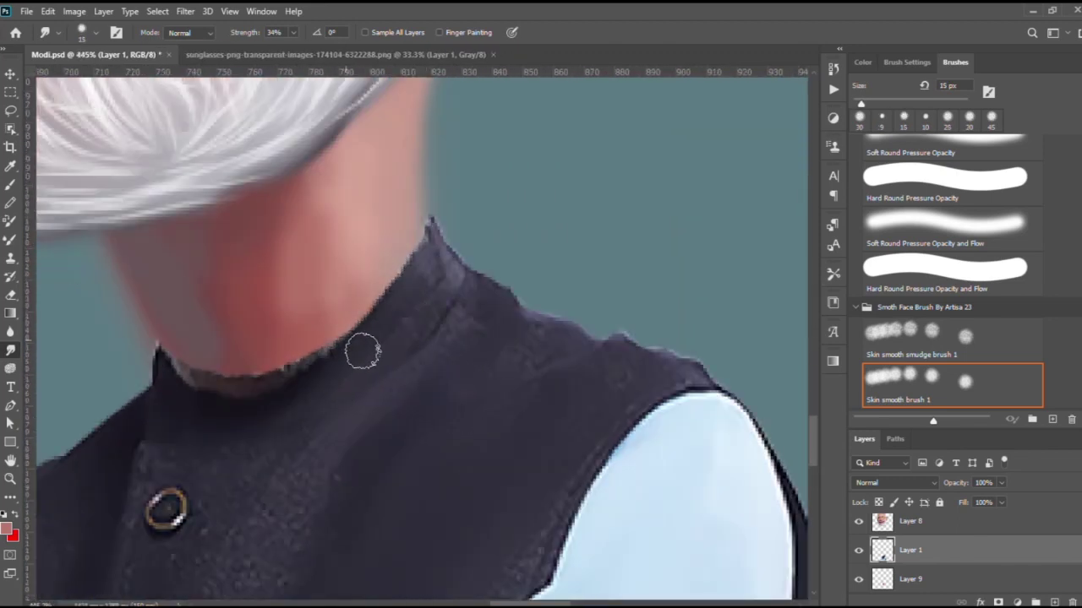
scroll(338, 442, down, 2)
key(bracketright)
scroll(343, 454, down, 2)
scroll(255, 429, up, 1)
scroll(376, 436, down, 1)
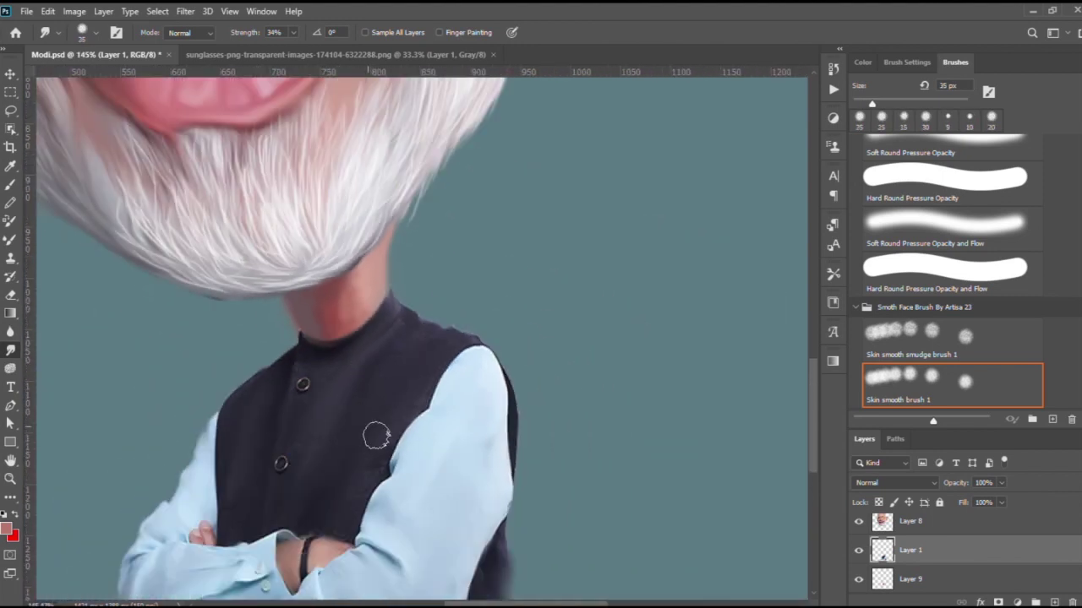
scroll(381, 457, up, 3)
Refine the vest's collar and shoulder edges with a finer 15 px smudge brush.
key(bracketleft)
key(bracketleft)
scroll(355, 464, down, 2)
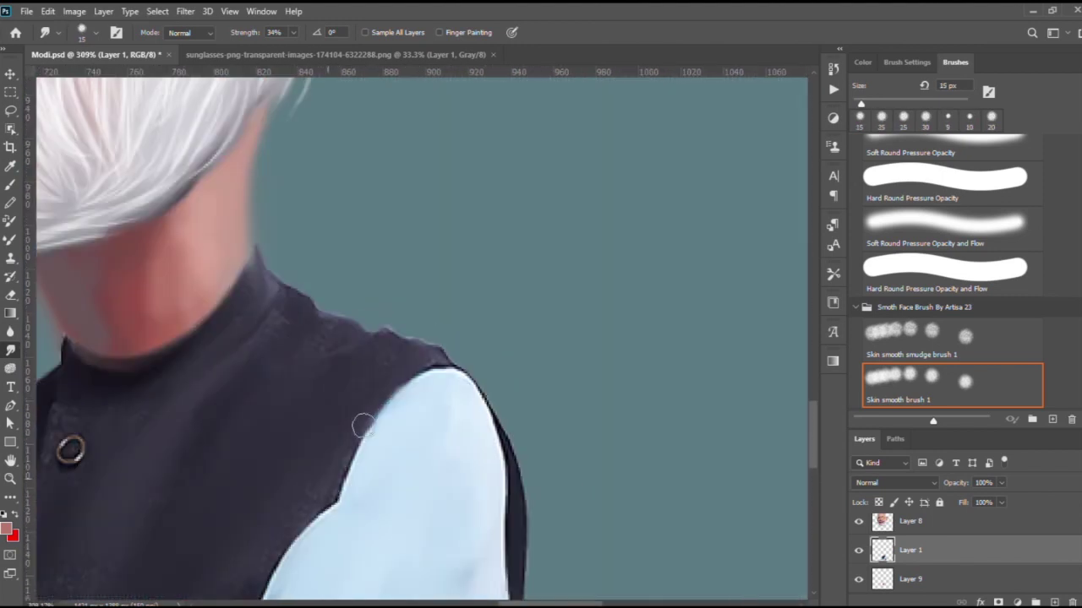
scroll(346, 465, down, 1)
scroll(364, 364, up, 3)
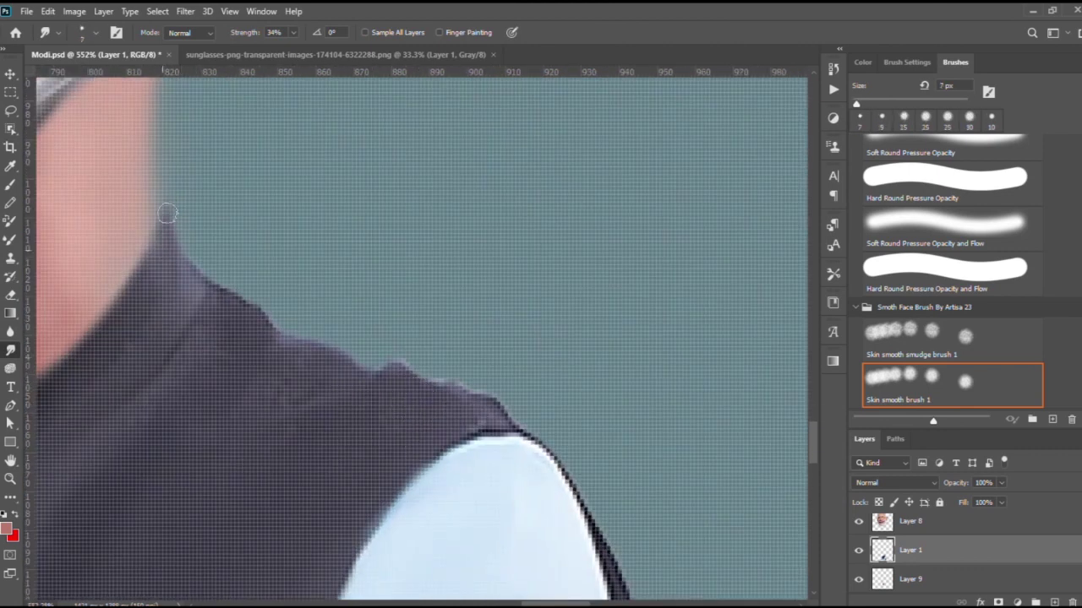
scroll(524, 430, down, 3)
key(bracketright)
key(bracketright)
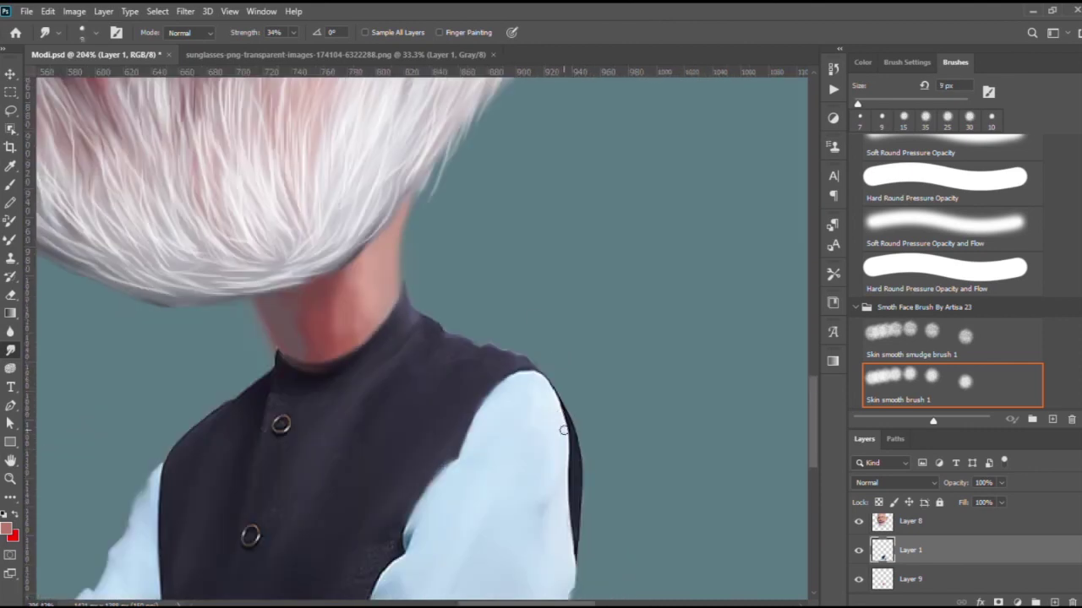
scroll(507, 355, down, 2)
scroll(490, 386, down, 3)
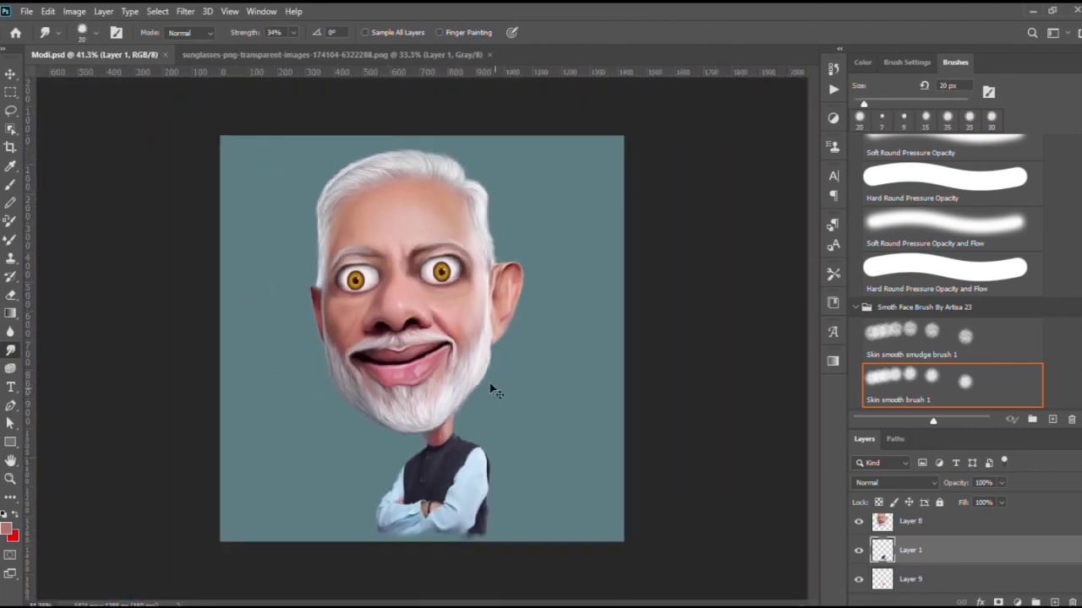
scroll(488, 422, up, 4)
Sample the vest colour and paint soft 43% opacity blue-grey highlights on its collar, shoulder and front.
key(b)
scroll(482, 385, up, 5)
alt+click(381, 284)
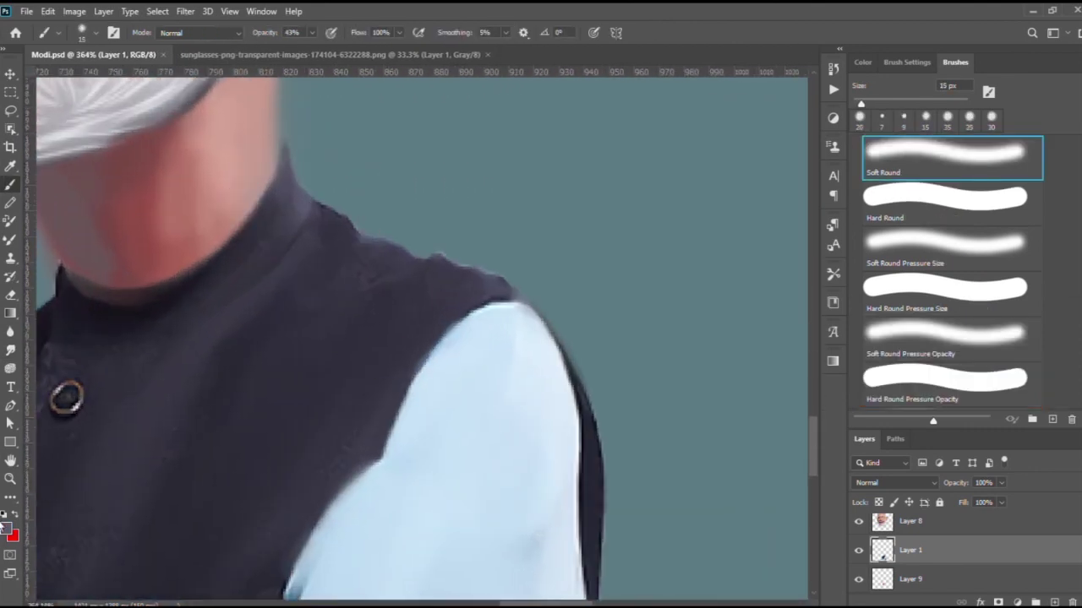
key(bracketleft)
key(bracketleft)
key(bracketleft)
scroll(371, 279, down, 2)
scroll(541, 256, up, 2)
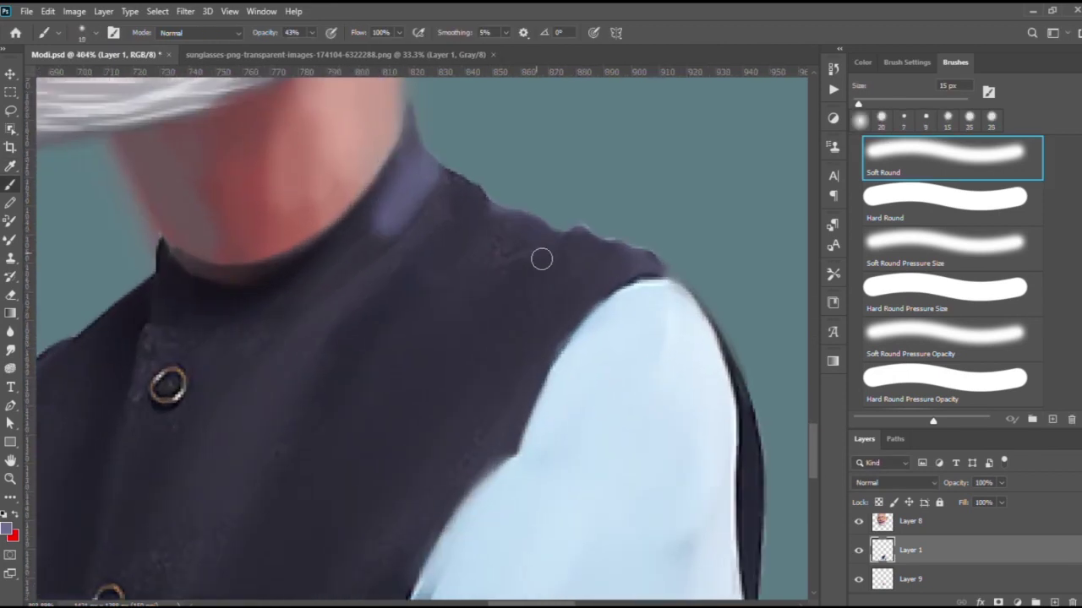
scroll(532, 237, up, 3)
scroll(452, 304, down, 3)
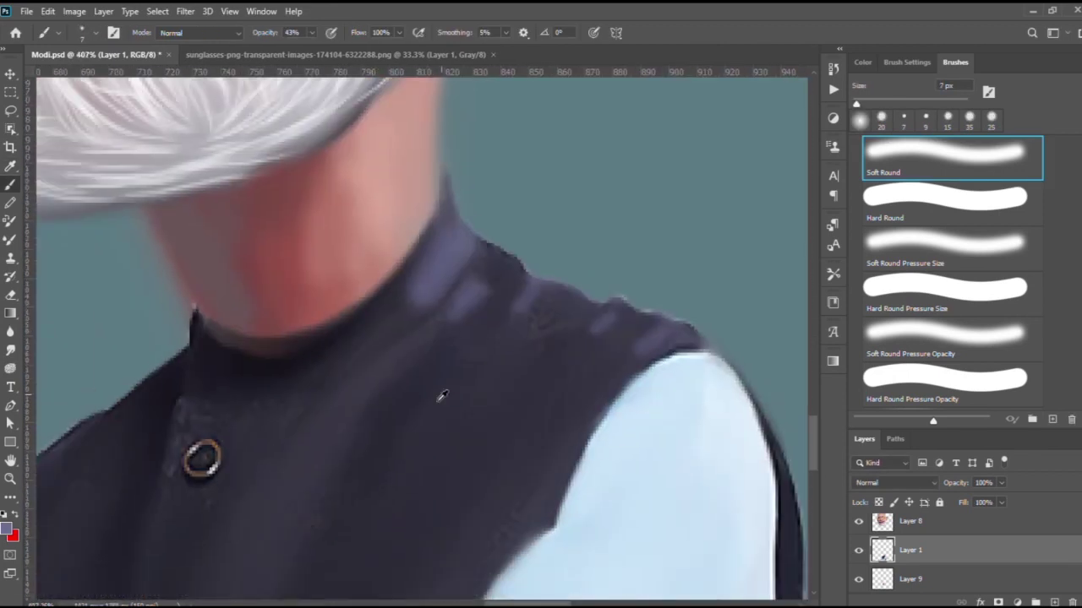
key(bracketleft)
key(bracketleft)
key(bracketleft)
scroll(457, 265, down, 2)
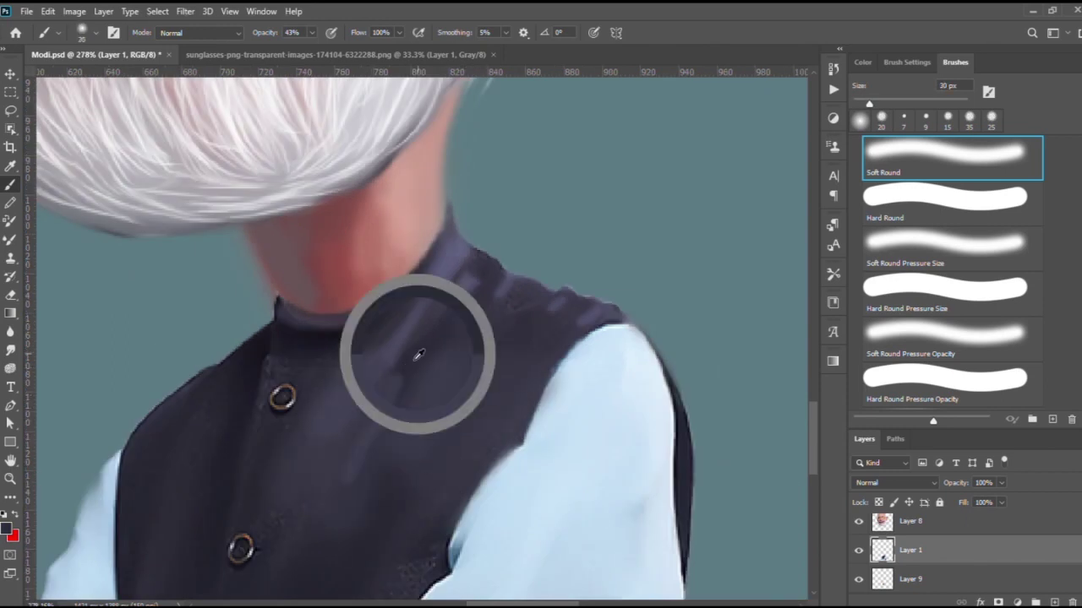
scroll(420, 436, down, 2)
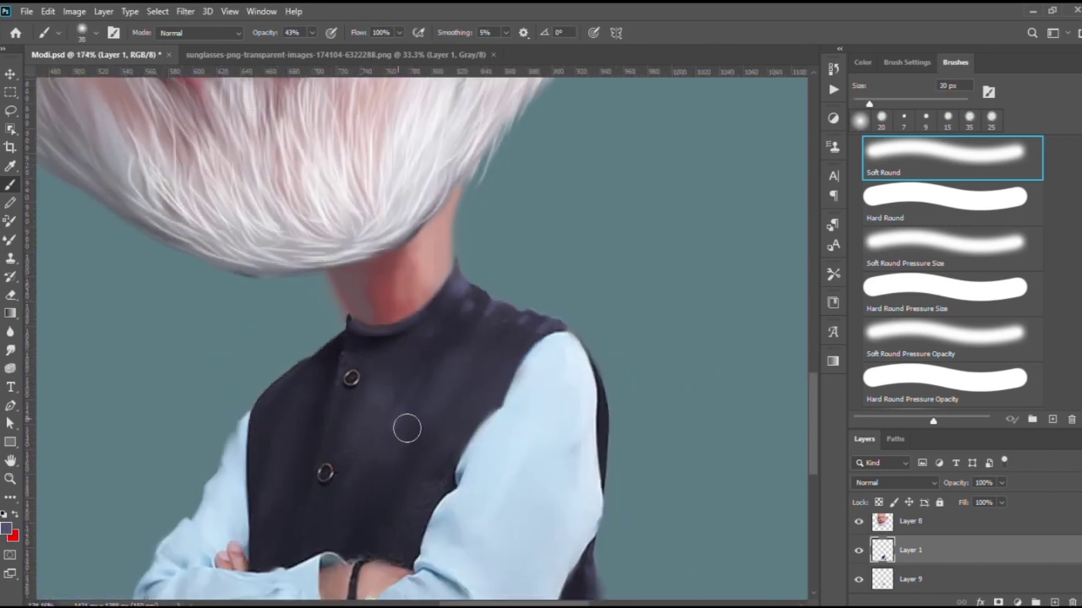
key(bracketright)
key(bracketright)
Zoom in on the vest collar and shrink the brush to 5 px.
scroll(412, 447, up, 2)
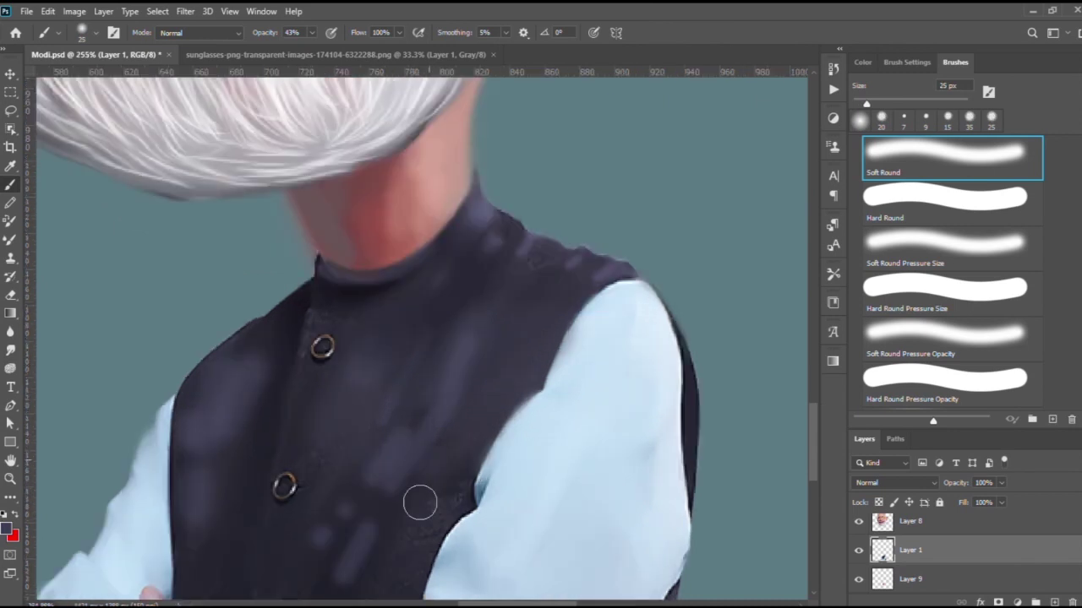
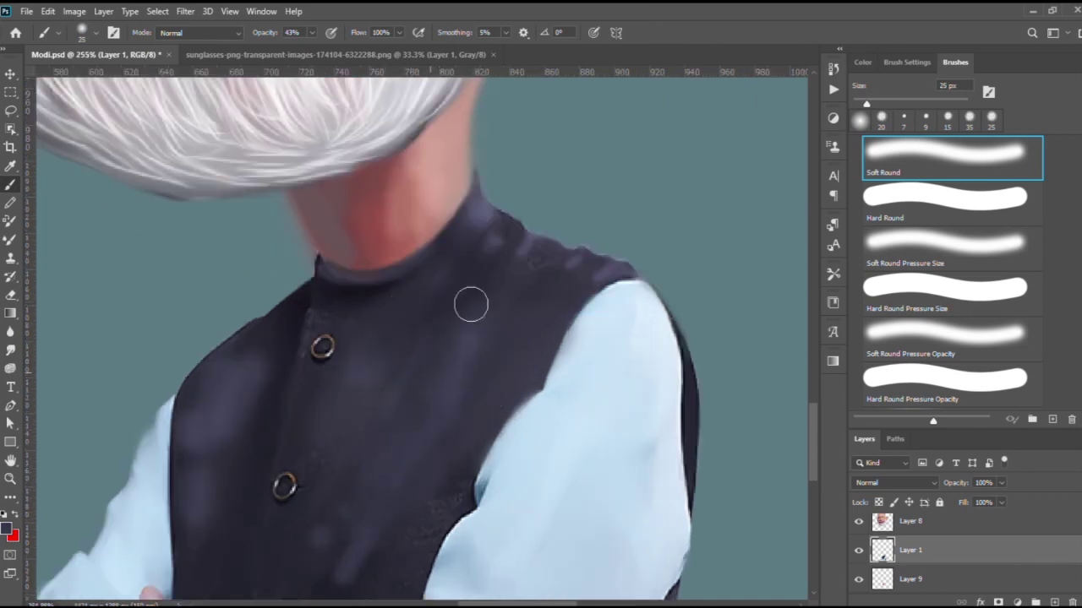
Zoom in on the vest collar and shrink the brush to 5 px.
scroll(471, 305, up, 1)
scroll(477, 279, up, 1)
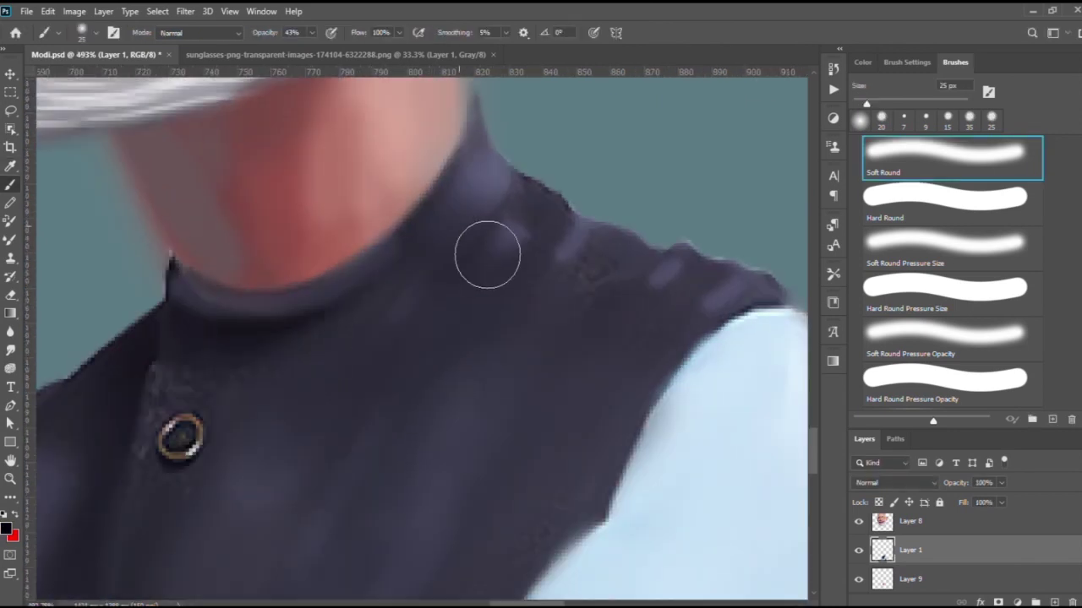
key(bracketleft)
key(bracketleft)
key(bracketleft)
scroll(403, 259, down, 2)
scroll(426, 262, down, 3)
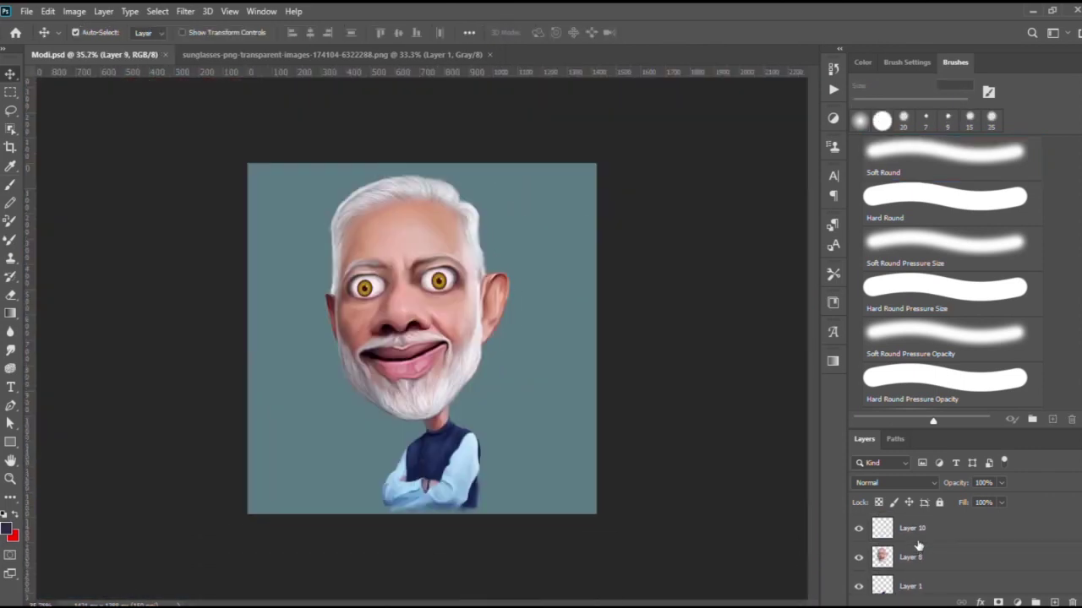
Merge the Group 1 artwork into a single layer with Ctrl+E.
key(ctrl+g)
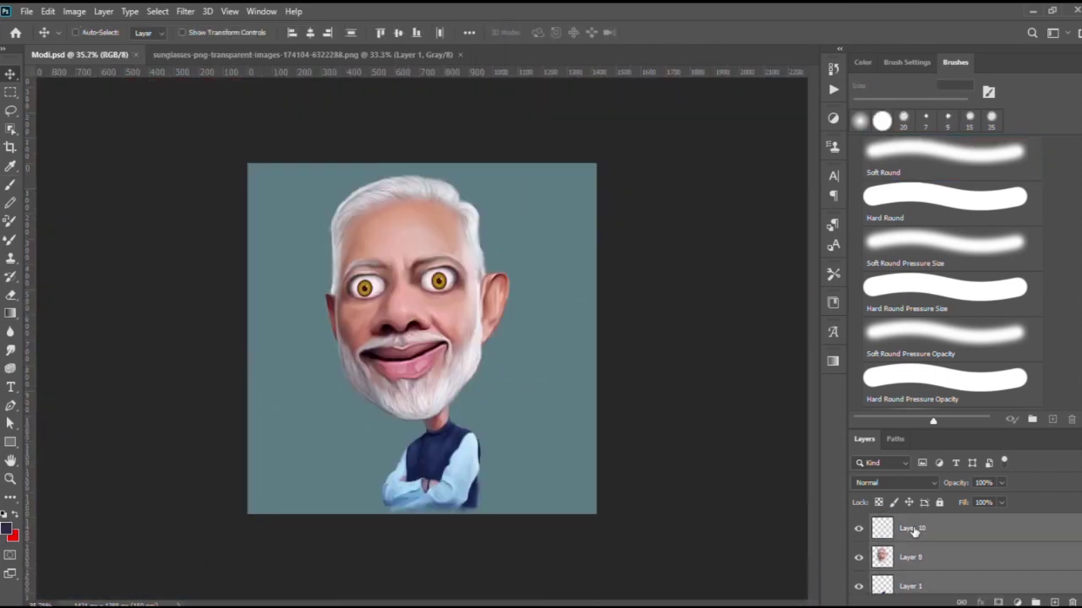
click(906, 525)
key(ctrl+e)
scroll(401, 388, up, 2)
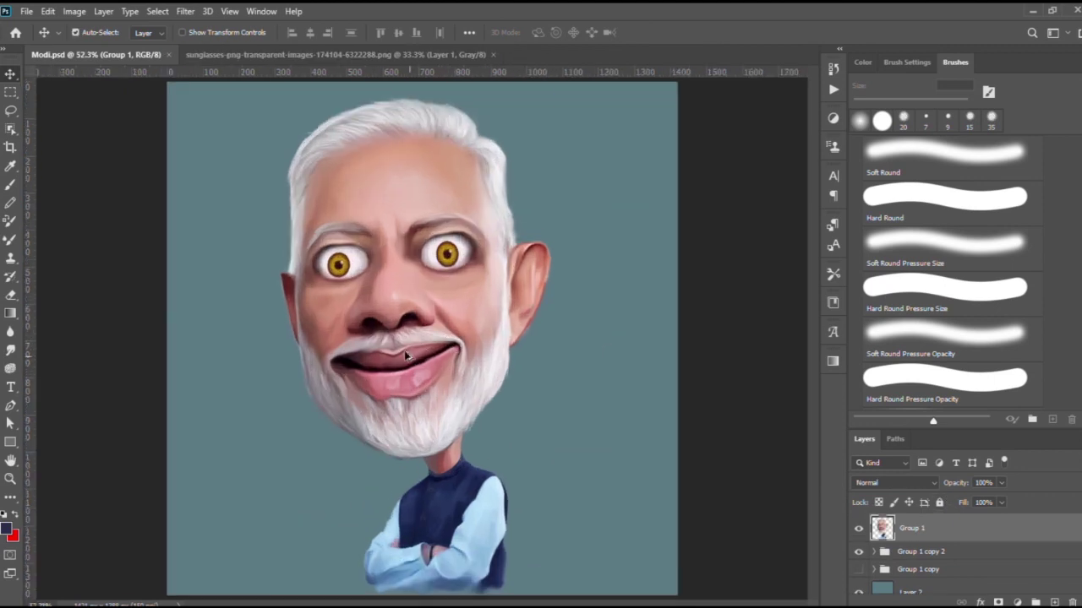
scroll(402, 388, up, 3)
key(b)
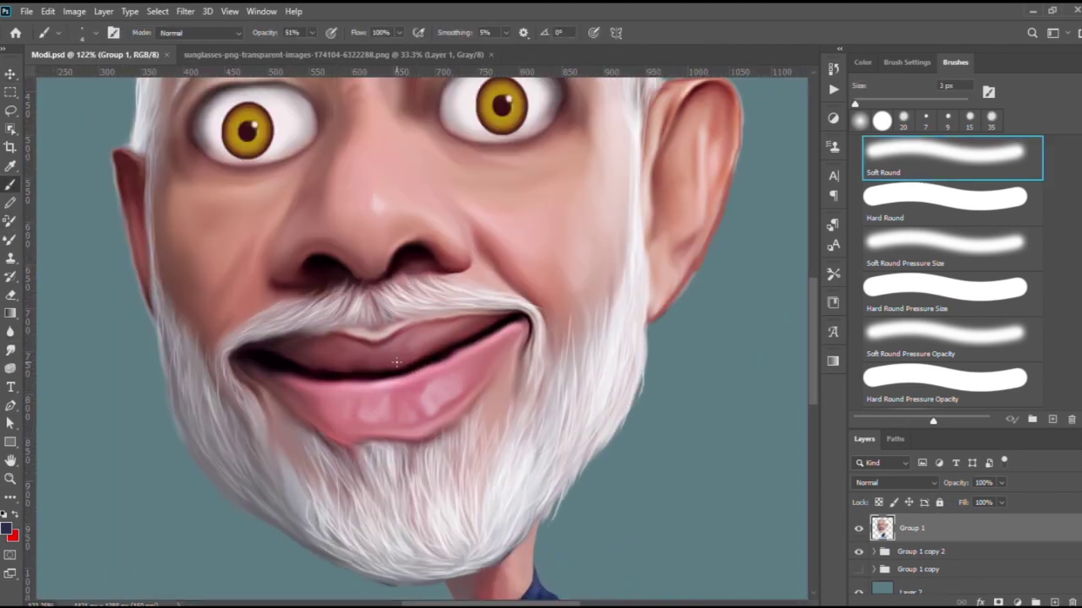
Paint the lips a stronger red with the soft brush at 40 px.
key(i)
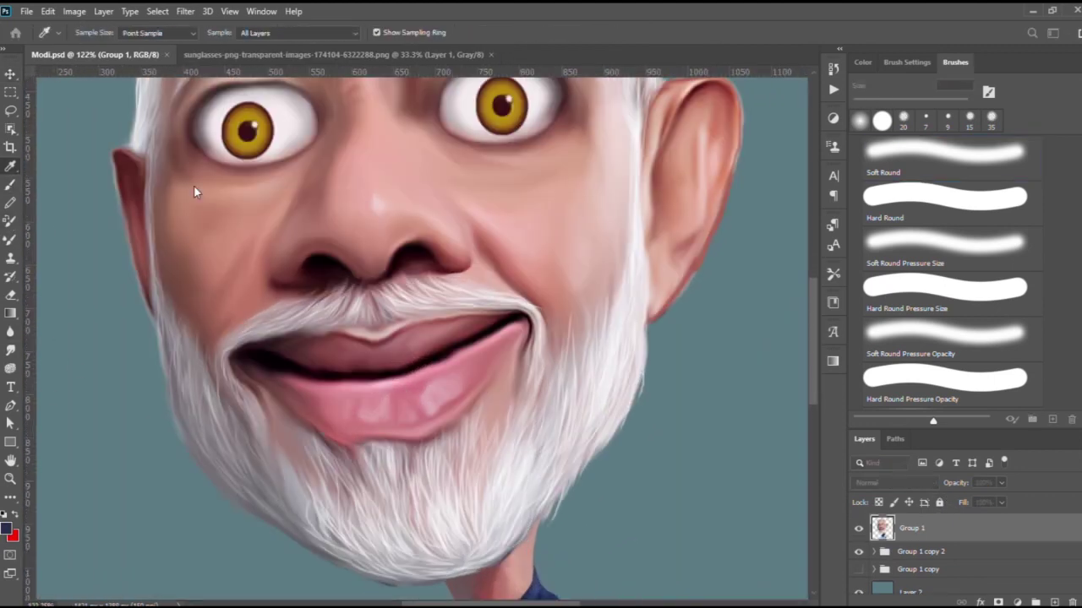
key(b)
key(x)
drag(508, 328, 403, 366)
mouse_move(313, 369)
mouse_down()
mouse_move(355, 422)
mouse_move(516, 338)
mouse_up()
key(bracketleft)
drag(473, 398, 301, 406)
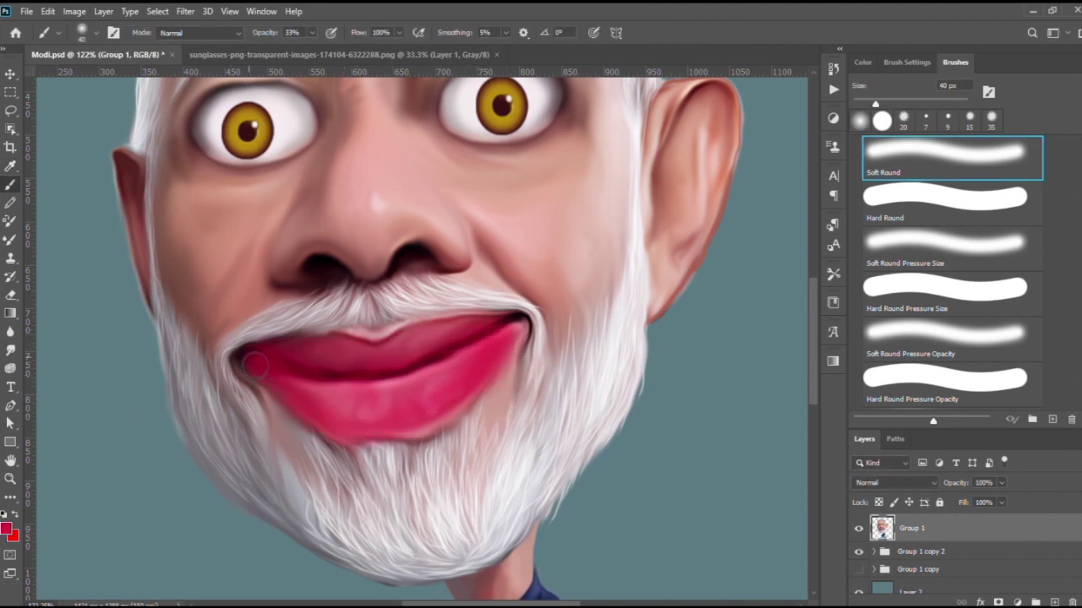
mouse_move(469, 335)
mouse_down()
mouse_move(381, 429)
mouse_move(399, 365)
mouse_up()
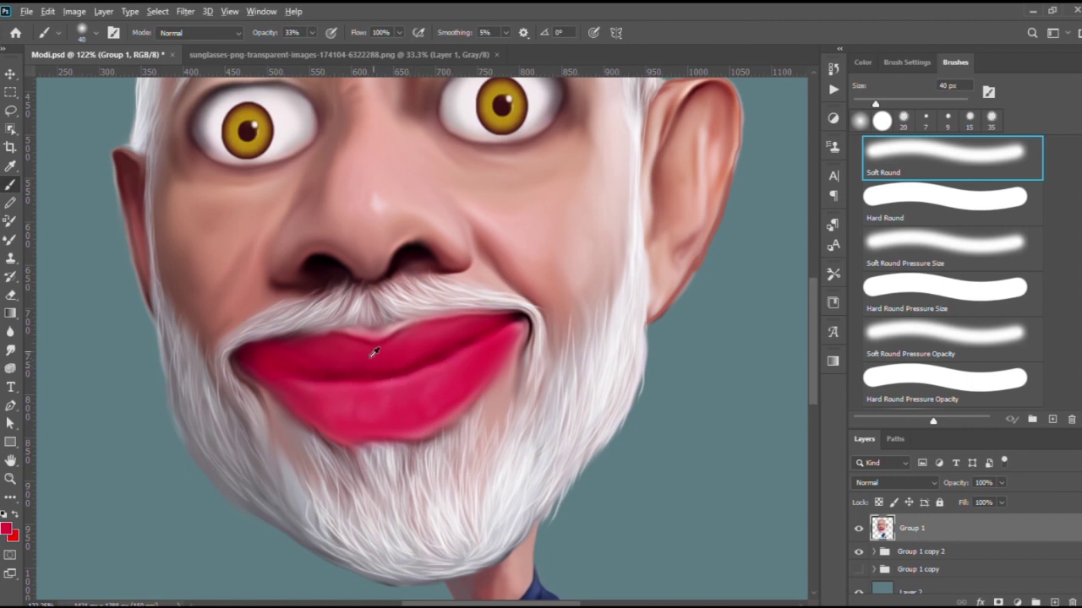
Undo the red and Overlay on Group 1, then repaint the lips red on Layer 11.
key(ctrl+0)
click(895, 483)
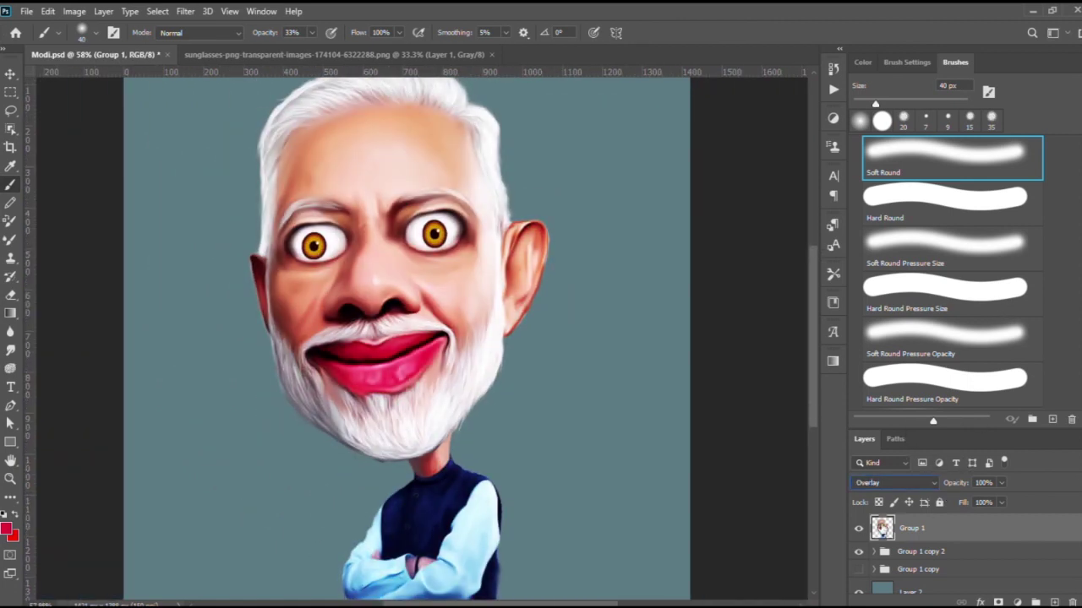
key(ctrl+z)
key(ctrl+z)
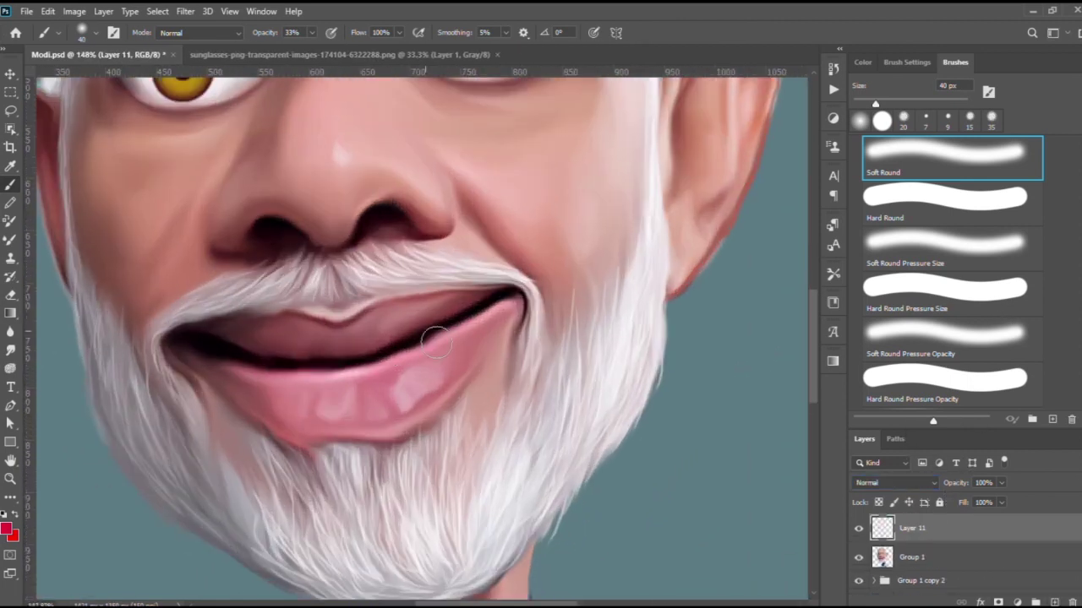
mouse_move(430, 333)
mouse_down()
mouse_move(282, 345)
mouse_move(495, 308)
mouse_move(438, 365)
mouse_move(265, 387)
mouse_move(379, 411)
mouse_move(507, 309)
mouse_move(297, 423)
mouse_move(442, 369)
mouse_move(467, 321)
mouse_up()
key(bracketleft)
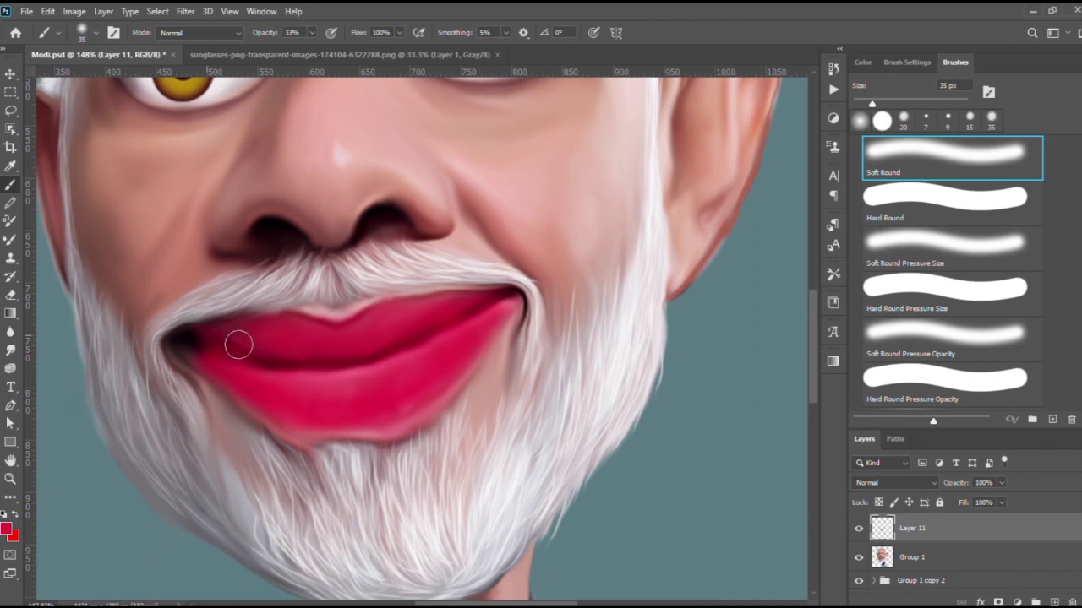
drag(334, 349, 425, 425)
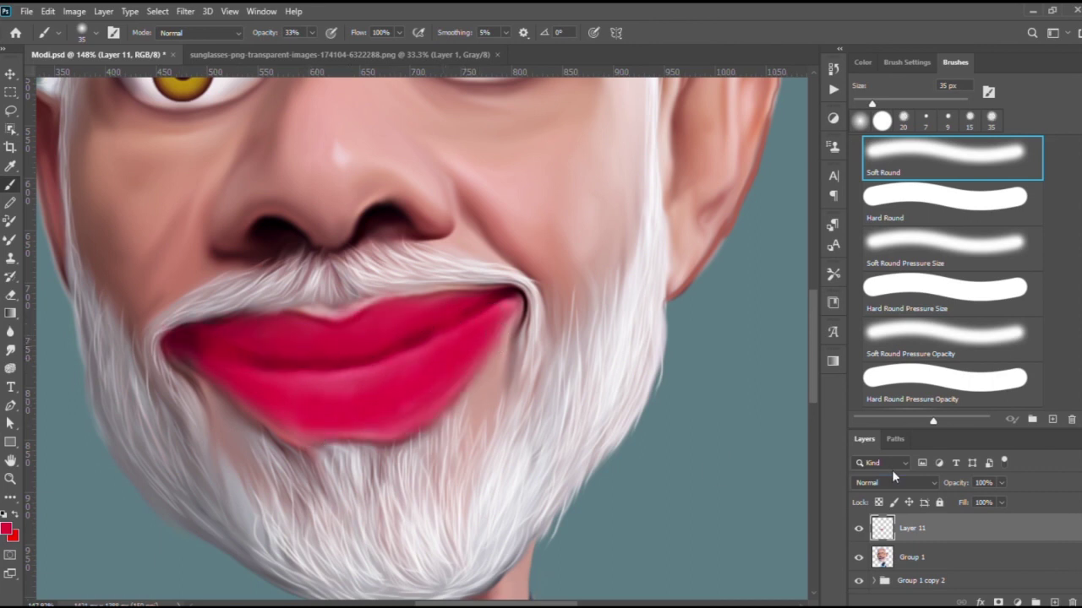
scroll(896, 483, down, 12)
Set Layer 11 to Overlay with 40% fill and 71% opacity, then add Layer 12.
drag(992, 499, 972, 502)
text(40)
key(ctrl+0)
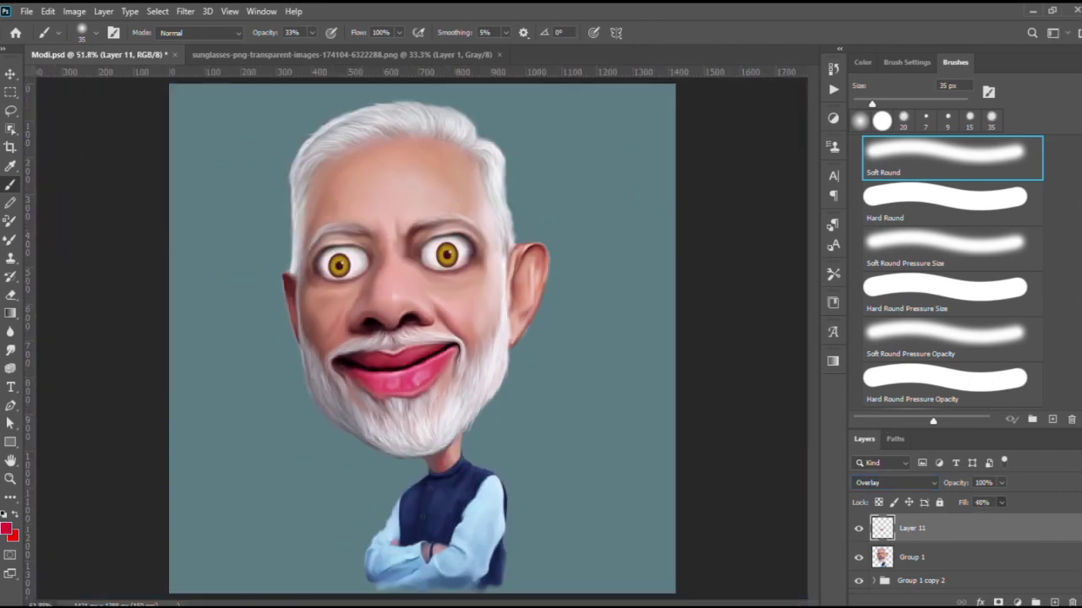
key(v)
scroll(550, 478, up, 2)
key(7)
key(1)
scroll(565, 453, up, 2)
scroll(493, 447, up, 4)
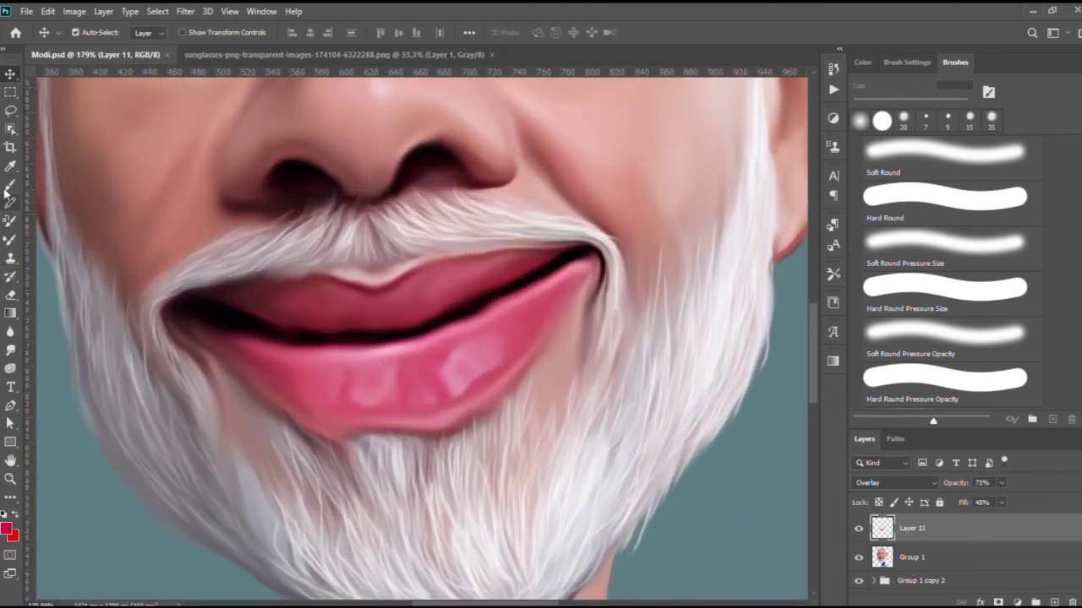
key(b)
key(ctrl+shift+alt+n)
Shade the lower lip slightly darker on Layer 12.
scroll(497, 366, up, 1)
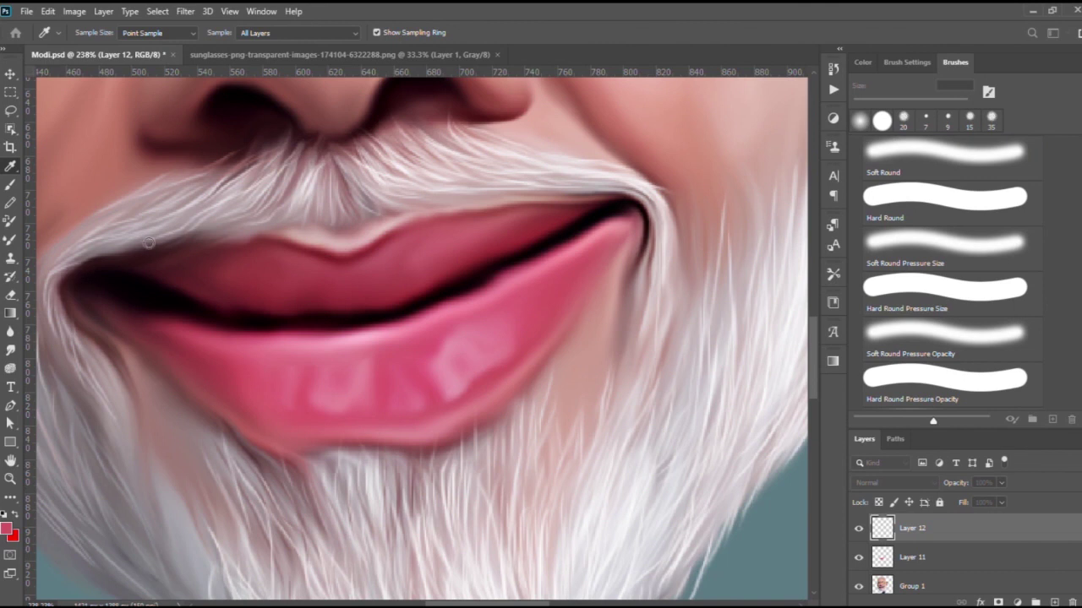
drag(515, 351, 390, 429)
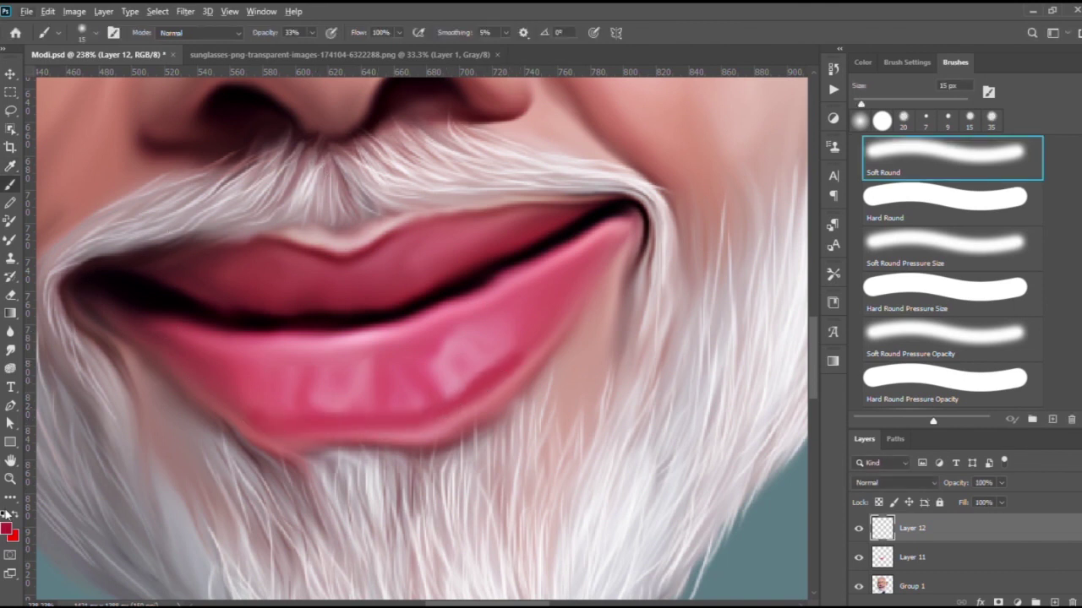
drag(627, 241, 538, 311)
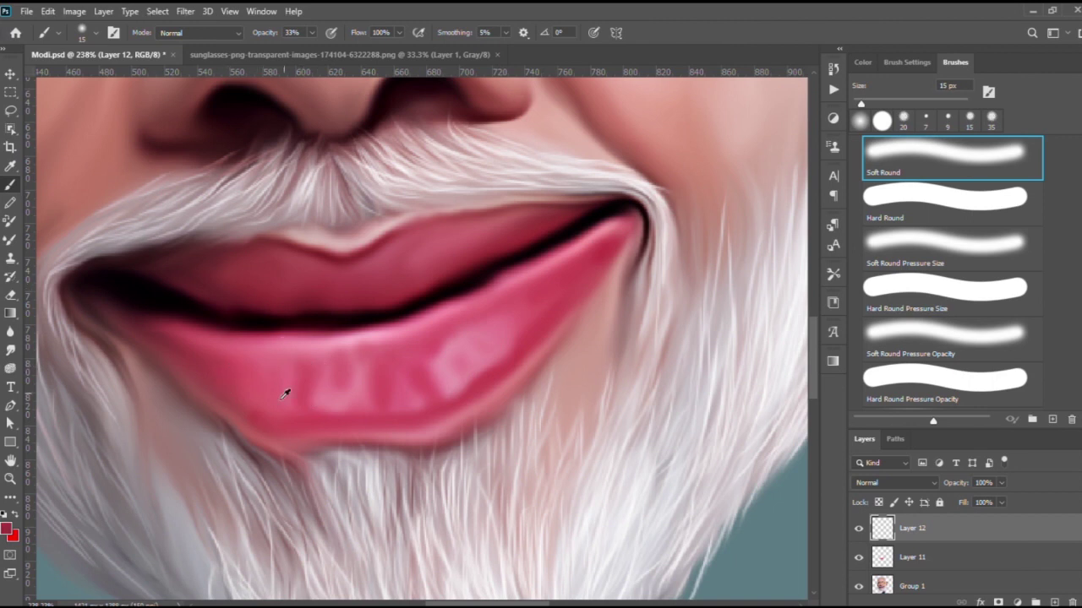
Sample light and darker pinks from the lip to paint glossy highlights.
alt+click(186, 312)
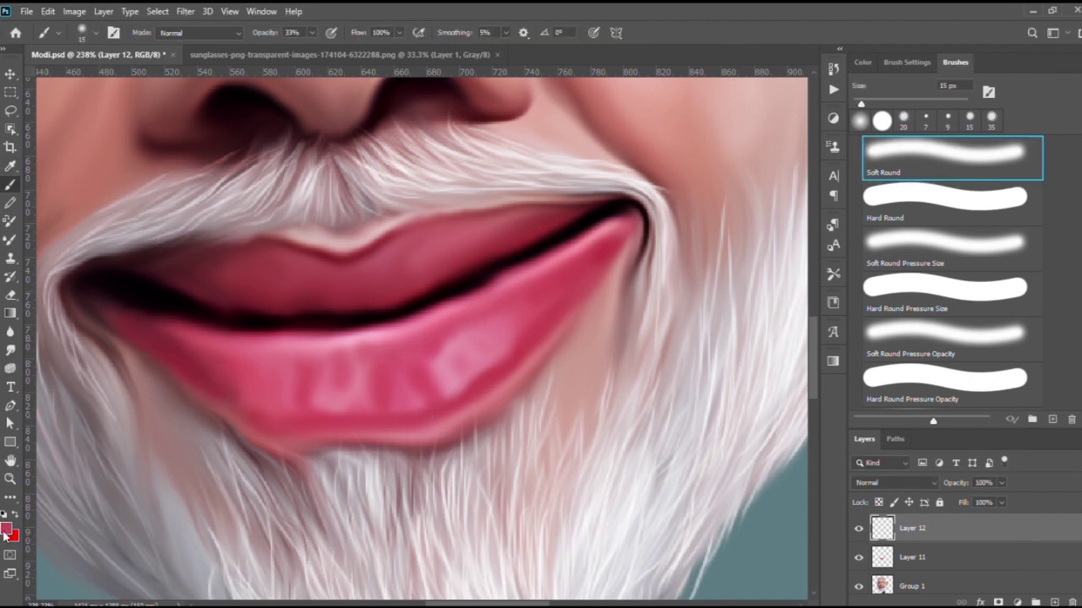
alt+click(265, 431)
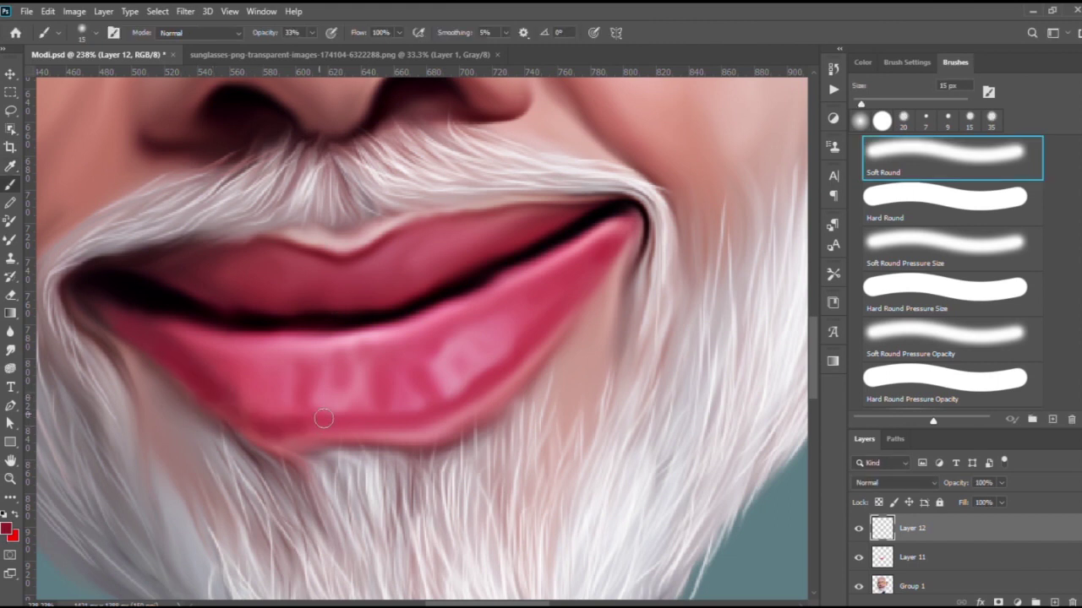
scroll(355, 343, up, 2)
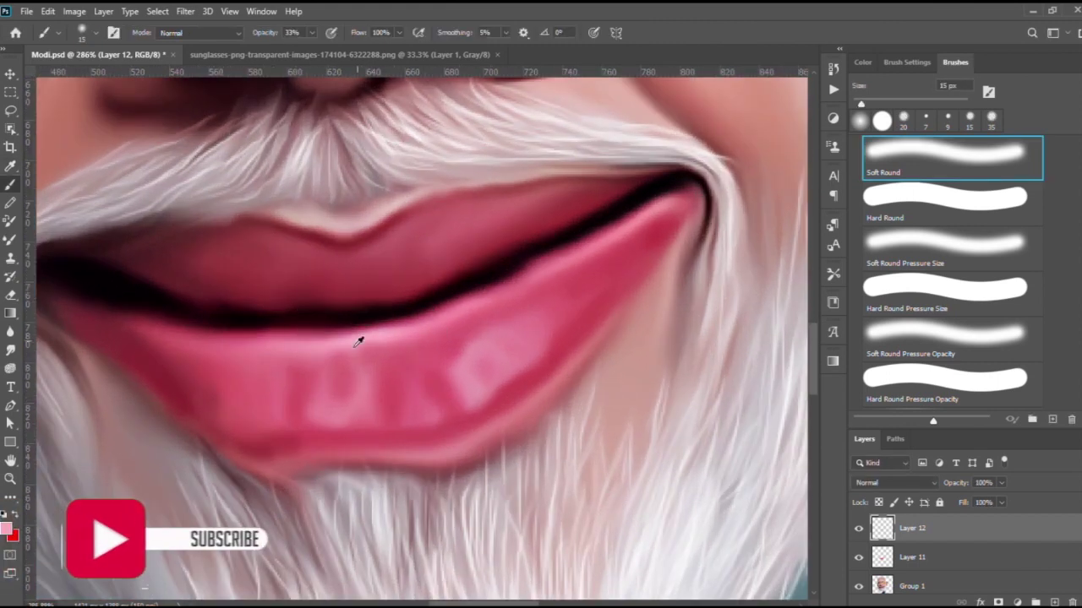
alt+click(144, 442)
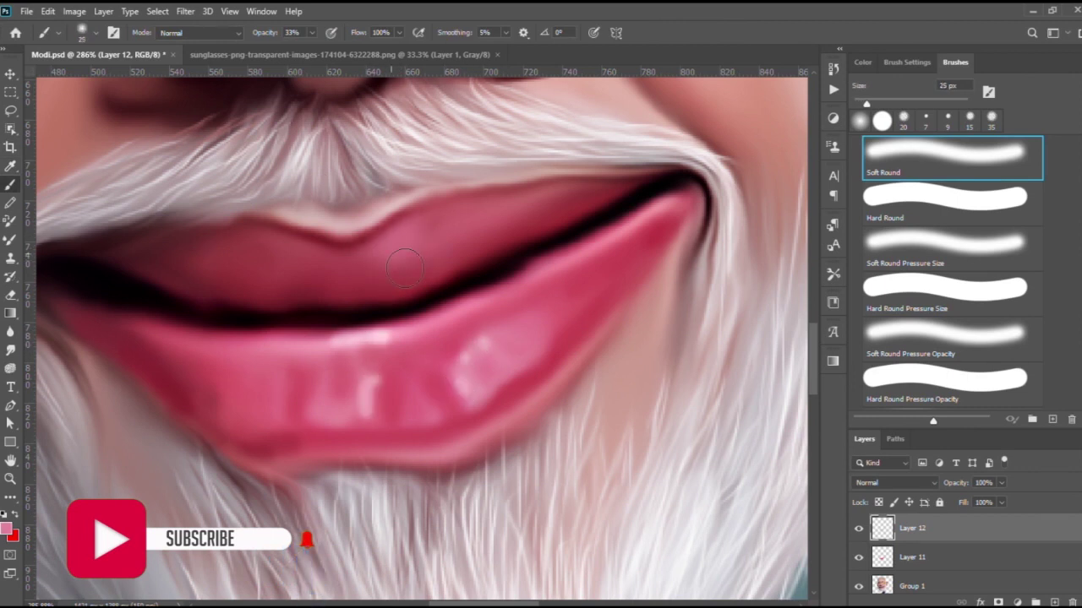
alt+click(423, 245)
key(ctrl+0)
scroll(407, 409, up, 10)
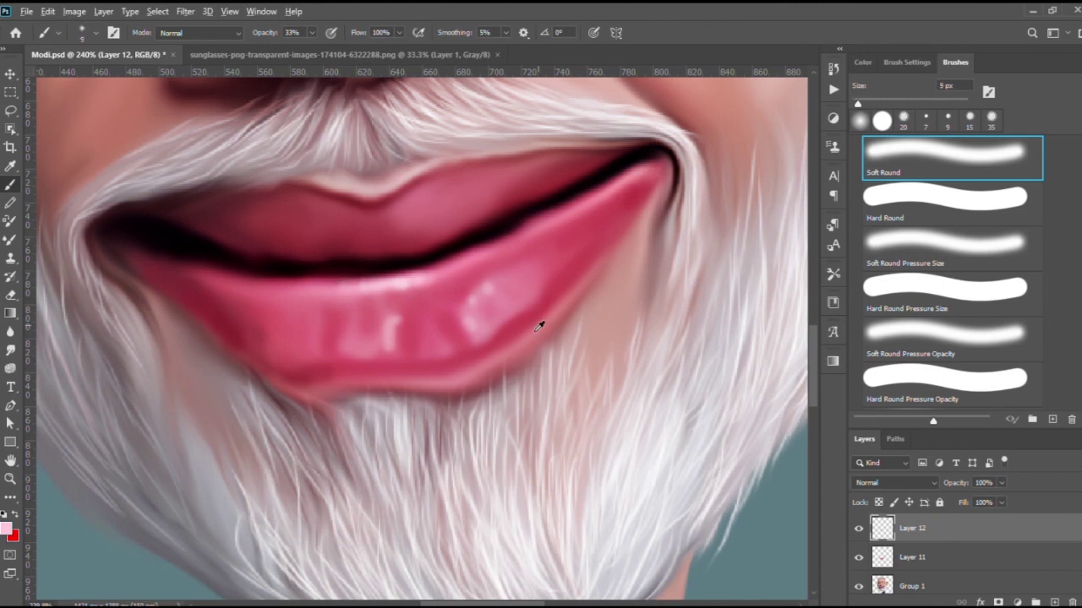
scroll(312, 387, down, 8)
Select the Group 1 artwork layer and sample a colour from the face.
scroll(423, 355, down, 3)
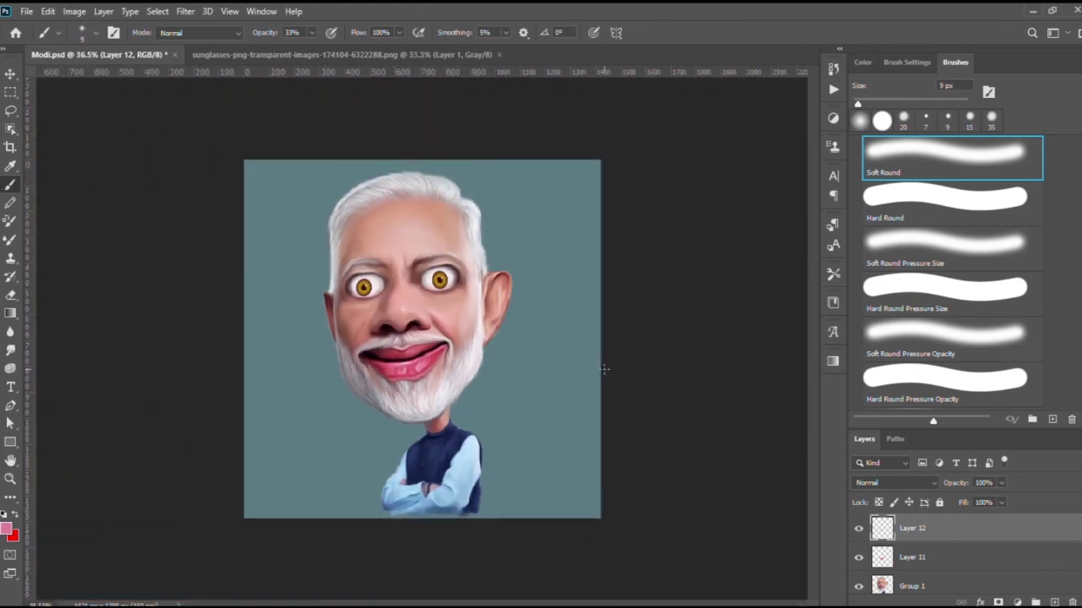
scroll(628, 374, up, 2)
scroll(523, 343, up, 1)
ctrl+click(524, 343)
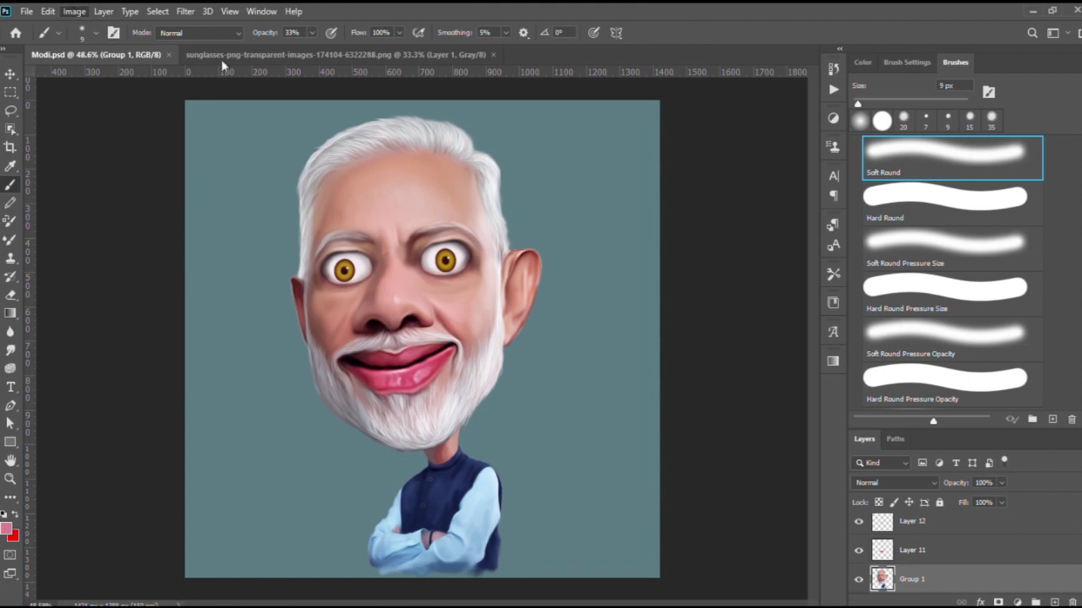
key(i)
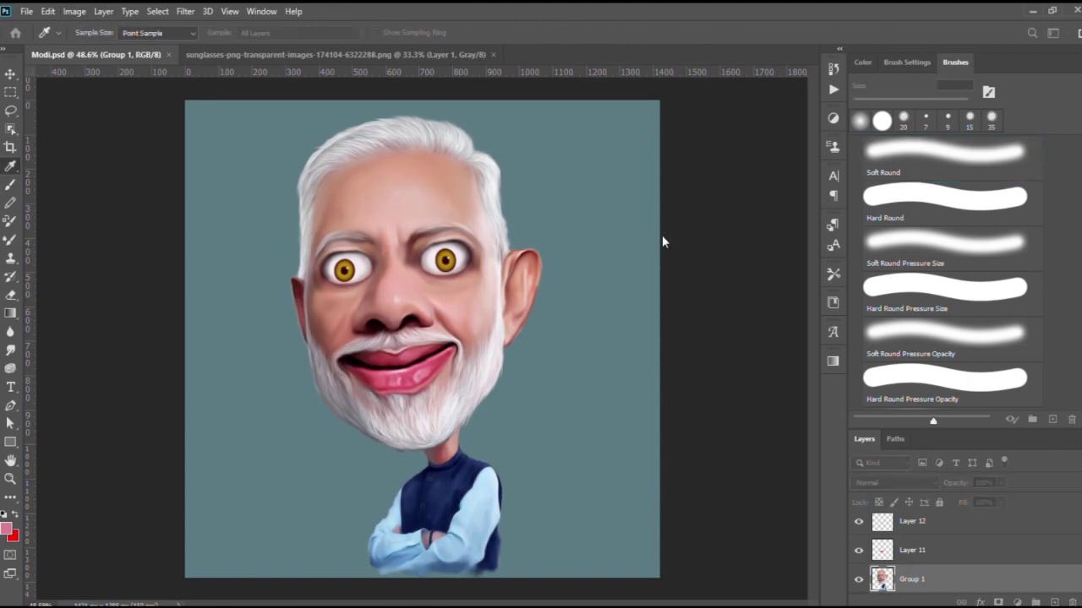
key(b)
Zoom around the face, sampling further skin colours for the brush.
scroll(495, 254, up, 1)
scroll(458, 253, down, 1)
scroll(437, 237, up, 1)
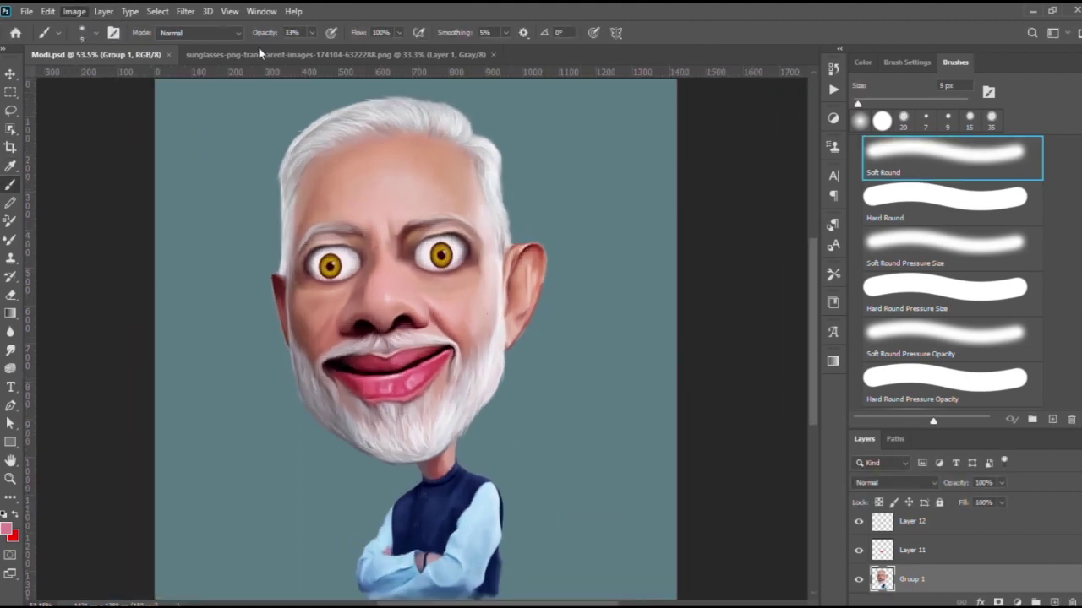
key(i)
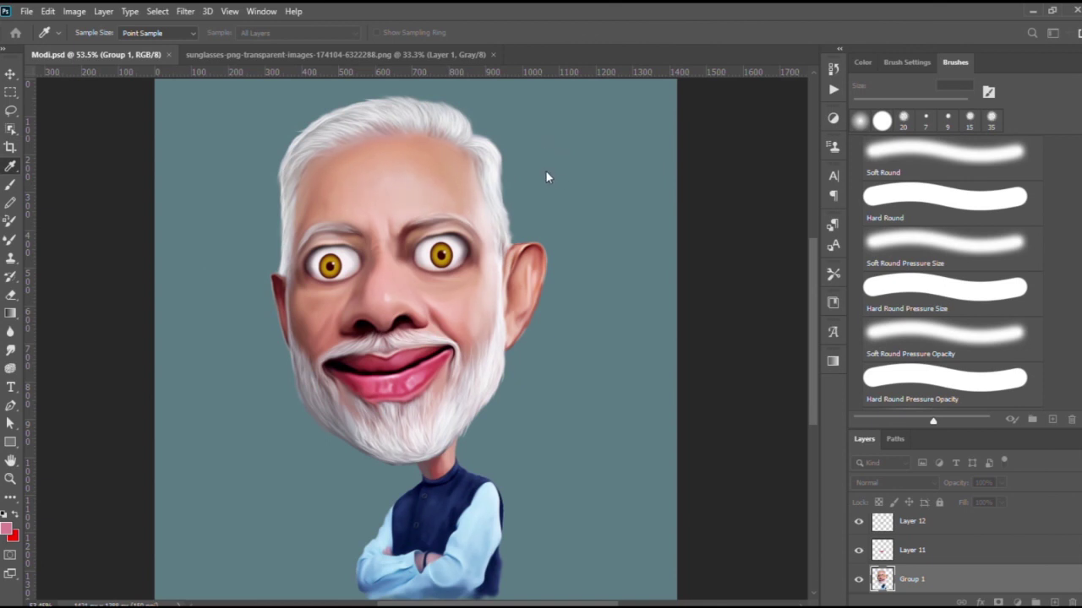
key(b)
scroll(476, 242, down, 1)
scroll(476, 242, up, 1)
key(i)
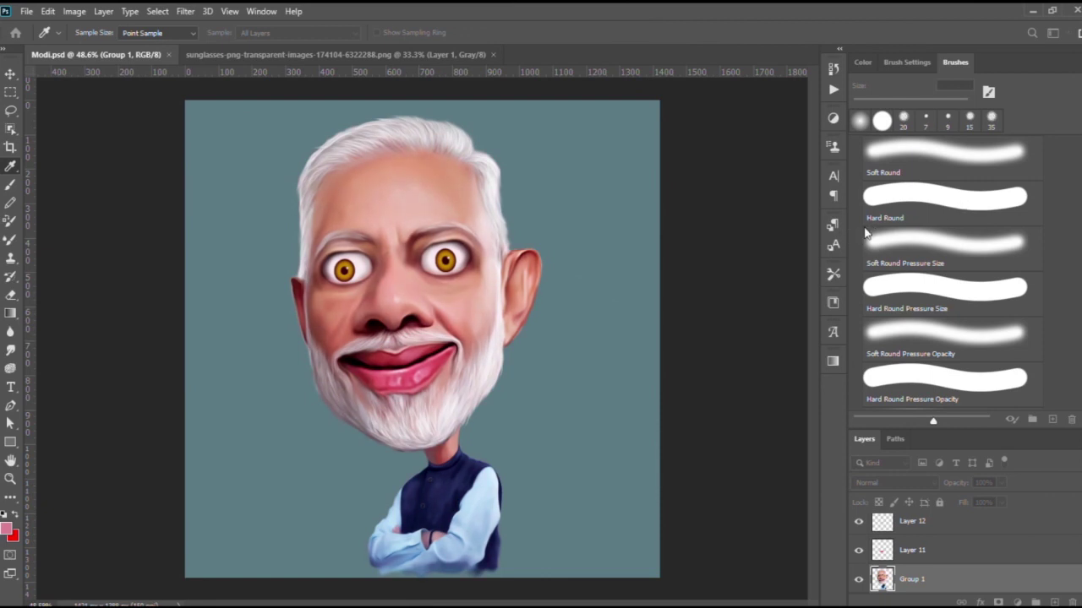
key(b)
Enlarge the soft brush and hide then reshow Layer 12 to compare the mouth.
scroll(513, 340, down, 1)
scroll(514, 340, up, 1)
scroll(514, 340, down, 1)
key(alt+bracketright)
key(alt+bracketright)
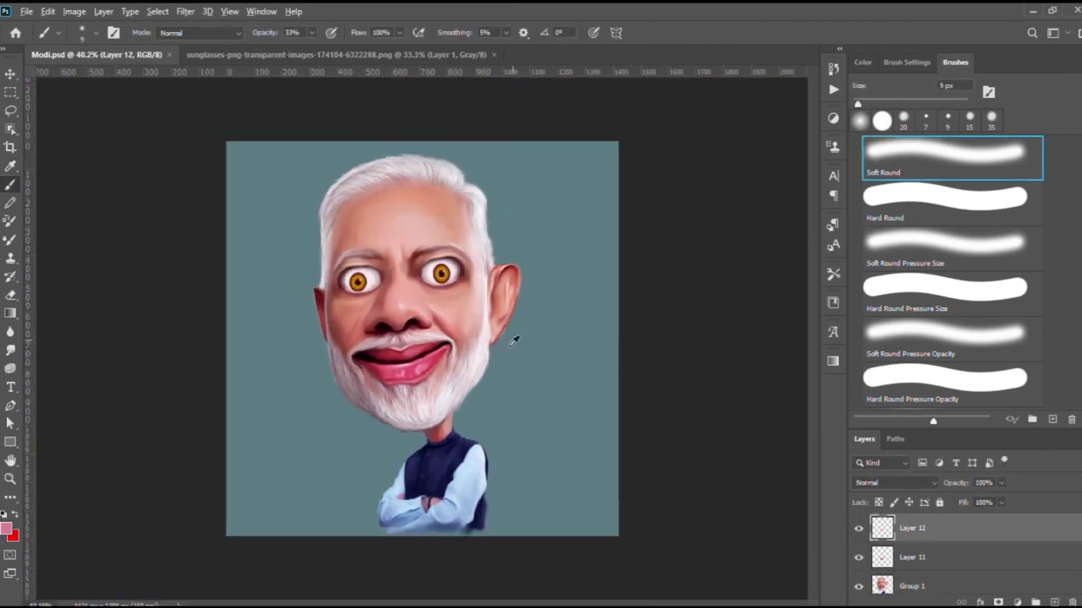
scroll(513, 340, up, 1)
scroll(512, 339, up, 1)
scroll(508, 338, down, 1)
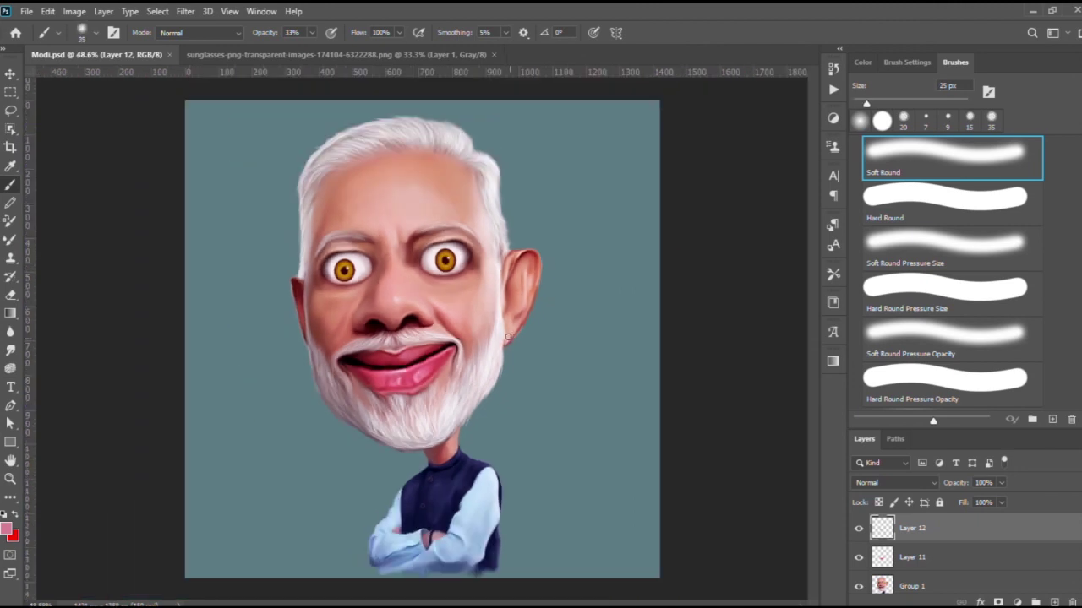
scroll(514, 340, up, 1)
scroll(514, 340, up, 1)
scroll(514, 339, down, 2)
click(859, 528)
click(859, 529)
Merge the visible figure into one layer and brush a reddish tone over the forehead.
key(F12)
scroll(584, 394, down, 1)
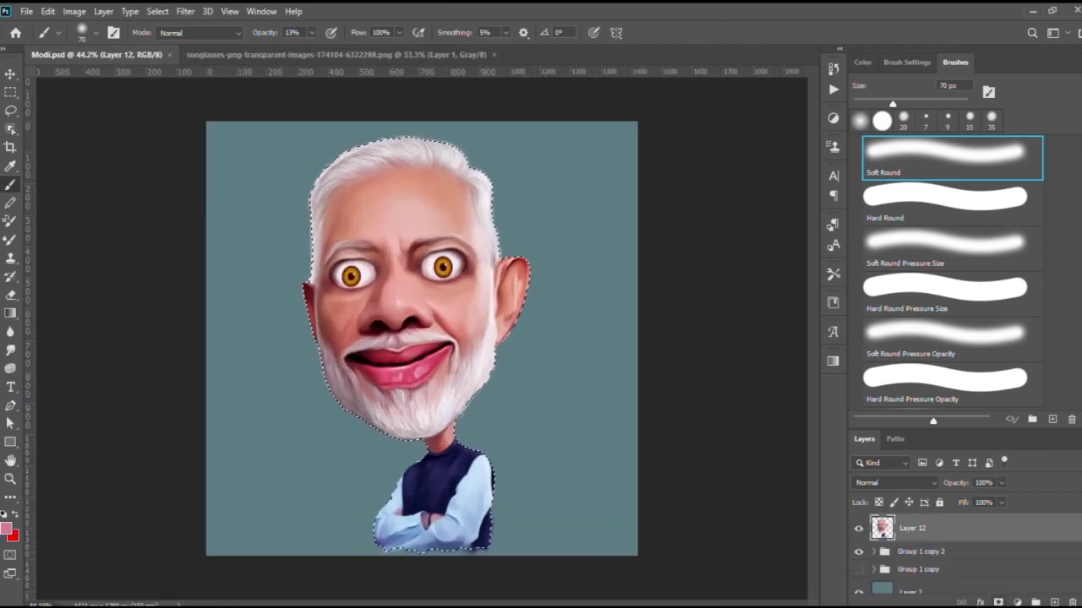
scroll(509, 284, up, 2)
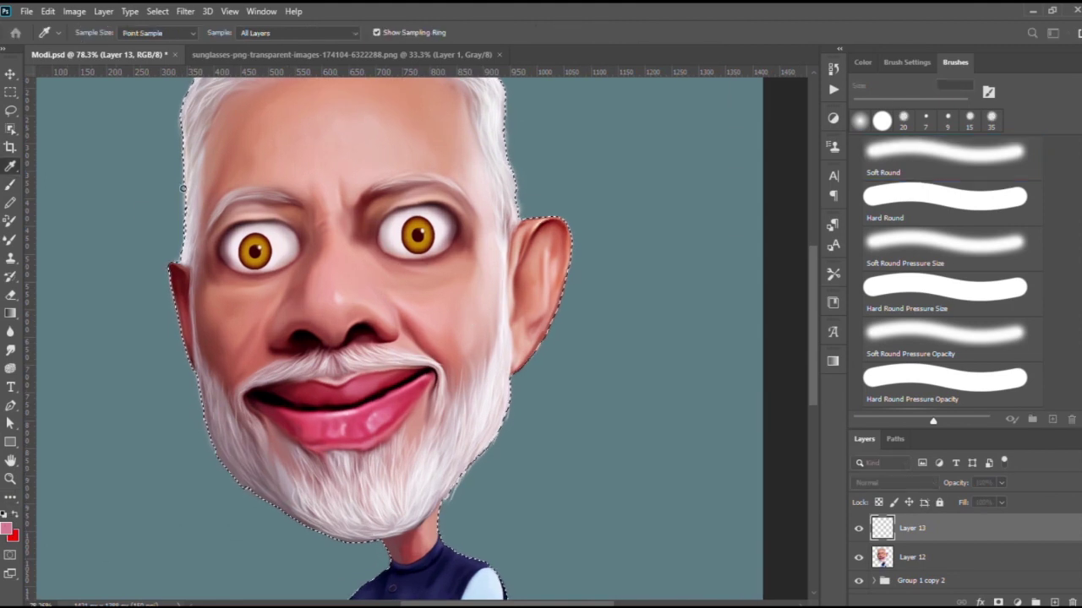
key(bracketright)
key(bracketright)
key(bracketright)
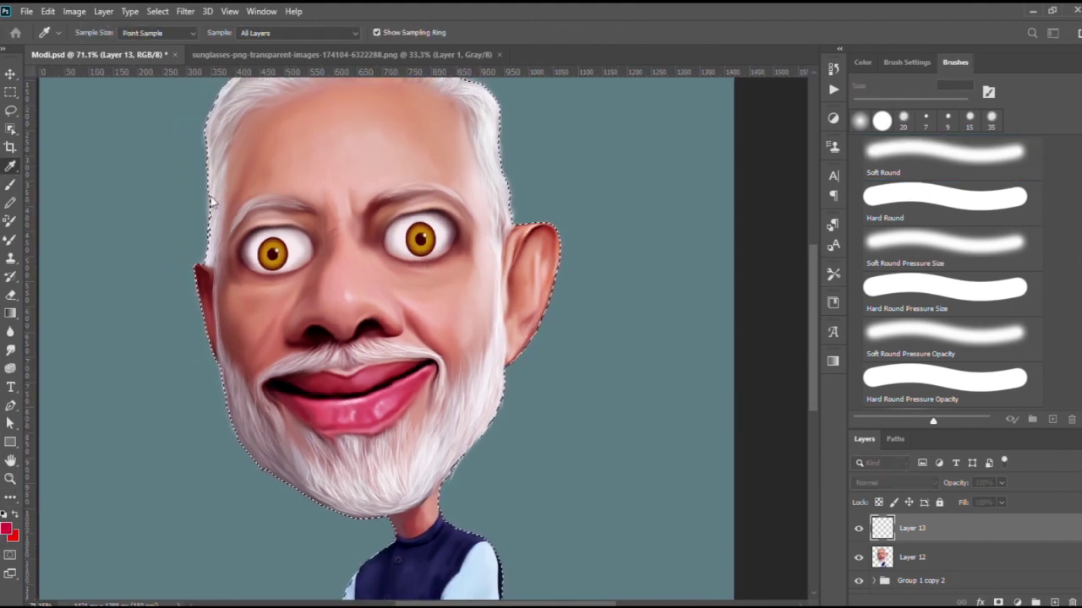
drag(273, 133, 314, 133)
Set Layer 13 to Overlay and shrink the brush to 50 px for the cheeks and ears.
click(894, 482)
scroll(894, 480, down, 16)
scroll(895, 480, up, 4)
key(bracketleft)
key(bracketleft)
key(bracketleft)
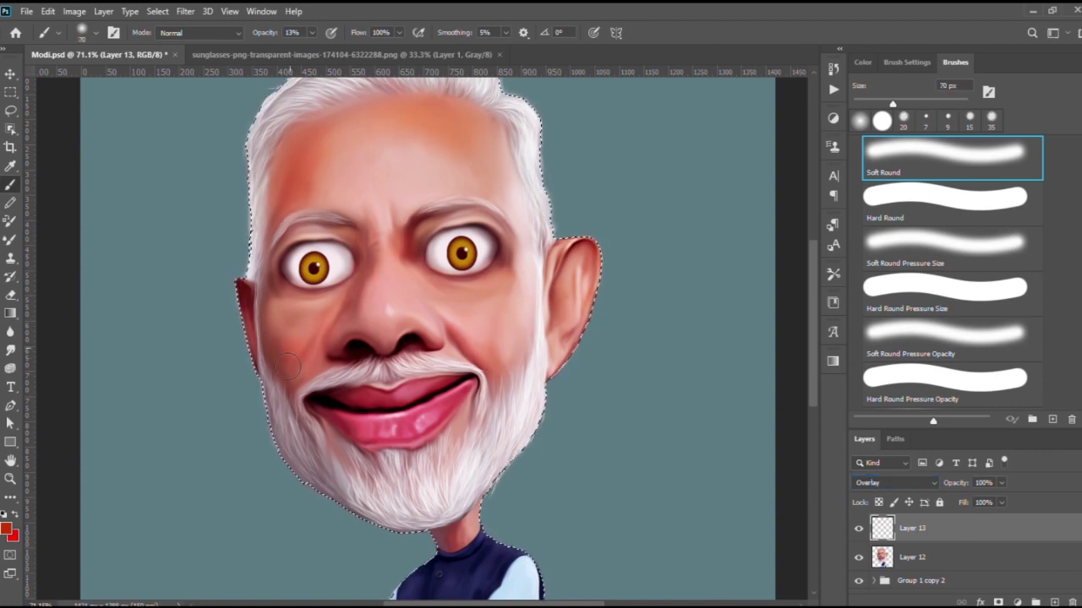
key(bracketleft)
key(bracketleft)
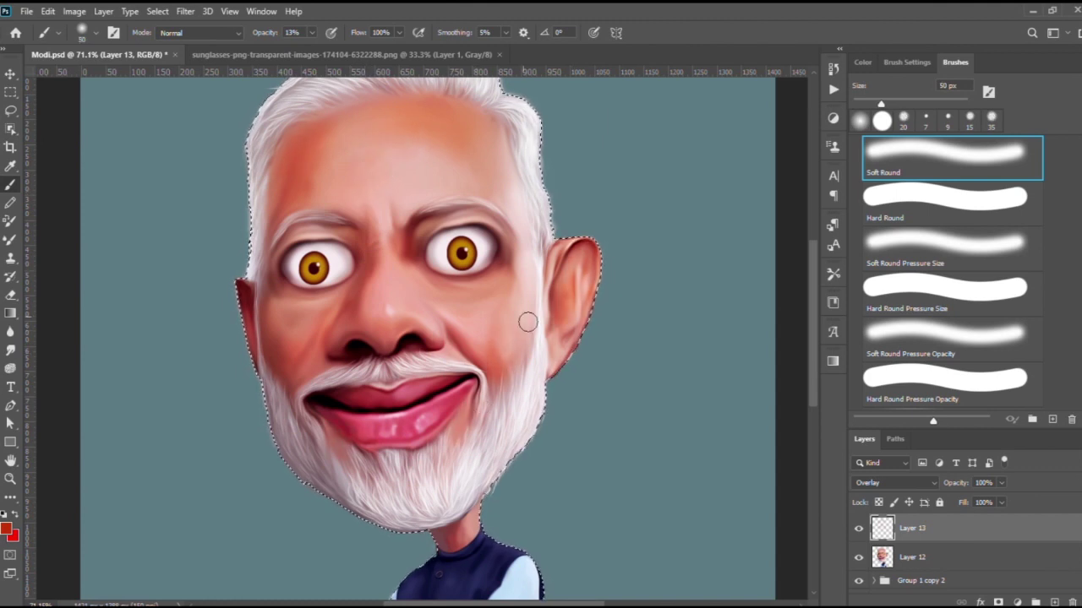
alt+scroll(527, 322, up, 3)
alt+scroll(528, 322, down, 2)
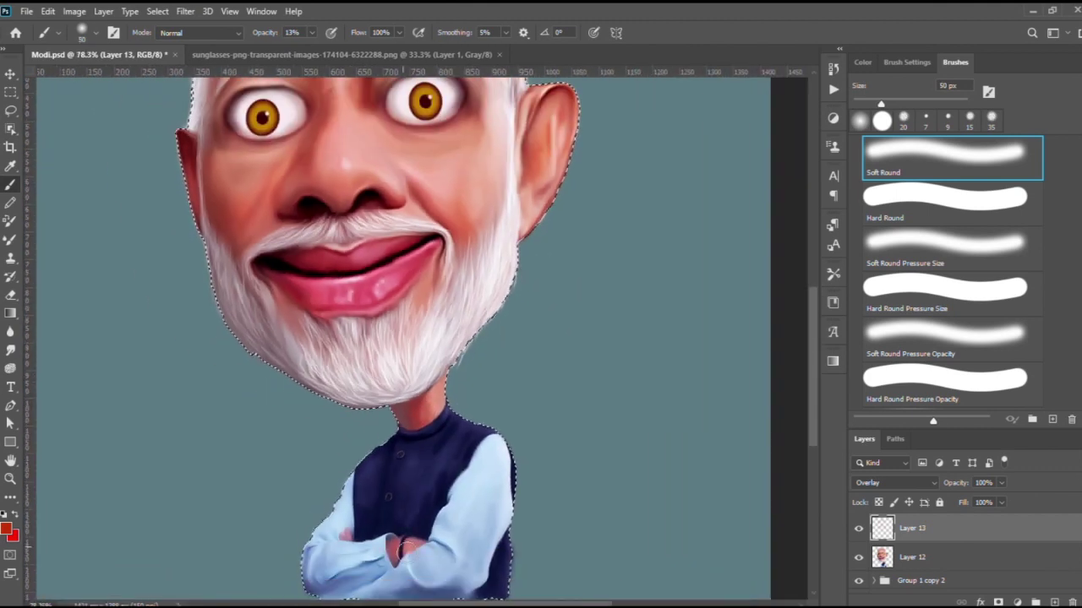
alt+scroll(419, 348, up, 2)
alt+scroll(419, 348, down, 4)
Add Layer 14, sample a yellow, and shrink the brush to 60 px.
key(ctrl+shift+alt+n)
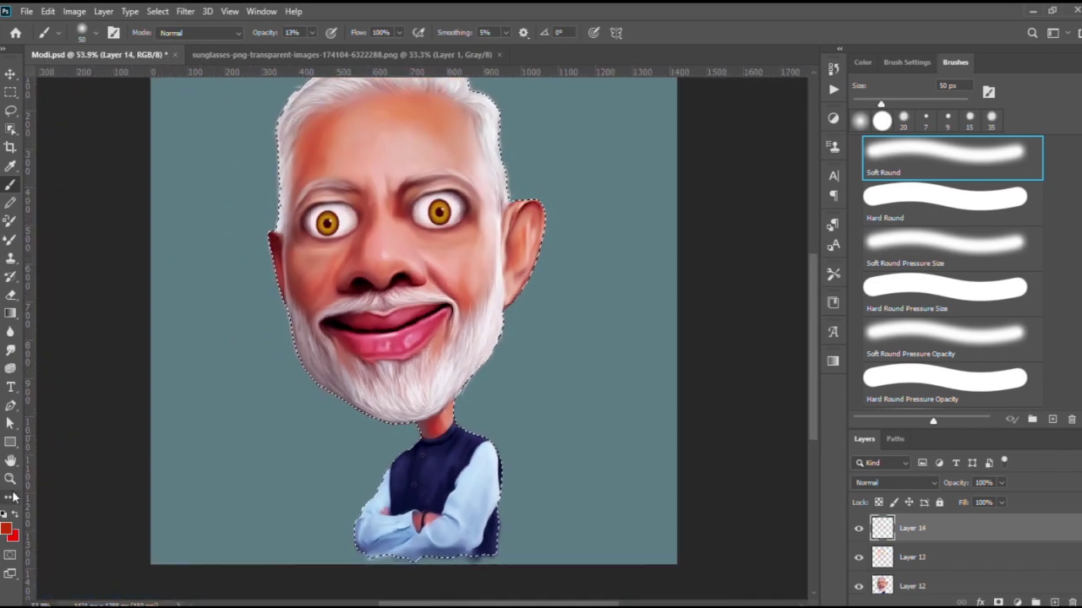
key(i)
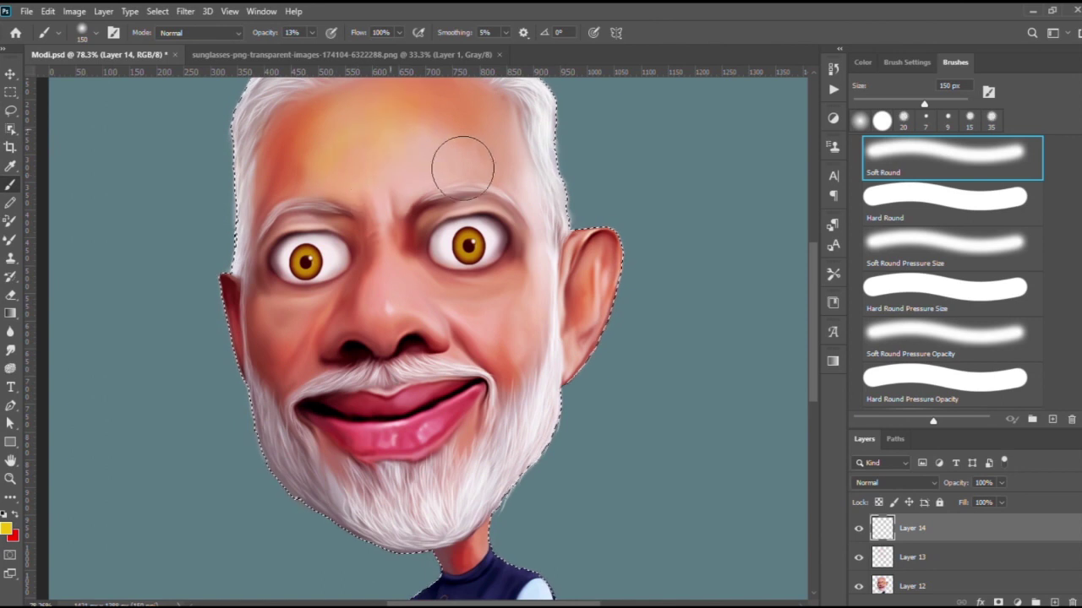
key(bracketleft)
key(bracketleft)
key(bracketleft)
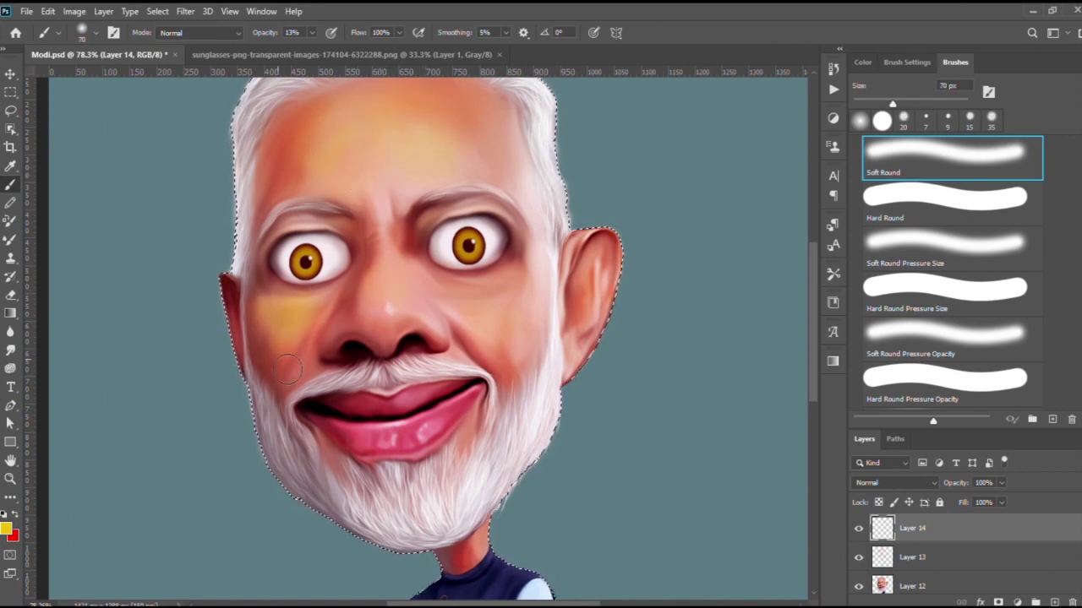
key(bracketleft)
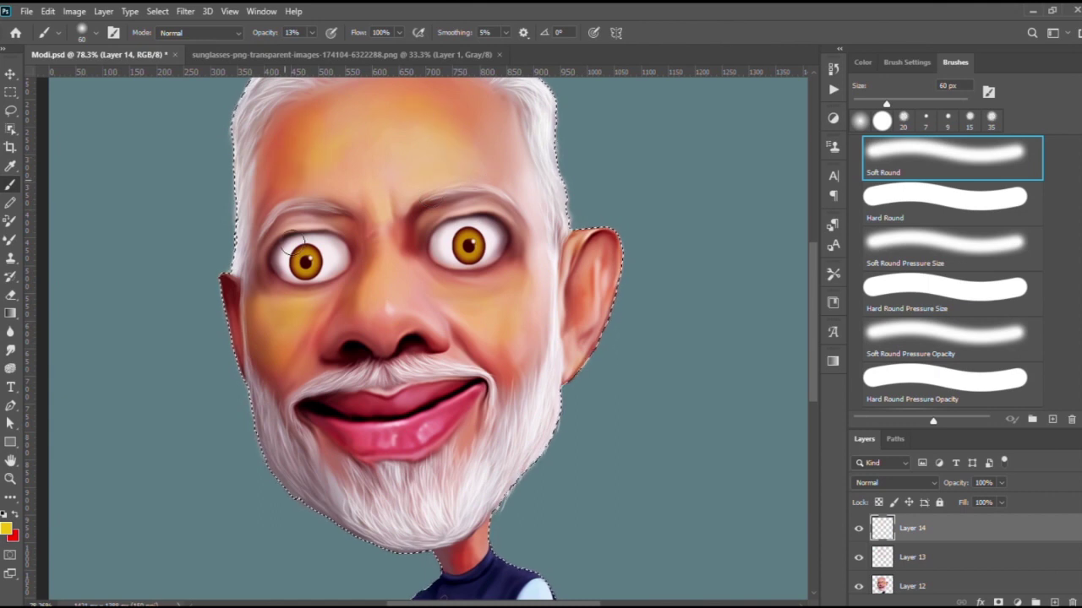
drag(524, 177, 495, 307)
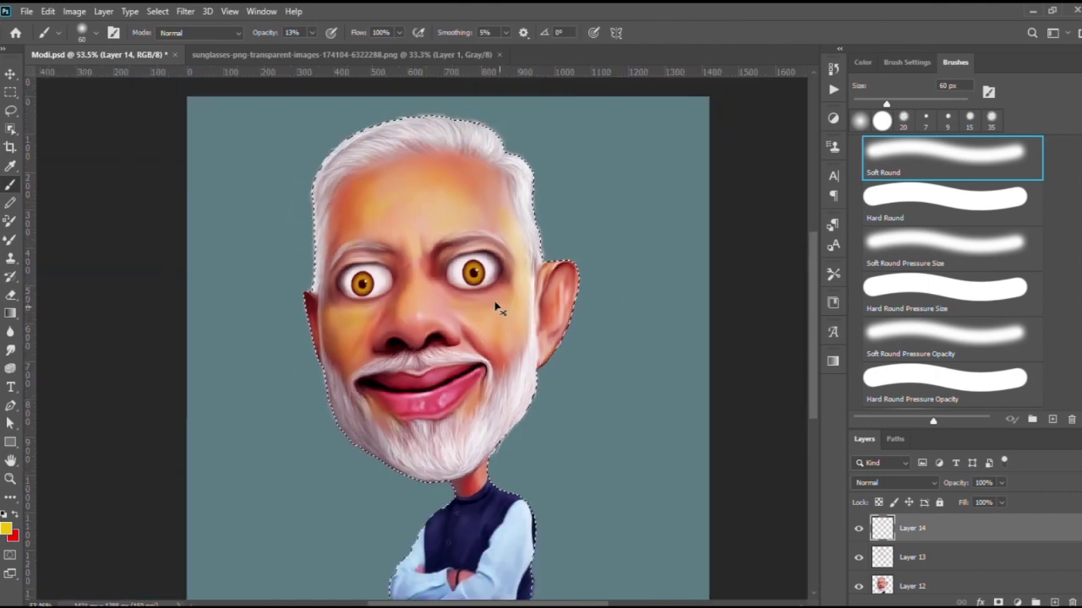
scroll(512, 237, down, 2)
Lower Layer 13's fill to 53% and pick a reddish-brown with a 45 px brush.
click(913, 557)
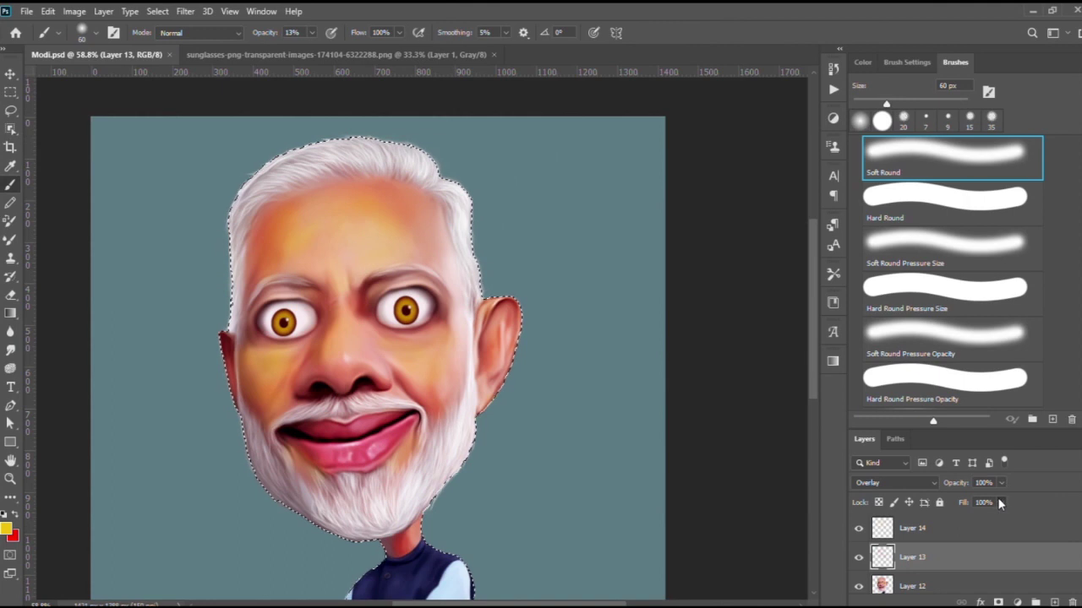
click(913, 529)
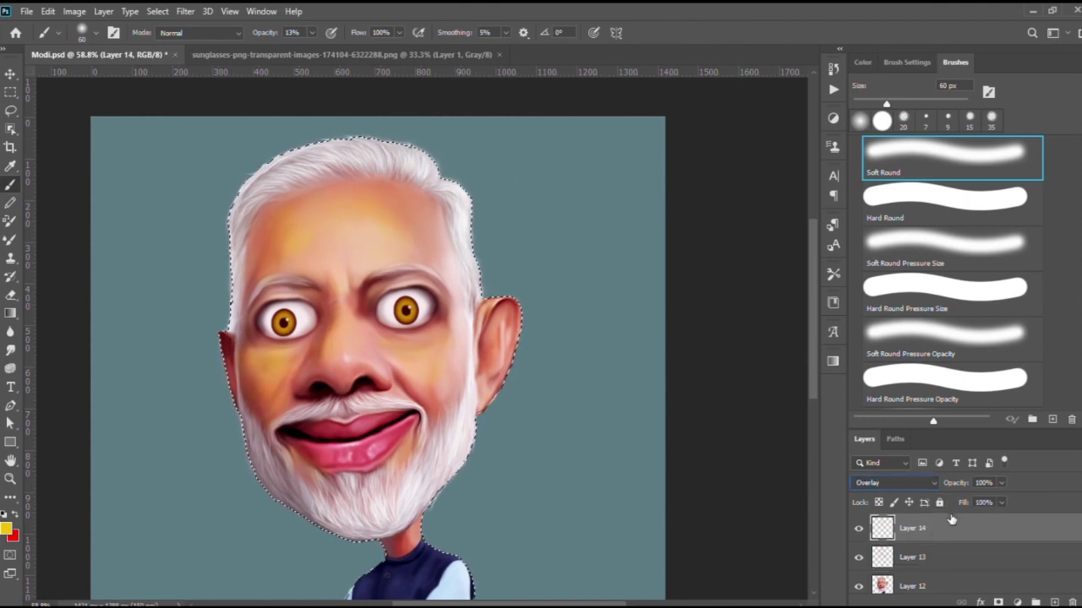
scroll(346, 266, up, 3)
key(alt+bracketleft)
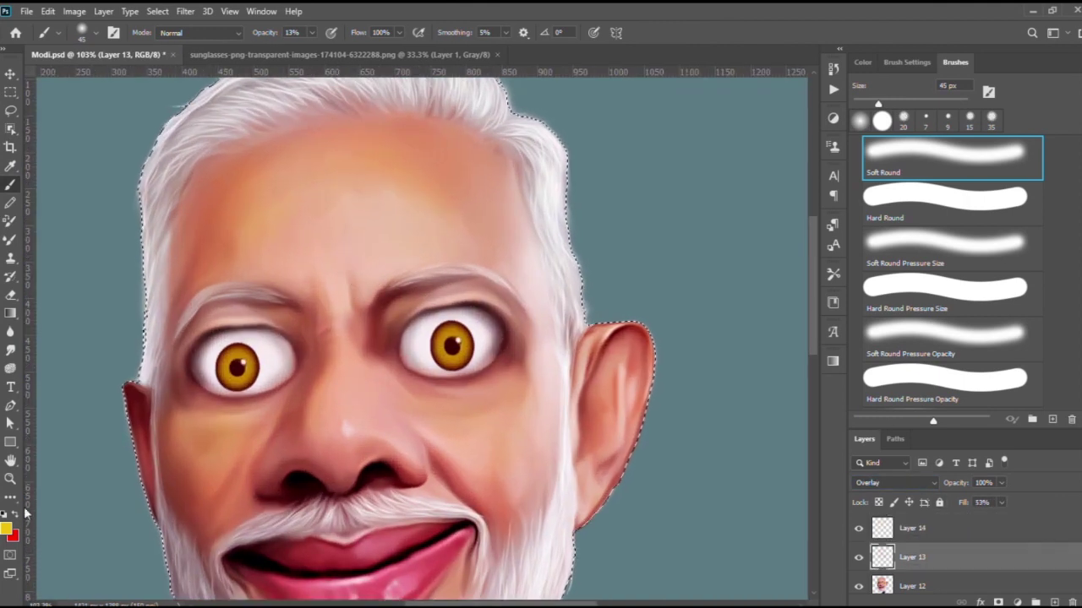
alt+click(253, 475)
scroll(340, 320, up, 1)
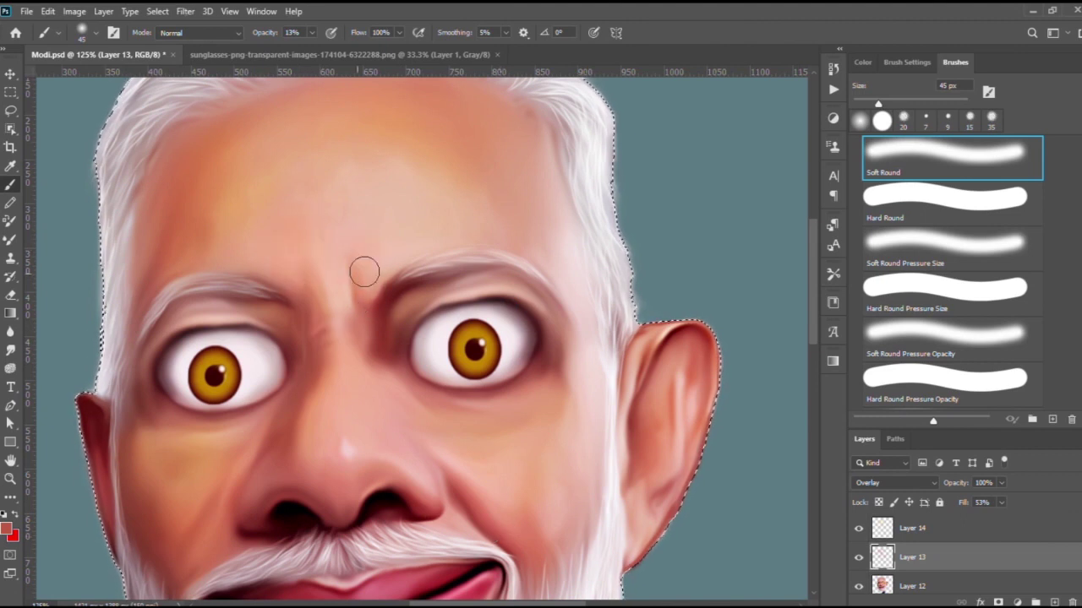
scroll(338, 240, down, 2)
scroll(344, 237, down, 2)
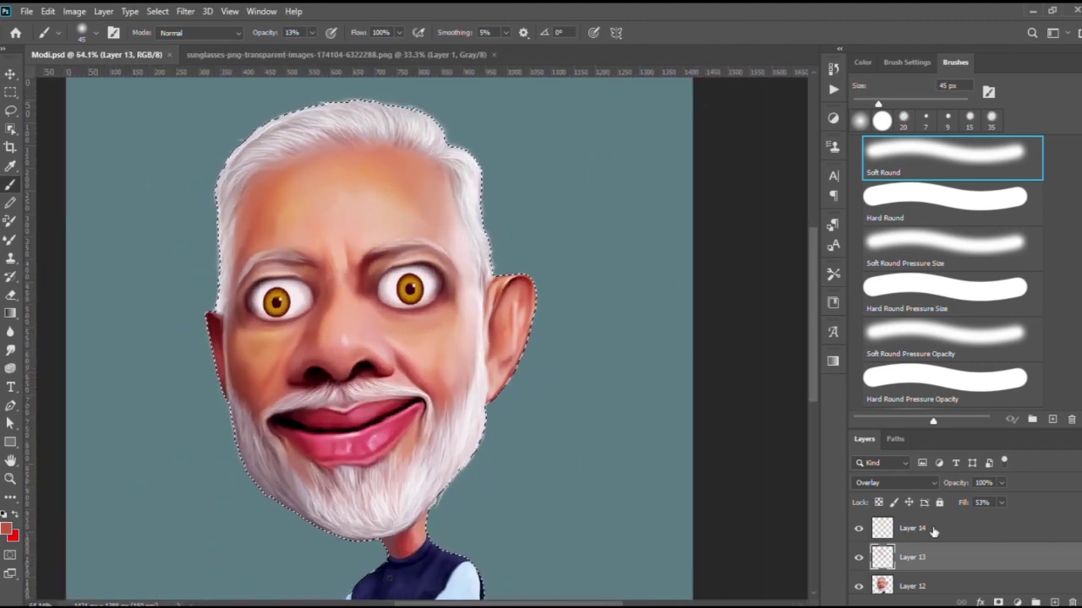
click(1035, 603)
Set Layer 15 to Overlay and paint red over the nose and both cheeks.
key(i)
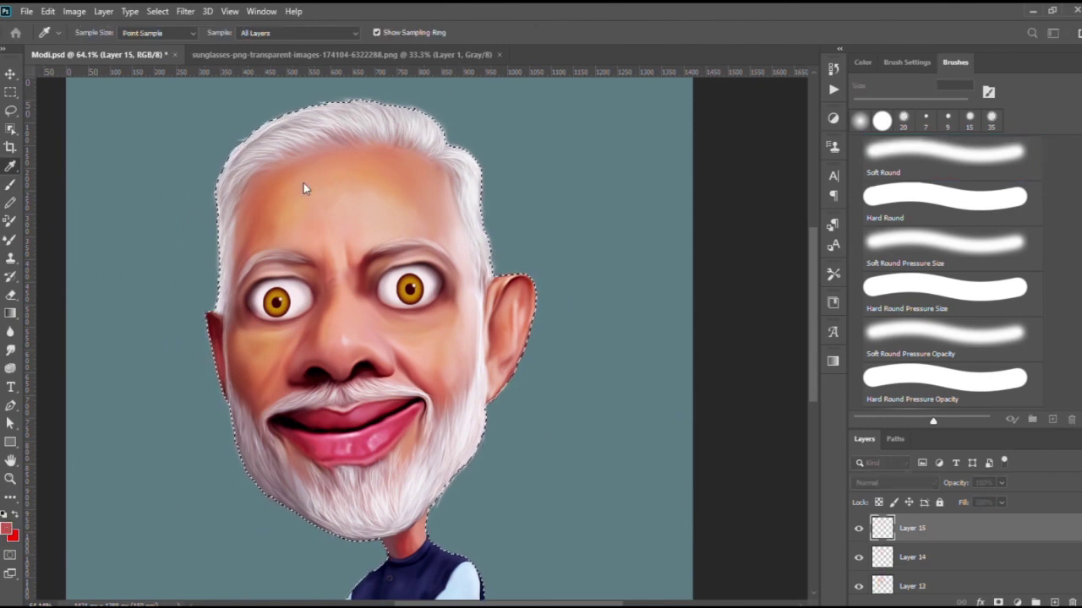
key(b)
scroll(424, 357, up, 1)
key(bracketleft)
key(bracketleft)
key(bracketleft)
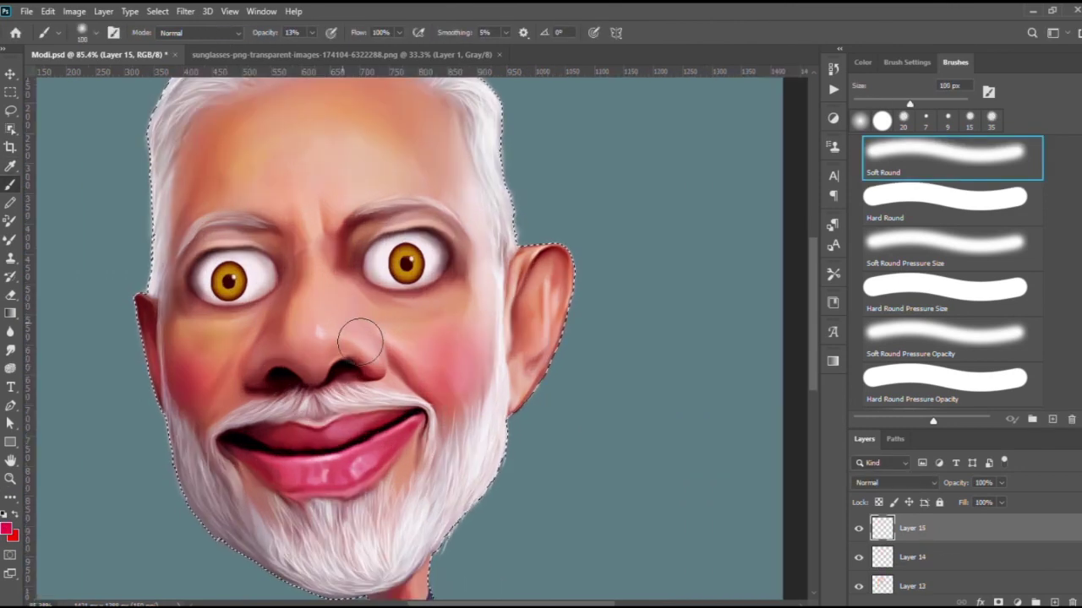
click(894, 482)
key(Up)
drag(308, 325, 338, 331)
drag(444, 363, 459, 386)
drag(198, 364, 218, 395)
Lower Layer 15's fill to 53% and shrink the brush to 40 px.
scroll(218, 395, down, 1)
drag(1001, 502, 958, 513)
scroll(517, 323, down, 3)
scroll(415, 306, up, 5)
key(bracketleft)
key(bracketleft)
key(bracketleft)
scroll(495, 331, down, 3)
scroll(507, 312, up, 1)
scroll(528, 282, down, 1)
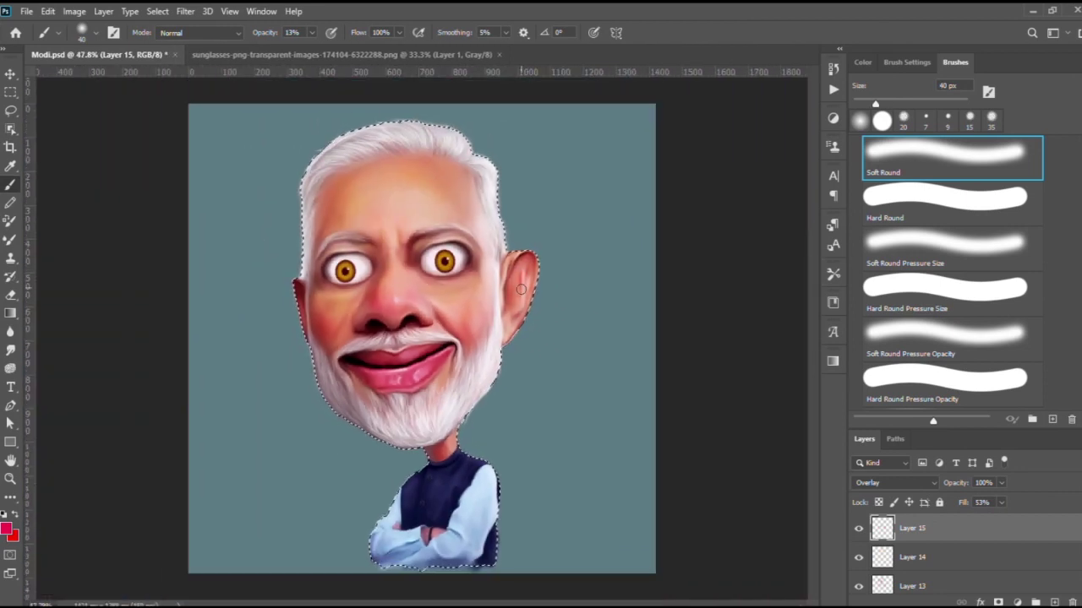
scroll(441, 482, up, 2)
scroll(441, 482, up, 1)
scroll(529, 369, down, 2)
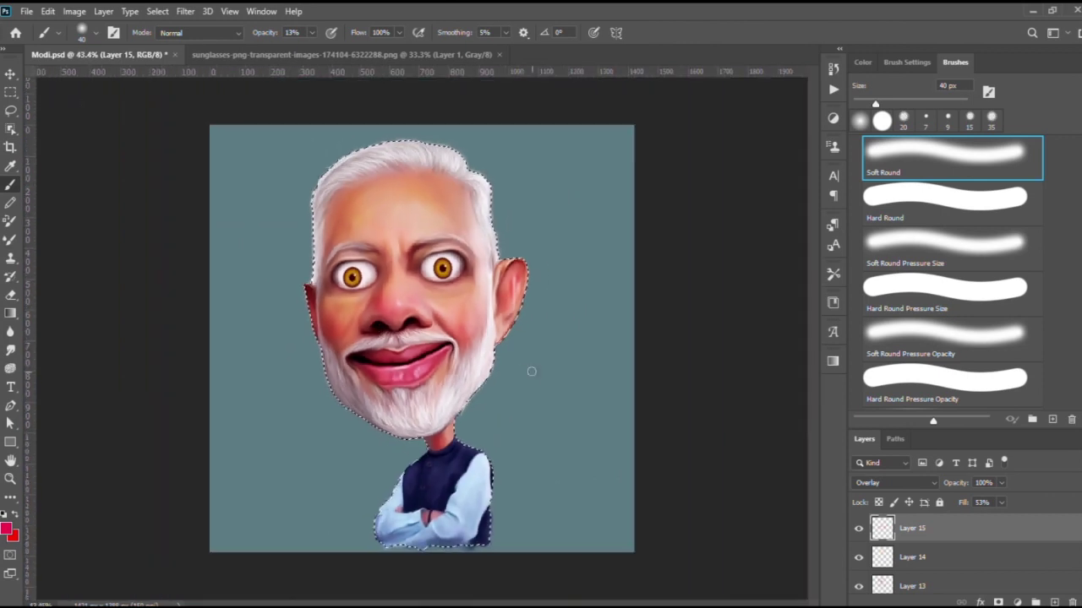
scroll(470, 262, up, 1)
Deselect the figure and add an empty Layer 16.
key(ctrl+d)
scroll(496, 263, down, 1)
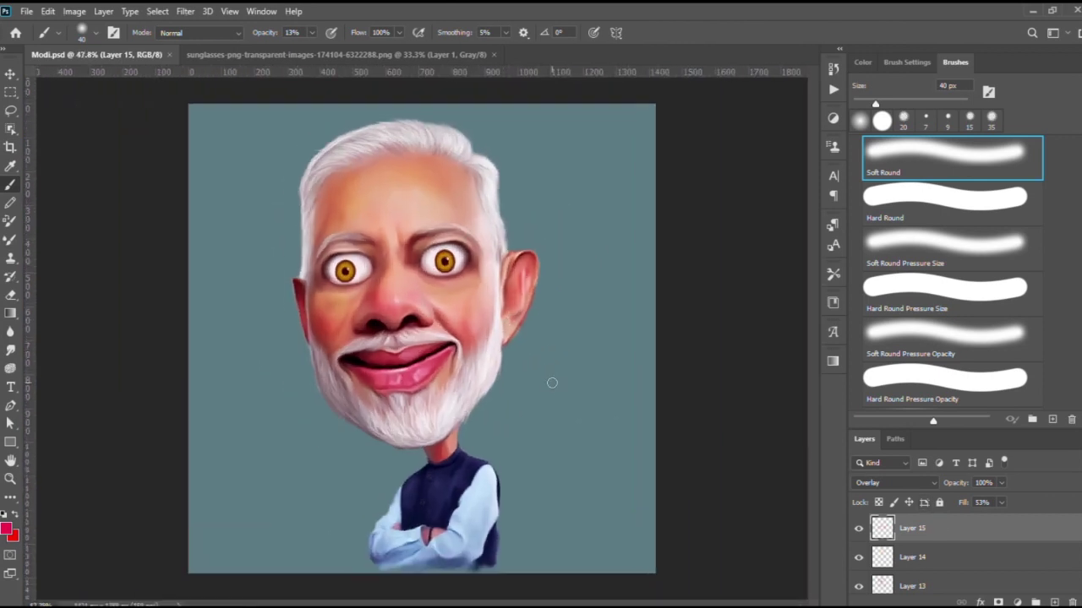
scroll(911, 550, down, 2)
key(ctrl+shift+alt+n)
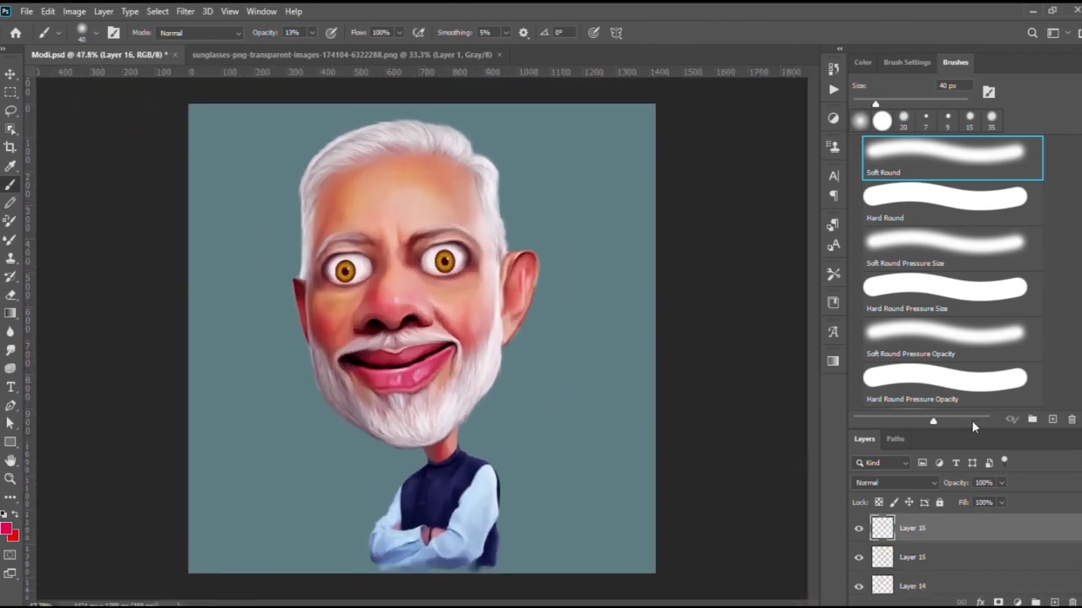
Enlarge the Layers list and sample the teal background colour for the brush.
drag(972, 427, 972, 315)
scroll(474, 283, up, 2)
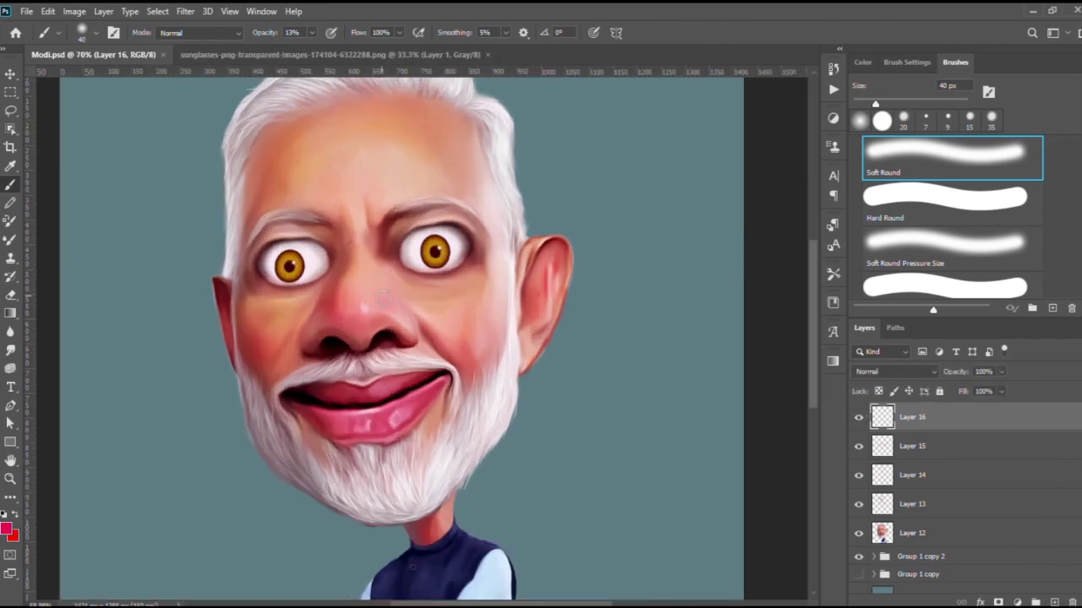
key(i)
click(132, 225)
key(b)
scroll(508, 233, up, 1)
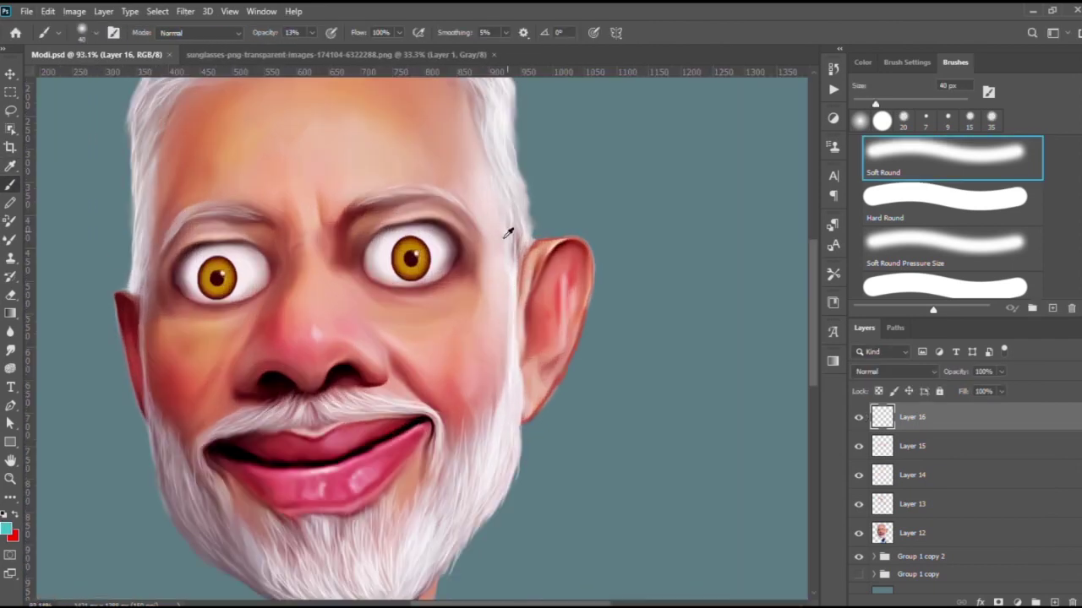
scroll(463, 187, down, 2)
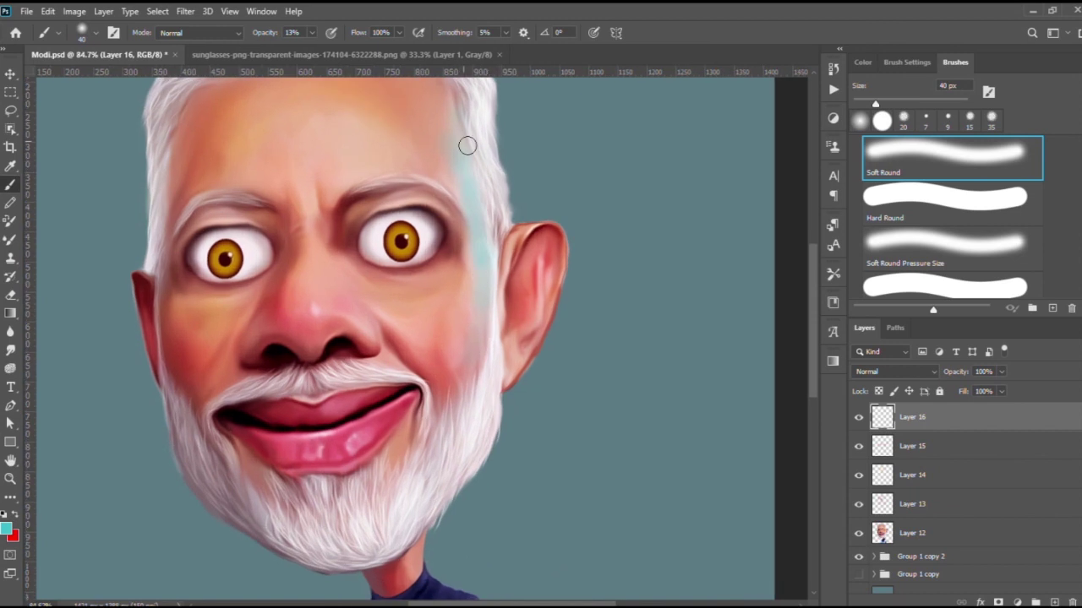
Erase excess paint and fit the whole image in the window before brushing again.
key(e)
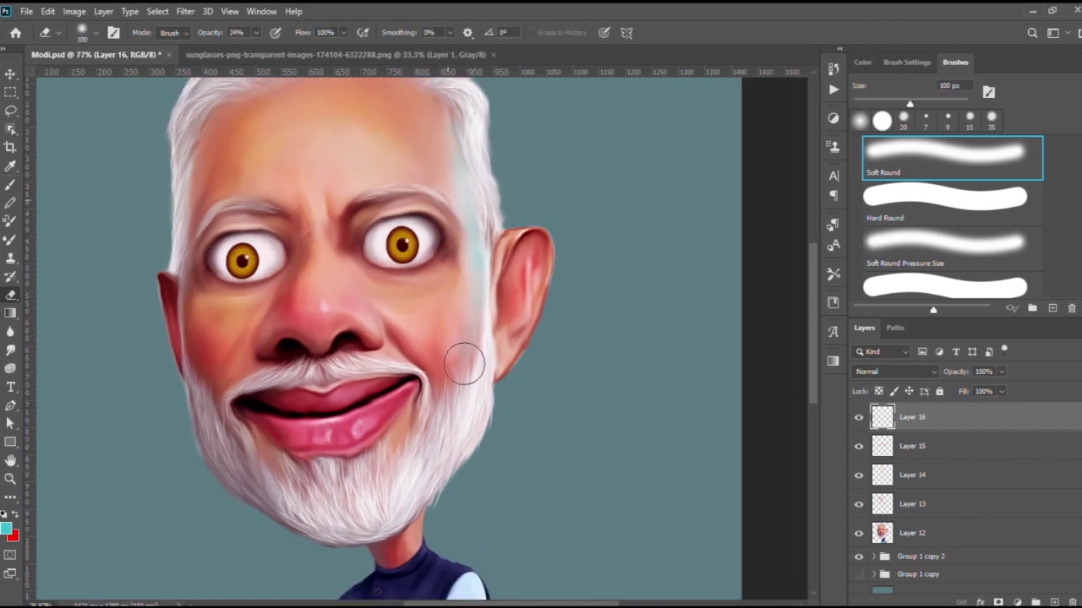
key(ctrl+0)
key(b)
scroll(372, 192, up, 1)
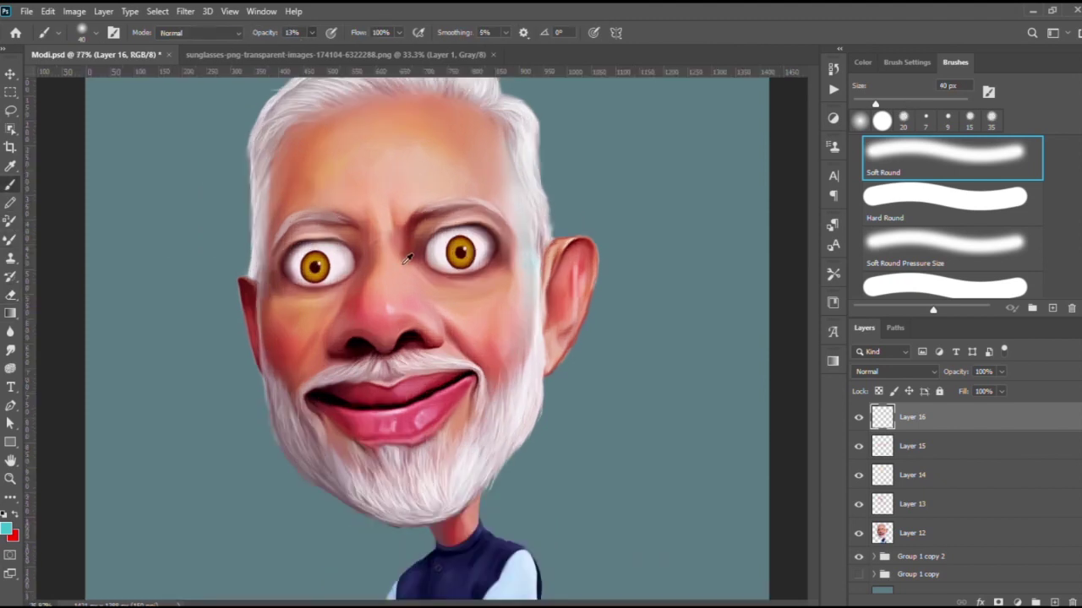
scroll(371, 193, up, 1)
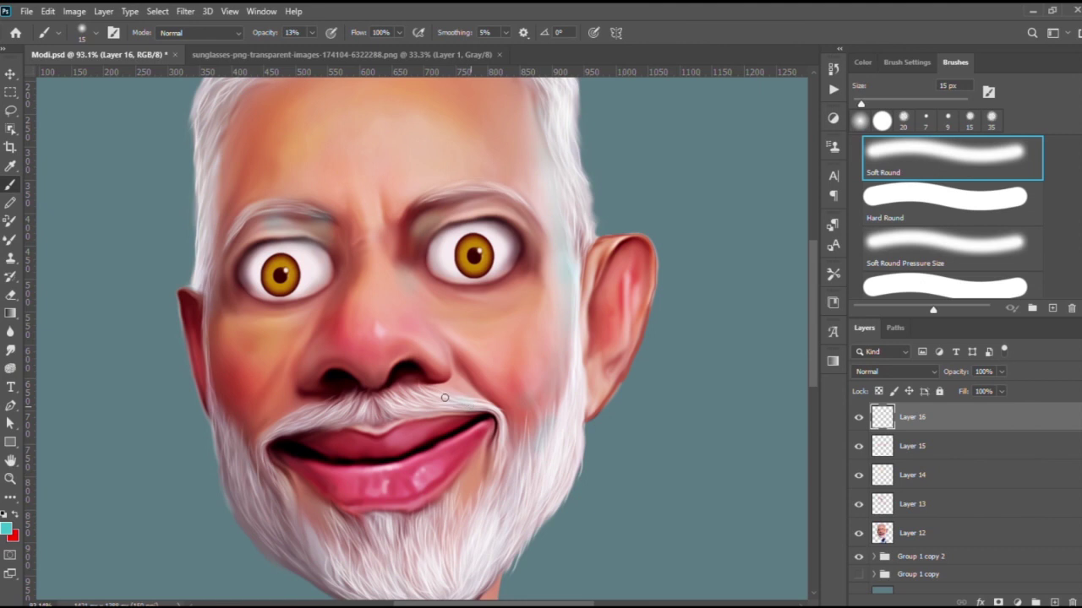
scroll(449, 288, up, 3)
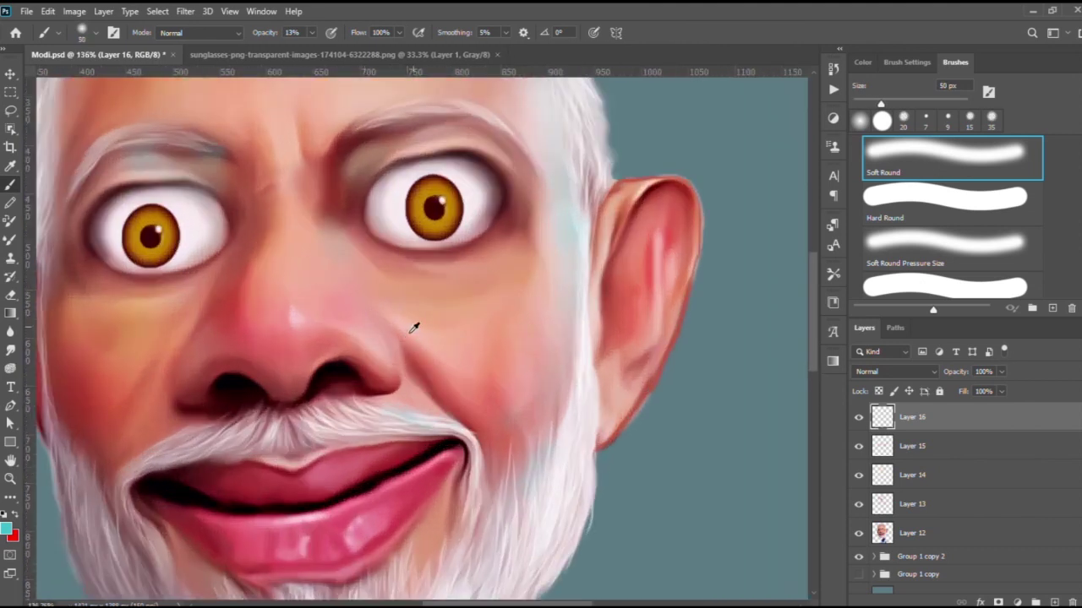
scroll(415, 326, down, 2)
Sample a light pink skin tone from the face and brush it softly over cheeks and forehead.
key(i)
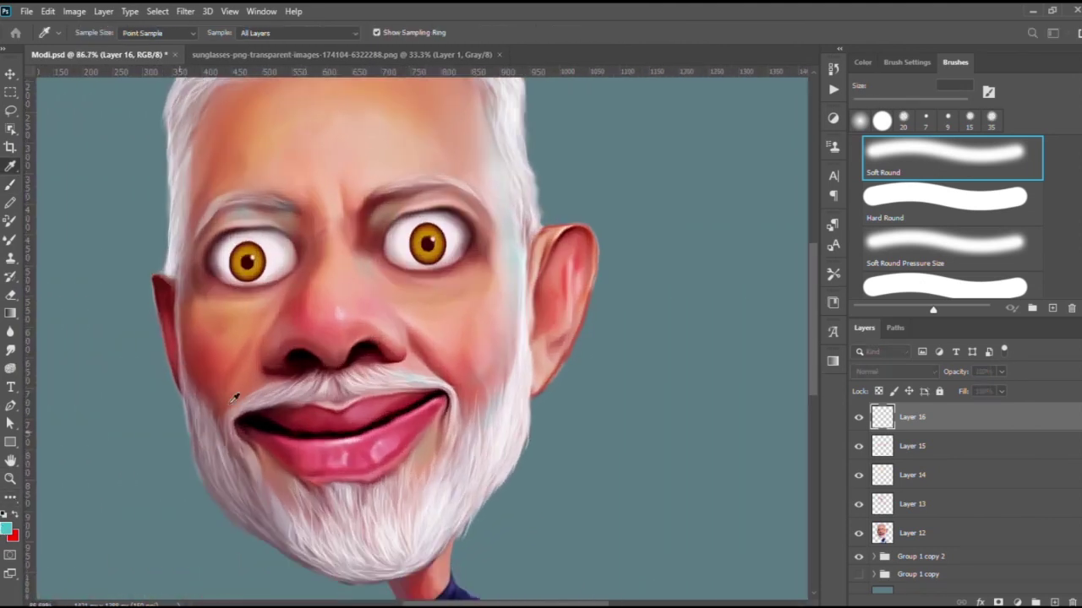
click(338, 199)
key(b)
scroll(389, 317, up, 2)
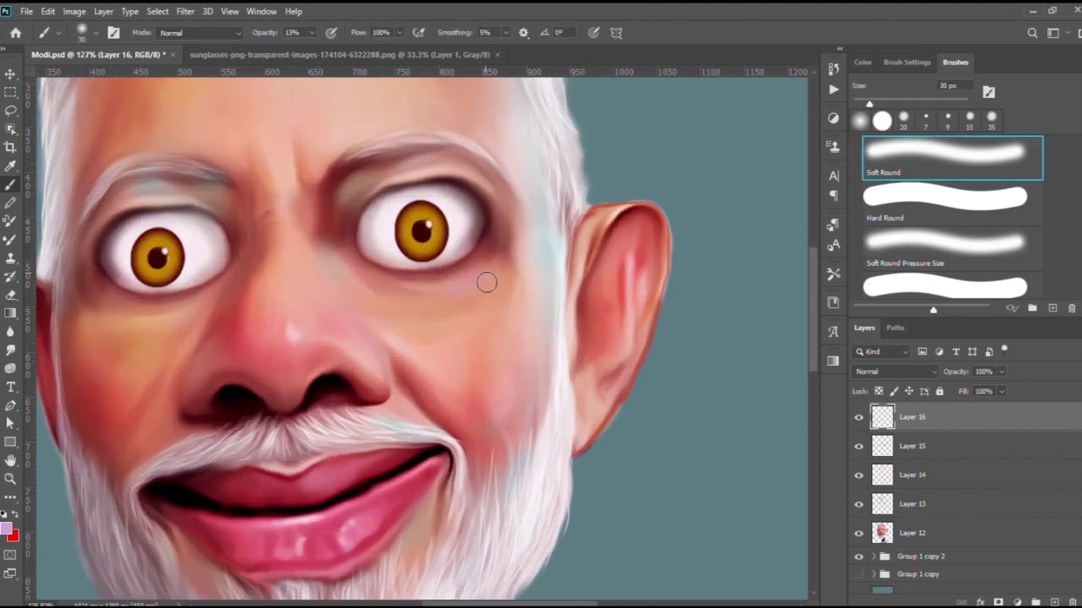
scroll(280, 142, down, 1)
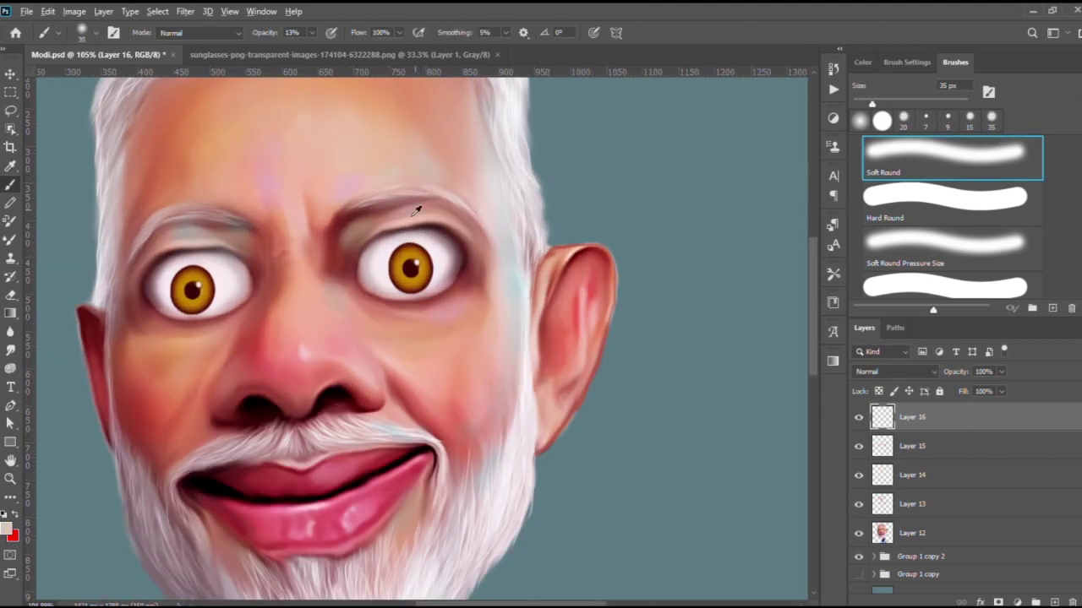
scroll(416, 209, down, 2)
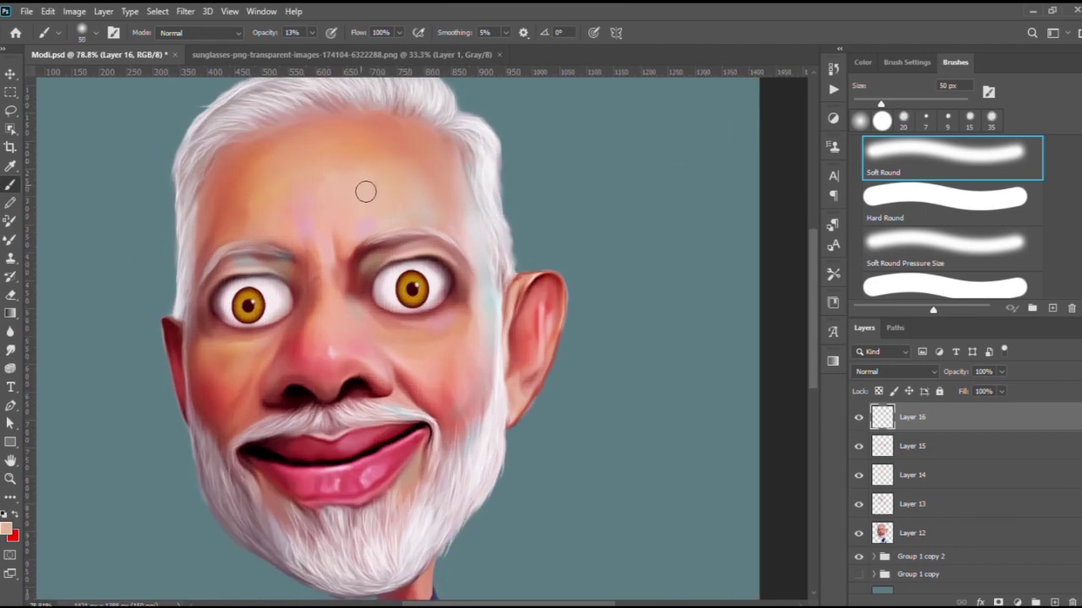
scroll(321, 194, up, 2)
scroll(304, 165, down, 1)
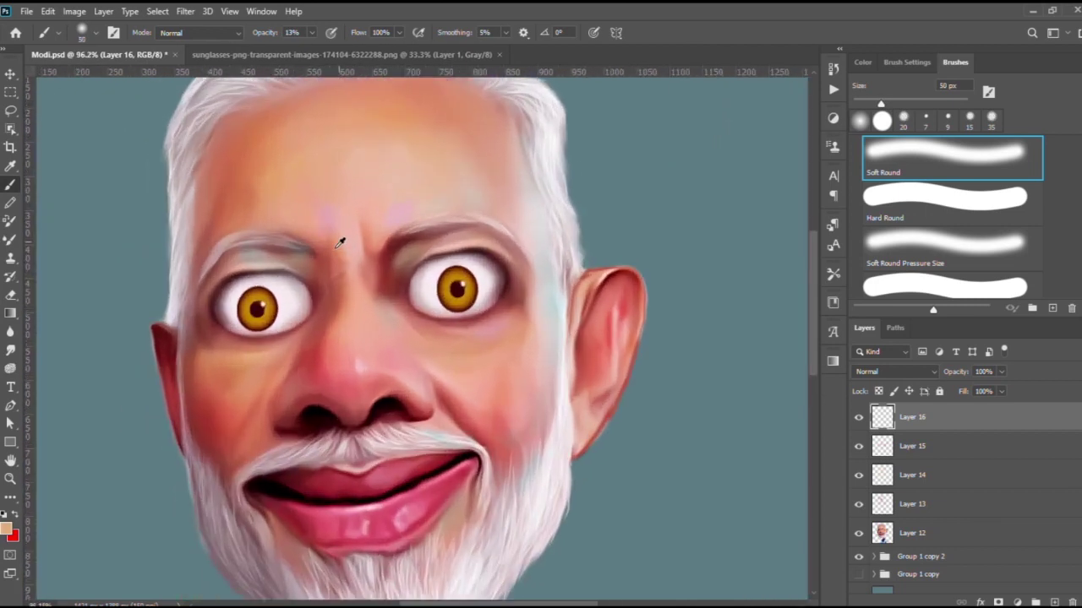
scroll(338, 237, up, 2)
scroll(452, 229, down, 1)
scroll(445, 313, up, 1)
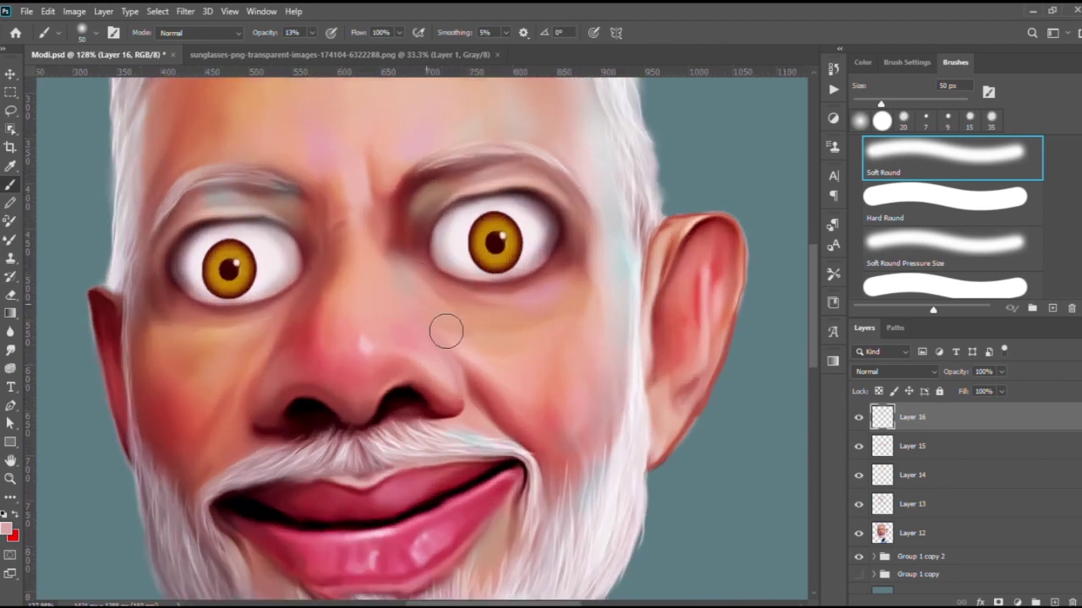
scroll(507, 321, down, 1)
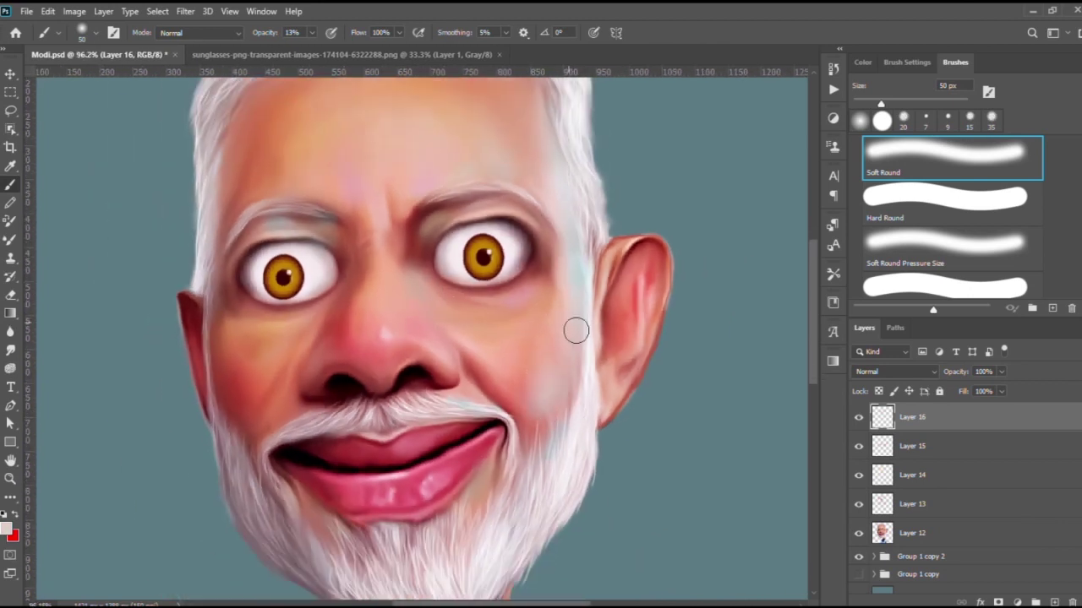
Erase back parts of the pastel touches on Layer 16.
click(10, 297)
scroll(610, 376, down, 2)
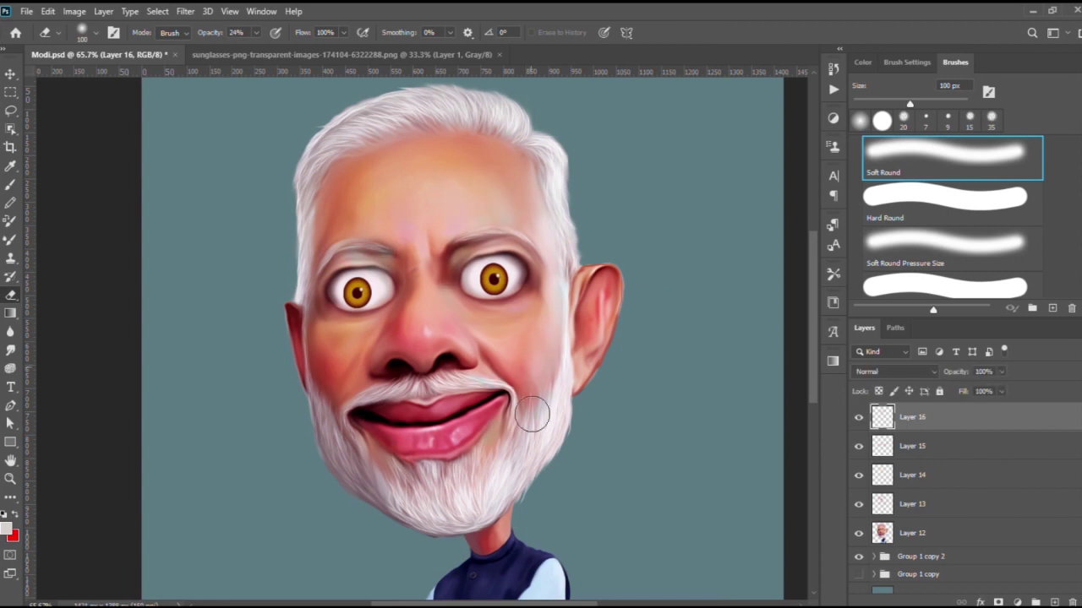
scroll(532, 414, up, 1)
scroll(140, 301, up, 1)
scroll(584, 290, down, 1)
Sample a cheek skin tone and paint a faint shadow along the nostril edge.
key(b)
scroll(440, 200, up, 2)
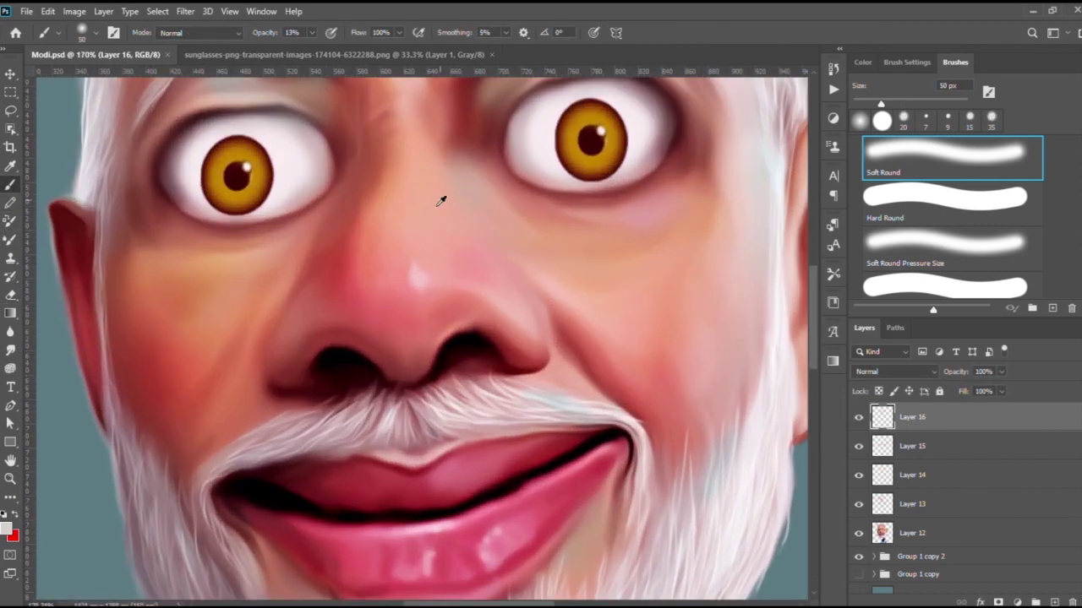
alt+click(129, 302)
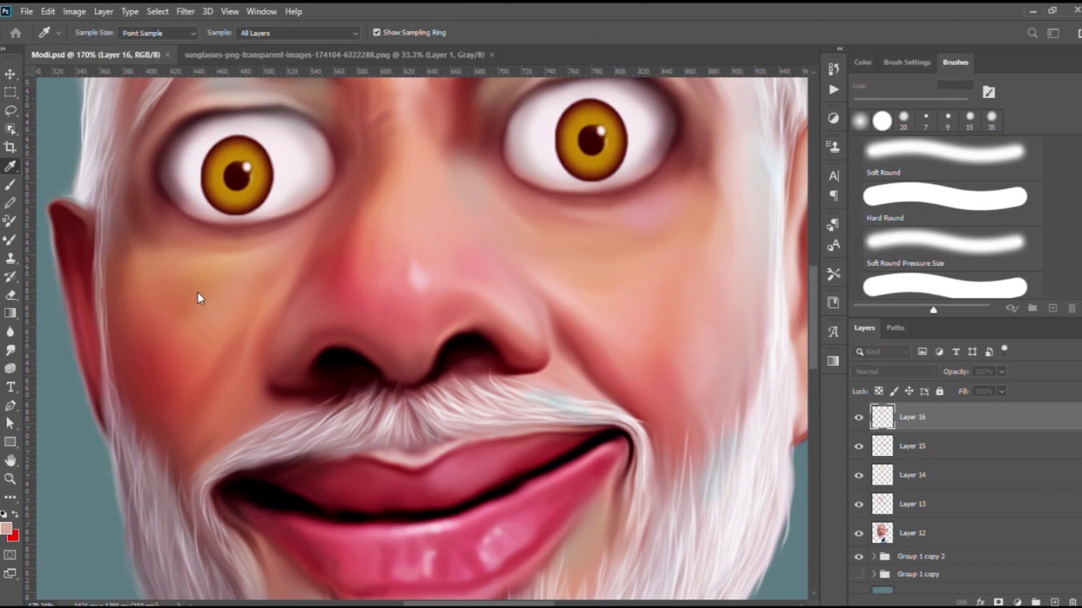
alt+click(197, 297)
drag(397, 369, 376, 340)
Resize the soft brush and keep blending the skin shading around the nose.
key(bracketright)
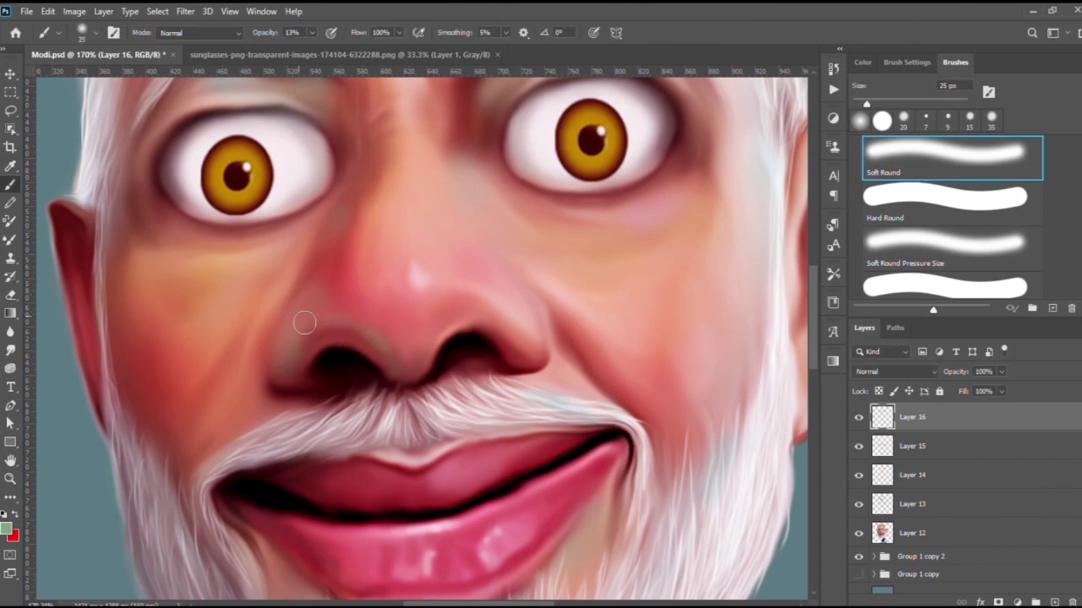
scroll(370, 234, down, 5)
scroll(429, 195, up, 4)
key(bracketleft)
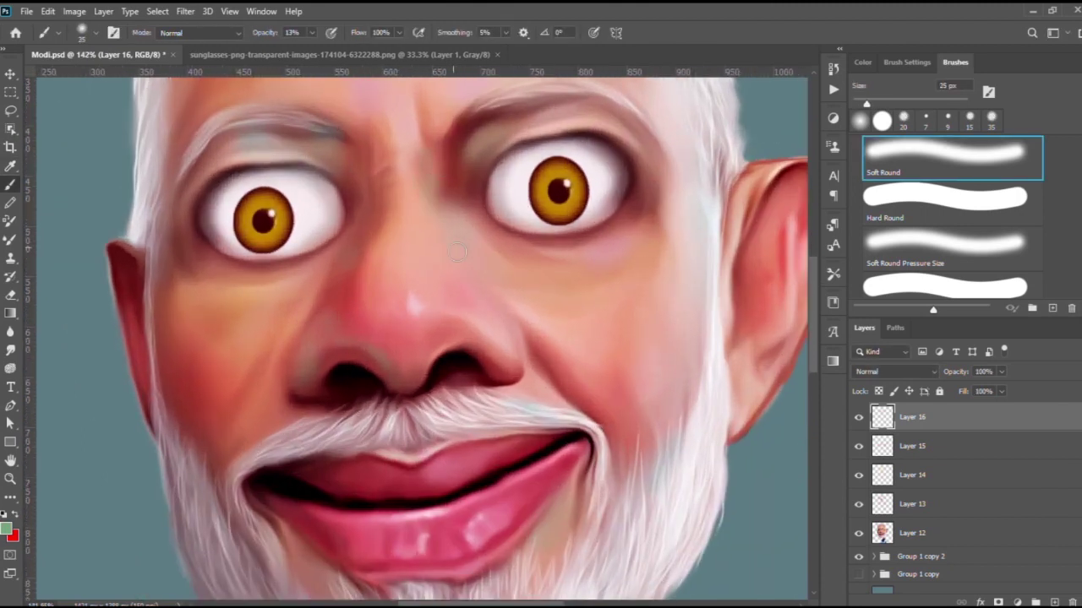
scroll(457, 251, up, 1)
scroll(270, 401, down, 3)
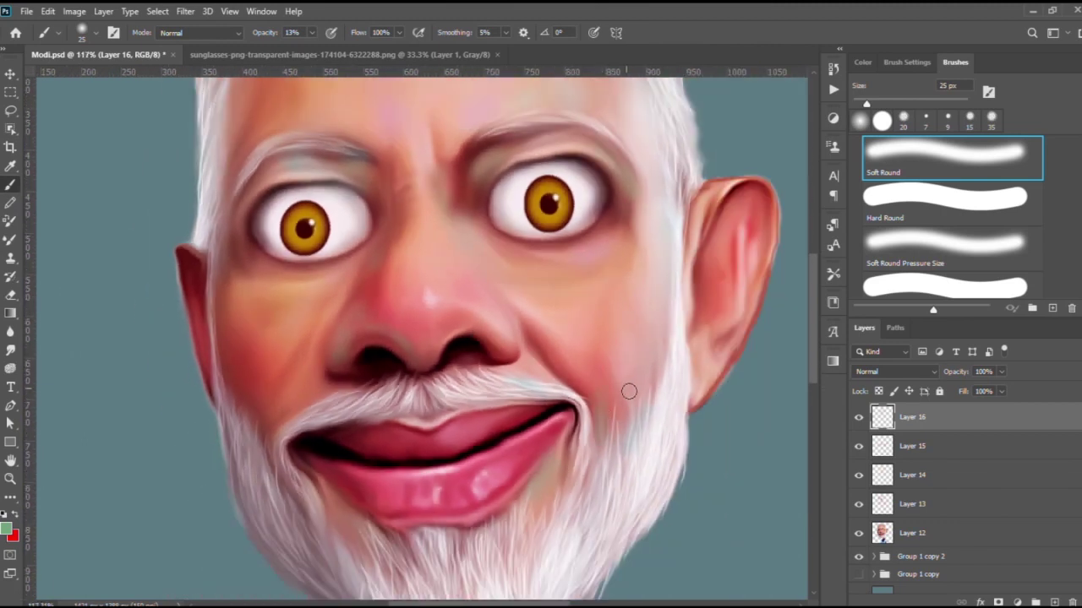
scroll(725, 269, up, 2)
scroll(530, 219, down, 2)
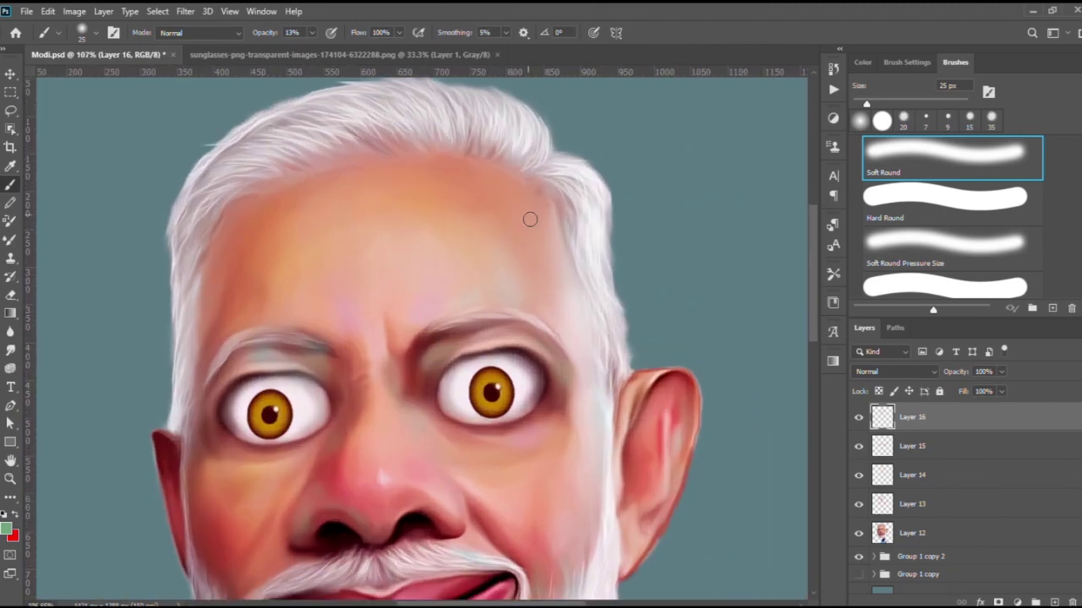
Switch to the low-opacity Eraser and sample a light skin tone from the forehead.
key(e)
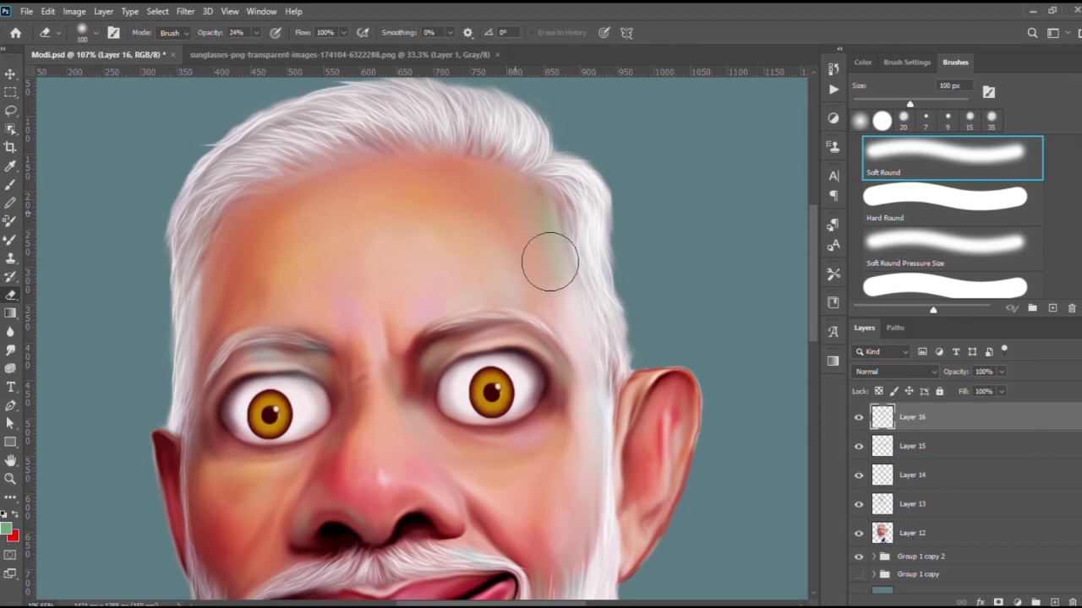
scroll(386, 231, down, 1)
scroll(386, 231, down, 2)
scroll(387, 232, up, 2)
key(i)
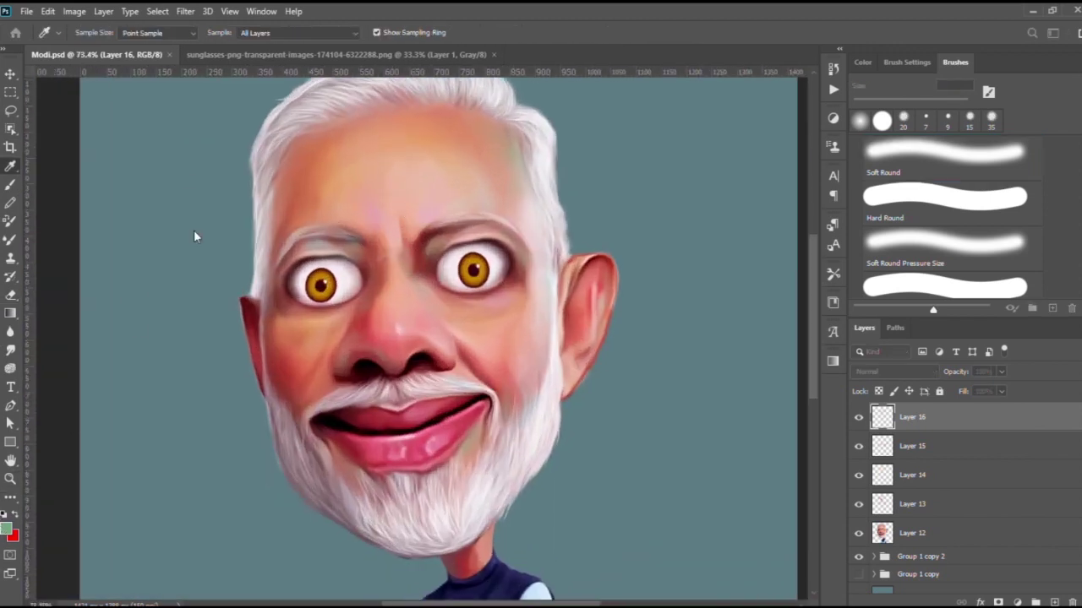
click(345, 183)
key(e)
Soften the forehead skin patches, alternating colour sampling and low-opacity erasing.
key(i)
key(e)
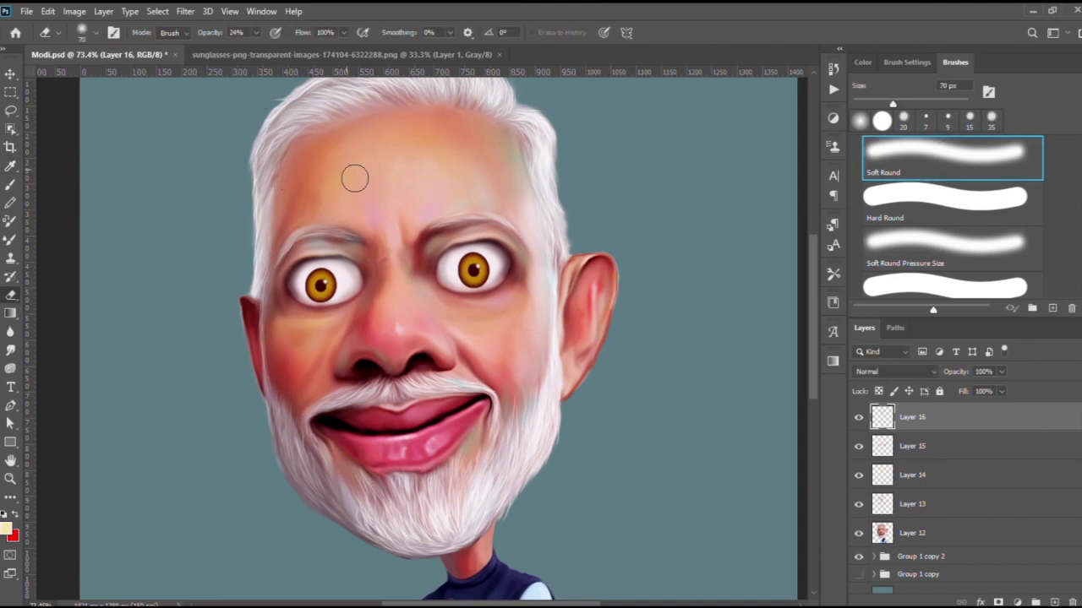
scroll(355, 177, up, 2)
key(i)
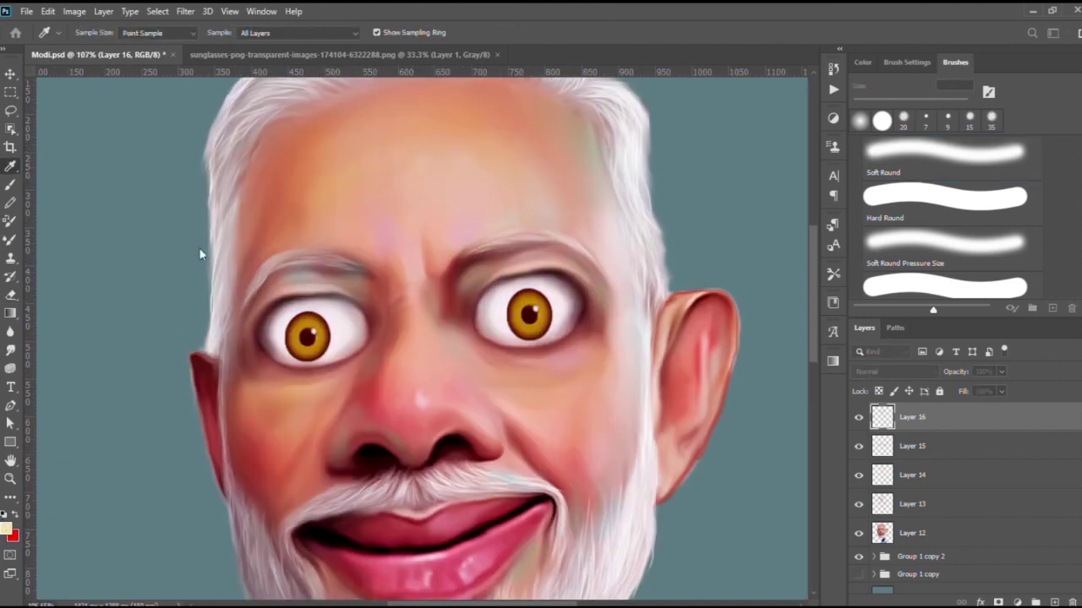
key(e)
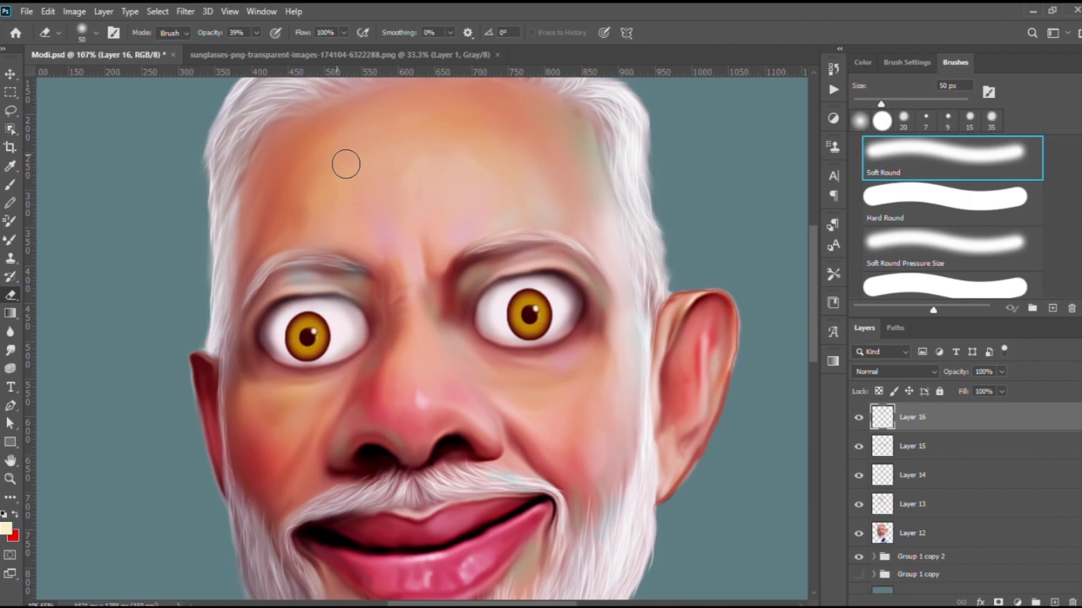
key(b)
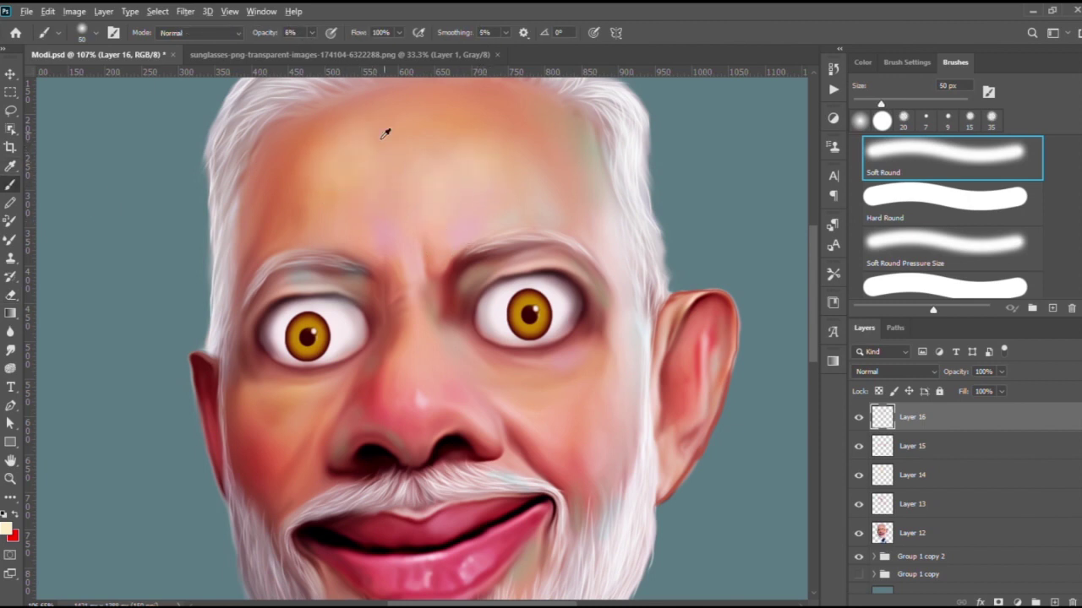
scroll(357, 181, down, 3)
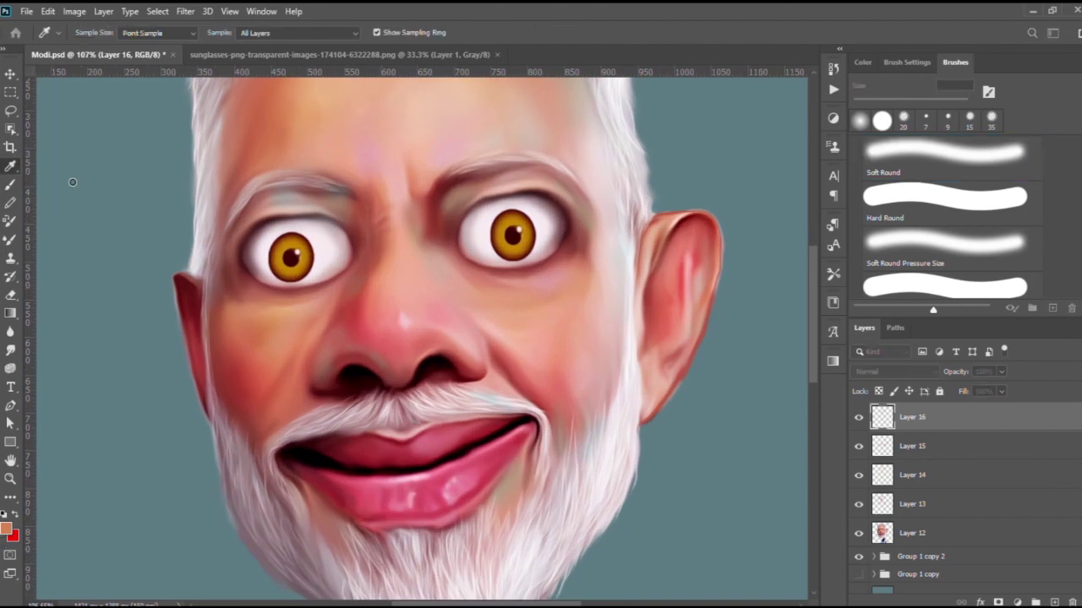
Zoom in on the face and sample the forehead skin colour.
alt+scroll(404, 285, up, 2)
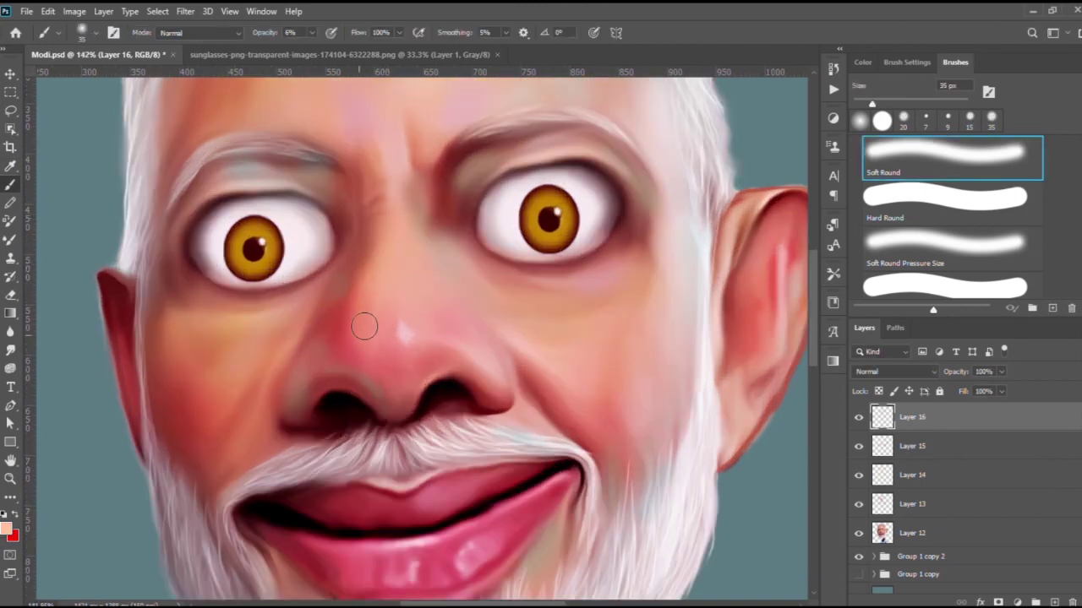
alt+scroll(524, 352, down, 1)
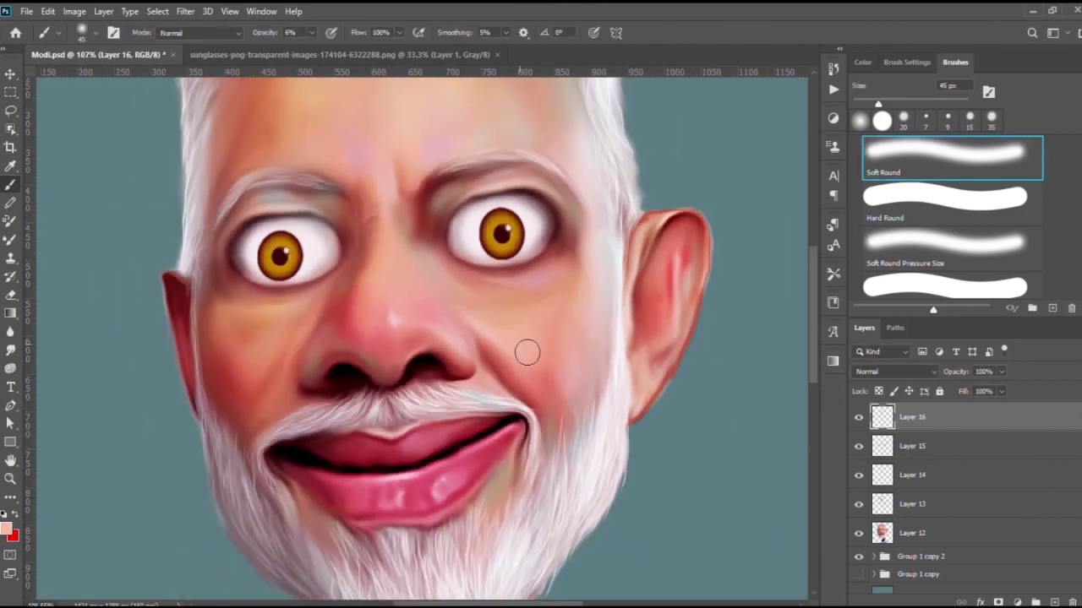
alt+scroll(500, 316, down, 1)
alt+scroll(474, 160, down, 1)
alt+scroll(476, 228, down, 1)
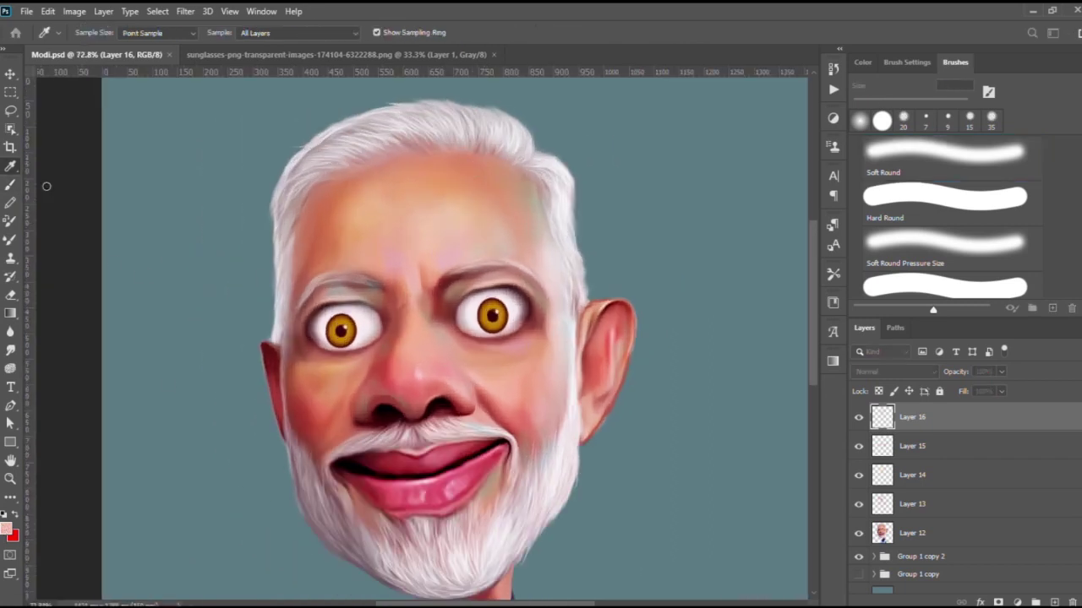
alt+scroll(364, 232, up, 2)
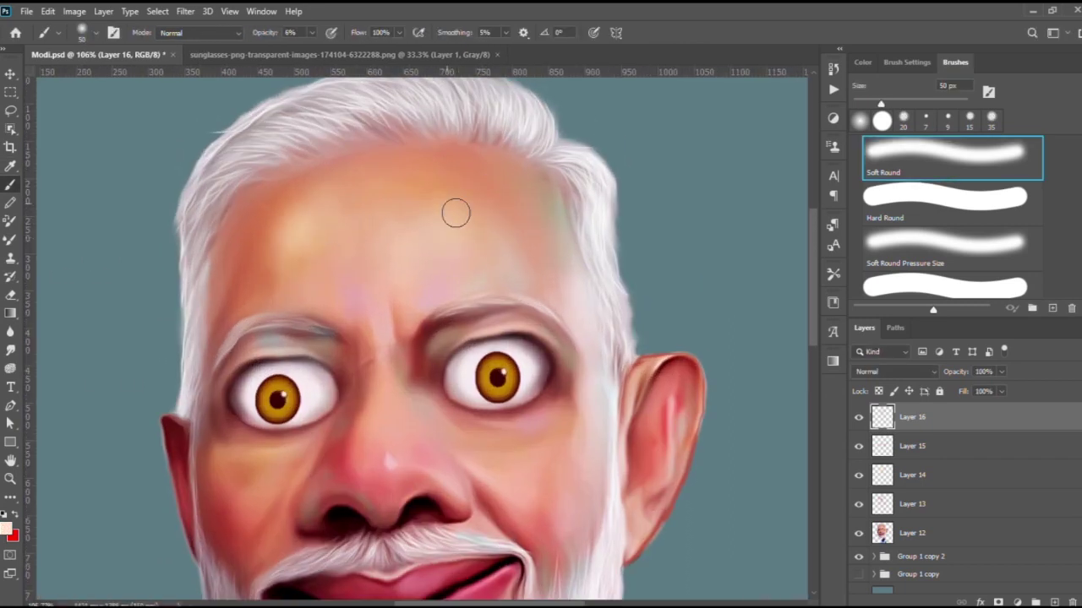
alt+scroll(456, 213, down, 1)
alt+scroll(295, 244, up, 1)
alt+click(312, 212)
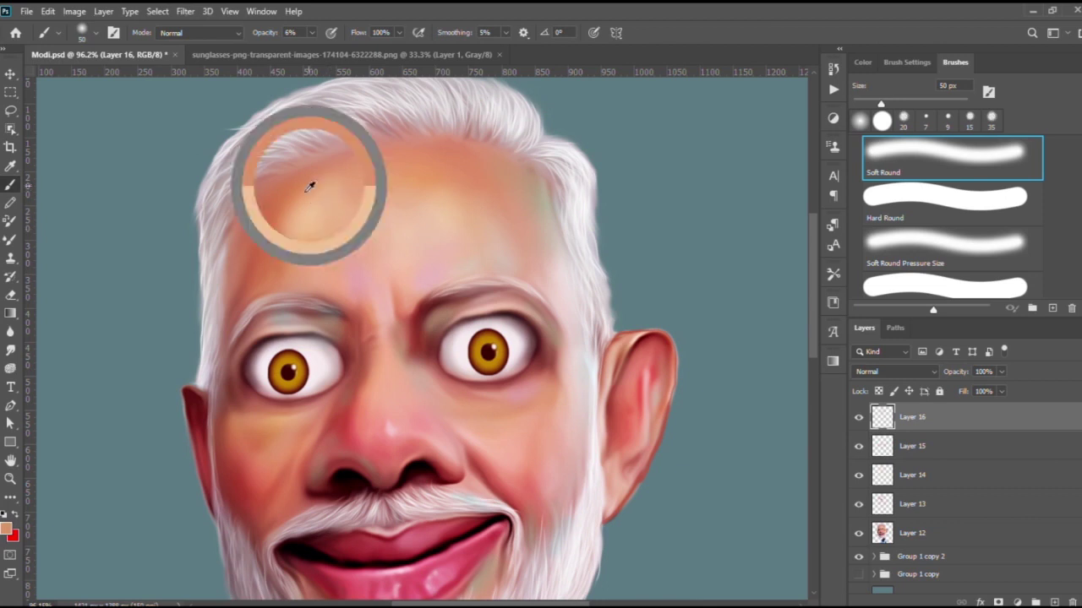
Shrink the brush and dab a soft skin-tone touch on the neck below the beard.
alt+scroll(384, 287, up, 1)
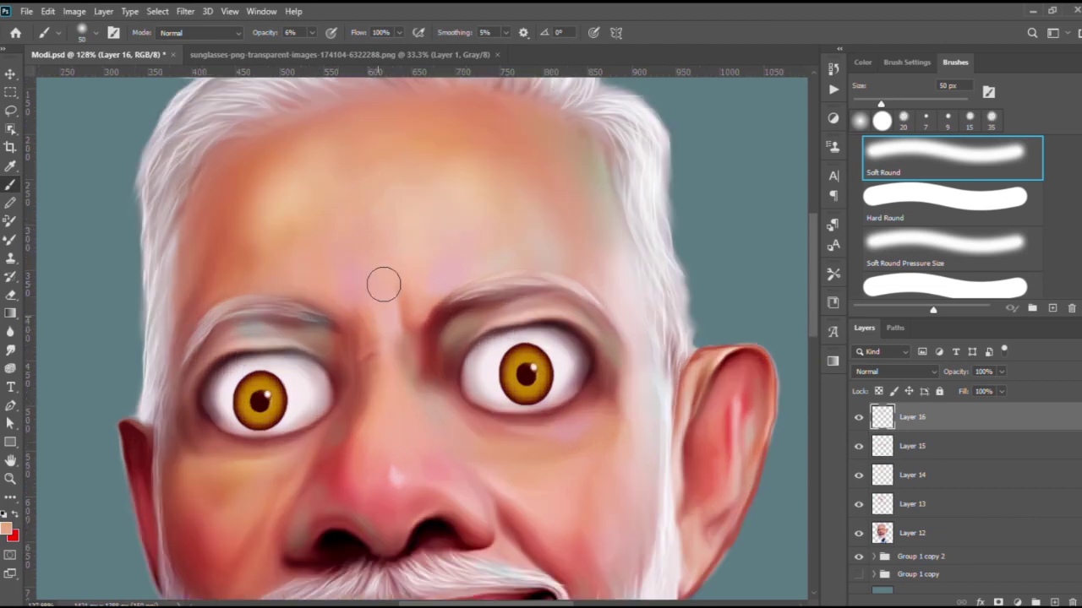
alt+scroll(382, 267, down, 1)
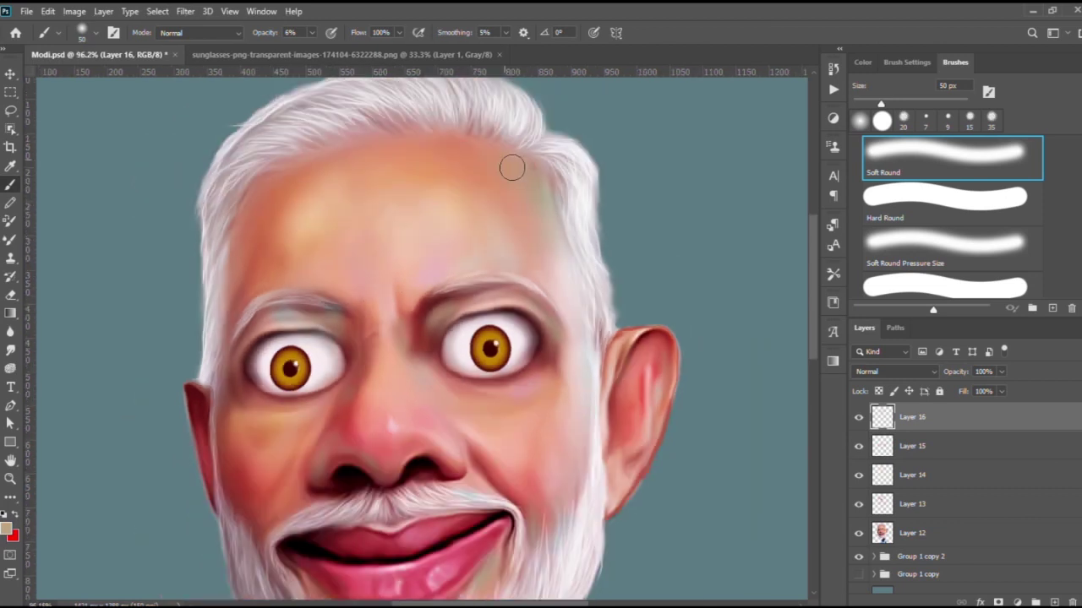
alt+scroll(511, 181, down, 1)
alt+scroll(471, 242, up, 1)
alt+scroll(555, 282, down, 1)
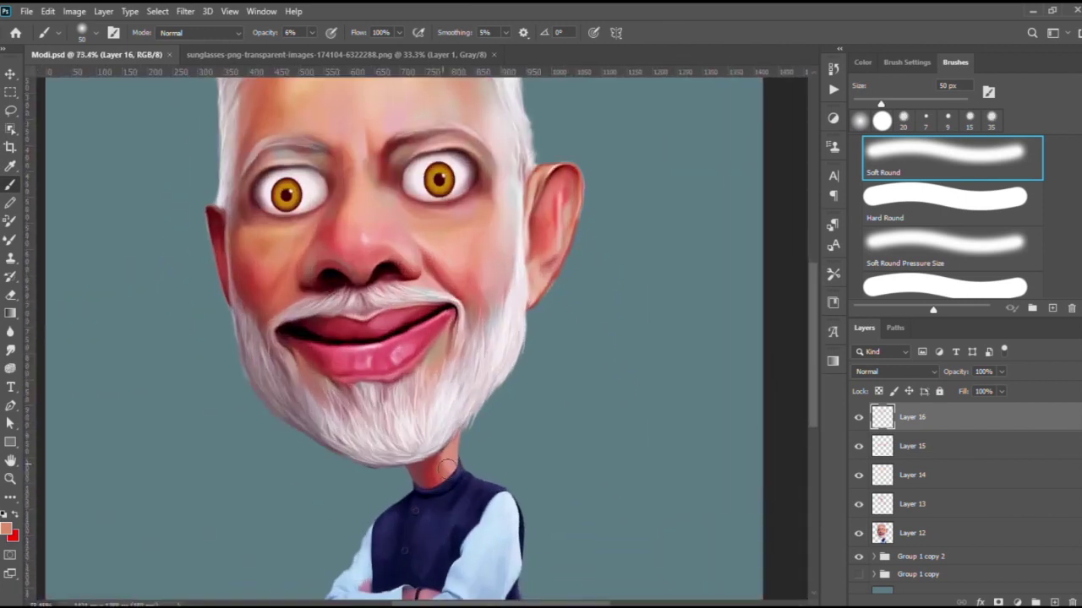
alt+scroll(299, 483, up, 2)
key(bracketleft)
key(bracketleft)
click(453, 459)
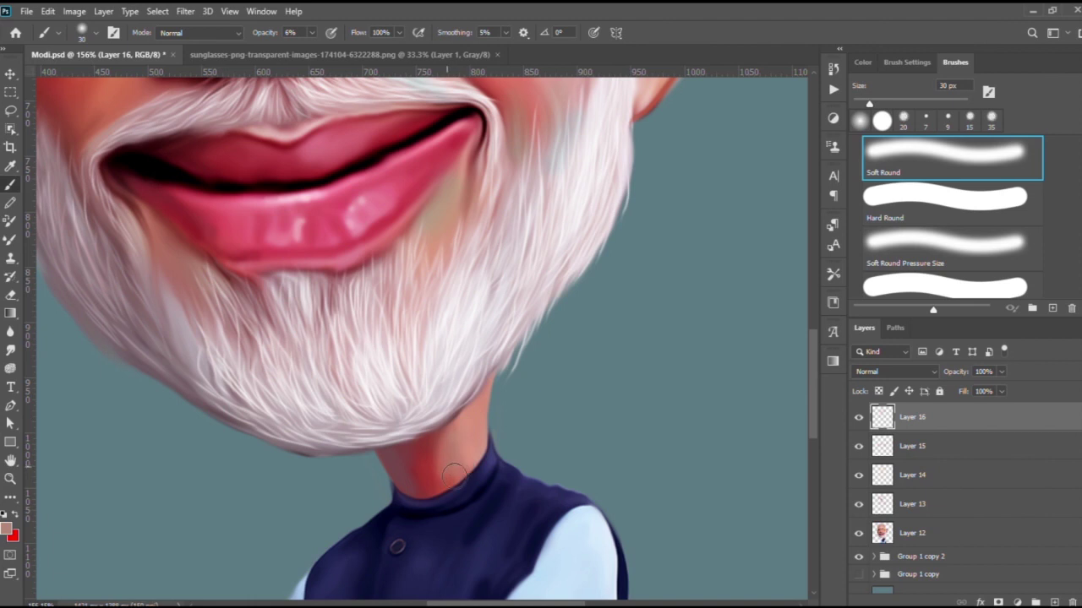
Zoom out to review the neck touches on the whole caricature.
alt+scroll(512, 423, down, 1)
alt+scroll(520, 389, down, 1)
alt+scroll(530, 350, down, 1)
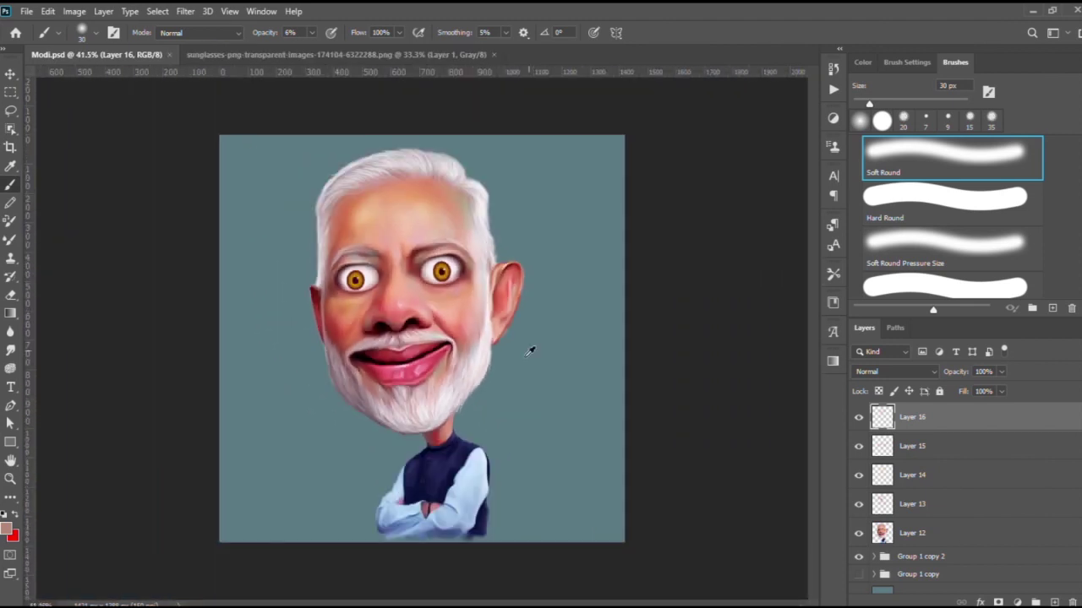
alt+scroll(507, 330, up, 1)
alt+scroll(490, 314, up, 1)
alt+scroll(473, 325, down, 1)
Copy the whole glasses image and paste it into the caricature document.
key(ctrl+Tab)
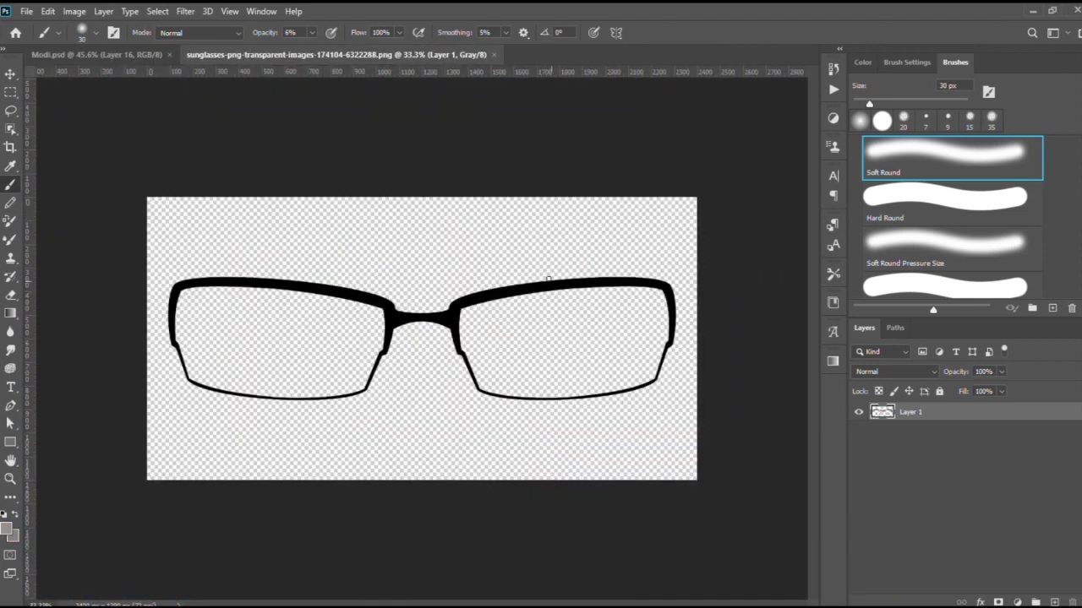
click(10, 75)
key(ctrl+a)
key(ctrl+c)
key(ctrl+Tab)
key(ctrl+v)
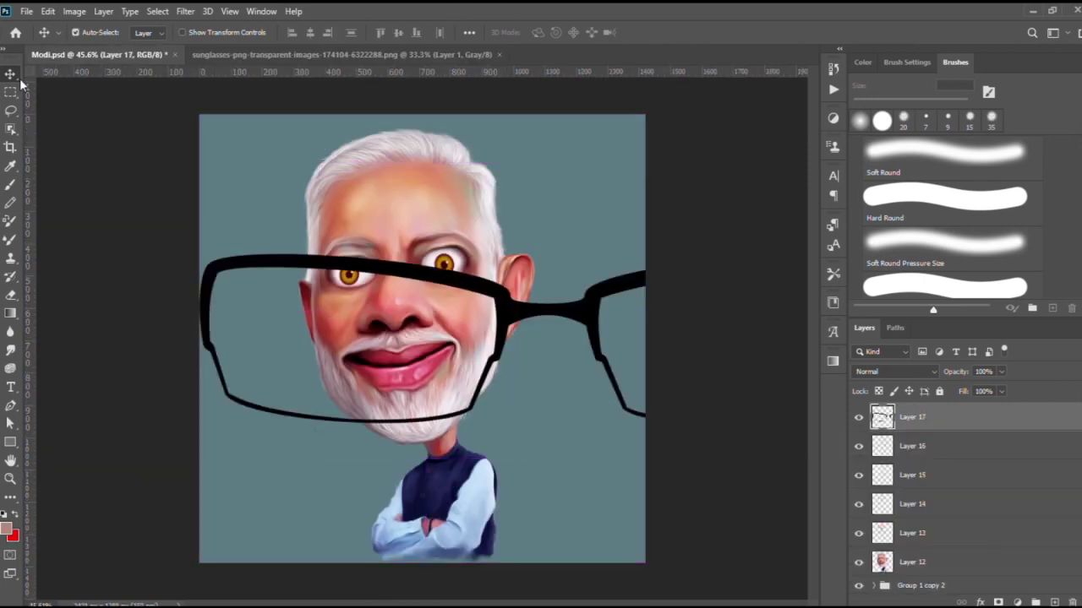
Free-transform the pasted glasses down to face size and move them onto the eyes.
alt+scroll(313, 206, down, 1)
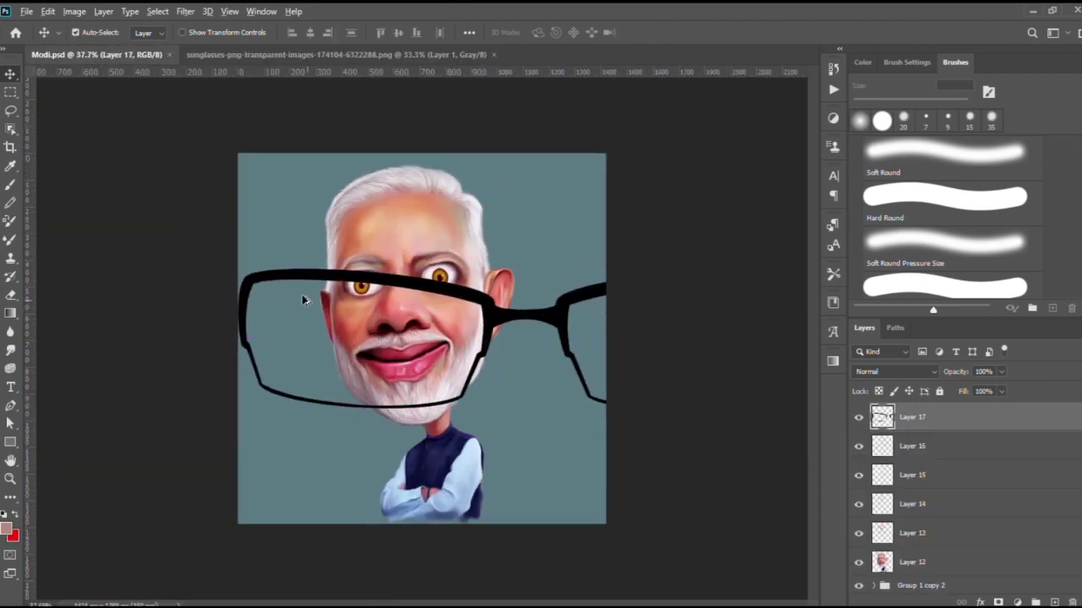
alt+scroll(303, 300, down, 1)
key(ctrl+t)
drag(744, 280, 448, 353)
alt+scroll(373, 363, up, 2)
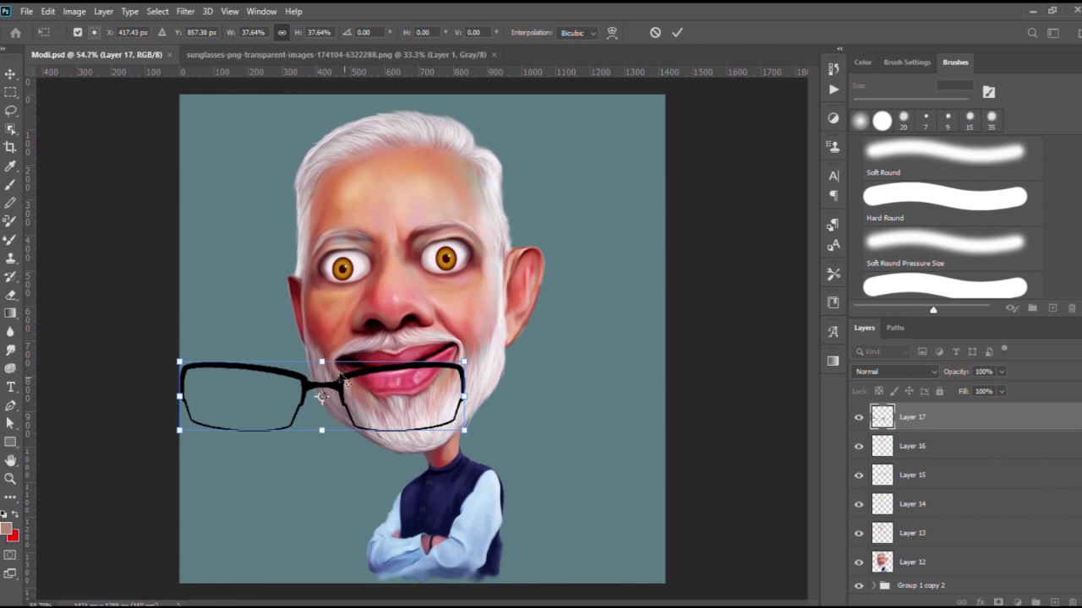
alt+scroll(343, 380, up, 1)
drag(342, 385, 410, 249)
alt+scroll(401, 251, up, 1)
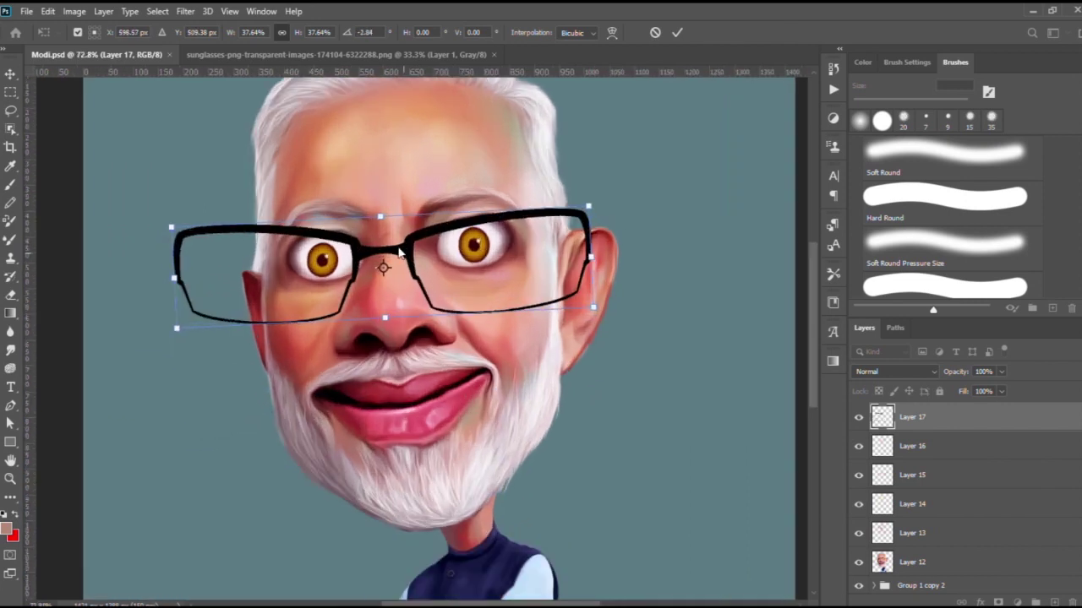
Shrink the glasses to about 30%, centre them over both eyes, tilt to match the face.
drag(594, 307, 513, 291)
drag(429, 228, 480, 215)
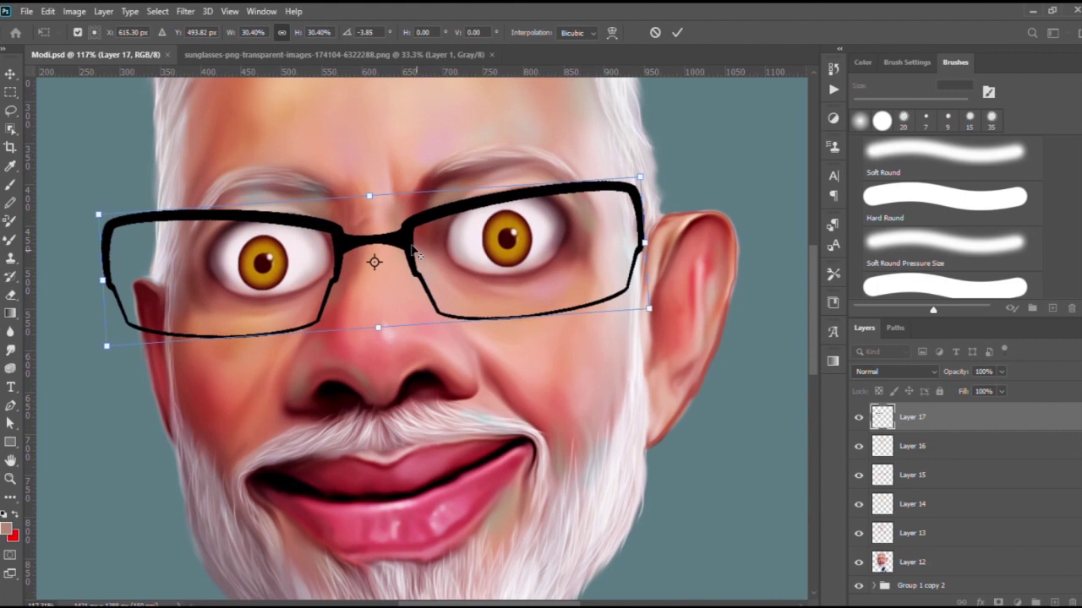
alt+scroll(473, 217, up, 2)
drag(408, 221, 409, 211)
alt+scroll(427, 220, down, 2)
drag(617, 193, 608, 171)
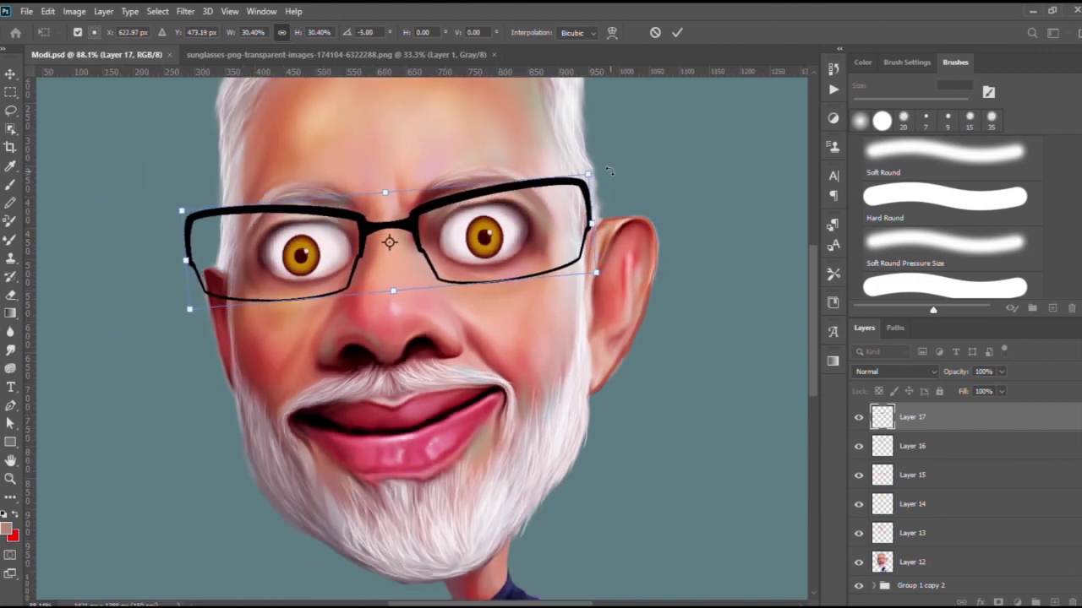
key(Return)
alt+scroll(489, 252, down, 5)
alt+scroll(490, 251, up, 2)
alt+scroll(354, 300, up, 3)
alt+scroll(496, 242, up, 1)
alt+scroll(496, 242, up, 1)
alt+scroll(456, 245, down, 5)
alt+scroll(439, 254, up, 2)
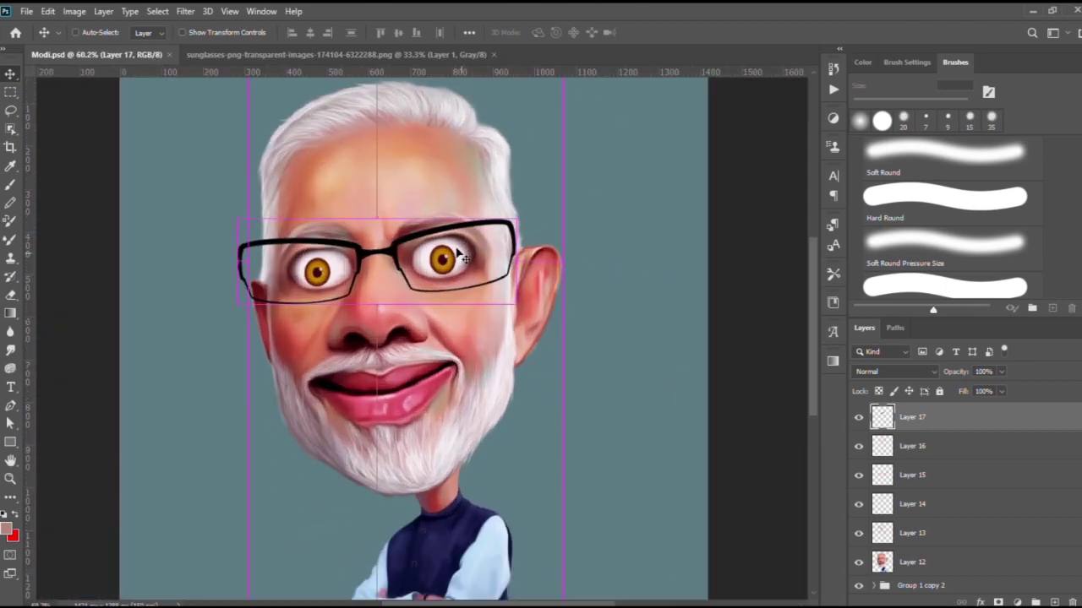
alt+scroll(425, 258, up, 2)
Group Layers 12 through 16 into Group 1.
click(910, 447)
shift+click(929, 565)
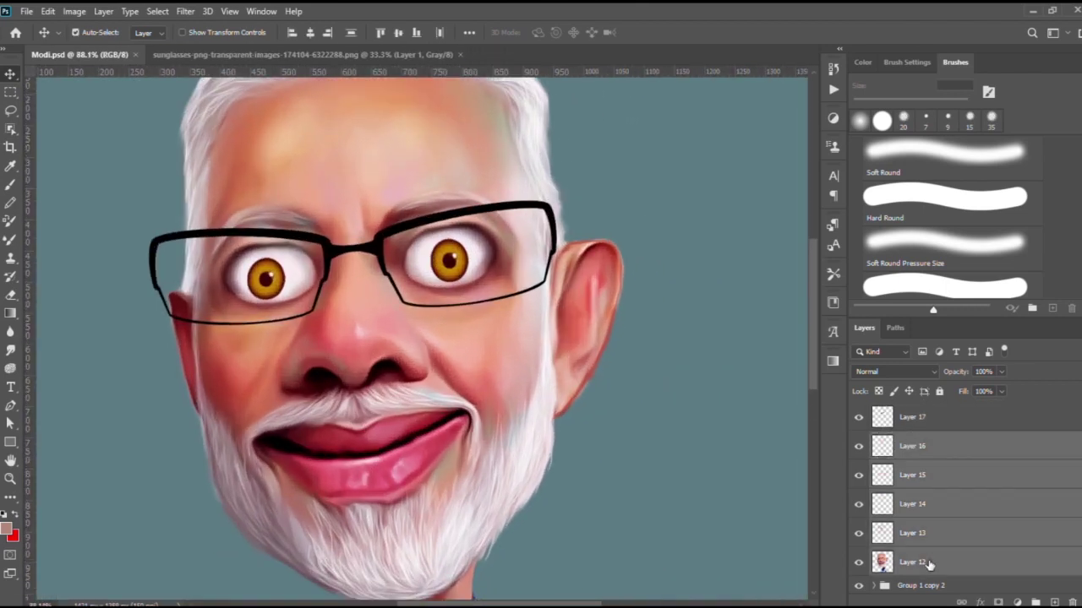
key(ctrl+g)
key(ctrl+z)
key(ctrl+shift+z)
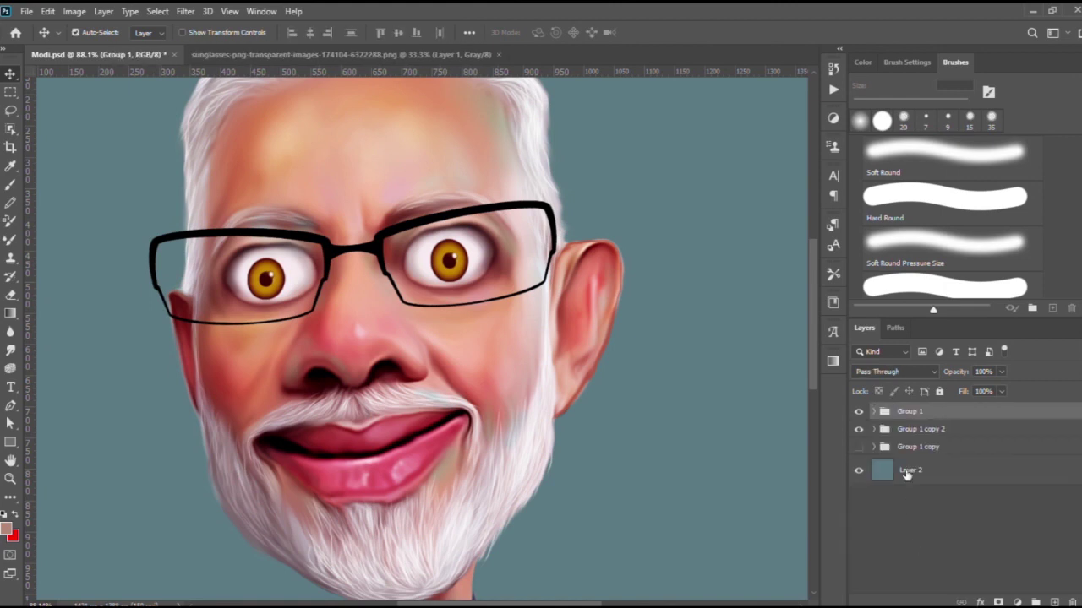
key(ctrl+z)
key(ctrl+g)
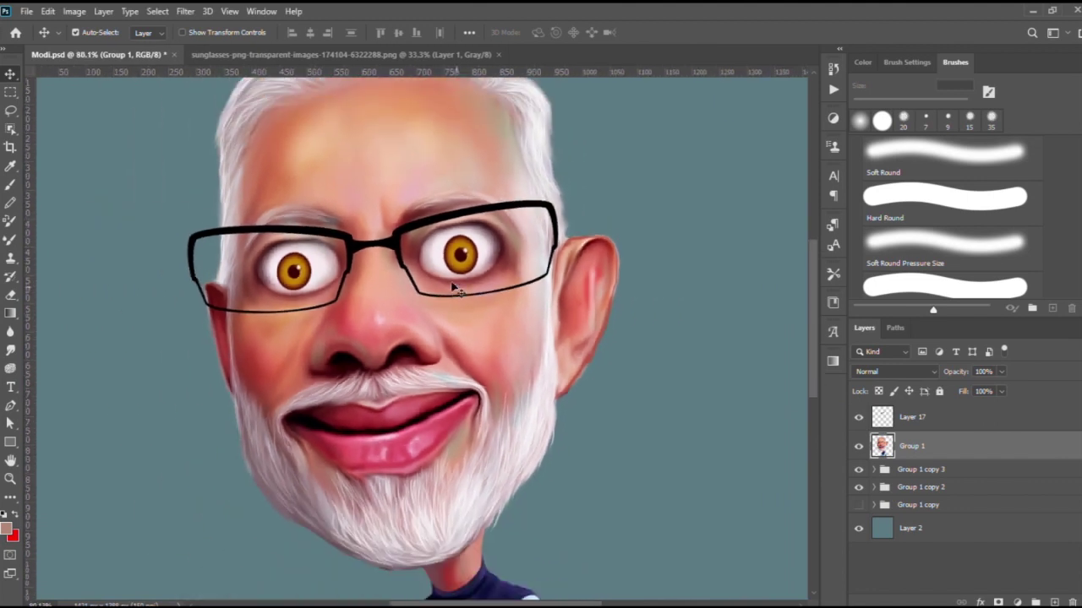
Hide the Levels 1 adjustment and move empty Layer 18 below Group 1.
scroll(455, 290, down, 1)
scroll(461, 285, down, 1)
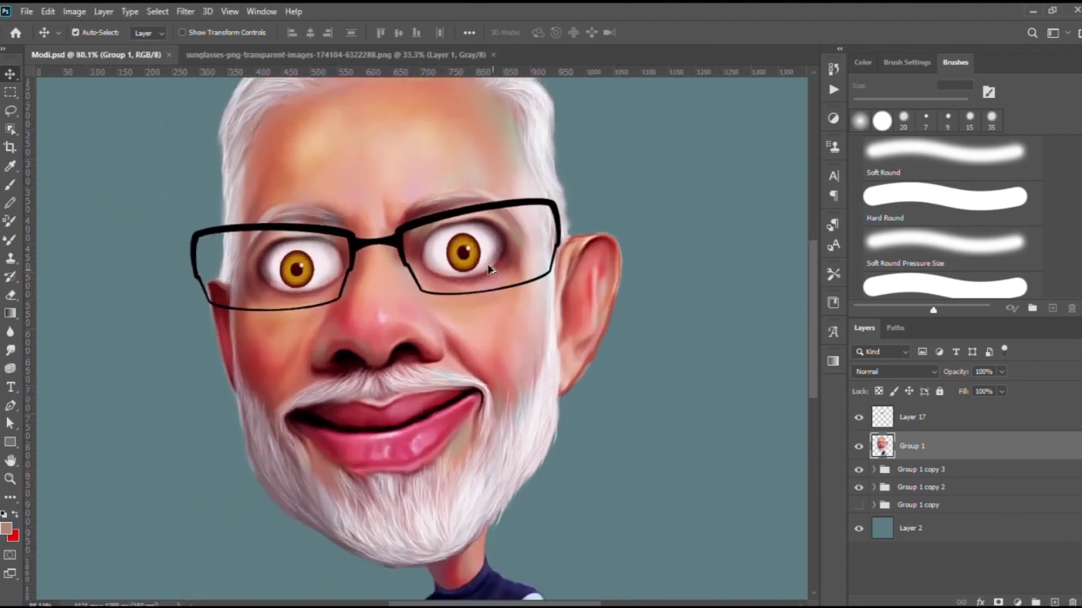
scroll(473, 279, down, 1)
scroll(491, 272, down, 2)
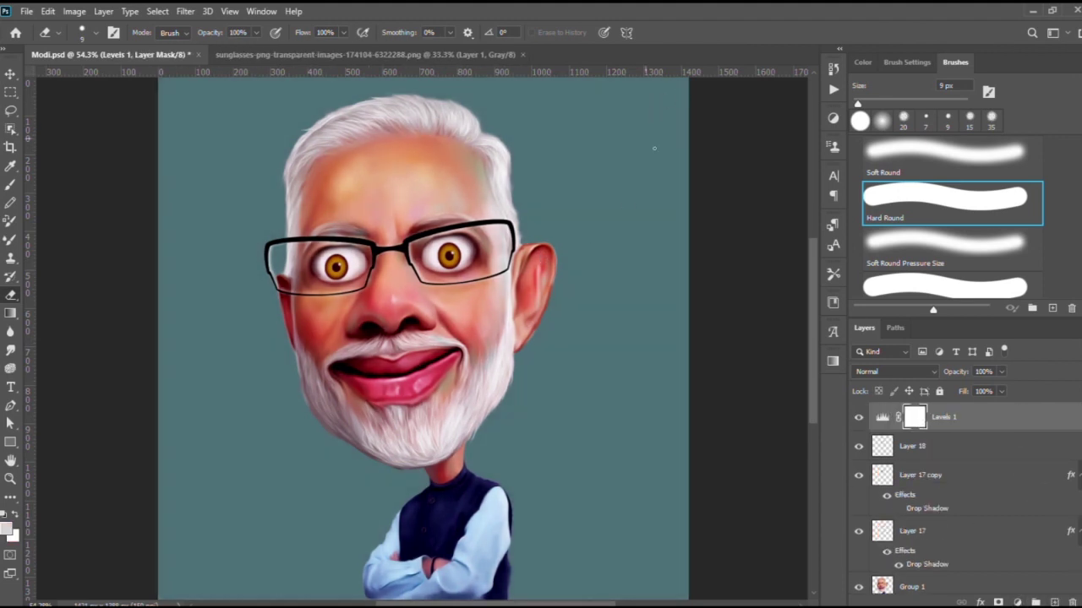
click(859, 416)
click(926, 454)
mouse_move(921, 588)
mouse_down()
mouse_move(901, 556)
mouse_move(917, 571)
mouse_up()
key(ctrl+minus)
Choose the cloud brush preset at 300 px for painting on Layer 18.
key(b)
scroll(969, 251, down, 5)
scroll(970, 251, down, 5)
scroll(969, 251, down, 3)
scroll(970, 251, down, 5)
scroll(970, 251, down, 5)
scroll(969, 251, down, 5)
click(970, 251)
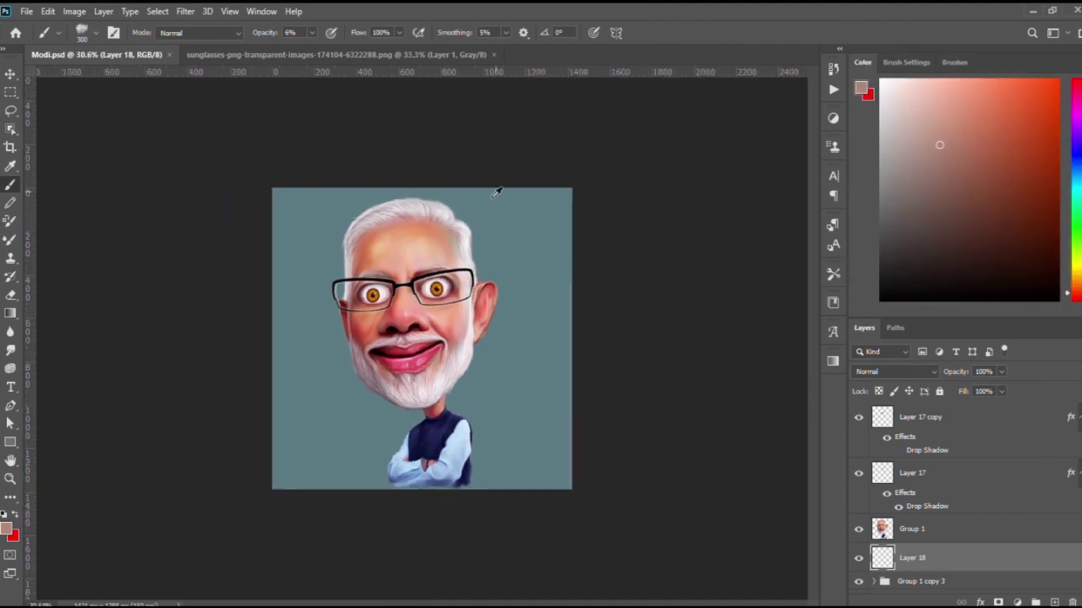
Paint a soft yellow glow right of the face and dark blue at the lower right.
drag(1078, 276, 1077, 267)
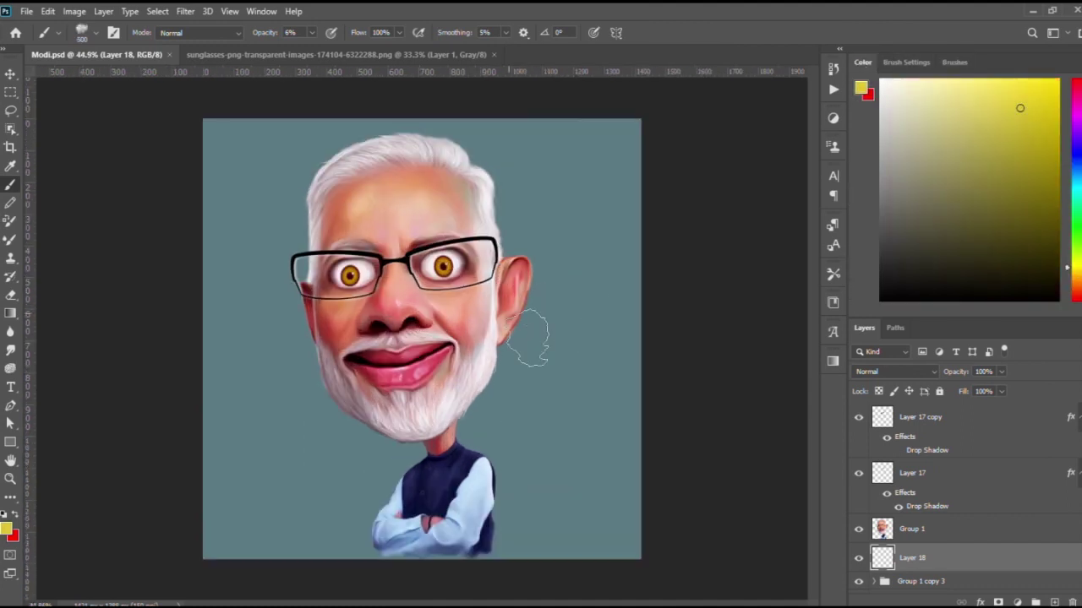
key(ctrl+minus)
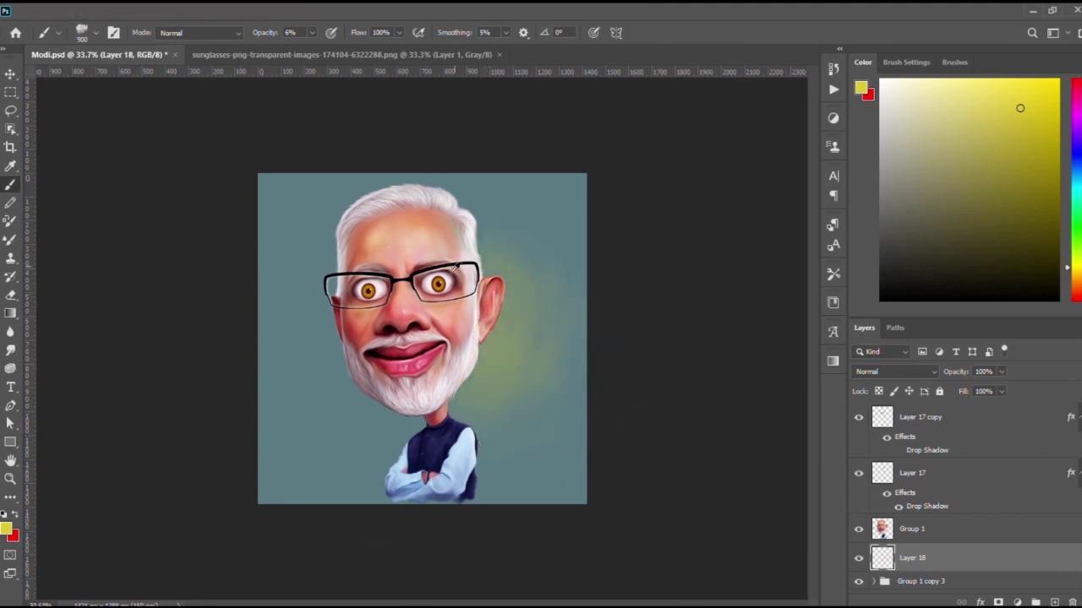
drag(555, 279, 498, 212)
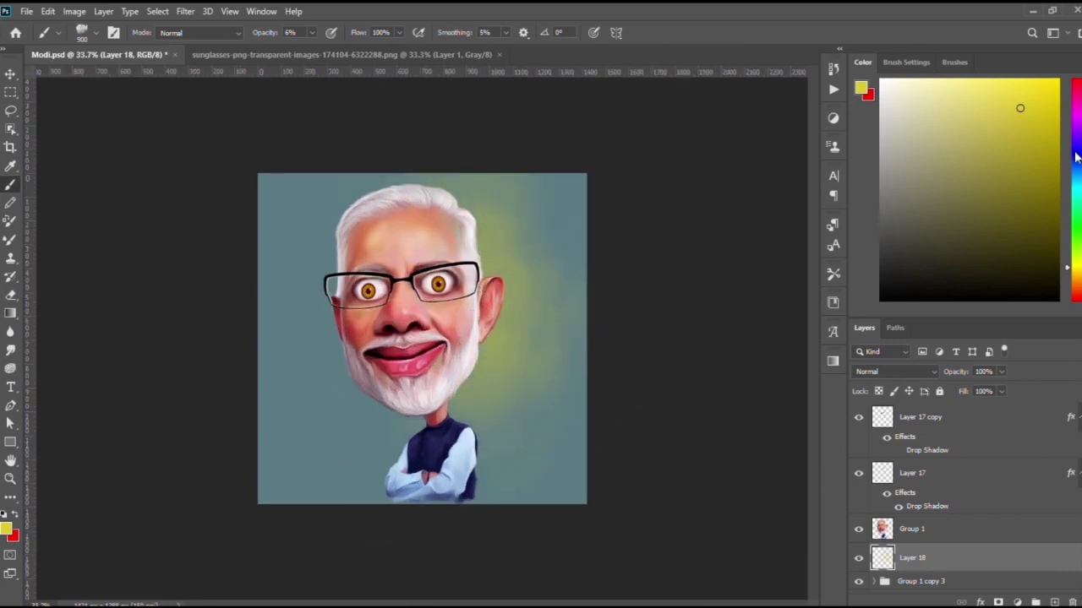
click(1077, 158)
drag(314, 32, 326, 44)
mouse_move(461, 346)
mouse_down()
mouse_move(519, 476)
mouse_move(589, 497)
mouse_move(572, 406)
mouse_up()
alt+click(500, 482)
click(1077, 273)
Add olive-yellow strokes right of the face and over the blue beside the beard.
click(1029, 176)
drag(476, 254, 514, 236)
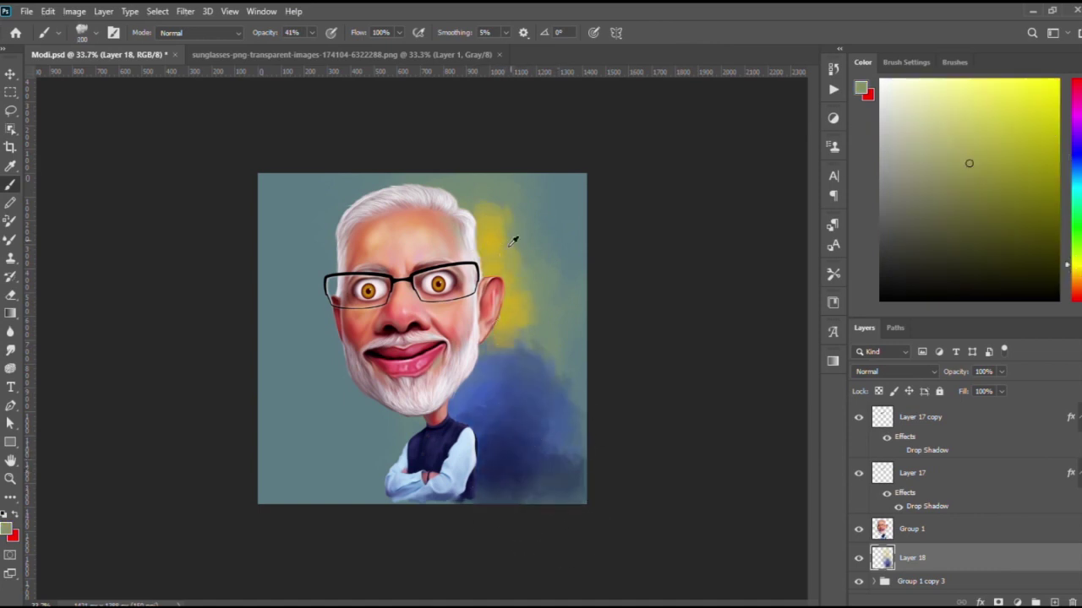
drag(563, 295, 522, 376)
alt+click(523, 336)
drag(522, 335, 473, 406)
Paint navy, blue-grey and greenish grey strokes left of the chest and beard.
alt+click(454, 443)
mouse_move(380, 429)
mouse_down()
mouse_move(355, 473)
mouse_move(393, 420)
mouse_move(338, 397)
mouse_up()
alt+click(350, 397)
drag(350, 502, 295, 486)
alt+click(327, 376)
alt+click(356, 372)
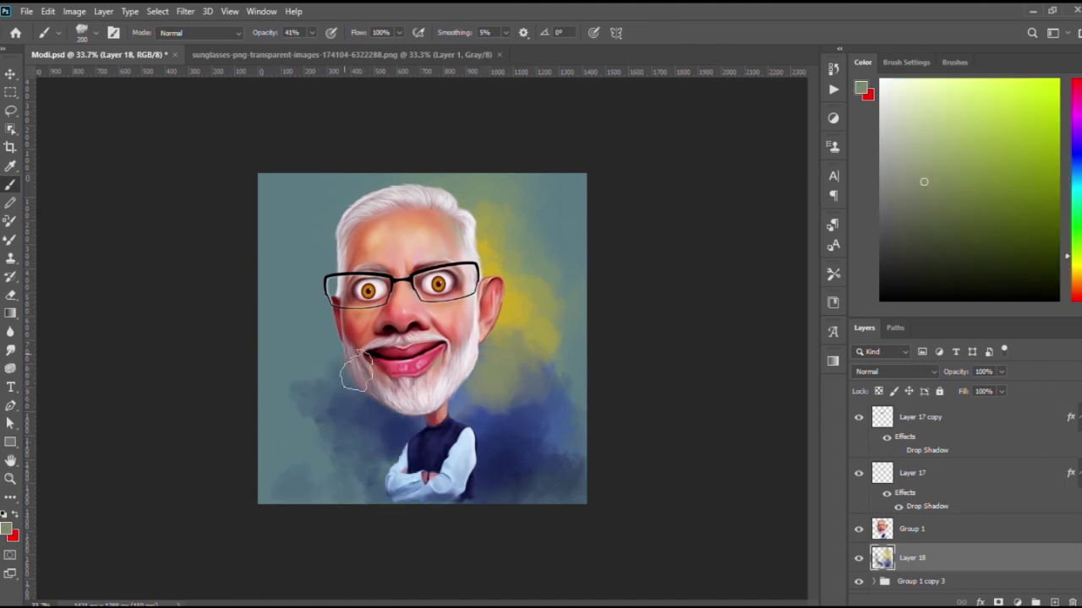
alt+click(328, 353)
alt+click(363, 464)
drag(363, 464, 299, 411)
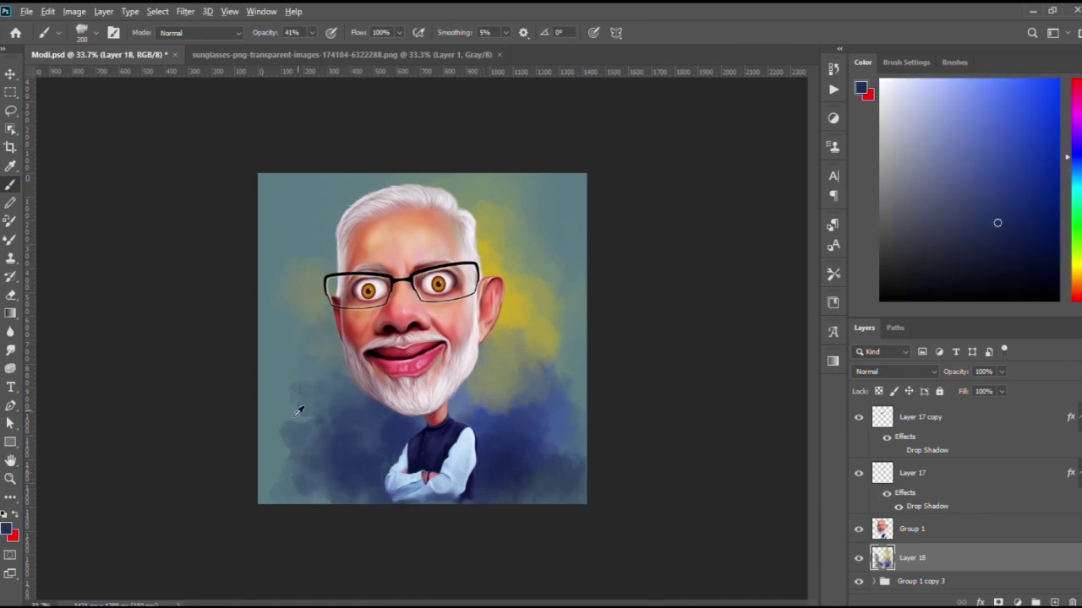
alt+click(463, 406)
Add pale yellow around the hair and ear, then slate blue right of the face.
alt+click(527, 323)
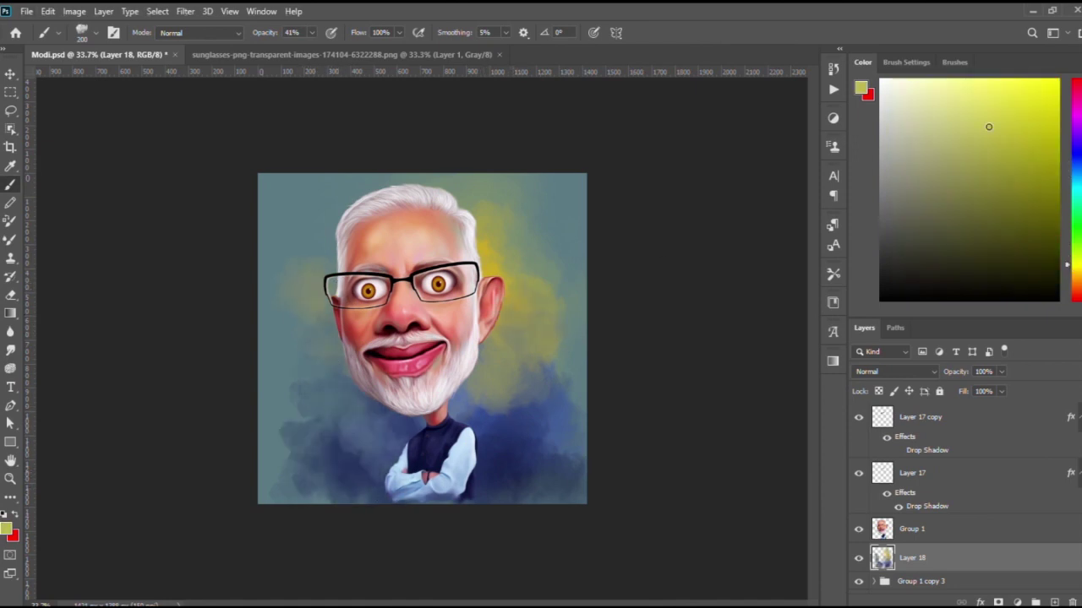
alt+click(494, 262)
drag(499, 257, 497, 216)
mouse_move(516, 330)
mouse_down()
mouse_move(507, 224)
mouse_move(556, 249)
mouse_up()
alt+click(545, 228)
alt+click(556, 353)
drag(556, 353, 517, 314)
Cover the greenish patch with orange-brown and add yellow to the upper-right background.
drag(1076, 160, 1076, 283)
drag(490, 362, 558, 420)
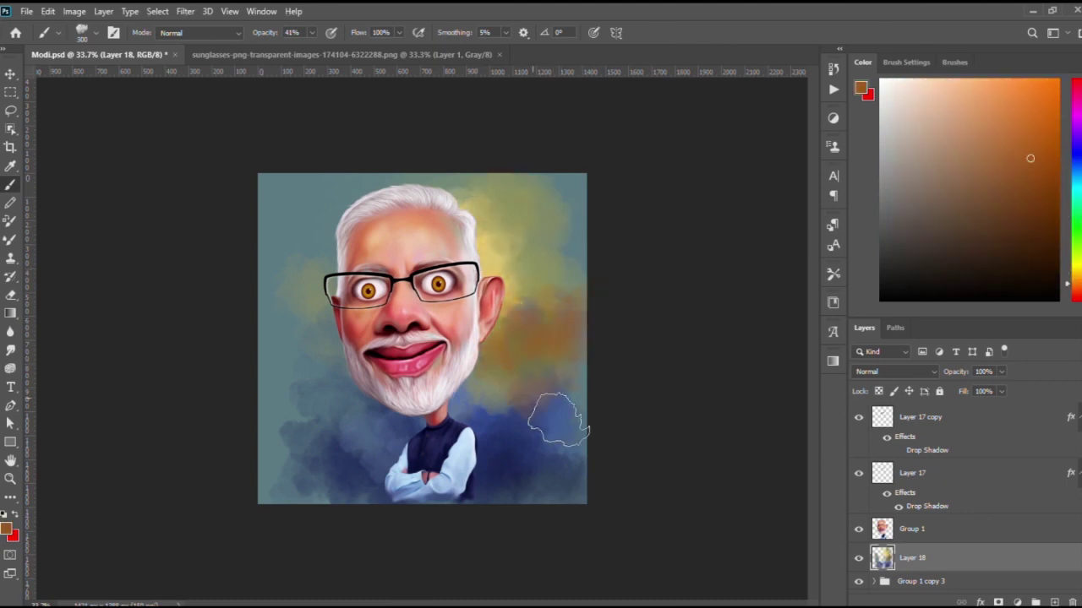
alt+click(506, 263)
alt+click(518, 253)
drag(519, 254, 550, 205)
alt+click(563, 423)
alt+click(563, 423)
drag(555, 386, 594, 328)
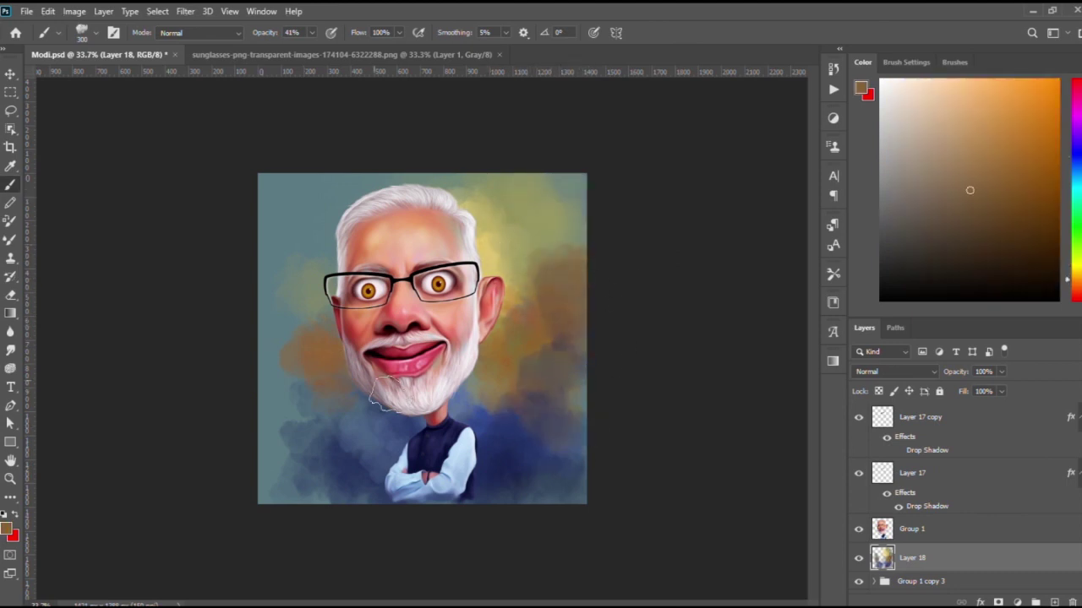
Add dark blue strokes to the lower-left background.
alt+click(287, 288)
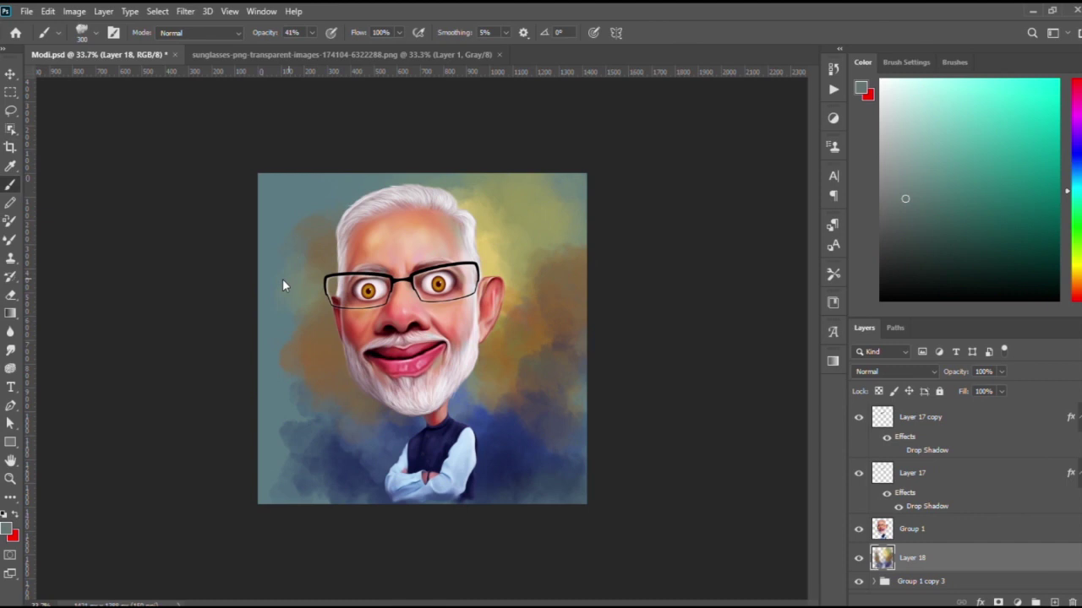
alt+click(315, 461)
alt+scroll(338, 507, up, 1)
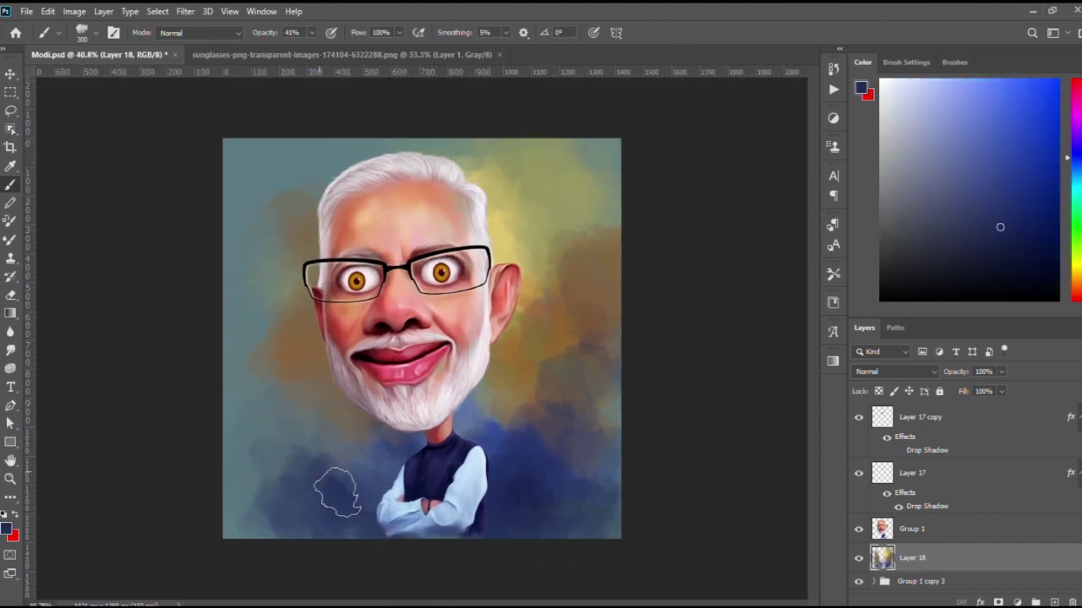
drag(338, 495, 309, 429)
alt+click(342, 454)
Paint green strokes beside the ear.
click(967, 172)
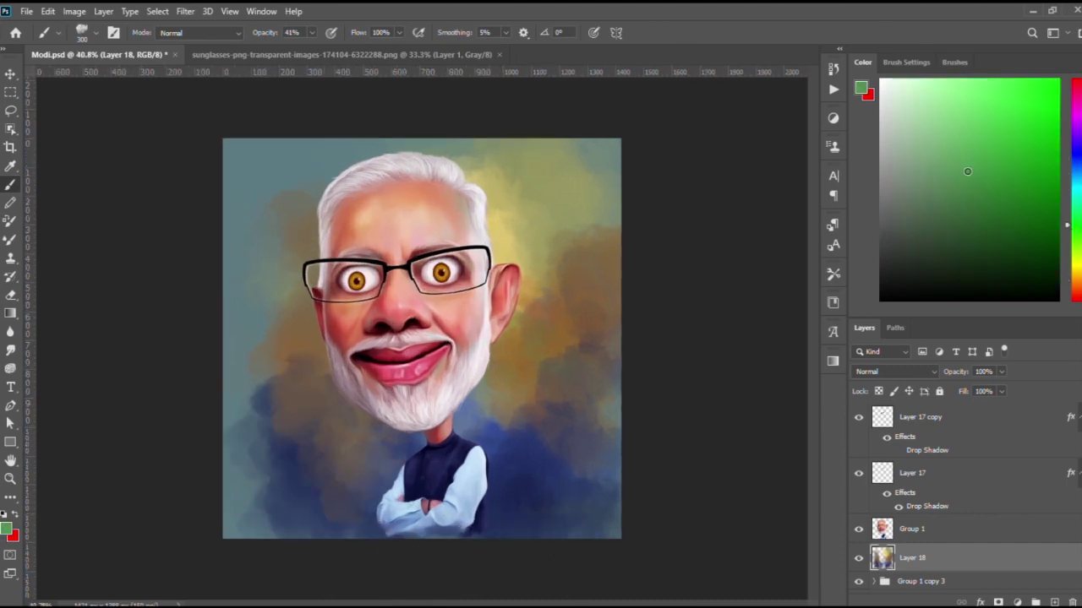
drag(547, 270, 541, 313)
alt+click(555, 314)
click(1075, 242)
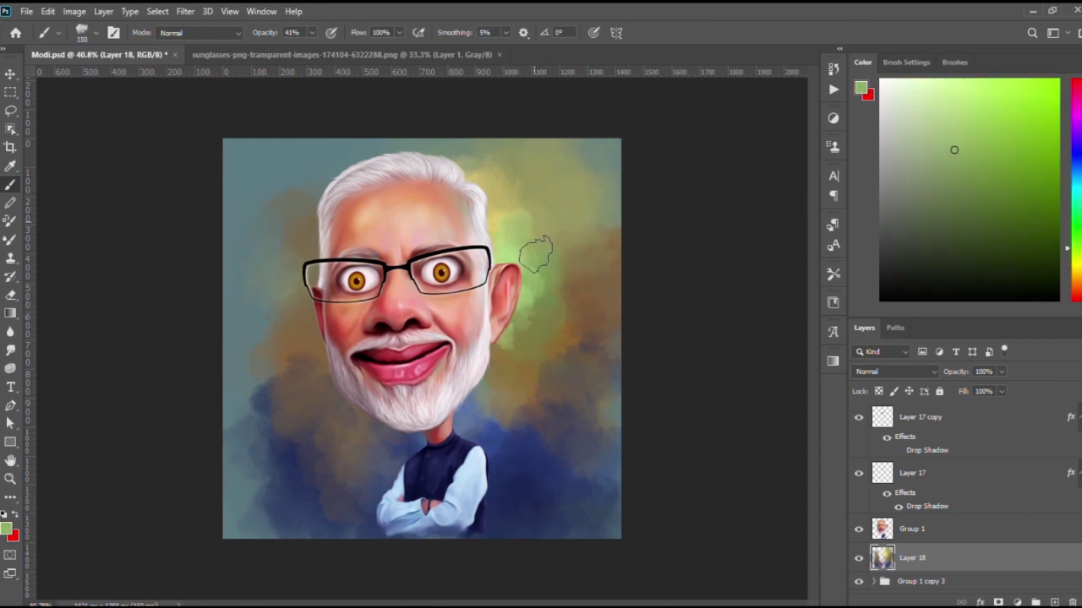
Sample background tones and paint olive yellow-green strokes left of the face and beard.
alt+click(512, 230)
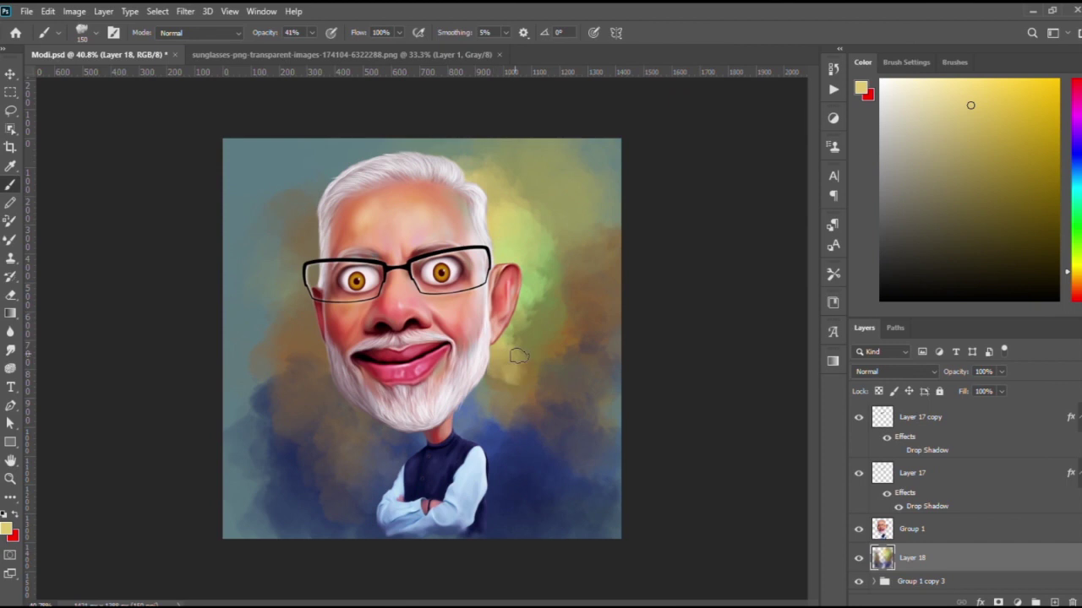
alt+click(519, 261)
alt+click(583, 366)
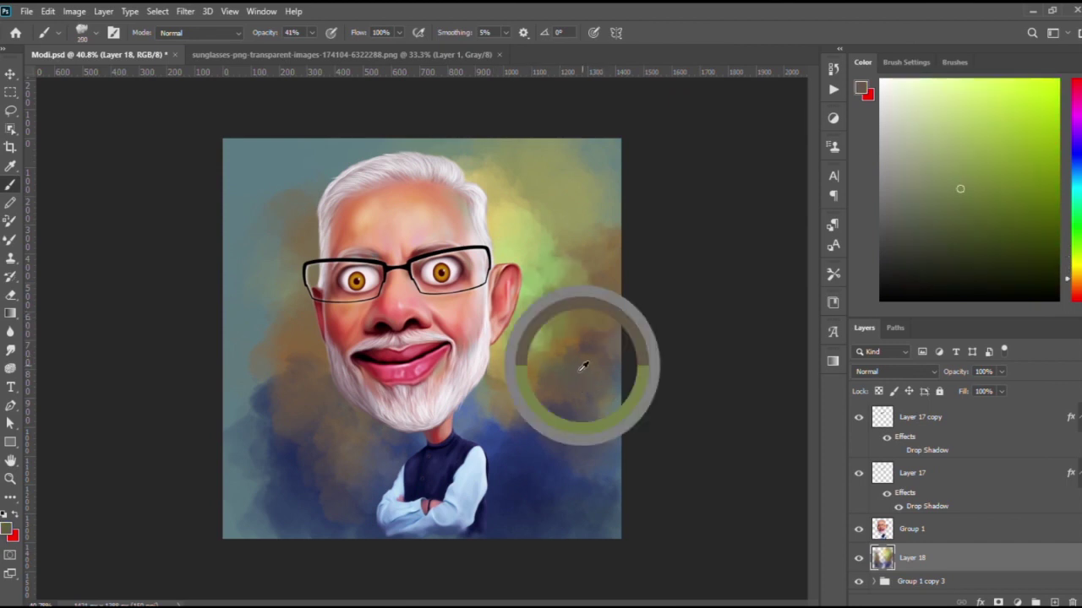
alt+click(608, 227)
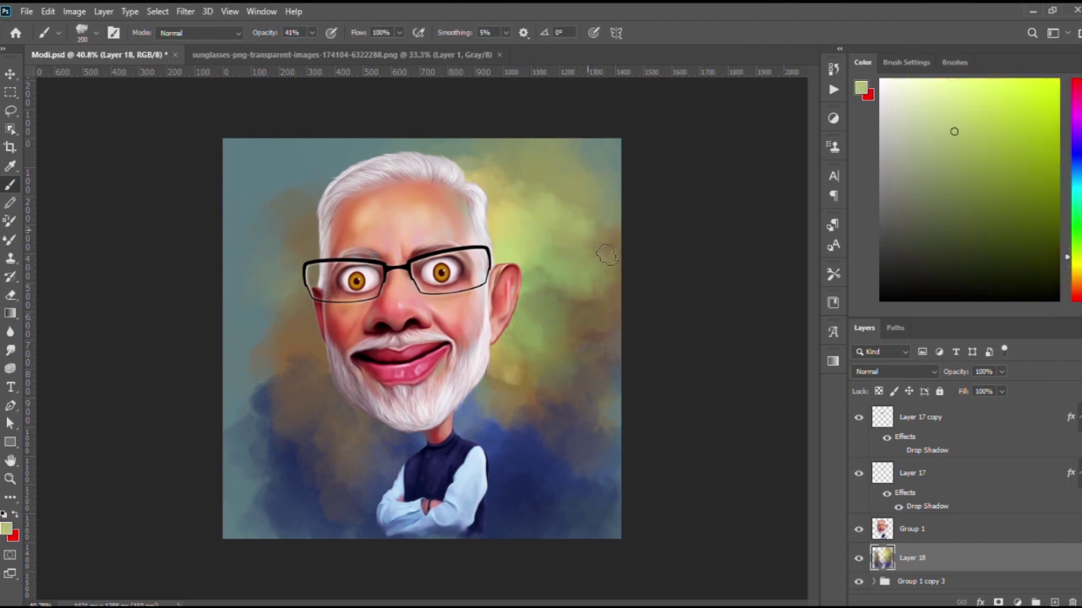
alt+click(609, 390)
alt+click(292, 403)
alt+click(245, 505)
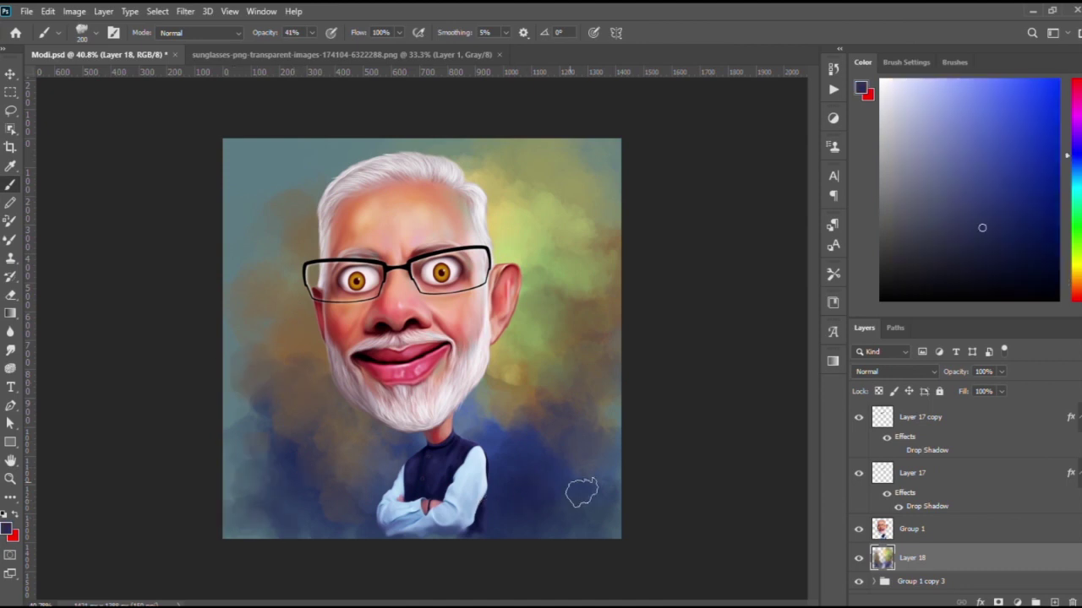
alt+click(558, 423)
alt+click(553, 267)
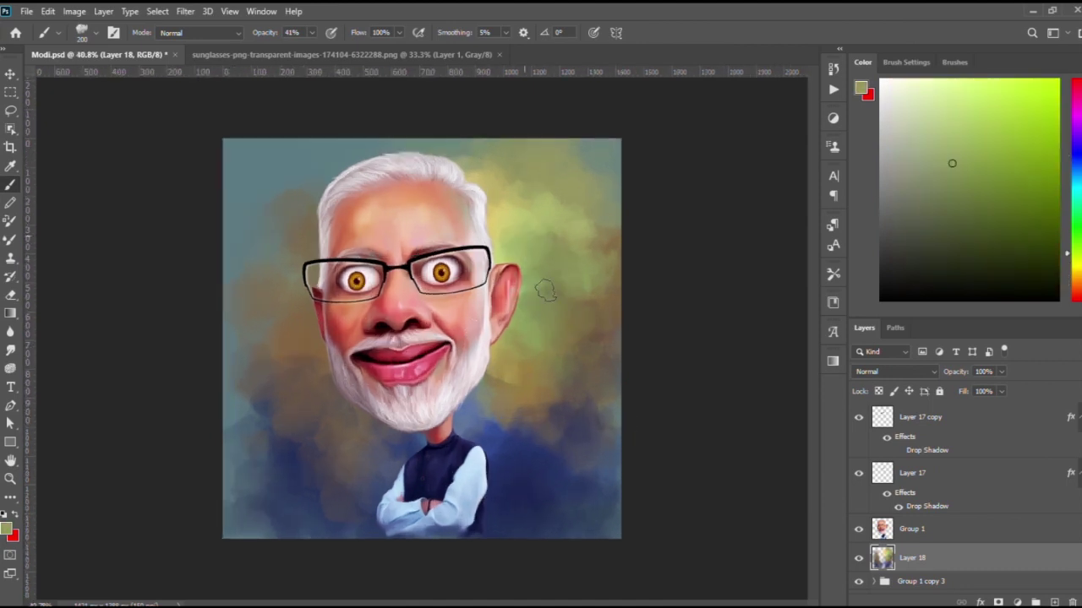
drag(325, 326, 313, 380)
mouse_move(304, 254)
mouse_down()
mouse_move(321, 397)
mouse_move(372, 423)
mouse_move(292, 381)
mouse_move(270, 296)
mouse_up()
alt+click(532, 312)
Crop outward to widen the canvas past both image sides.
alt+scroll(279, 305, down, 1)
key(c)
drag(604, 326, 636, 327)
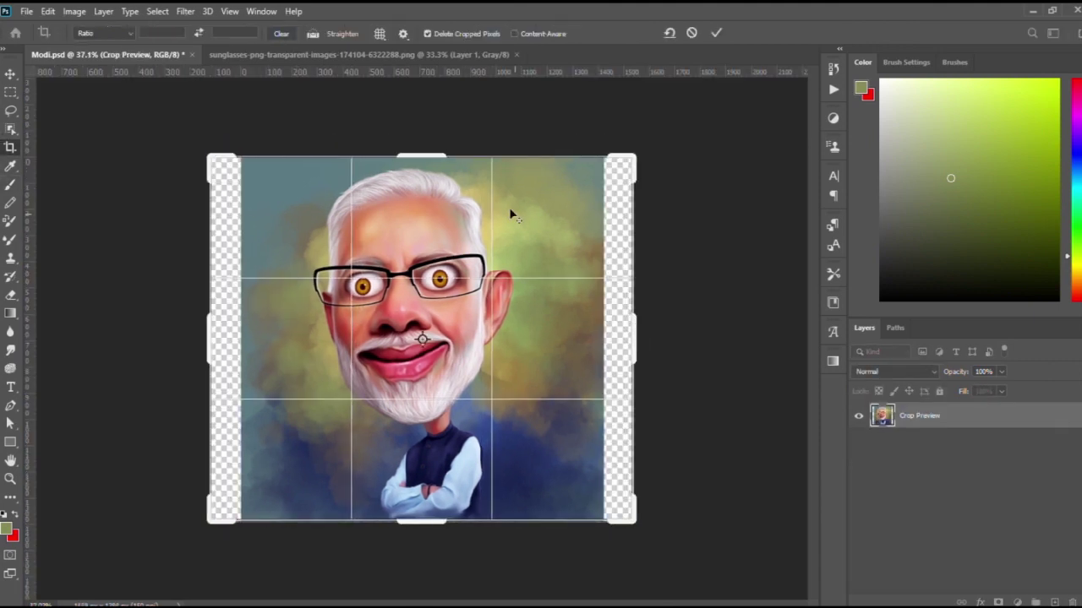
key(Return)
Fill the background layer with a dark teal sampled from the canvas.
key(b)
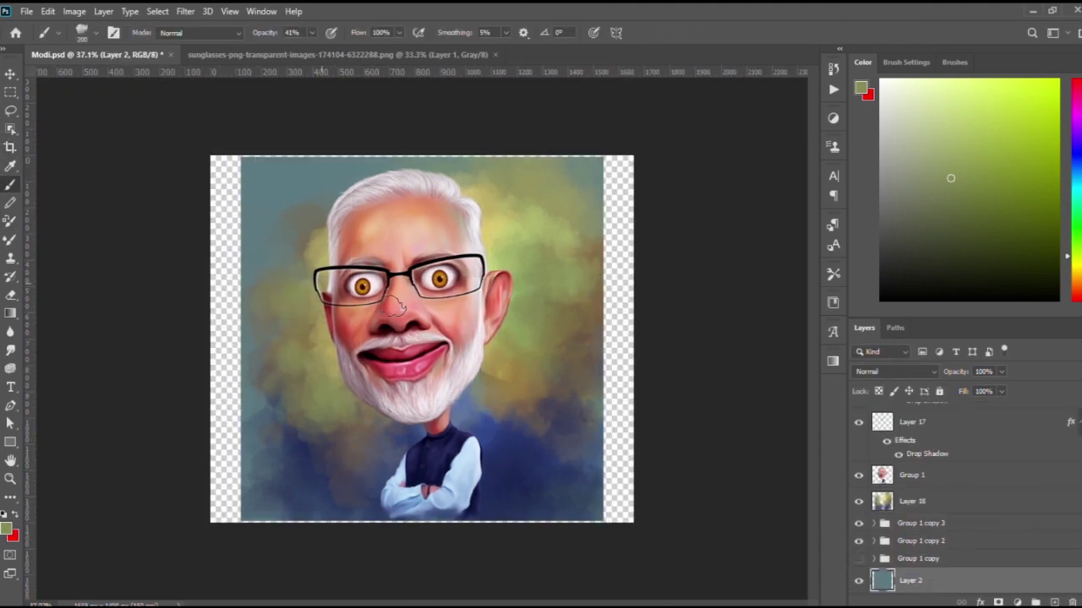
alt+click(247, 165)
key(alt+BackSpace)
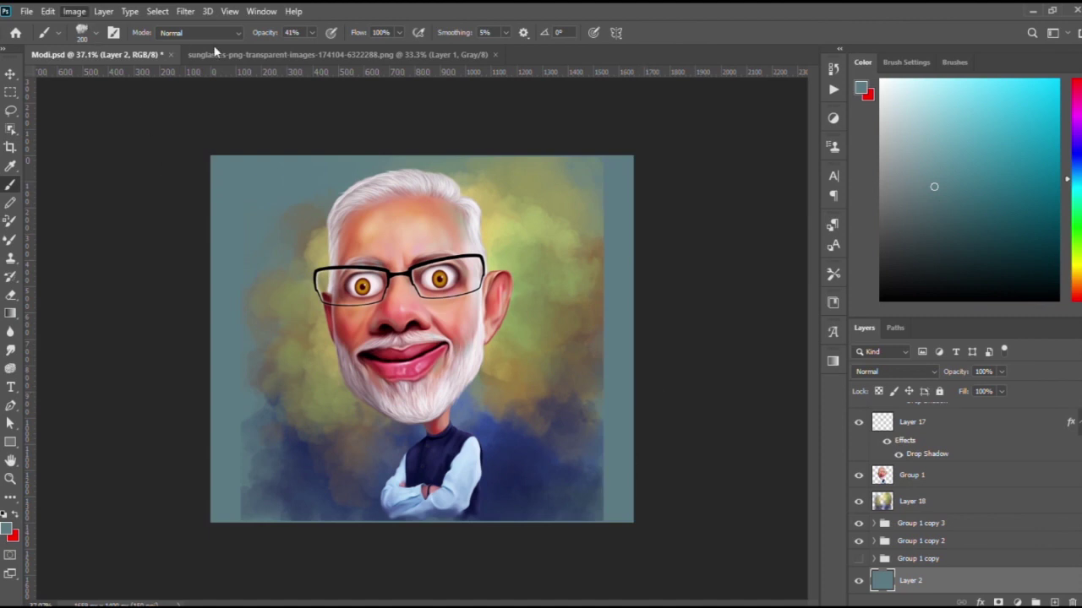
key(i)
click(593, 266)
key(alt+BackSpace)
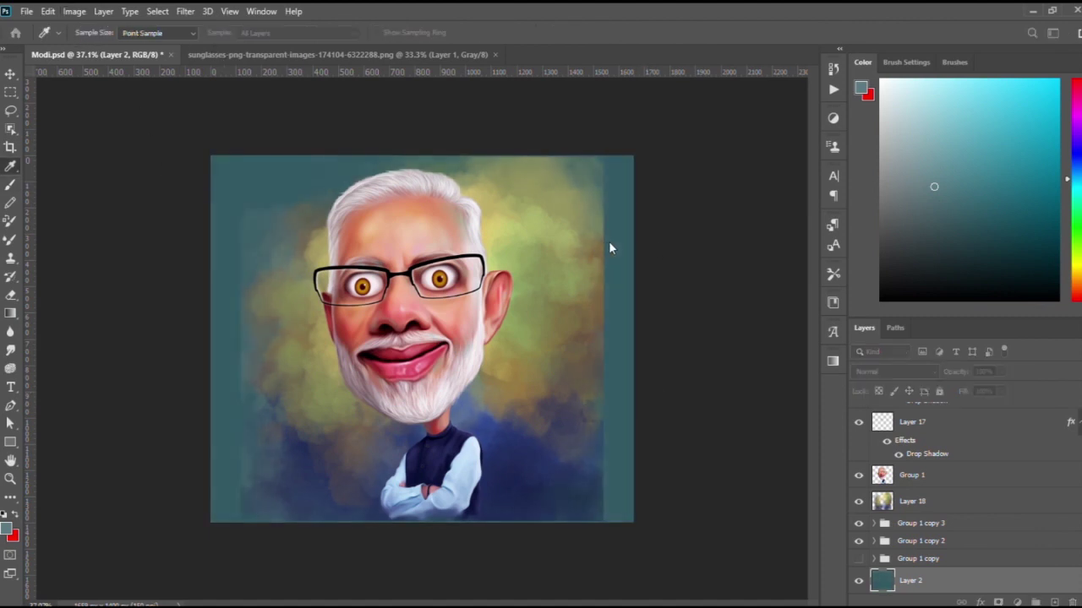
On Layer 18, blend dark teal-blue into the lower-right background.
key(b)
alt+scroll(681, 335, up, 2)
click(981, 502)
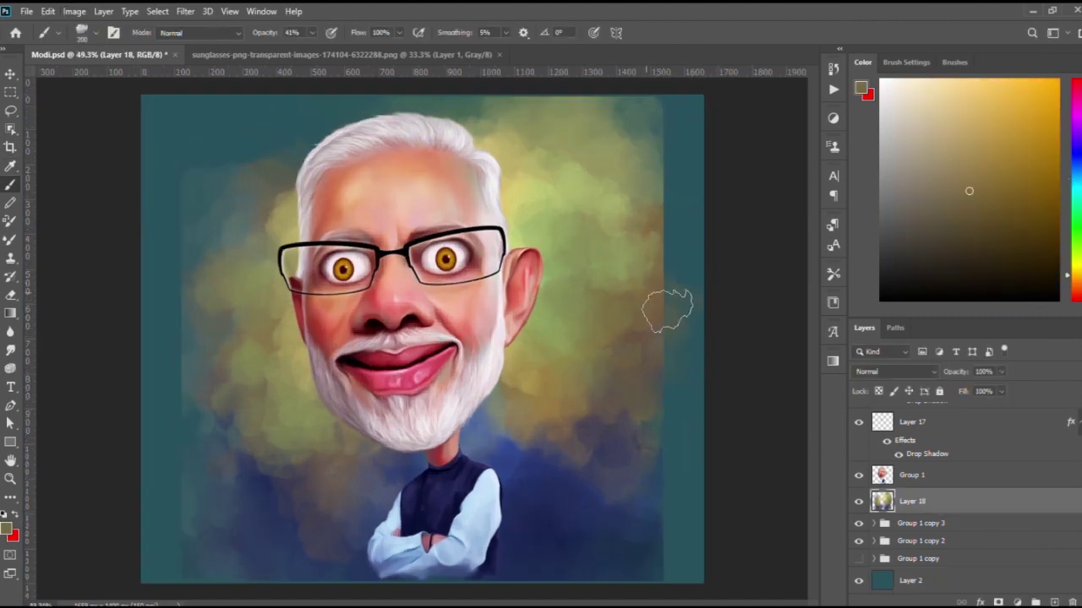
alt+scroll(681, 239, down, 2)
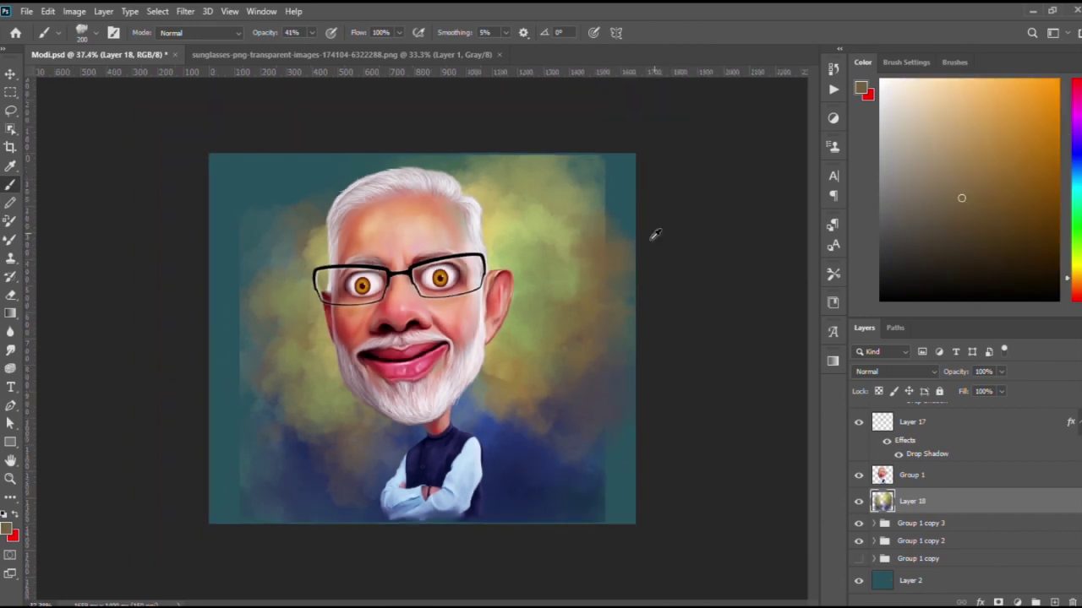
alt+click(569, 373)
mouse_move(570, 373)
mouse_down()
mouse_move(559, 346)
mouse_move(591, 496)
mouse_move(648, 514)
mouse_move(629, 527)
mouse_up()
Darken the lower background with navy strokes.
alt+click(616, 228)
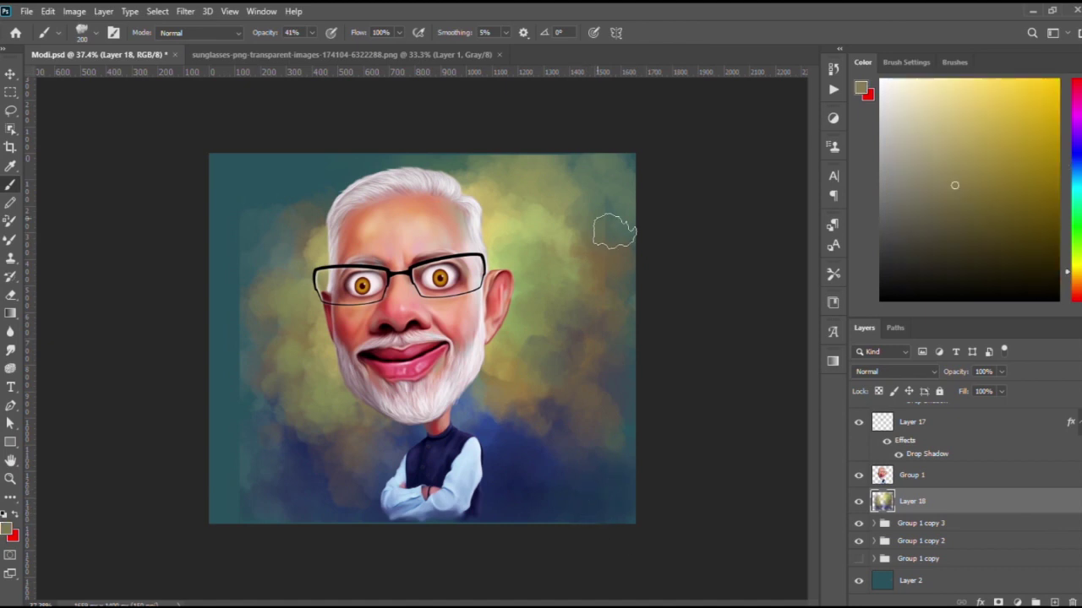
drag(329, 470, 250, 503)
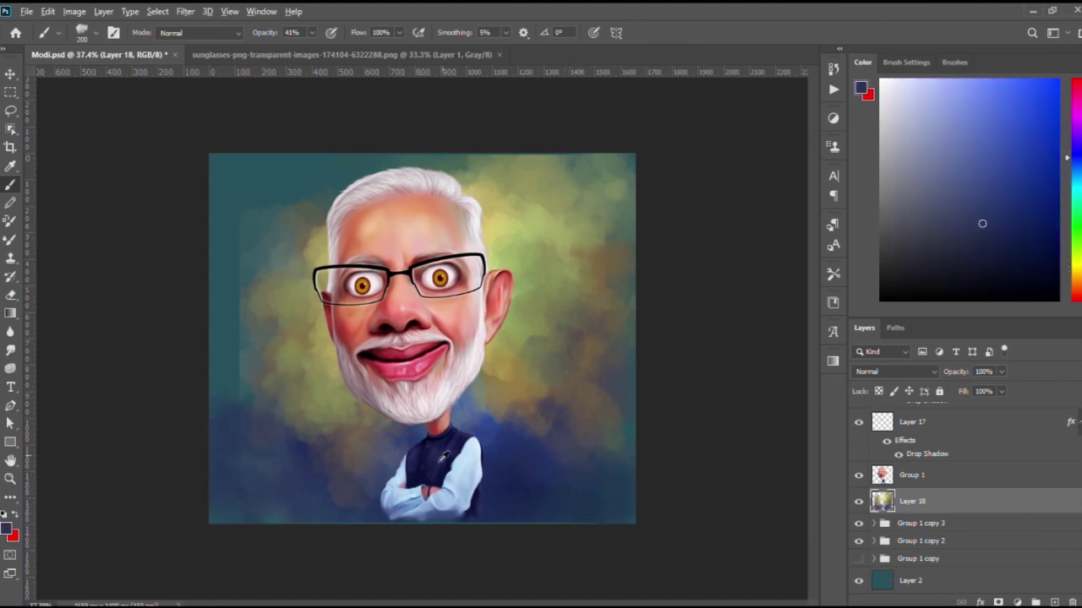
alt+click(445, 457)
mouse_move(486, 480)
mouse_down()
mouse_move(536, 512)
mouse_move(611, 512)
mouse_move(330, 507)
mouse_up()
alt+click(321, 410)
alt+click(350, 471)
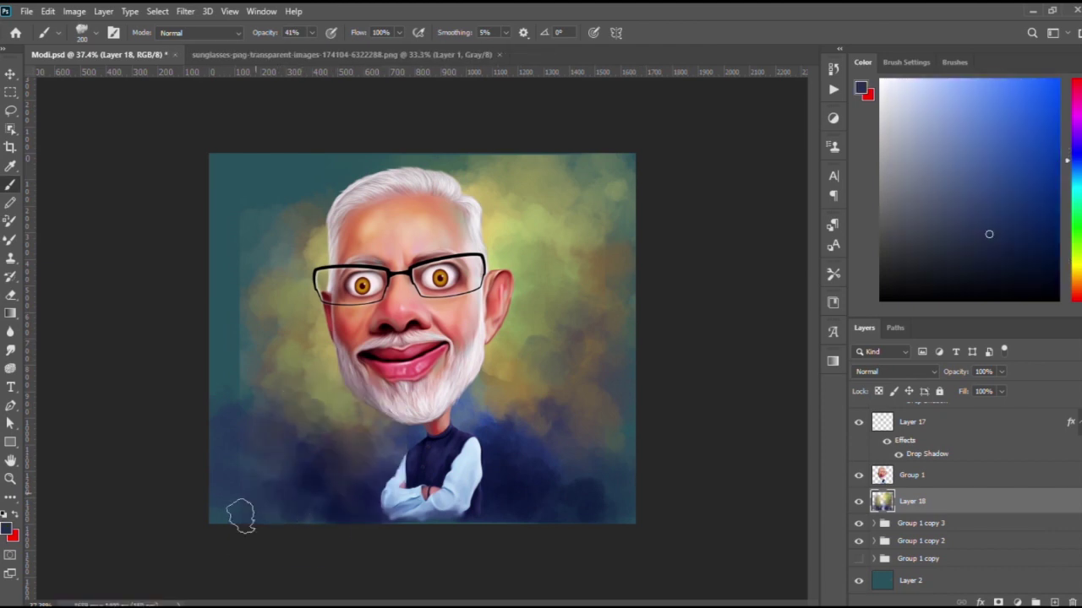
Sample greyish green tones and paint olive-yellow strokes left of the face.
alt+click(254, 368)
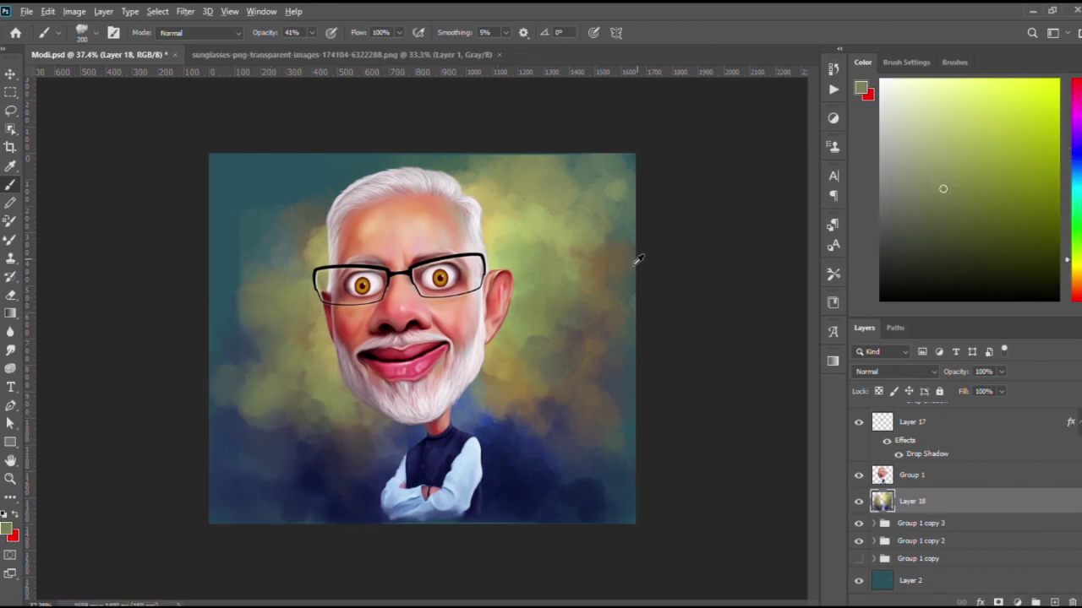
alt+click(551, 214)
alt+click(507, 216)
alt+click(520, 195)
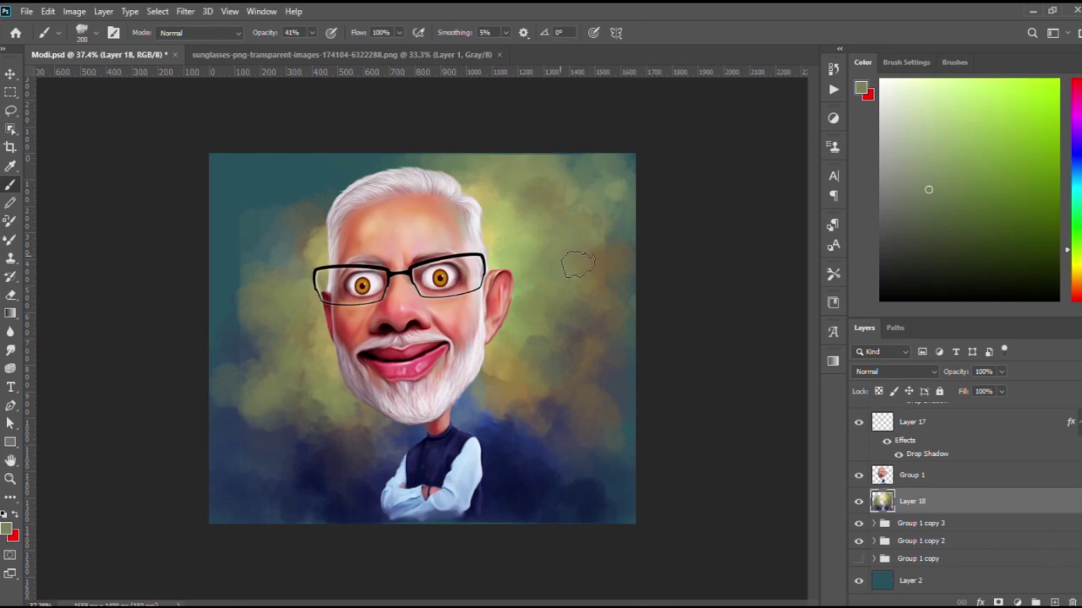
alt+click(626, 233)
alt+click(495, 229)
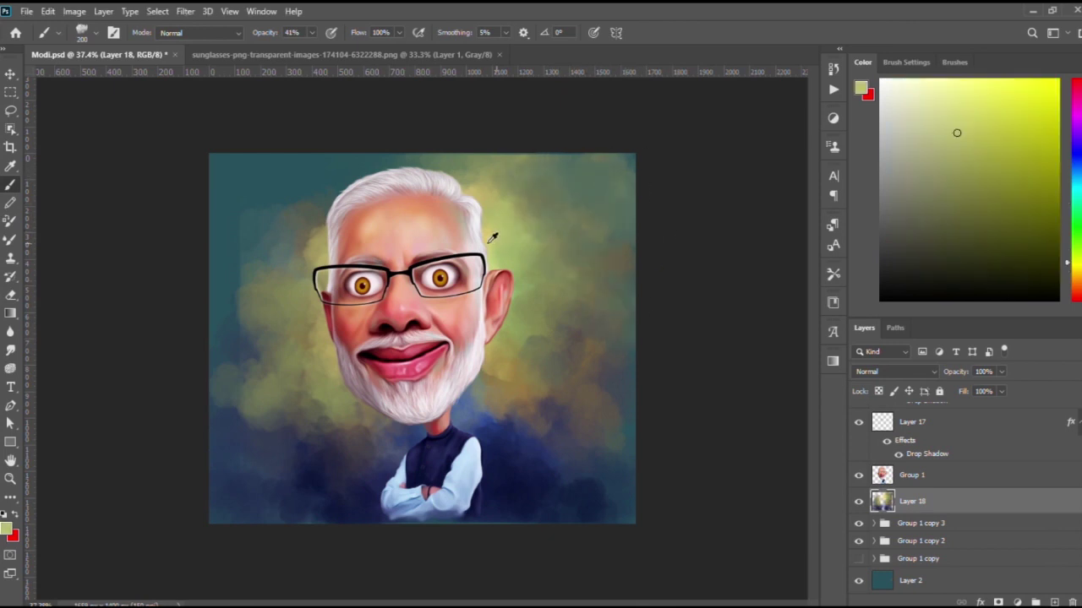
drag(321, 220, 296, 422)
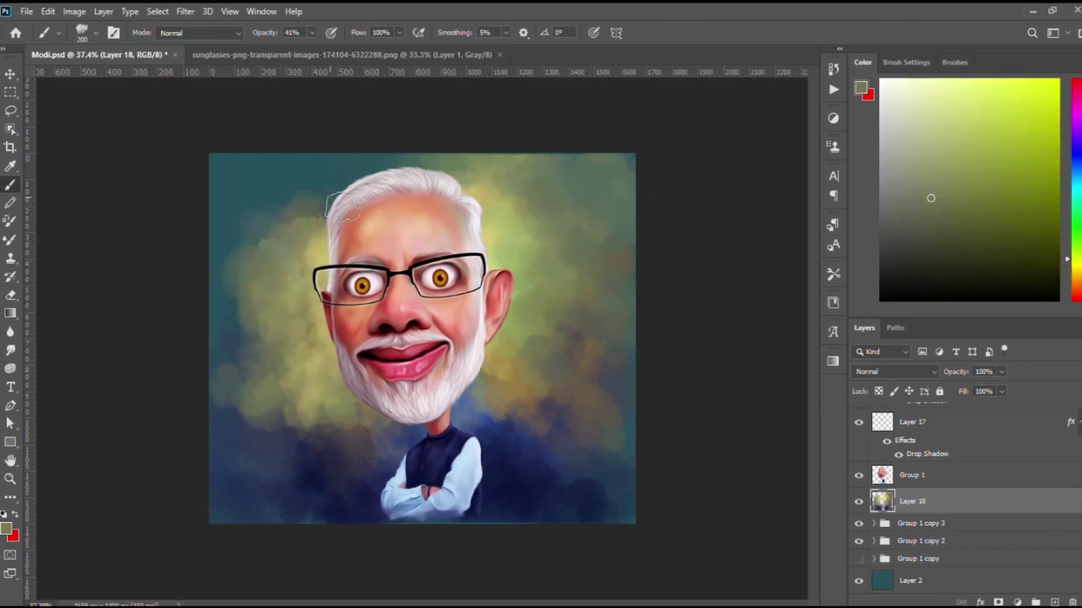
Paint bluish strokes left of the hair and yellow-green into the lower-left background.
alt+click(321, 203)
drag(338, 169, 287, 245)
alt+click(309, 263)
mouse_move(364, 398)
mouse_down()
mouse_move(313, 430)
mouse_move(278, 422)
mouse_up()
alt+click(301, 471)
alt+click(282, 403)
alt+click(288, 285)
Sample dark navy and greyer blue tones across the left and lower background.
click(1075, 233)
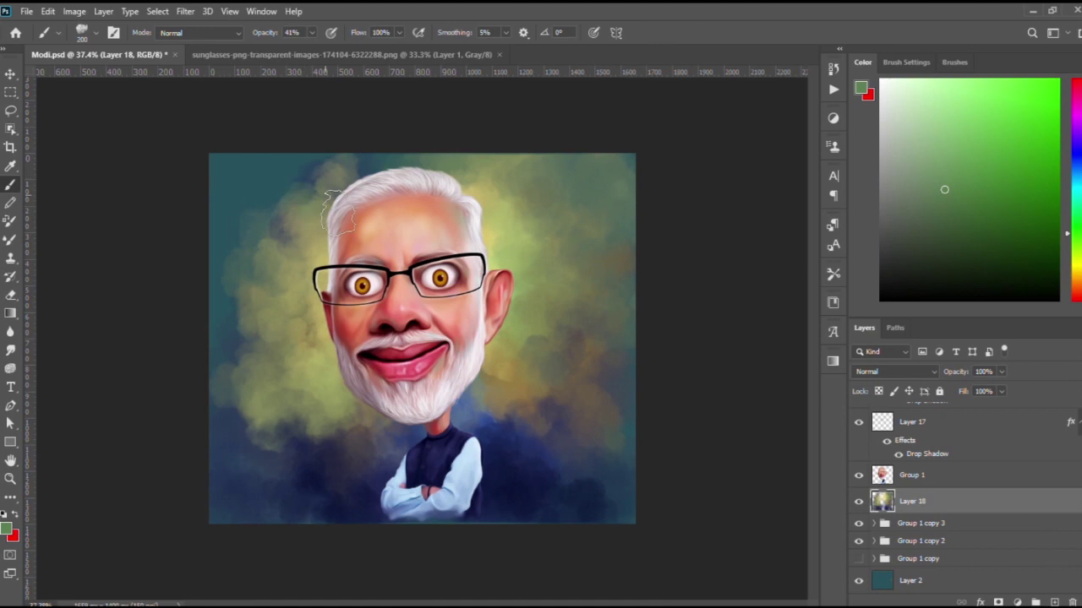
alt+click(361, 469)
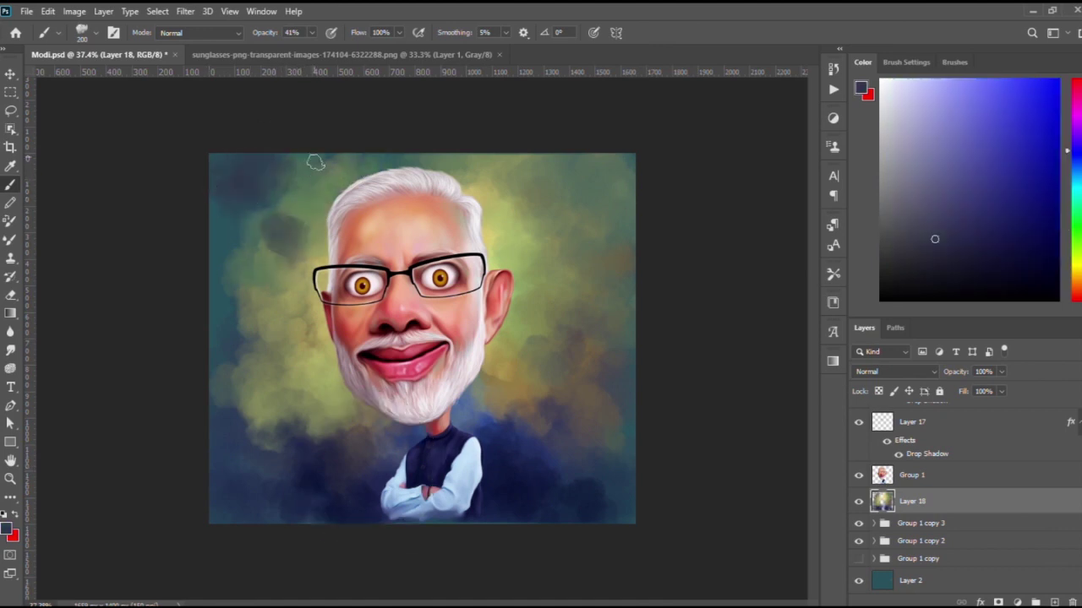
alt+click(331, 188)
alt+click(261, 243)
alt+click(245, 295)
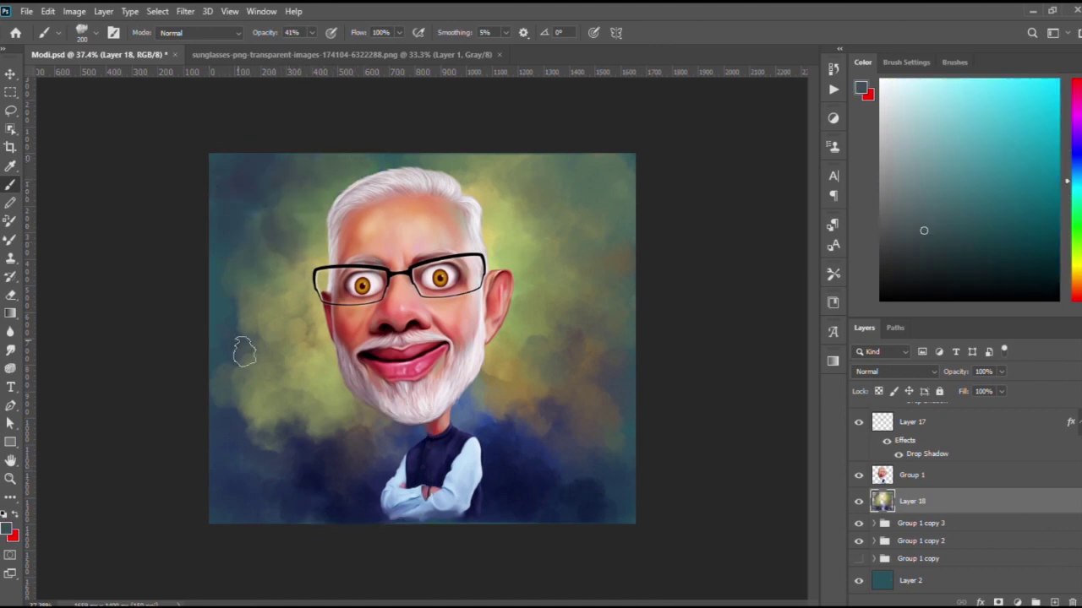
alt+click(240, 424)
alt+click(254, 427)
alt+click(362, 461)
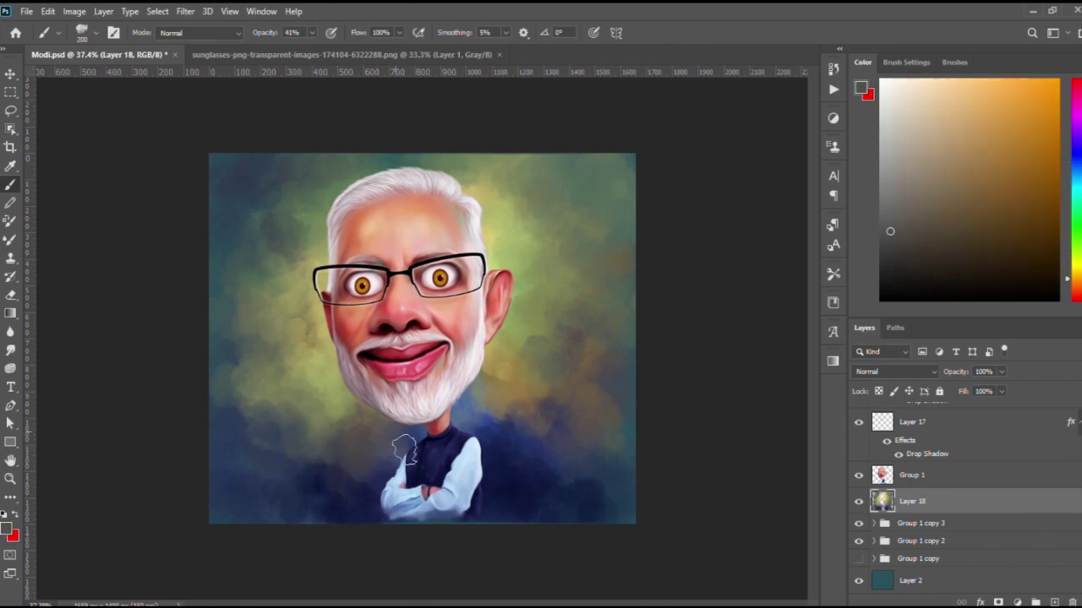
alt+click(403, 451)
alt+click(355, 426)
alt+click(251, 507)
alt+click(632, 519)
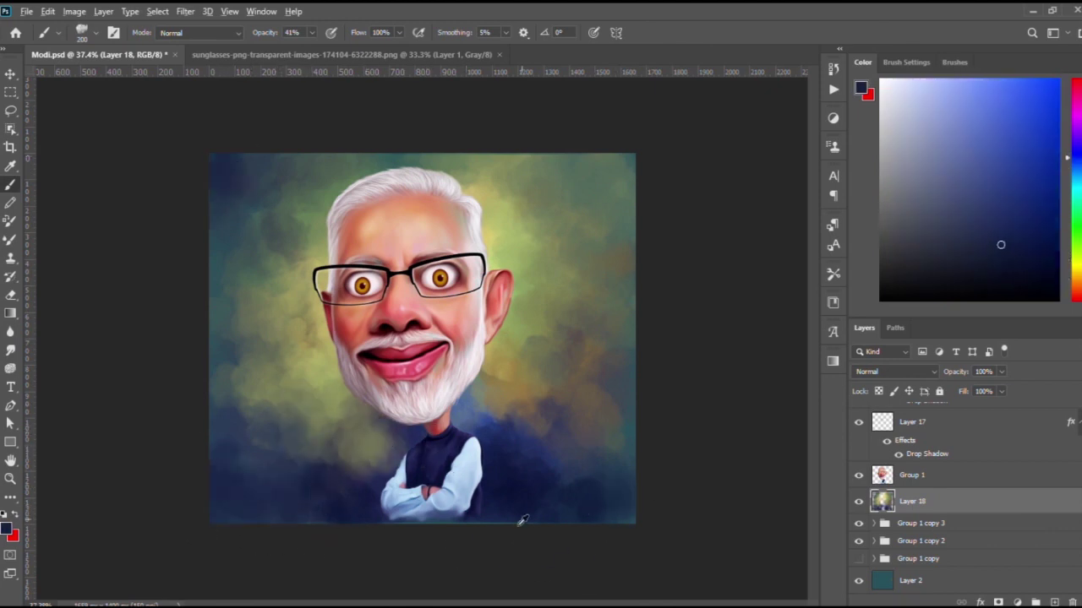